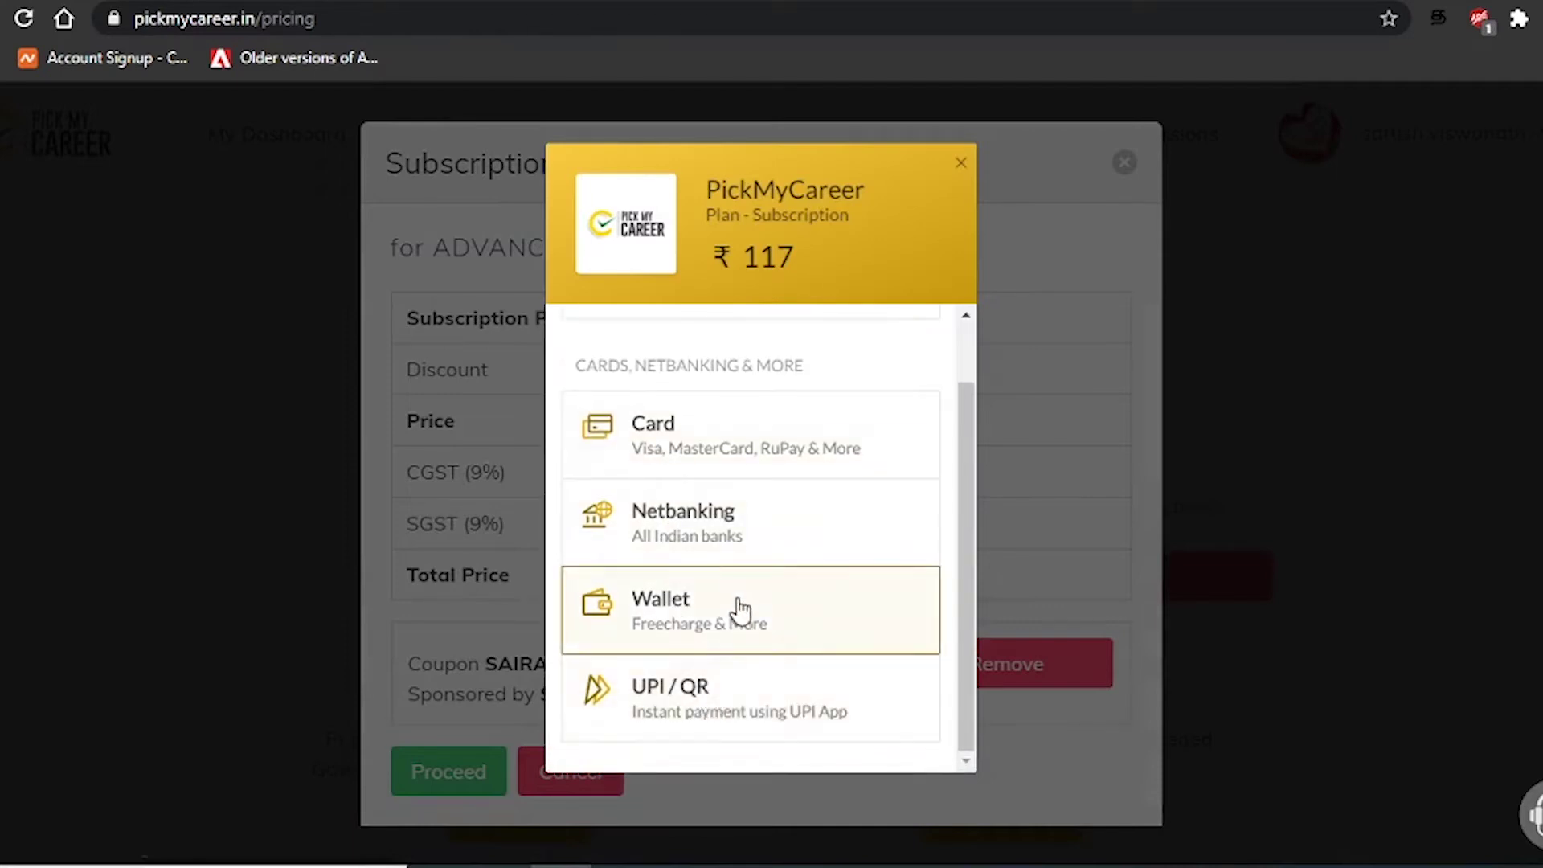
Choose UPI / QR, enter the UPI ID, and submit the ₹117 payment
{"action": "scroll", "coordinate": [734, 627], "scroll_direction": "up", "scroll_amount": 1}
{"action": "scroll", "coordinate": [732, 643], "scroll_direction": "down", "scroll_amount": 1}
{"action": "left_click", "coordinate": [746, 707]}
{"action": "left_click", "coordinate": [733, 518]}
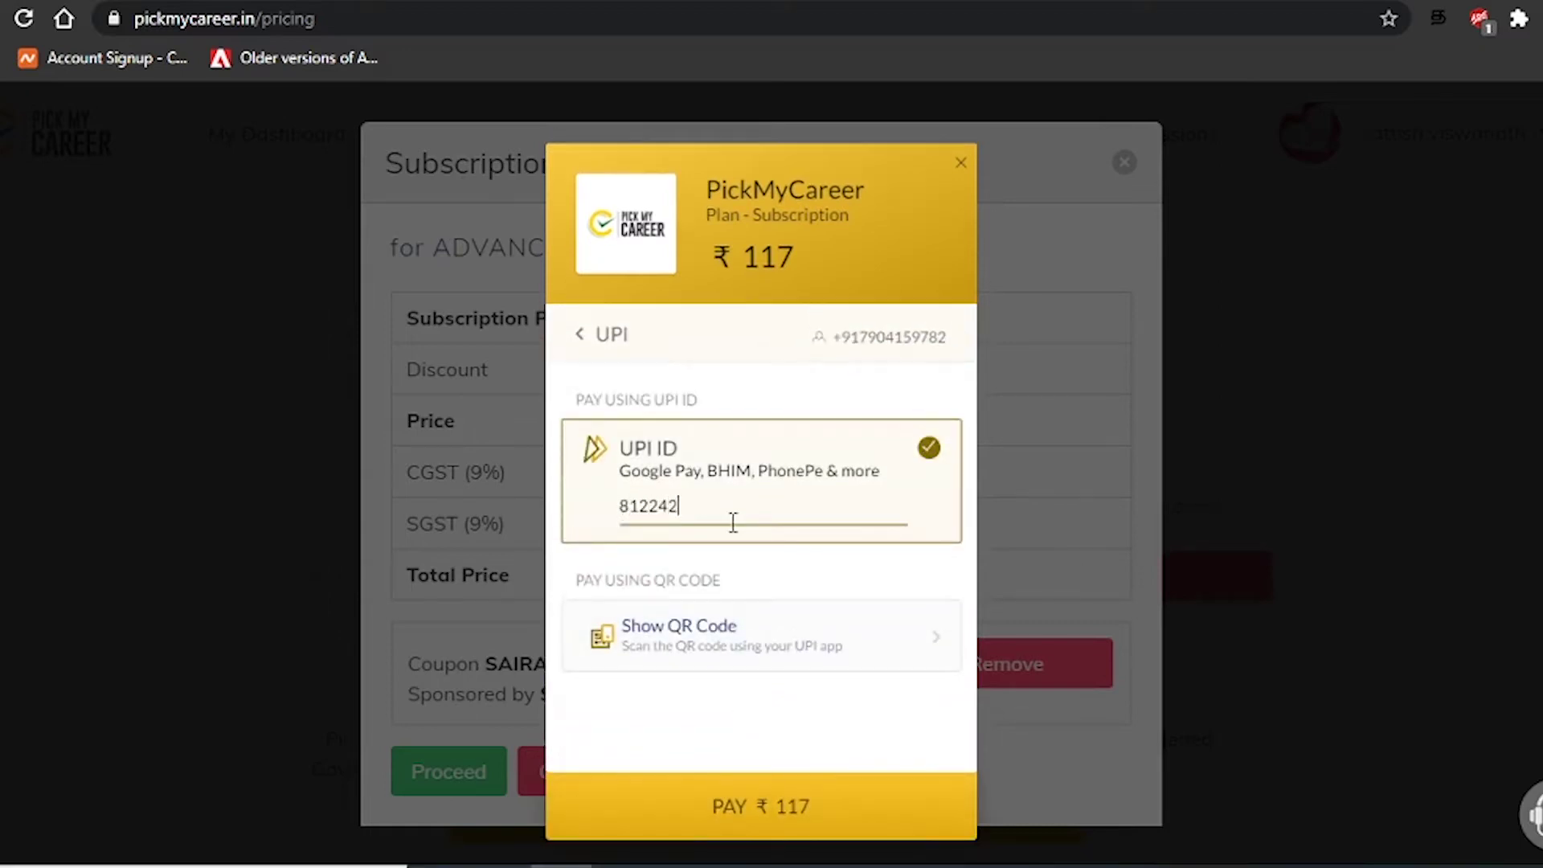
{"action": "left_click", "coordinate": [707, 796]}
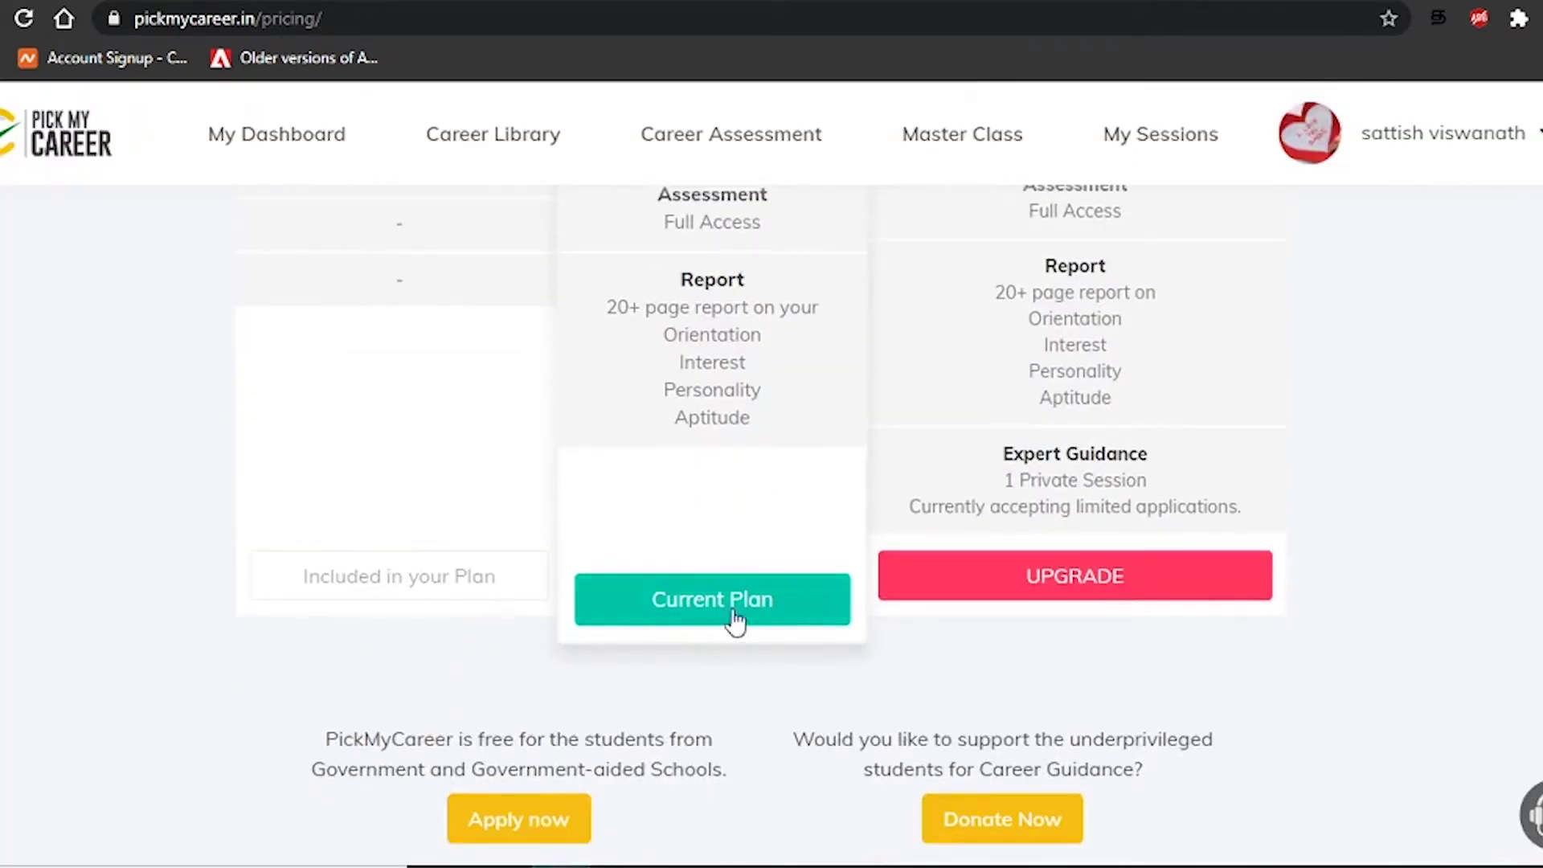
Go to My Dashboard and choose Start Assessment to list the four questionnaires
{"action": "scroll", "coordinate": [758, 638], "scroll_direction": "up", "scroll_amount": 9}
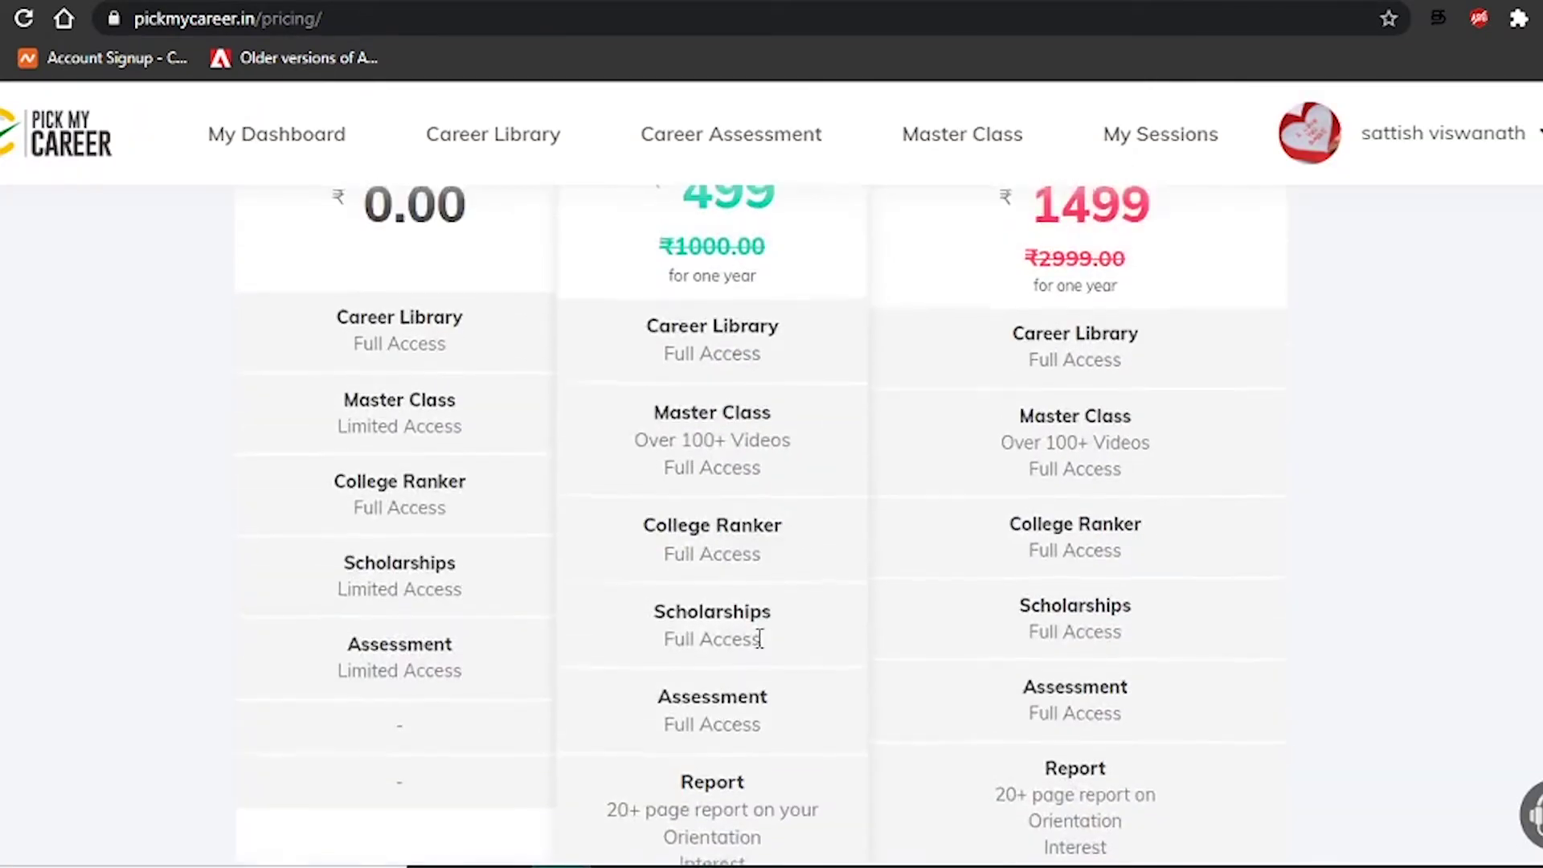
{"action": "scroll", "coordinate": [751, 634], "scroll_direction": "down", "scroll_amount": 7}
{"action": "scroll", "coordinate": [956, 498], "scroll_direction": "up", "scroll_amount": 4}
{"action": "scroll", "coordinate": [956, 498], "scroll_direction": "up", "scroll_amount": 1}
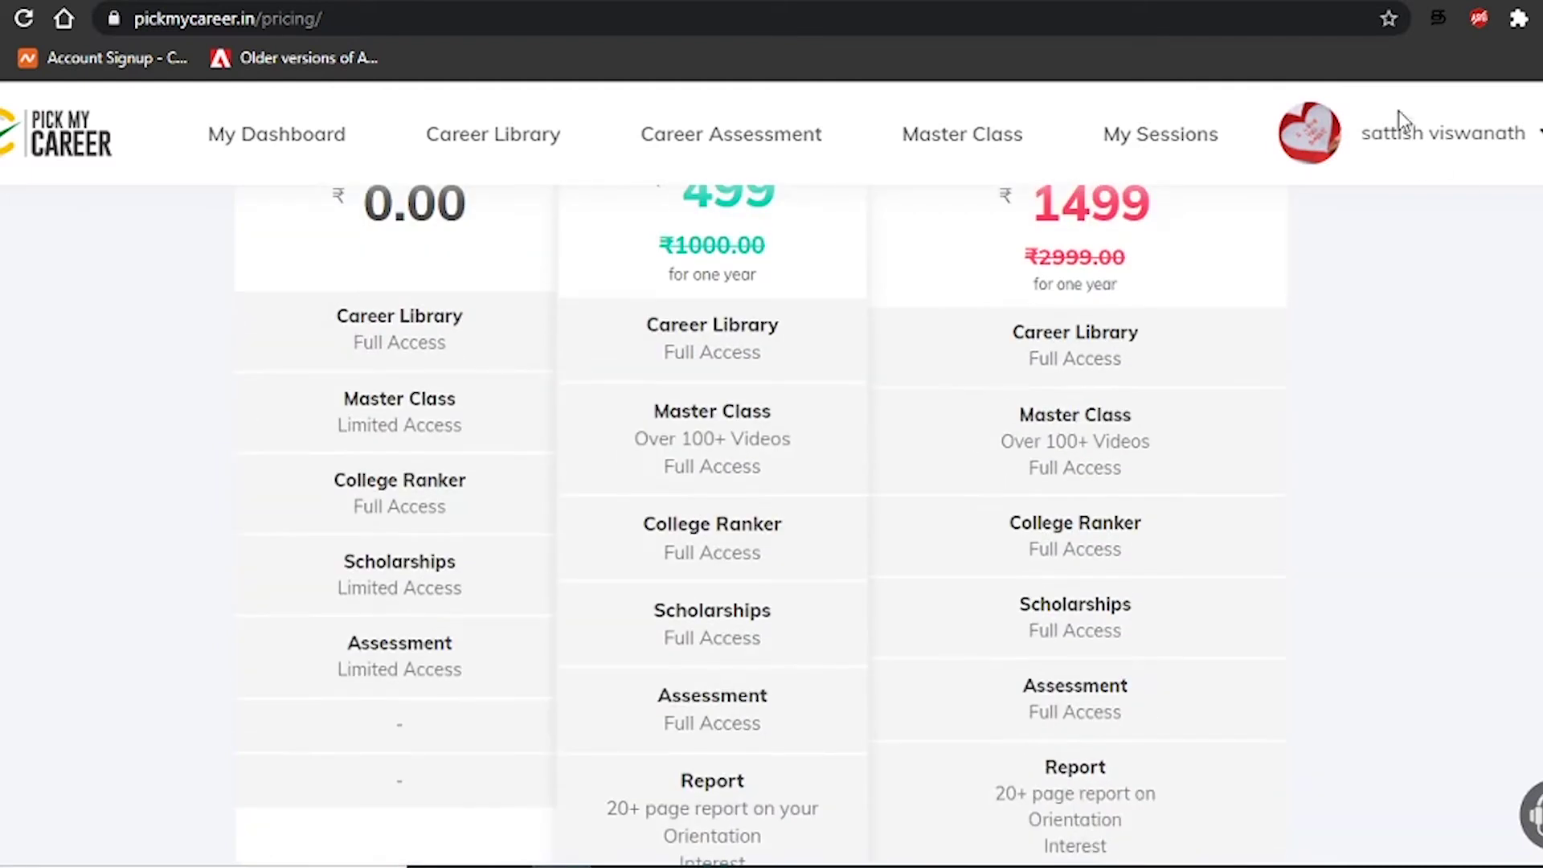
{"action": "left_click", "coordinate": [338, 147]}
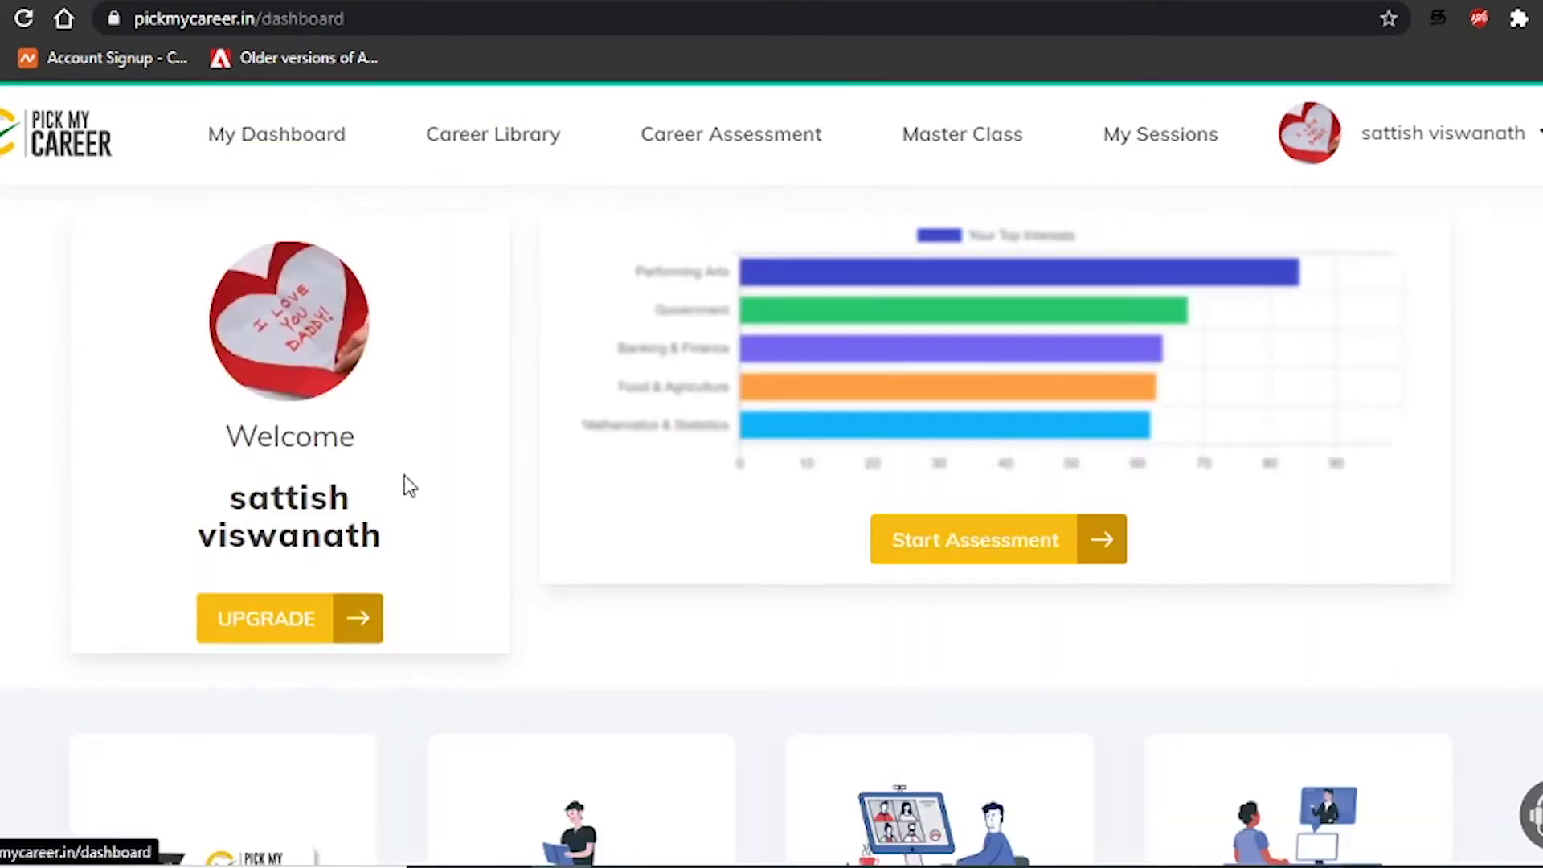
{"action": "left_click", "coordinate": [991, 556]}
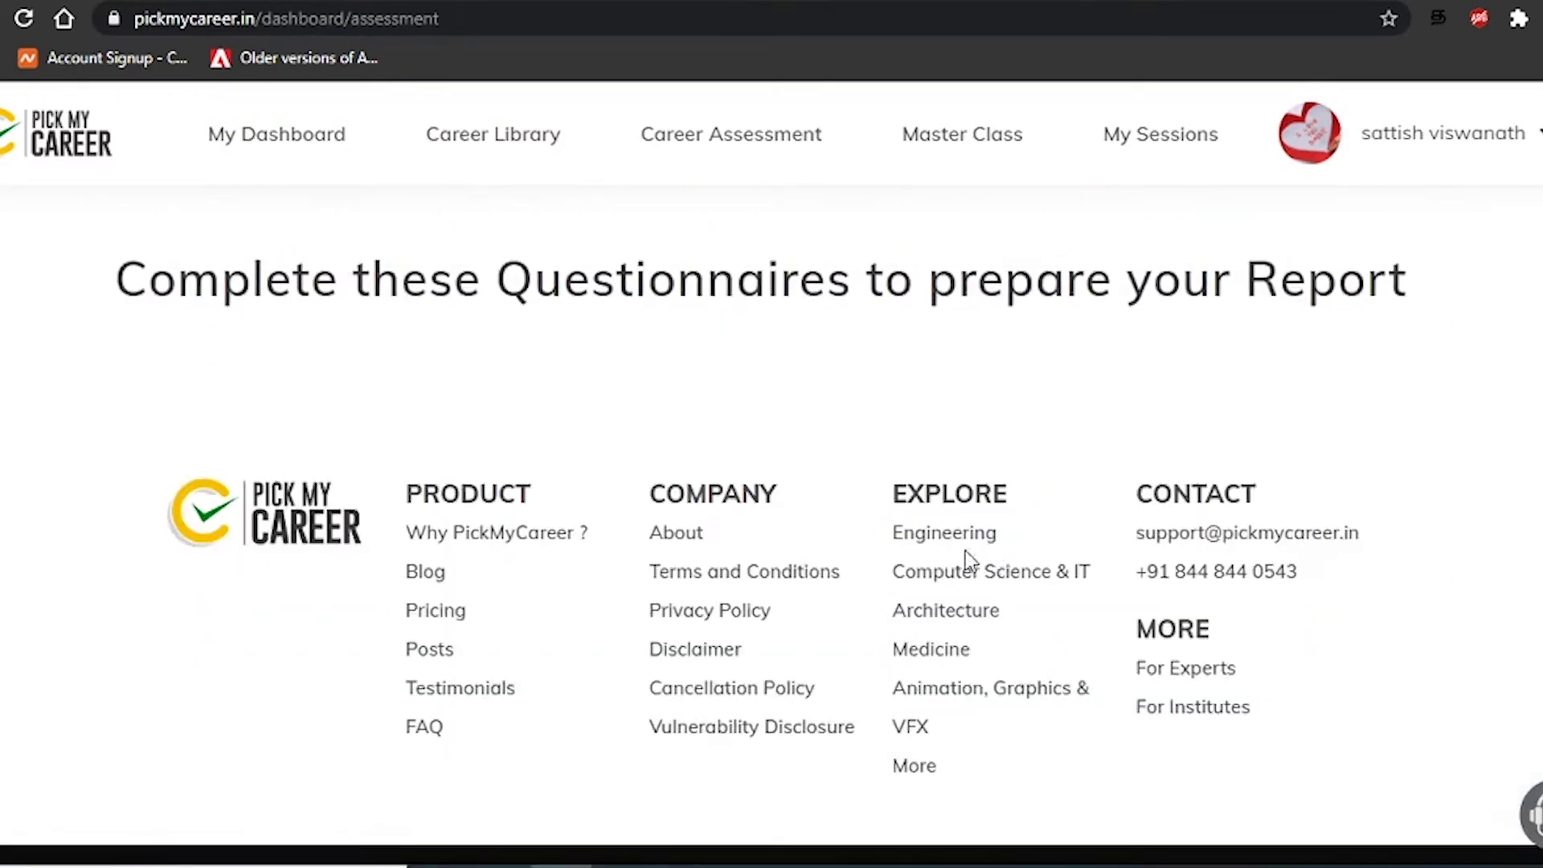
{"action": "scroll", "coordinate": [909, 587], "scroll_direction": "down", "scroll_amount": 7}
{"action": "scroll", "coordinate": [848, 628], "scroll_direction": "up", "scroll_amount": 2}
{"action": "scroll", "coordinate": [847, 628], "scroll_direction": "up", "scroll_amount": 3}
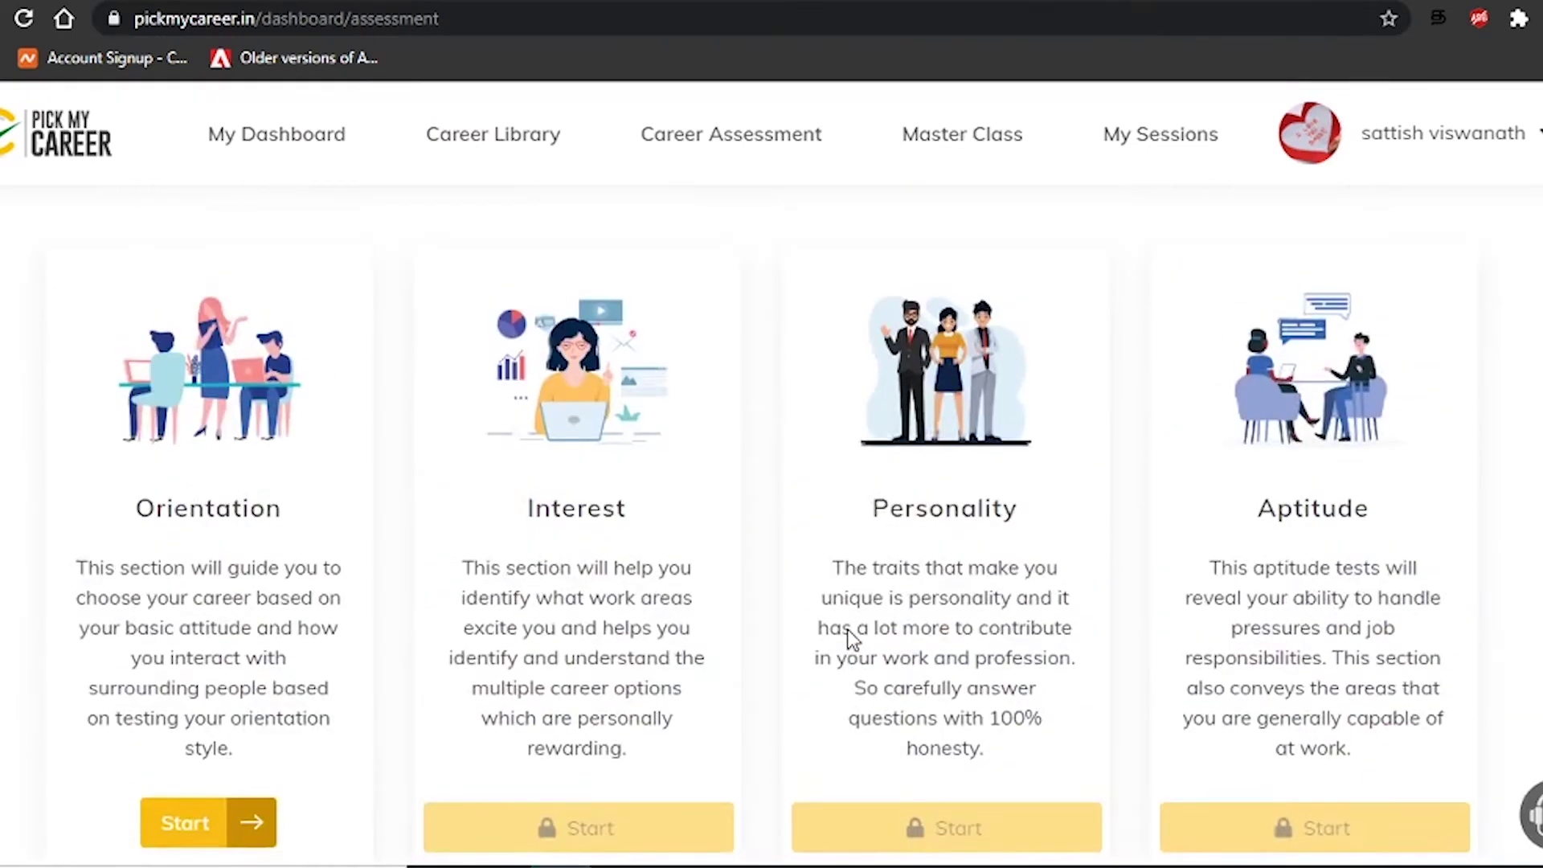
{"action": "scroll", "coordinate": [848, 629], "scroll_direction": "down", "scroll_amount": 2}
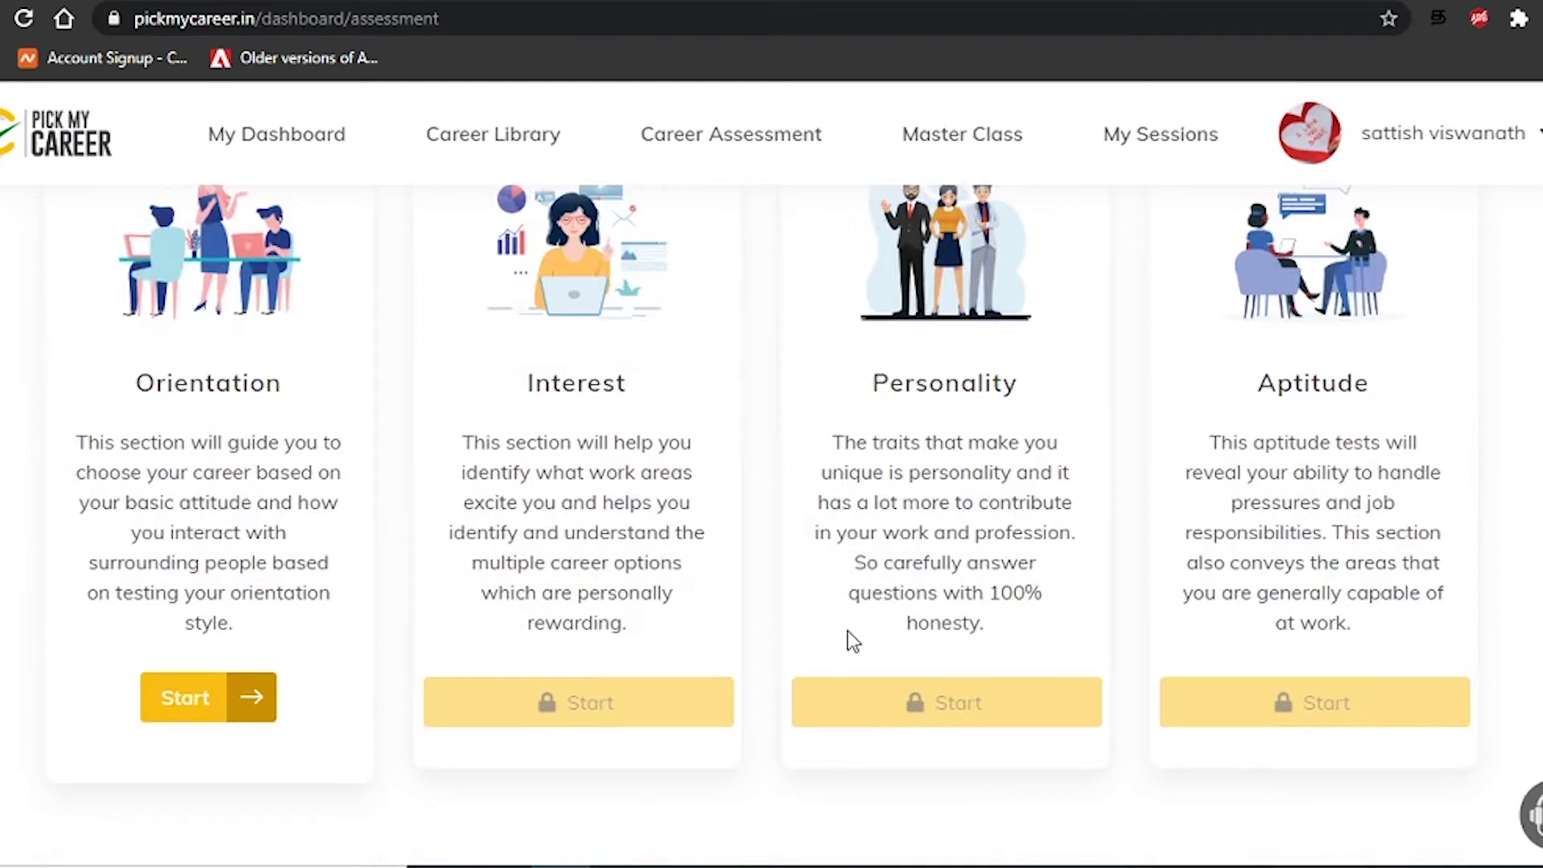
Start the Orientation questionnaire in English and get past the Test Instruction dialog
{"action": "left_click", "coordinate": [183, 699]}
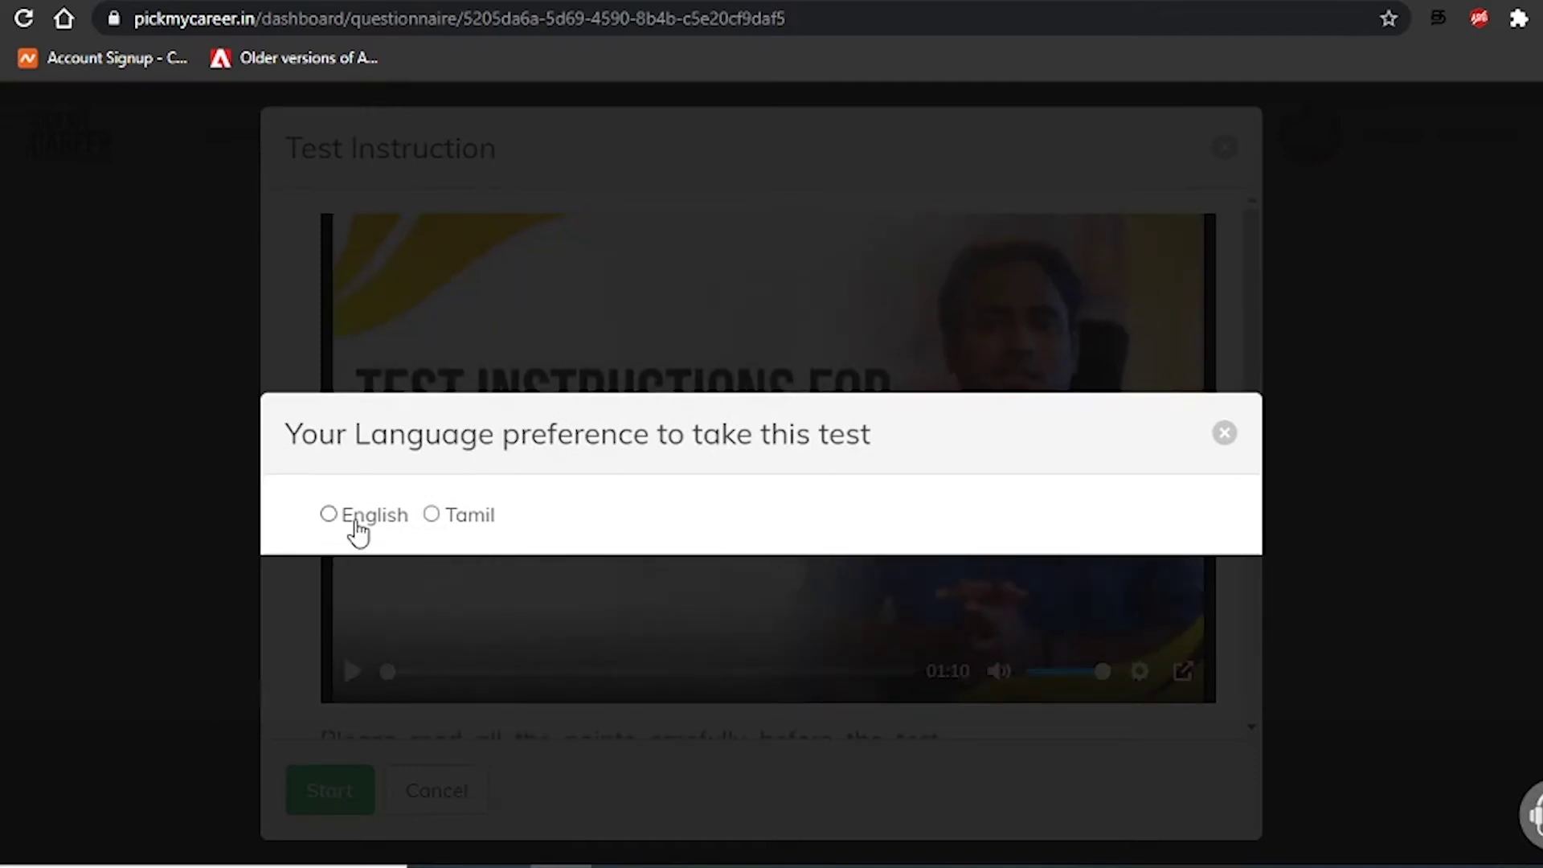
{"action": "left_click", "coordinate": [356, 524]}
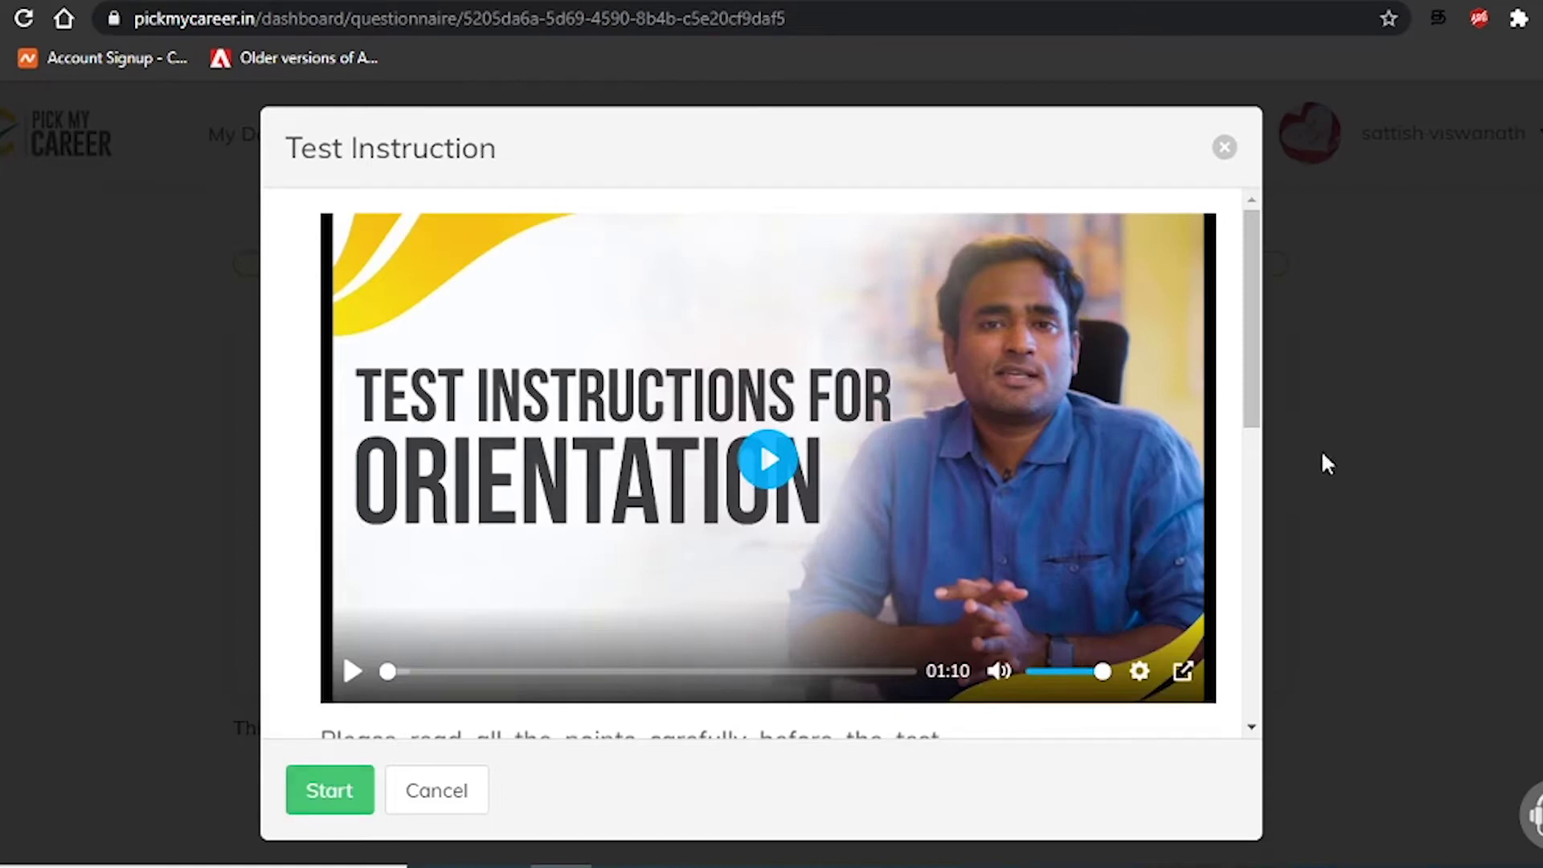
{"action": "scroll", "coordinate": [860, 538], "scroll_direction": "down", "scroll_amount": 7}
{"action": "scroll", "coordinate": [860, 538], "scroll_direction": "up", "scroll_amount": 4}
{"action": "scroll", "coordinate": [860, 537], "scroll_direction": "up", "scroll_amount": 3}
{"action": "scroll", "coordinate": [860, 537], "scroll_direction": "down", "scroll_amount": 8}
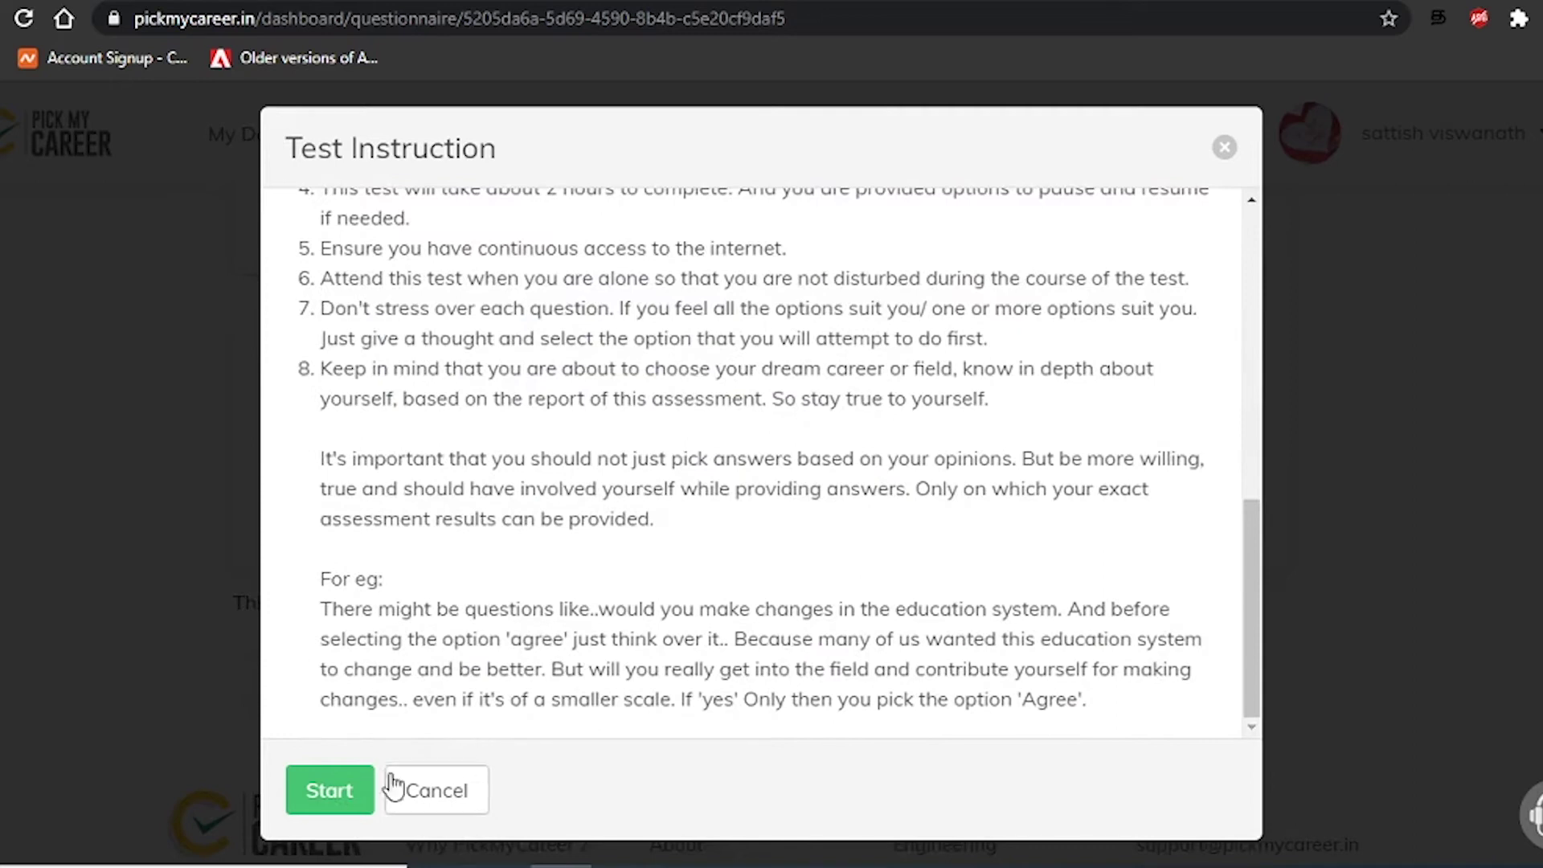
{"action": "left_click", "coordinate": [345, 792]}
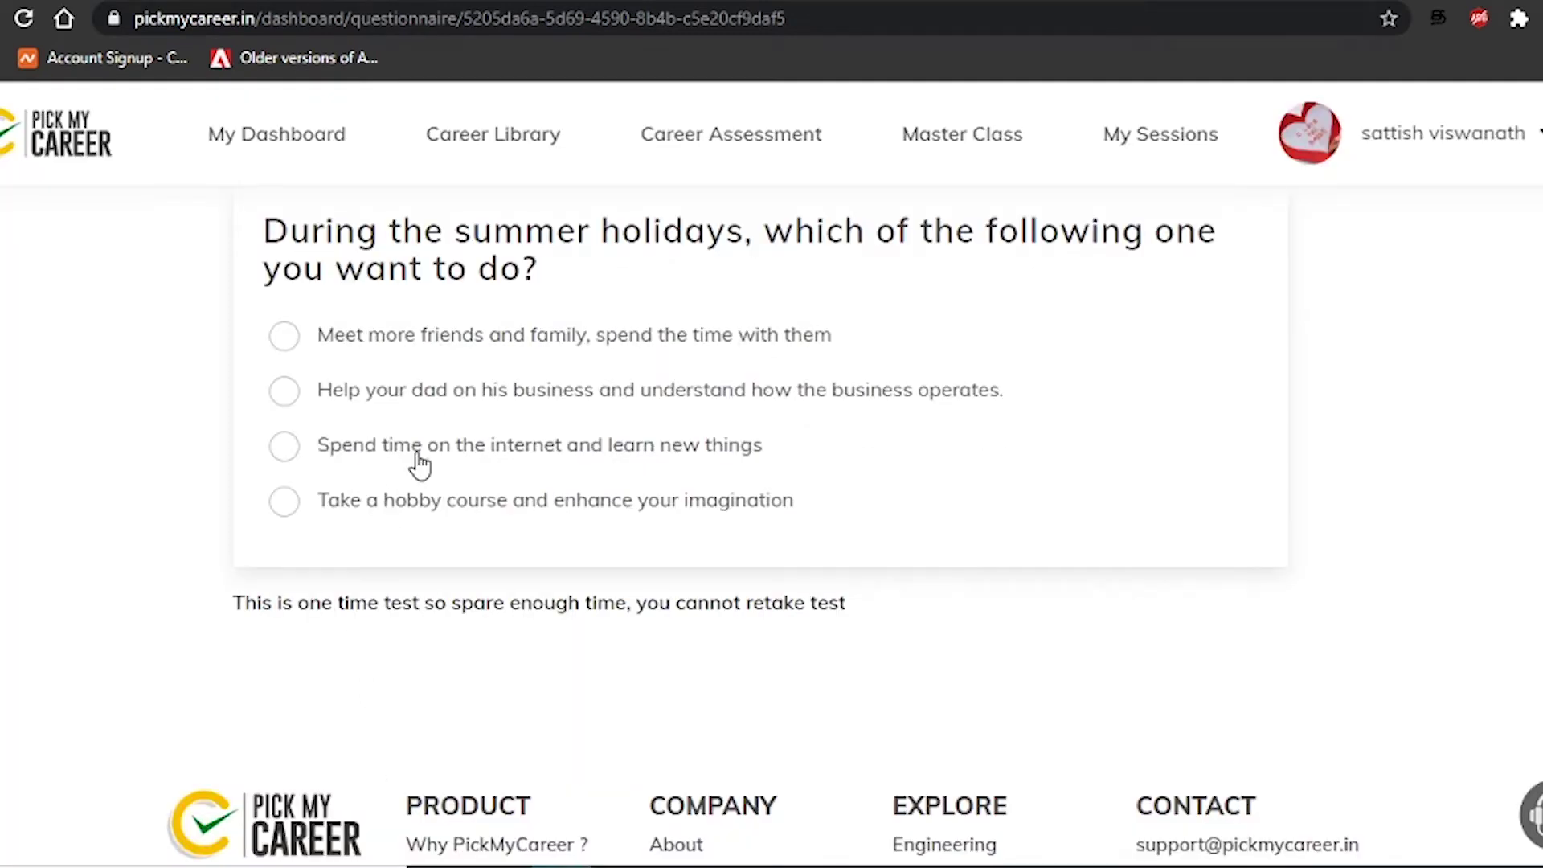
Answer with internet learning, browsing for project ideas, and social work and helping people
{"action": "scroll", "coordinate": [419, 465], "scroll_direction": "up", "scroll_amount": 2}
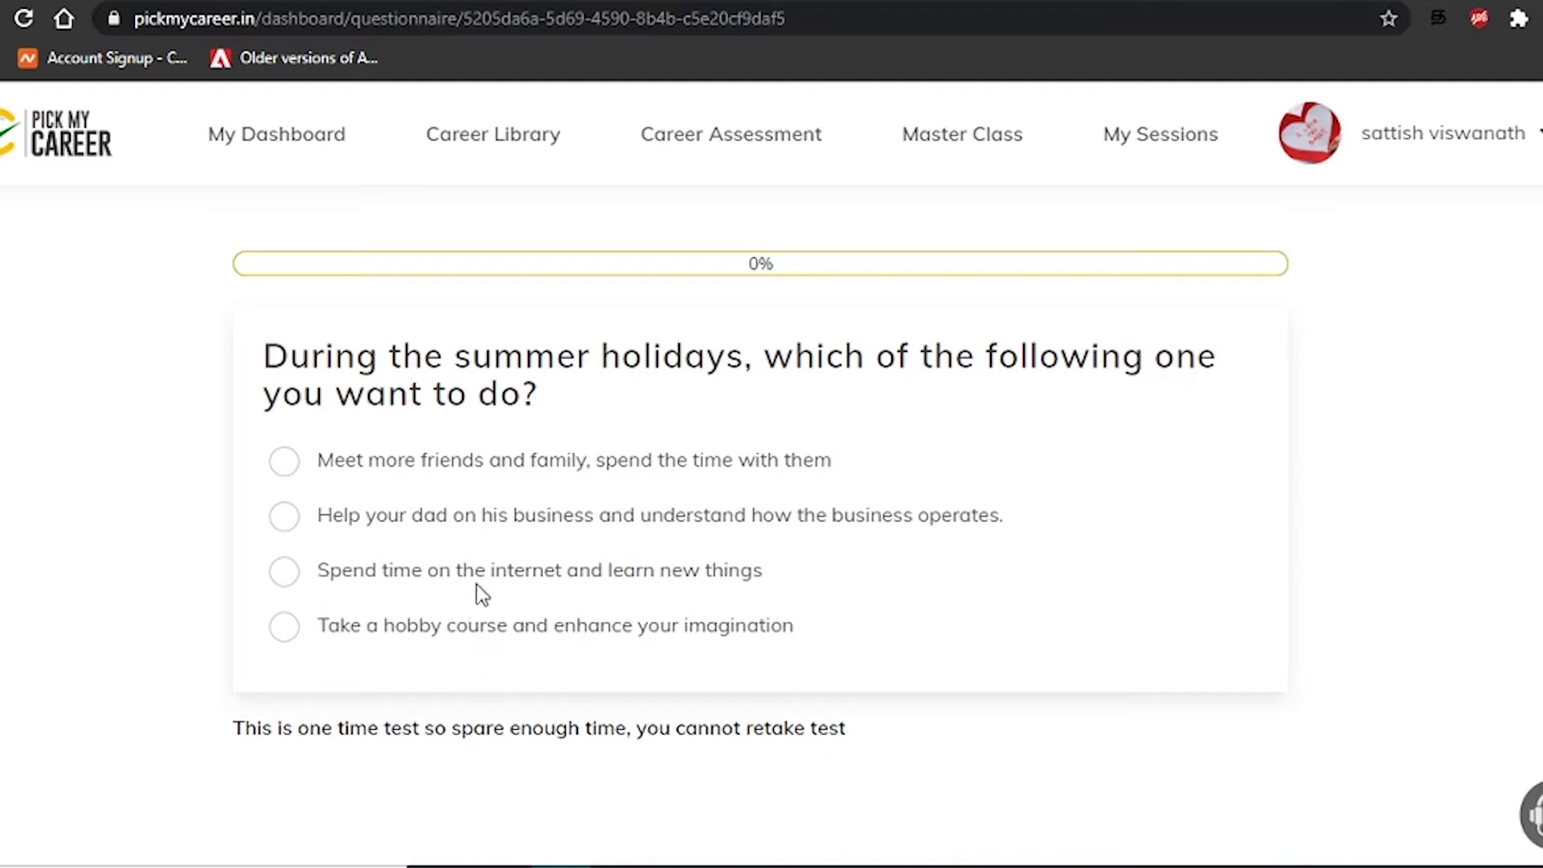
{"action": "left_click", "coordinate": [623, 575]}
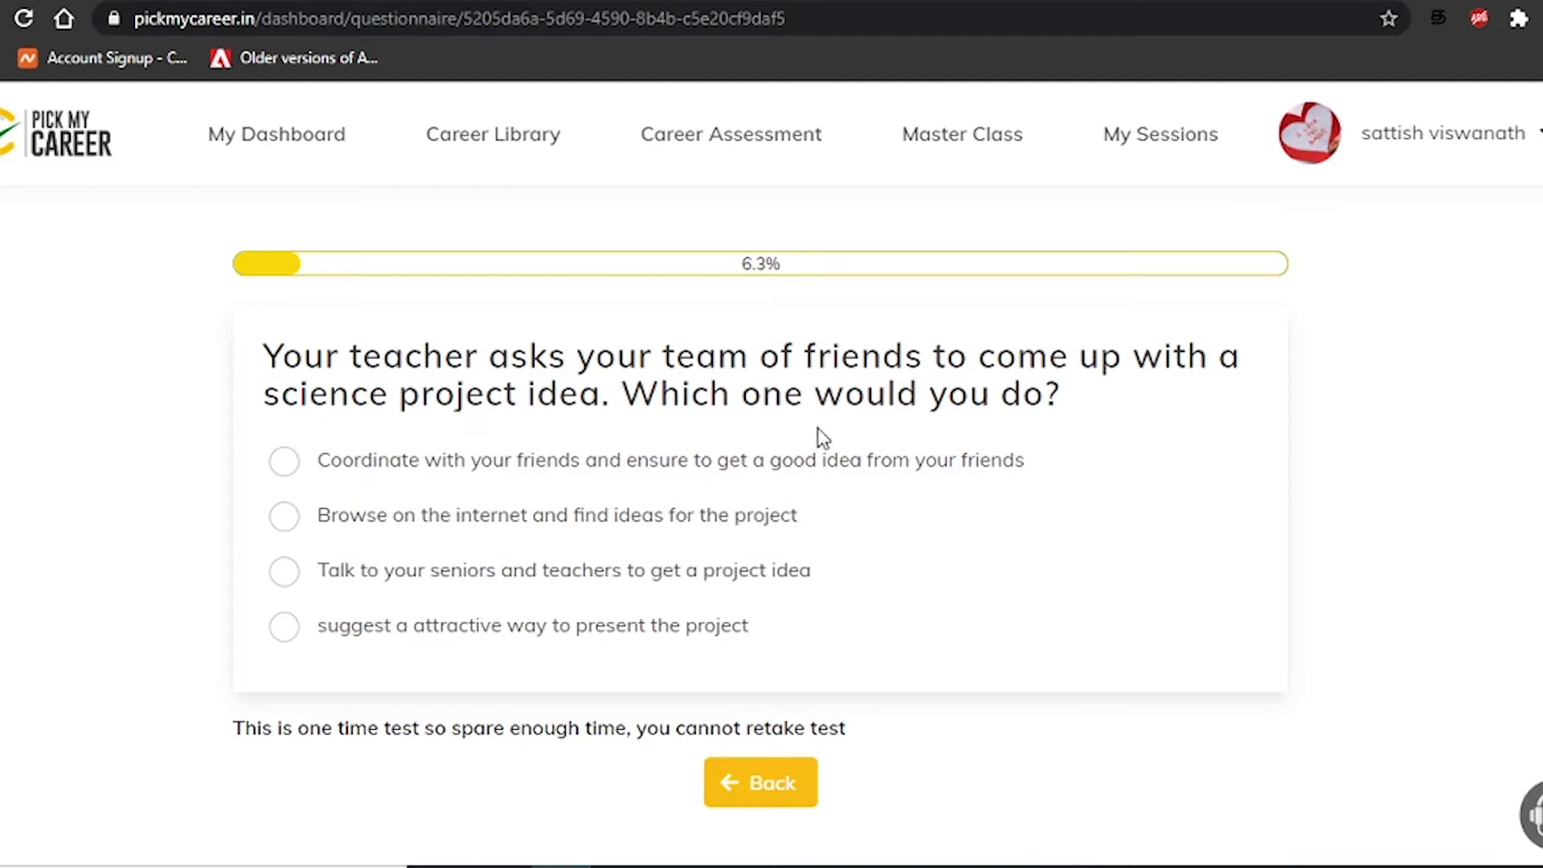
{"action": "scroll", "coordinate": [799, 499], "scroll_direction": "down", "scroll_amount": 2}
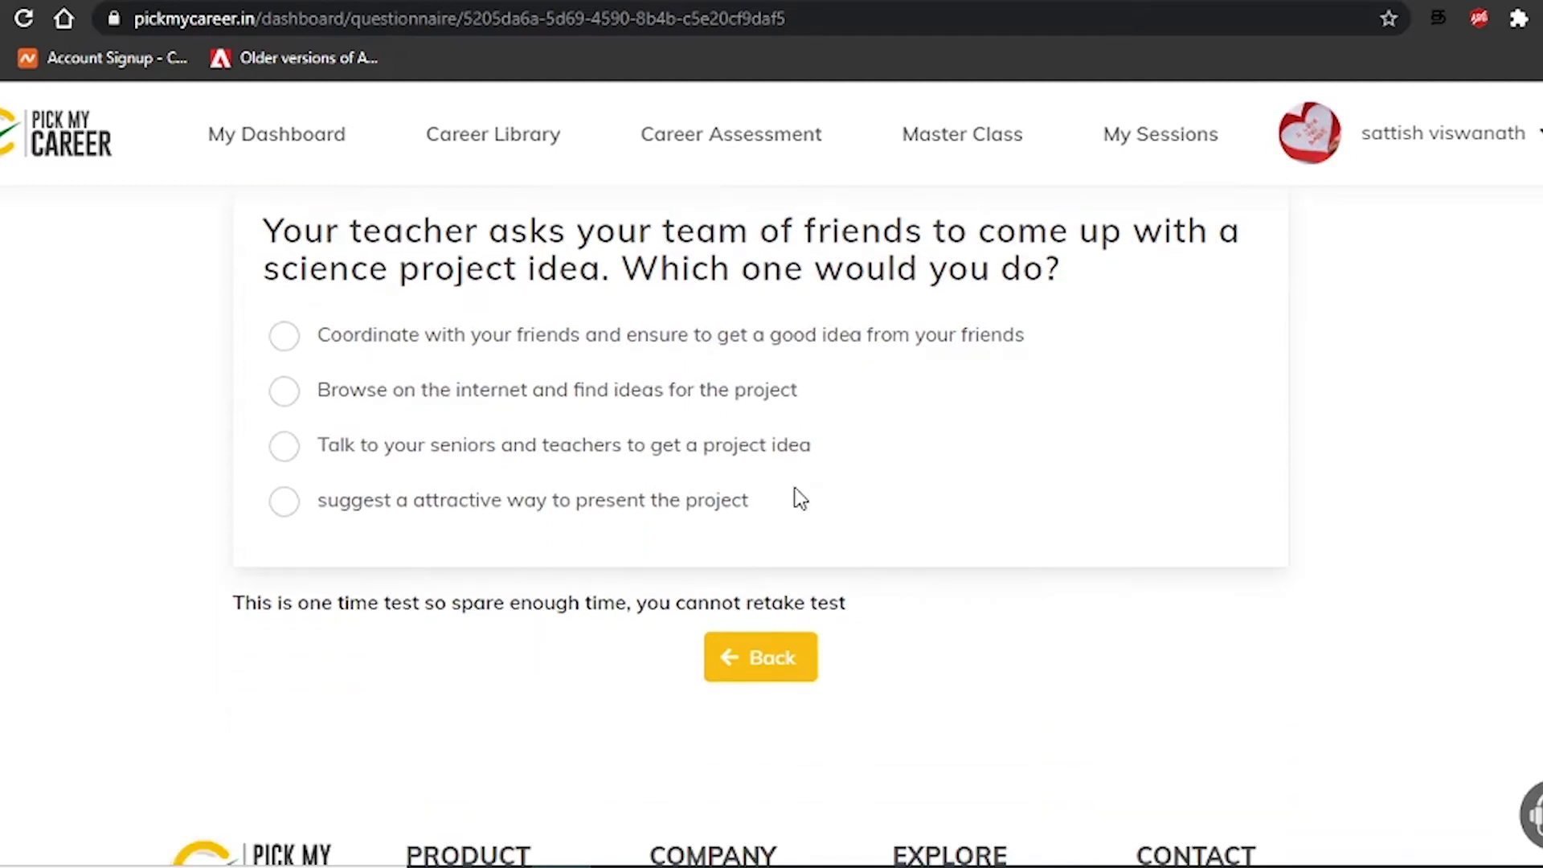
{"action": "scroll", "coordinate": [797, 503], "scroll_direction": "up", "scroll_amount": 2}
{"action": "scroll", "coordinate": [804, 507], "scroll_direction": "down", "scroll_amount": 2}
{"action": "scroll", "coordinate": [713, 500], "scroll_direction": "up", "scroll_amount": 2}
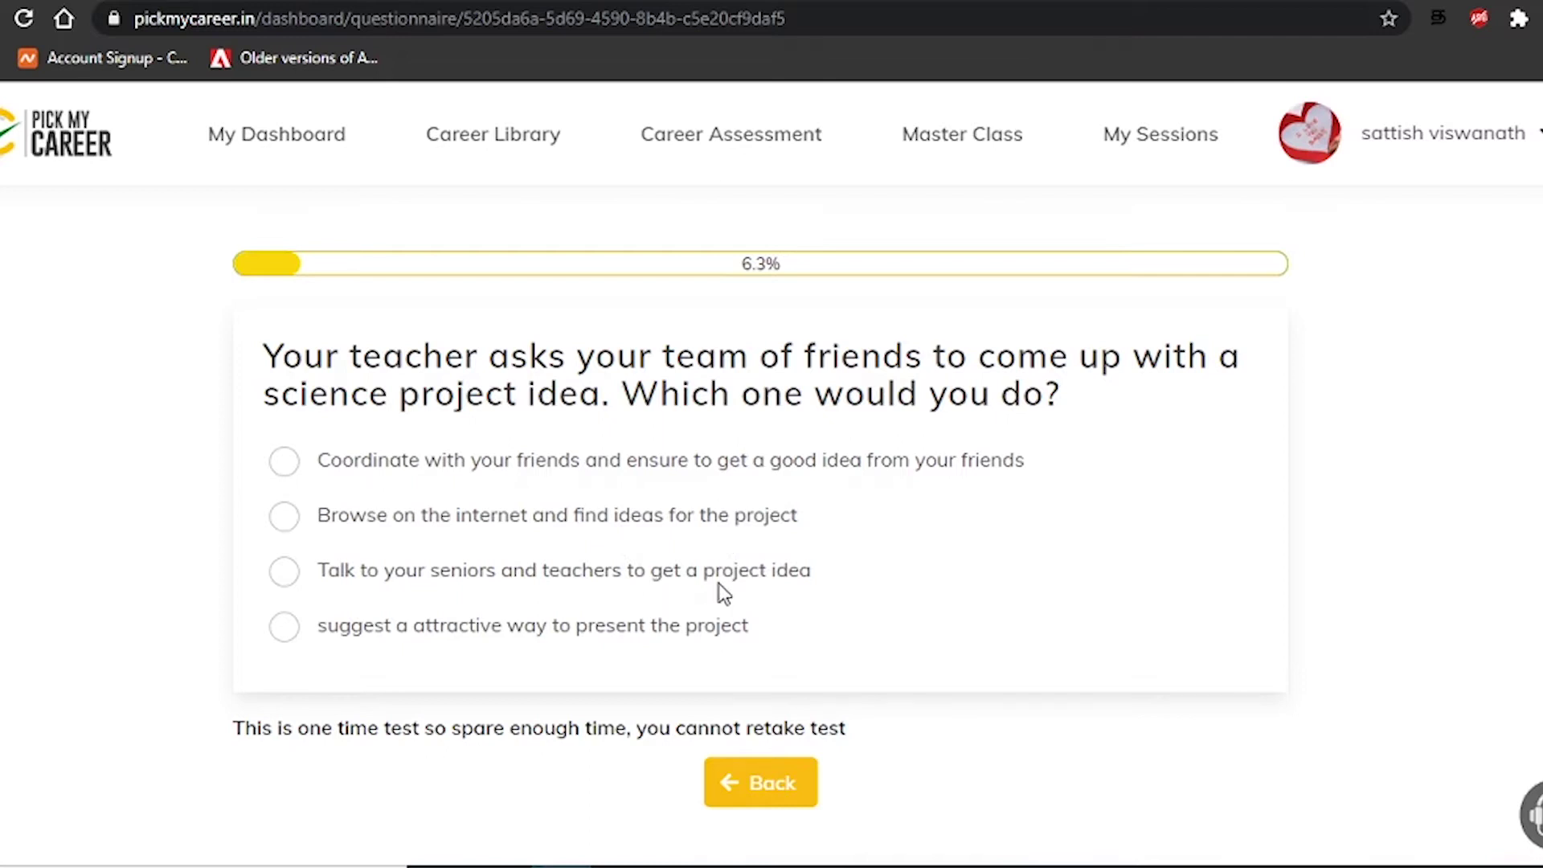
{"action": "left_click", "coordinate": [673, 529]}
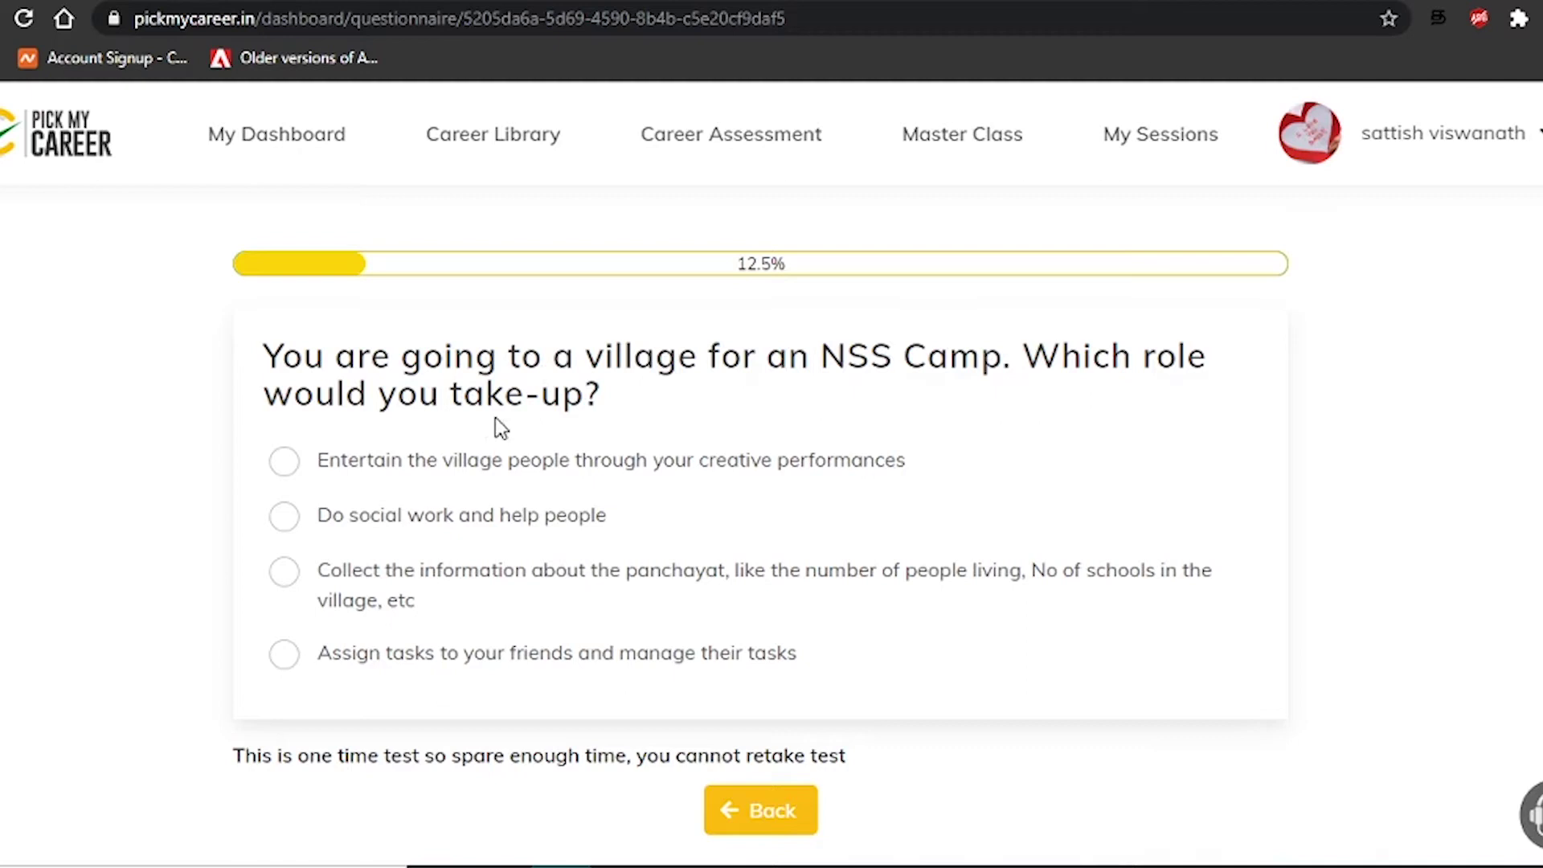
{"action": "left_click", "coordinate": [535, 525]}
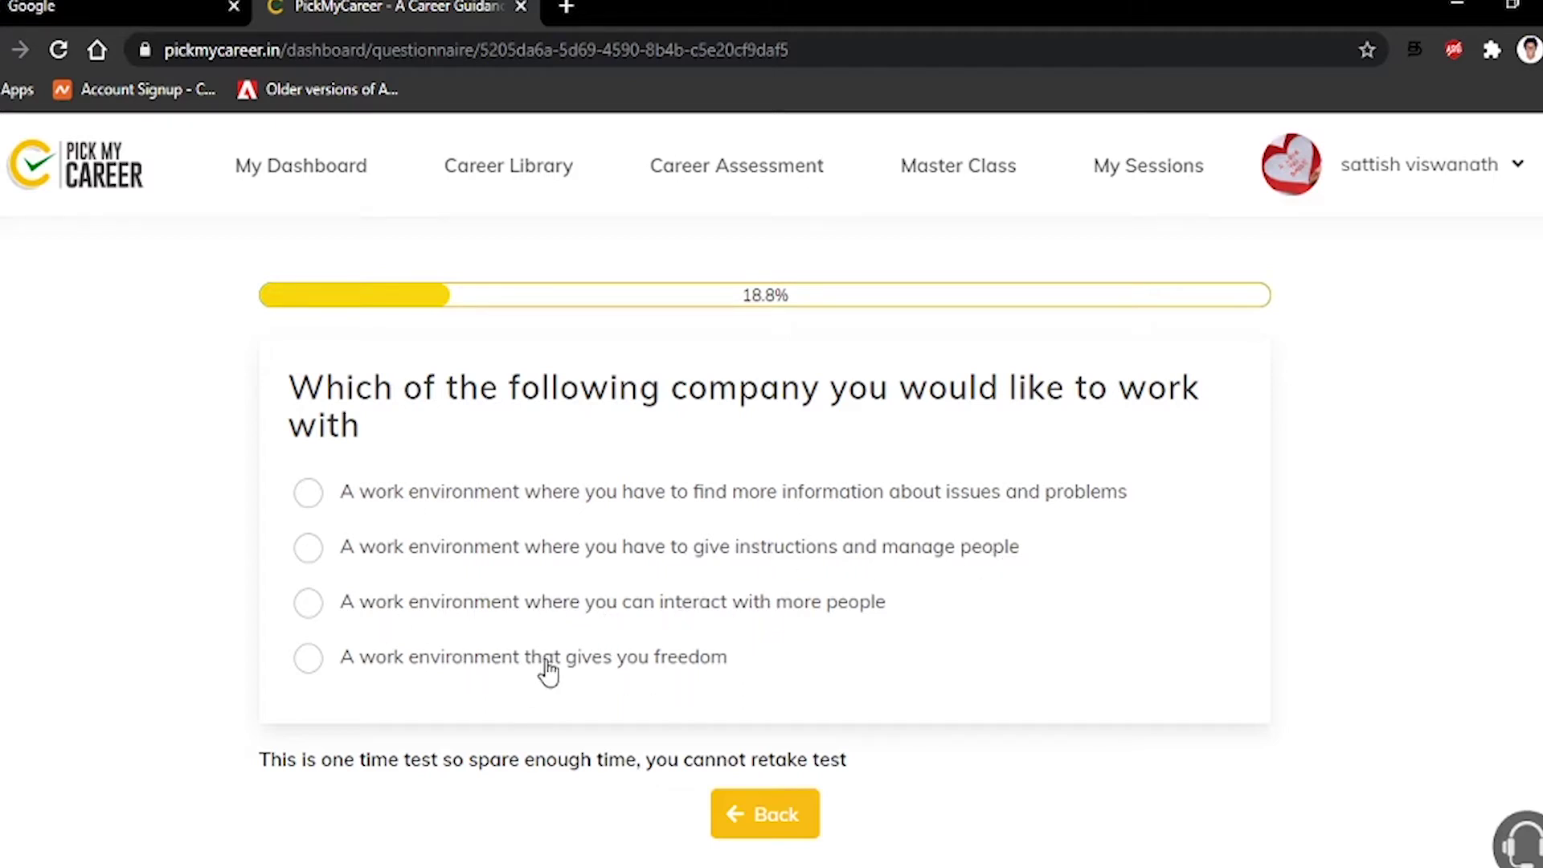
Answer with interacting with people, talking to students, and scheduling and managing the event
{"action": "left_click", "coordinate": [639, 624]}
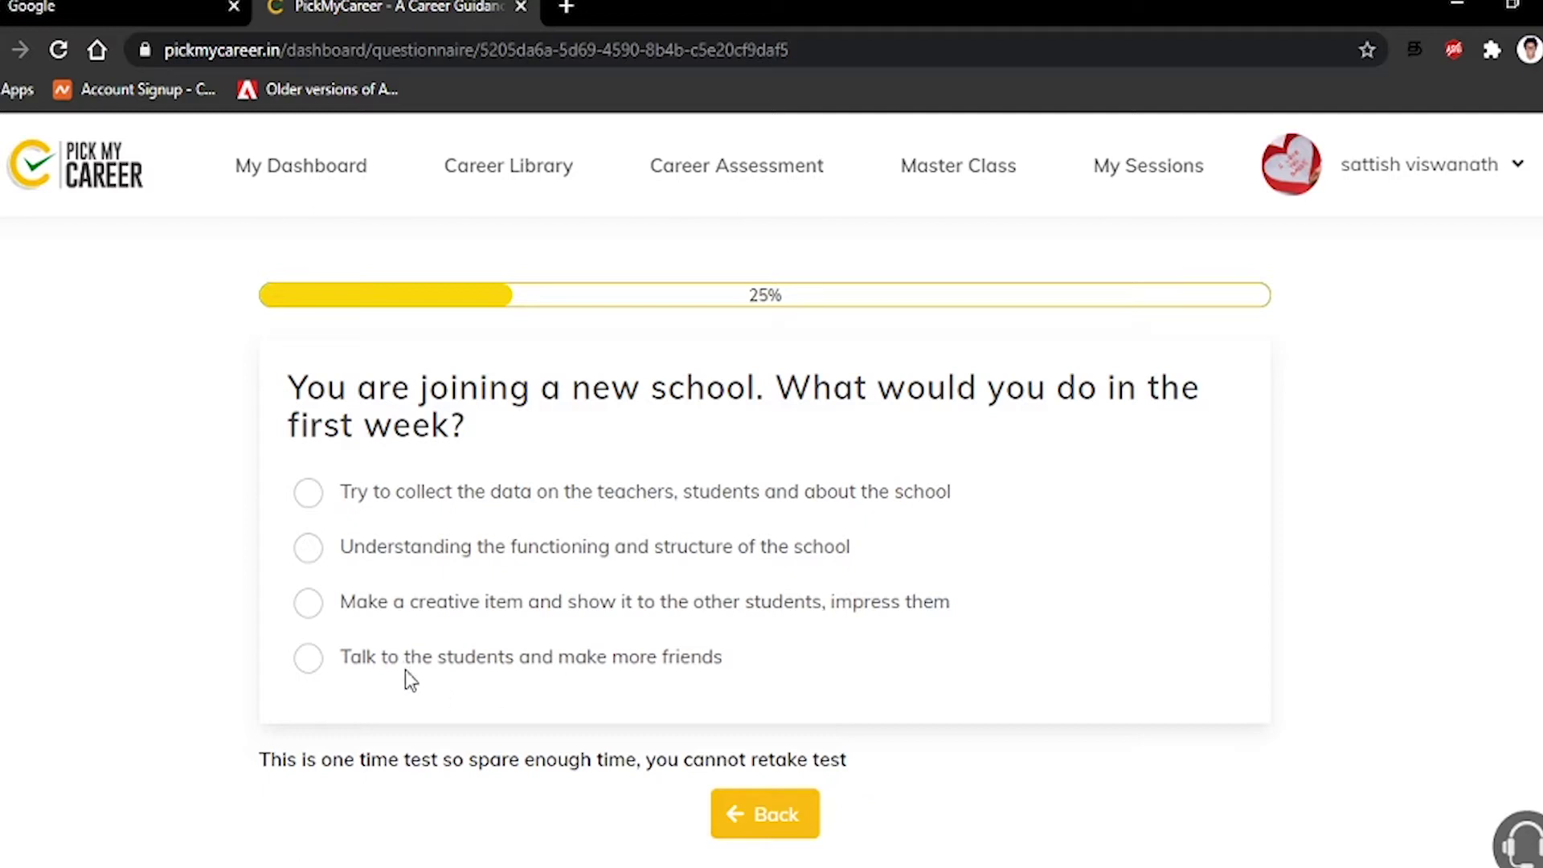
{"action": "left_click", "coordinate": [537, 668]}
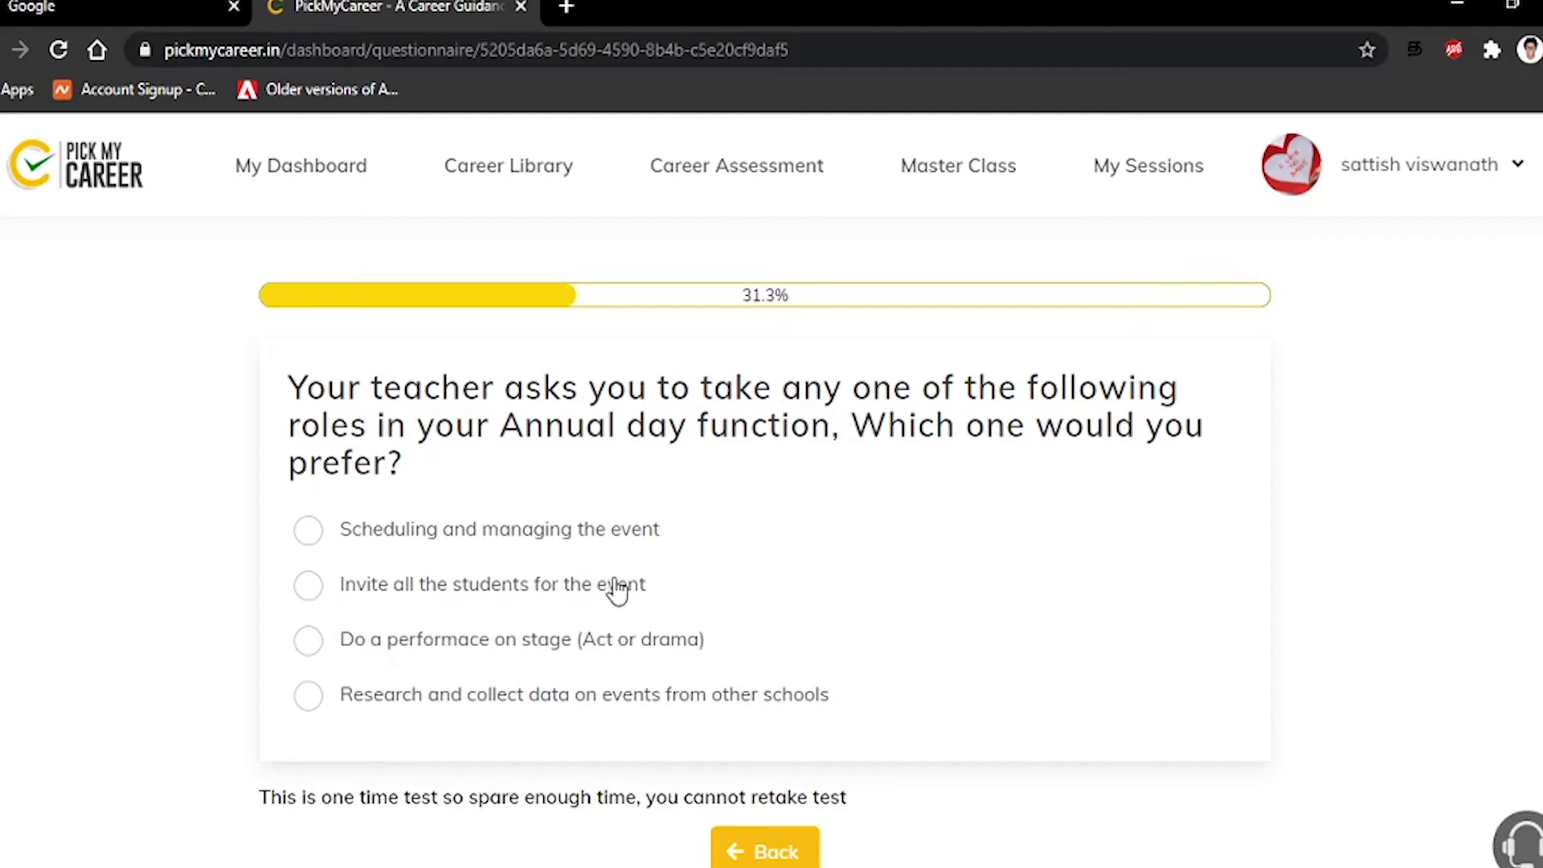
{"action": "scroll", "coordinate": [619, 618], "scroll_direction": "down", "scroll_amount": 2}
{"action": "scroll", "coordinate": [619, 618], "scroll_direction": "up", "scroll_amount": 2}
{"action": "left_click", "coordinate": [628, 538]}
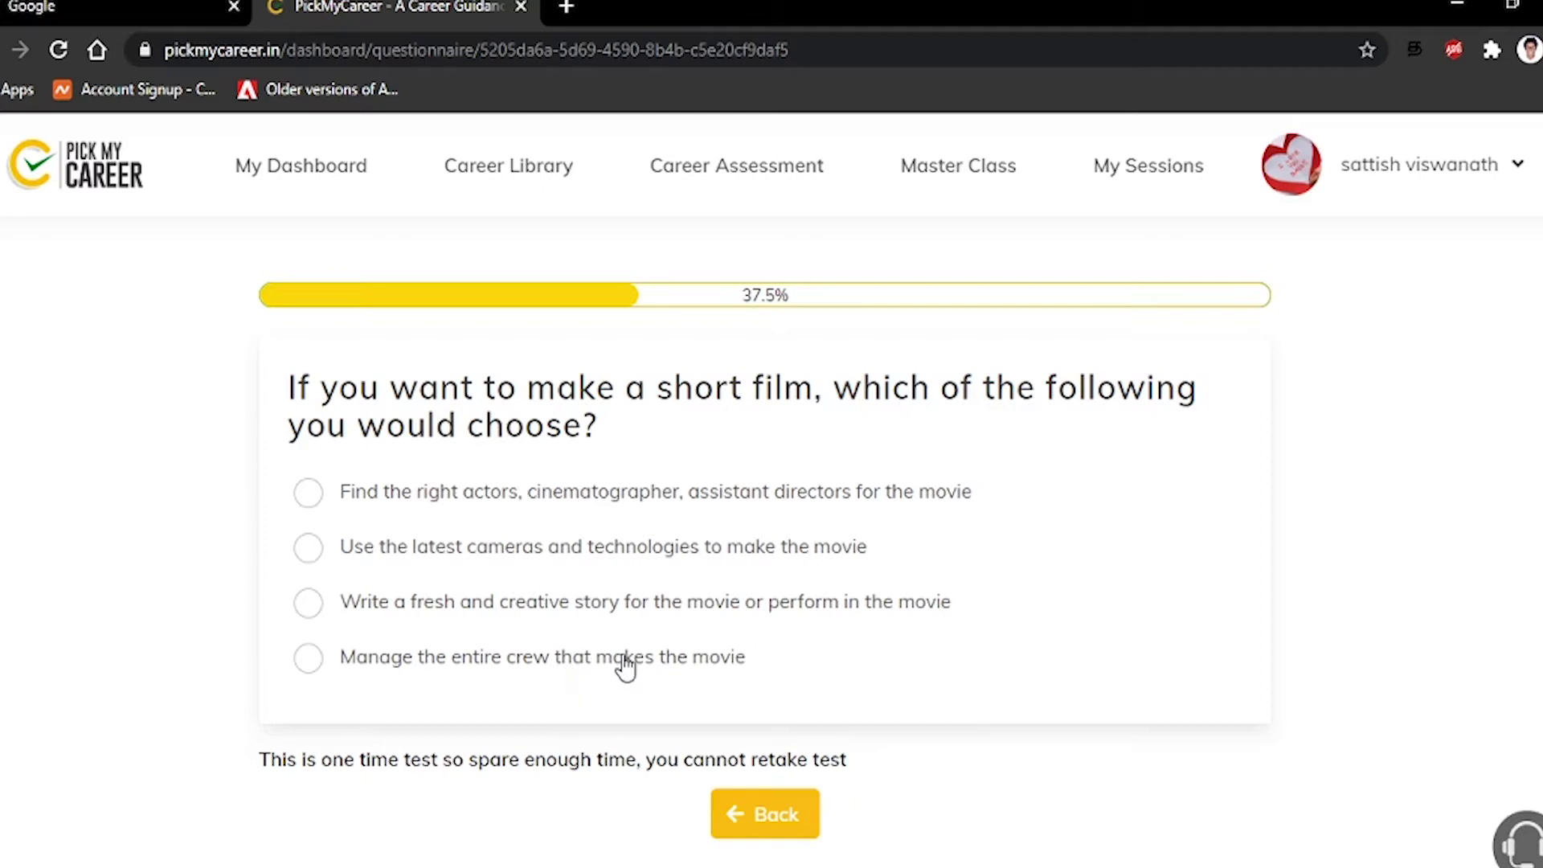
Answer with writing a creative film story, weekends with gadgets or books, and Business game
{"action": "left_click", "coordinate": [623, 612]}
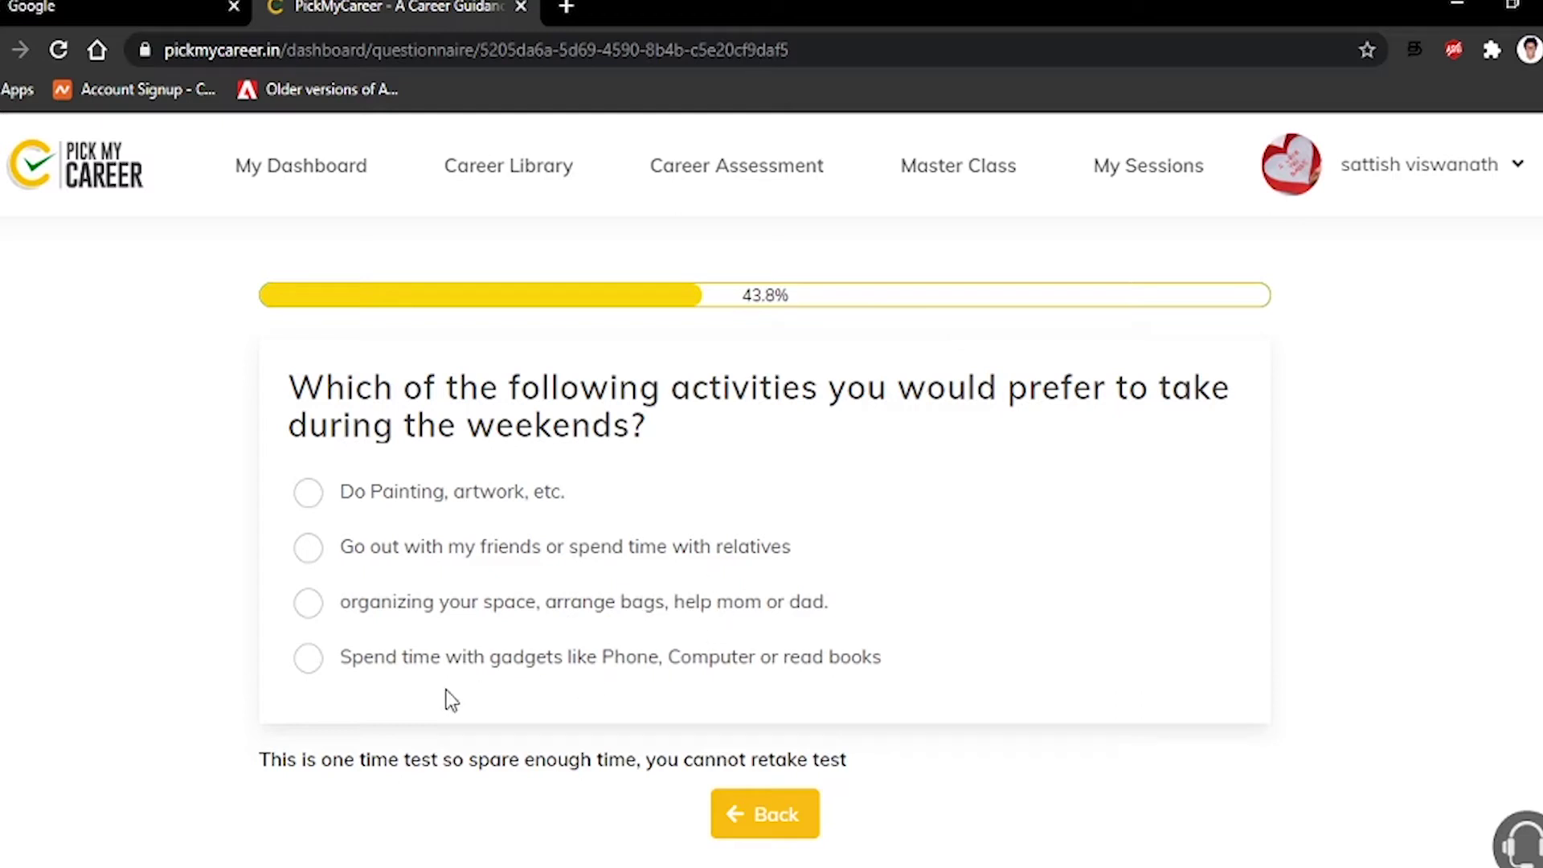
{"action": "left_click", "coordinate": [586, 671]}
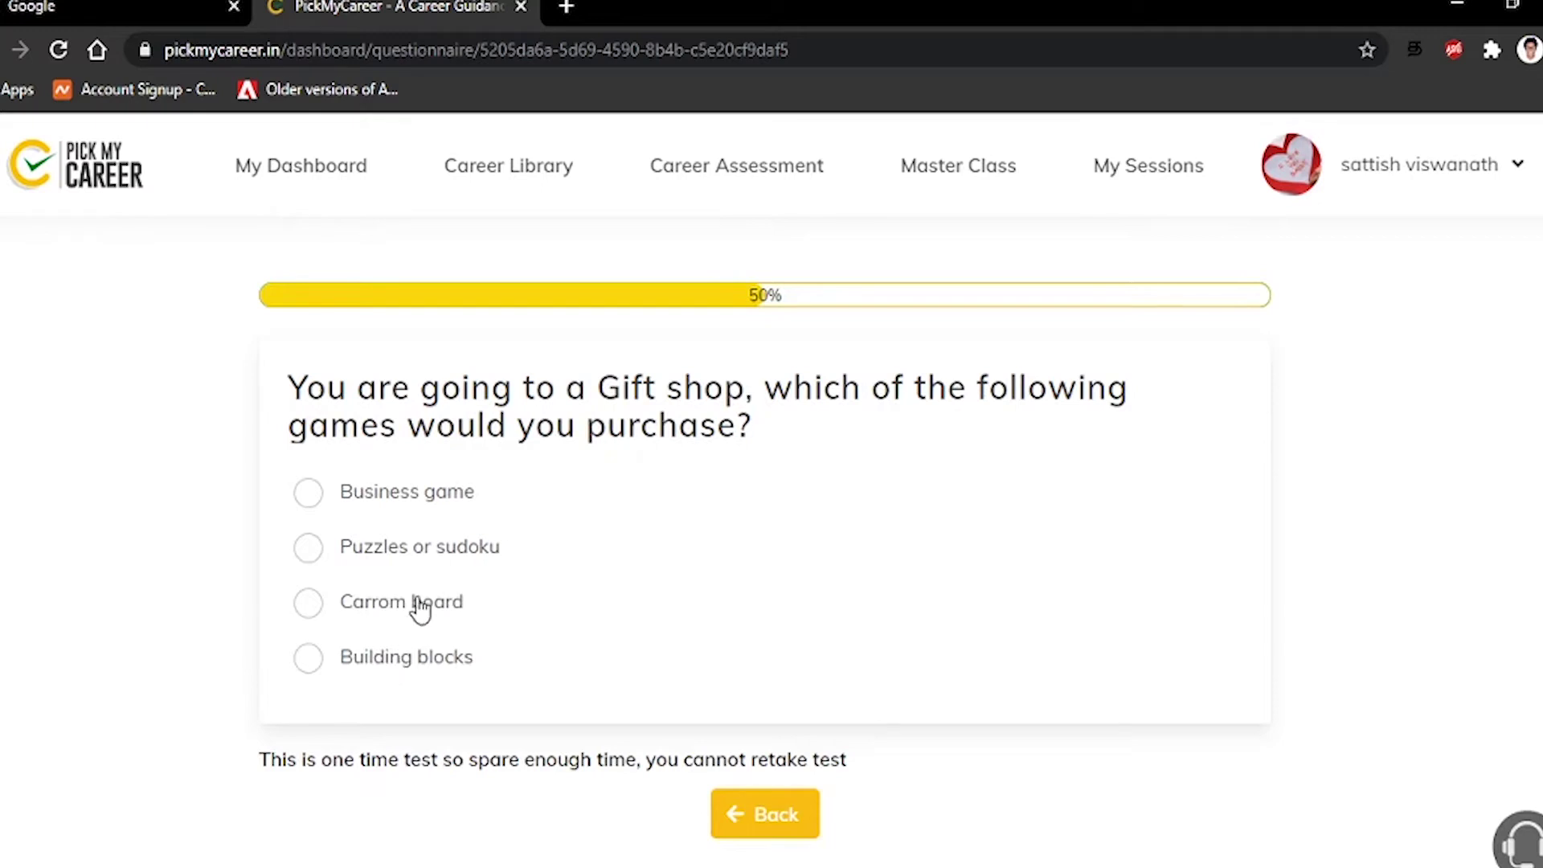
{"action": "left_click", "coordinate": [447, 501]}
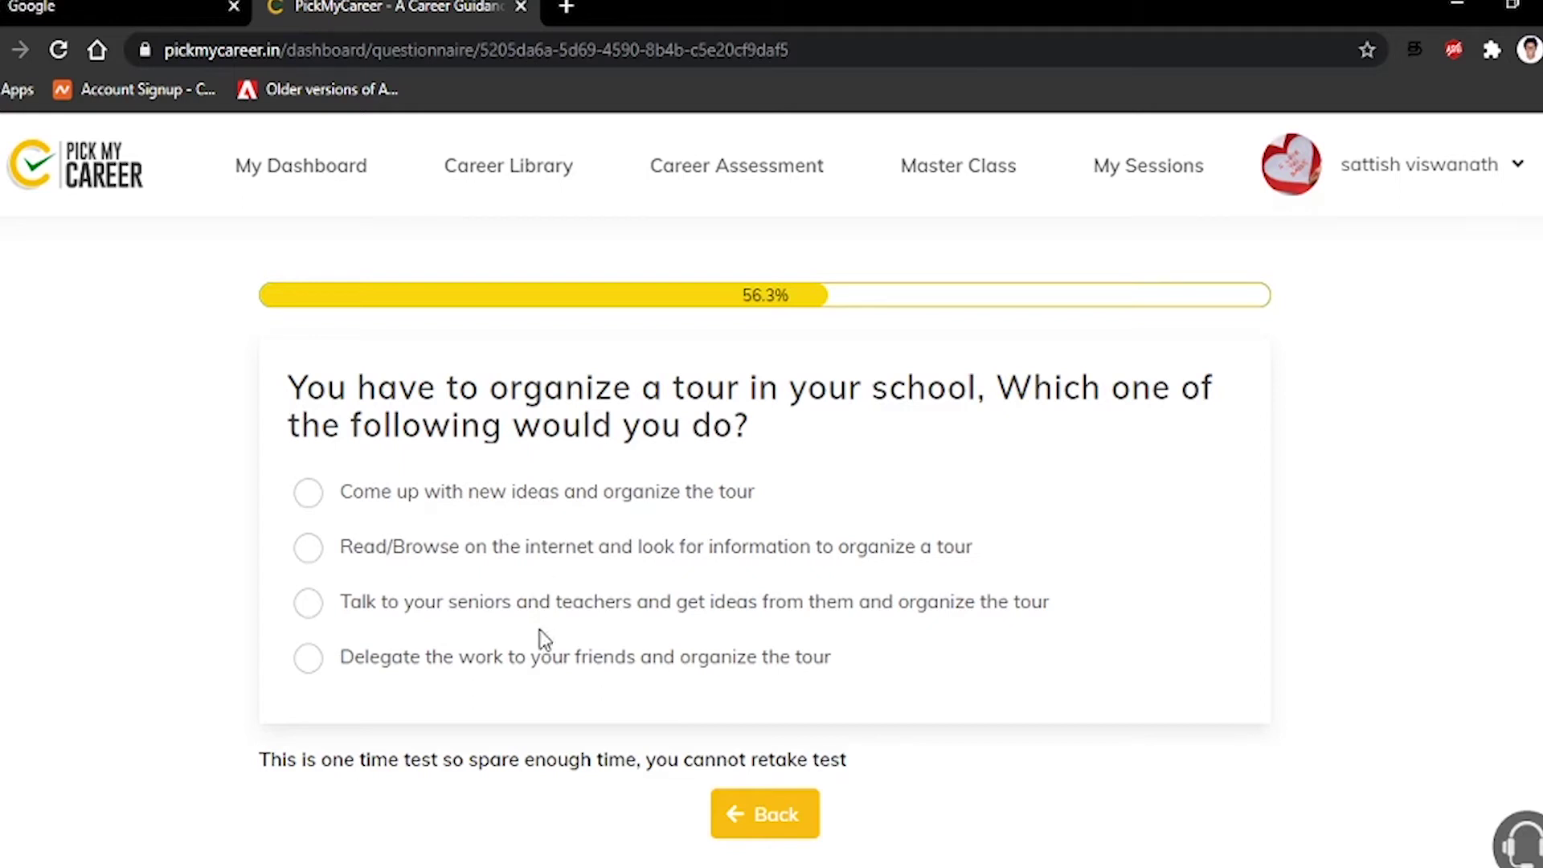
Answer with delegating the tour work to friends and joining the Science Club
{"action": "left_click", "coordinate": [522, 663]}
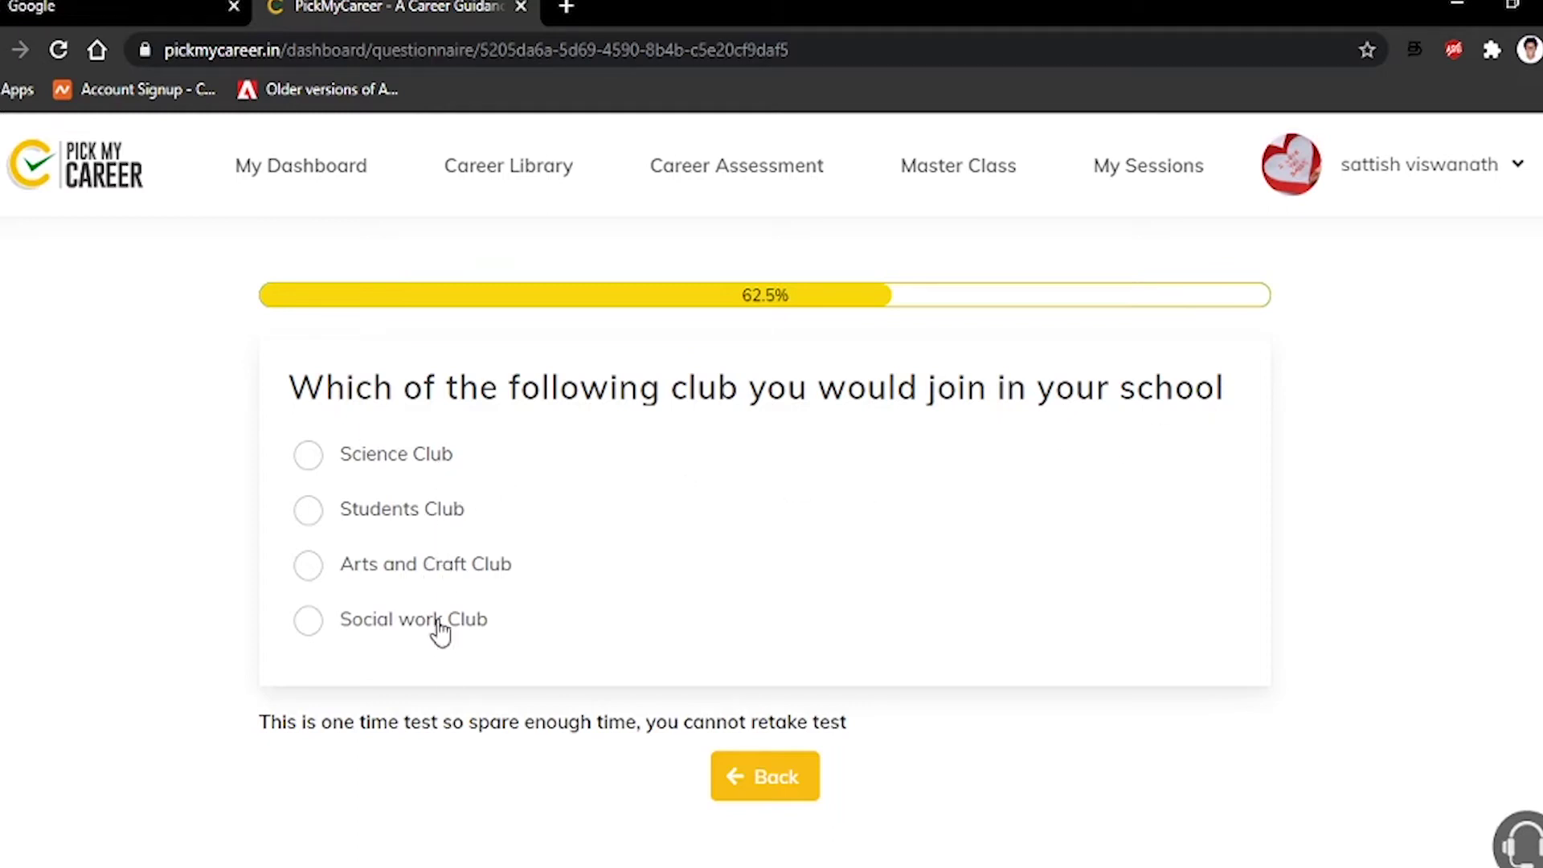
{"action": "left_click", "coordinate": [423, 472]}
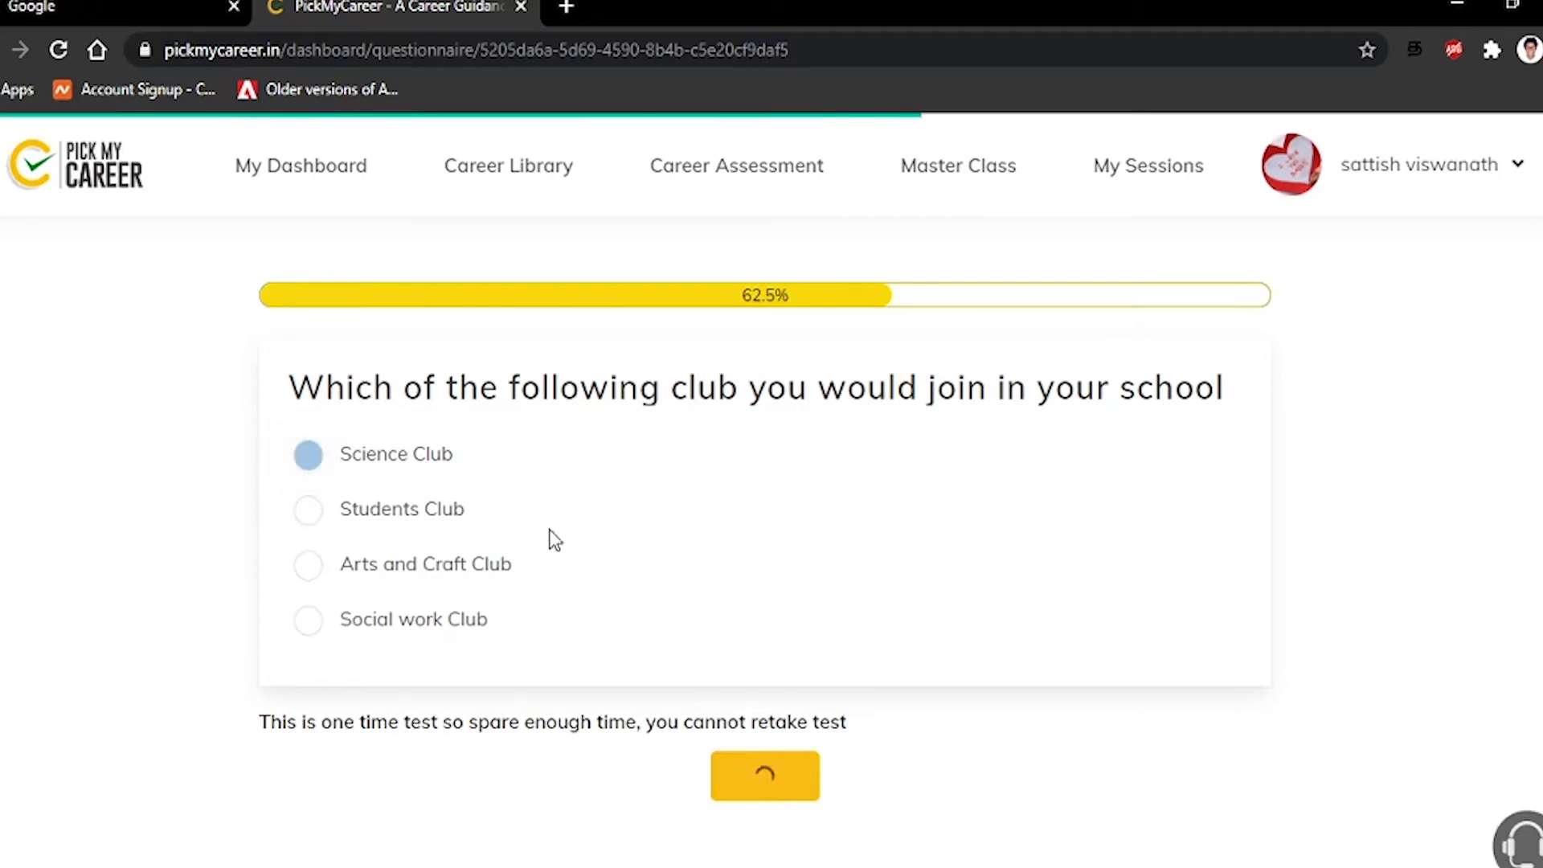
{"action": "scroll", "coordinate": [803, 593], "scroll_direction": "down", "scroll_amount": 1}
{"action": "scroll", "coordinate": [808, 595], "scroll_direction": "up", "scroll_amount": 1}
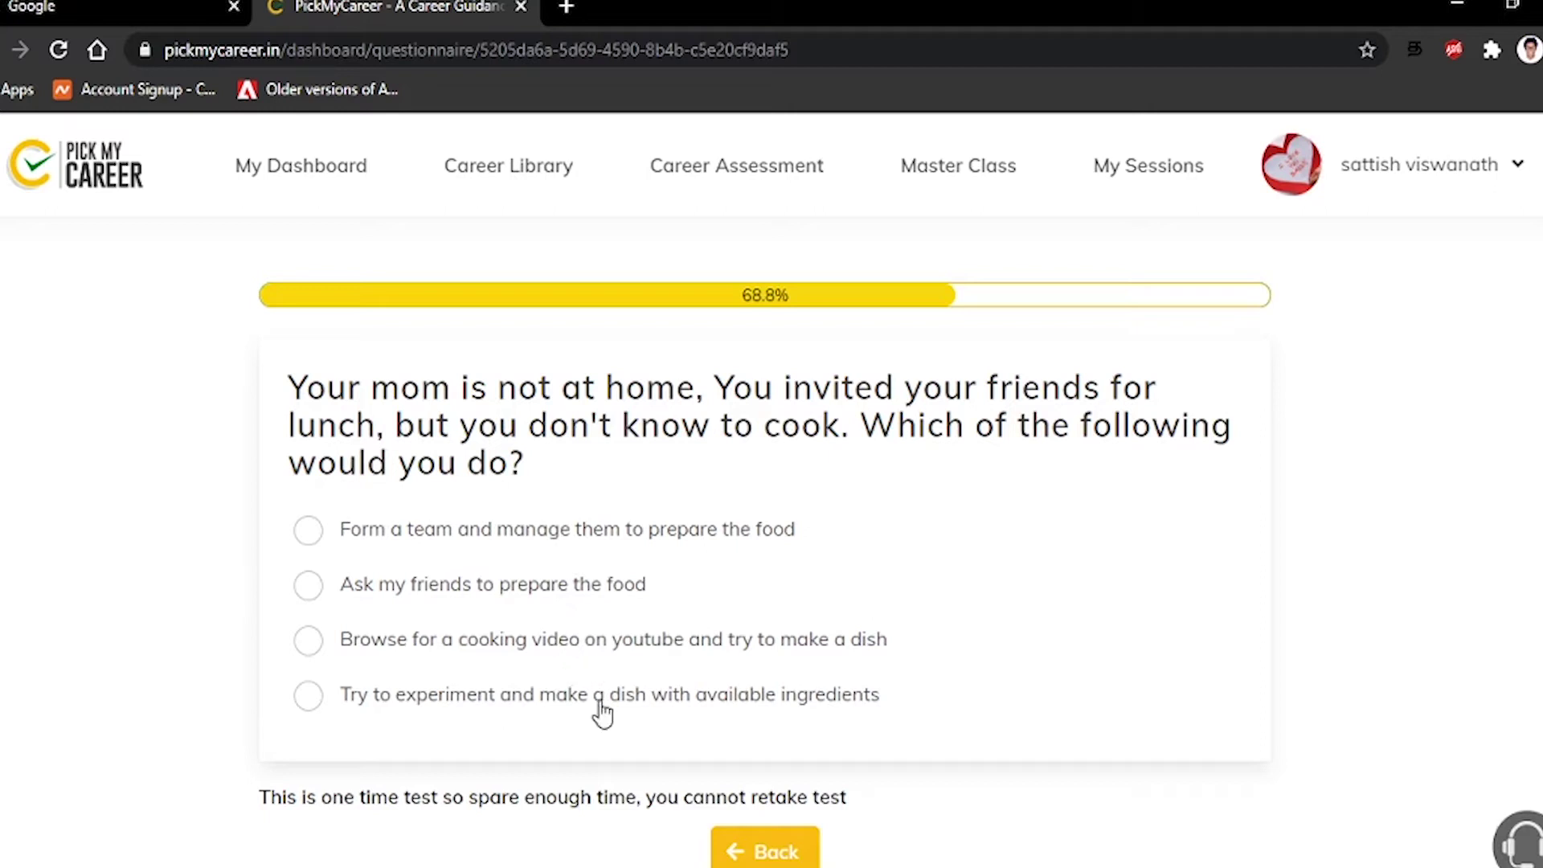
Answer the cooking, marriage, party, favourite-activity and cricket questions, ending with designing a T-shirt
{"action": "left_click", "coordinate": [660, 659]}
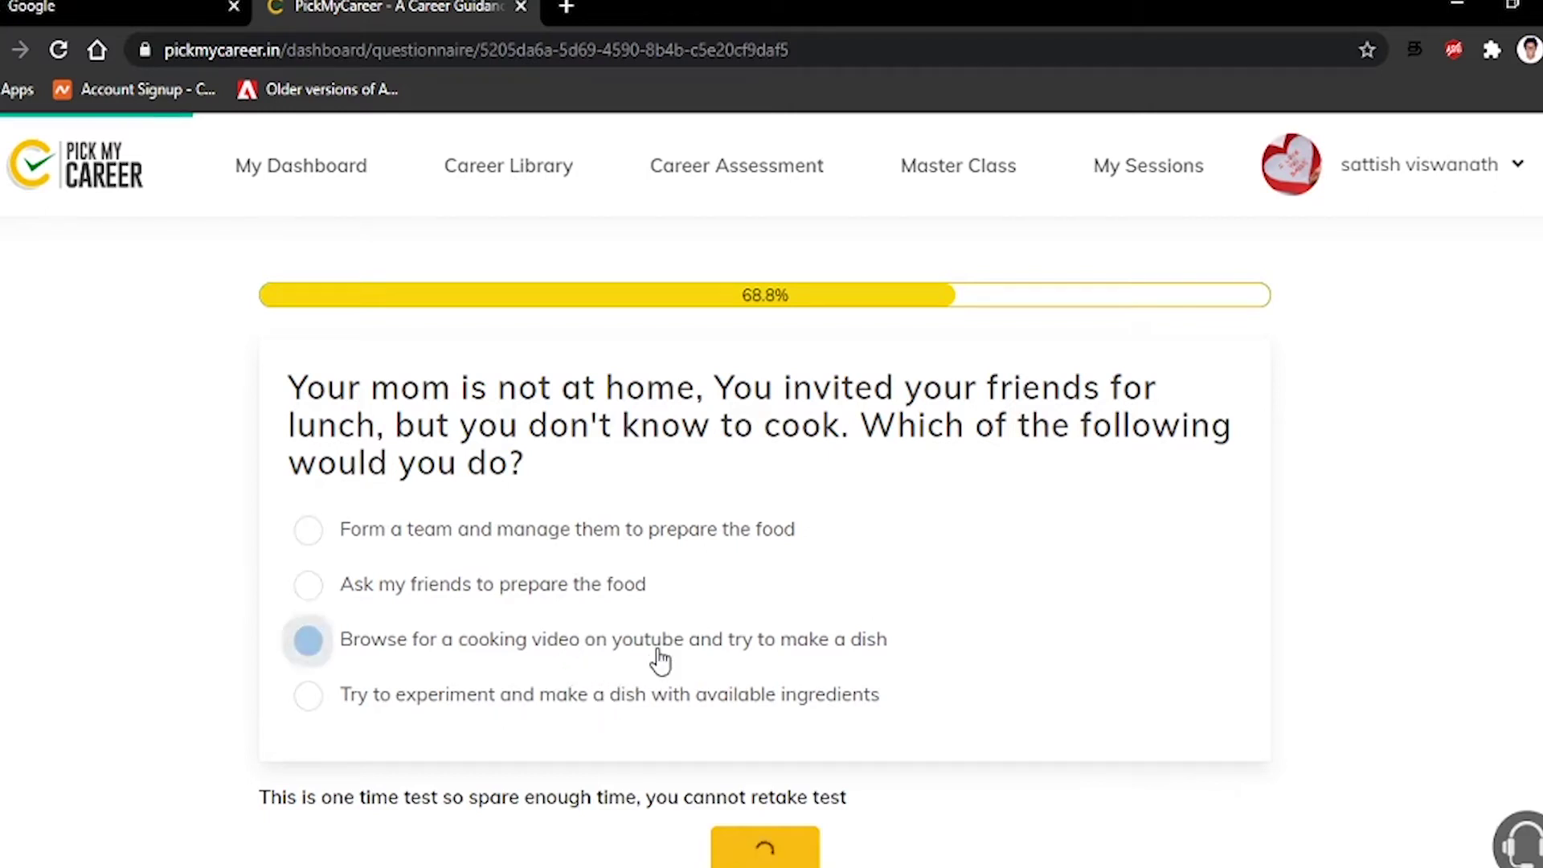
{"action": "left_click", "coordinate": [794, 604]}
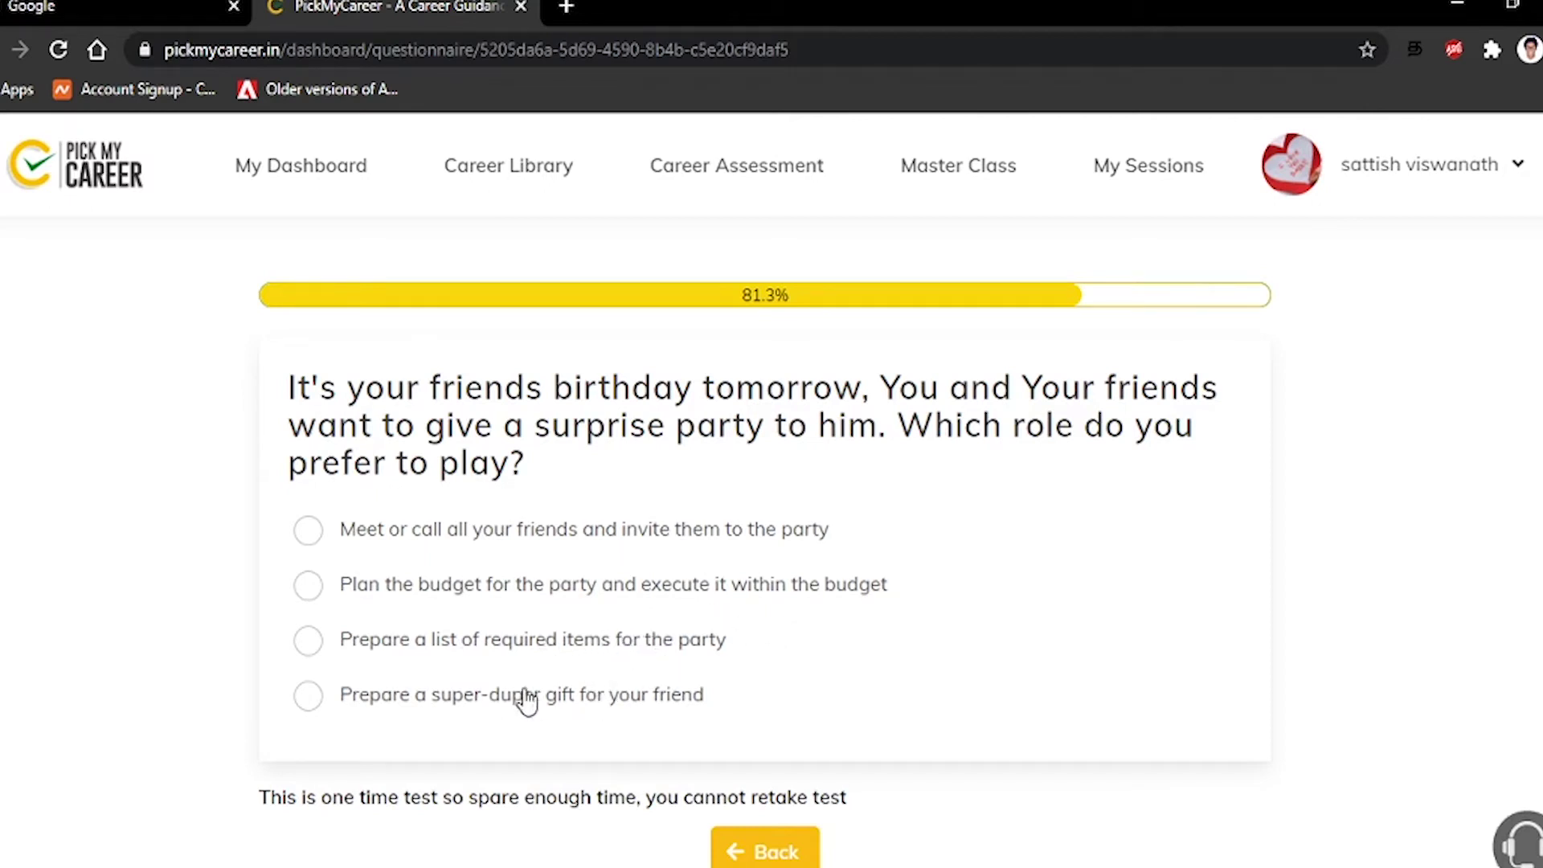
{"action": "left_click", "coordinate": [651, 552]}
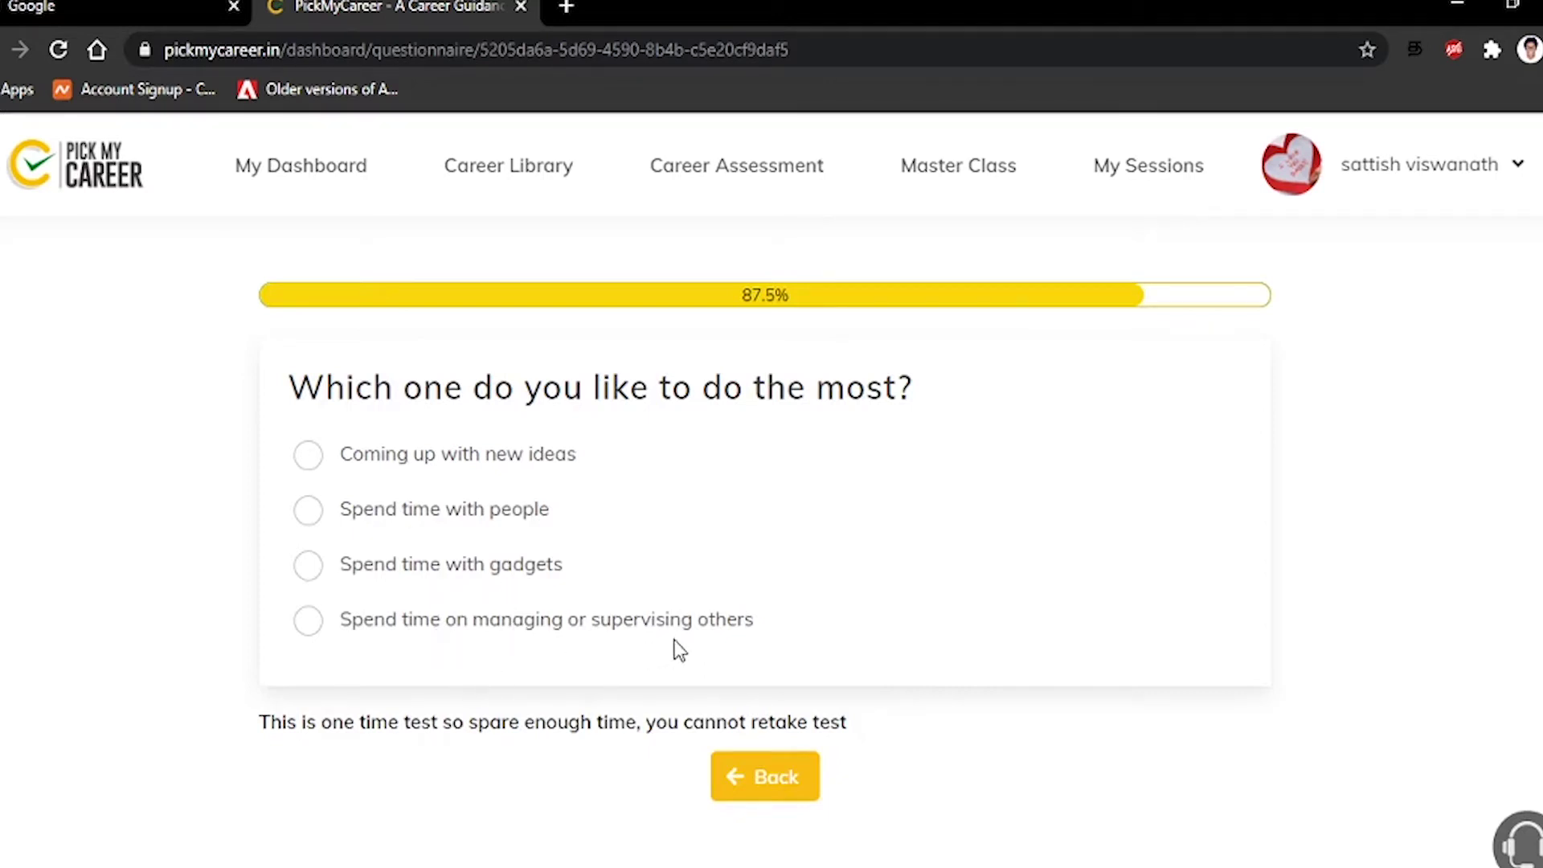
{"action": "left_click", "coordinate": [509, 475]}
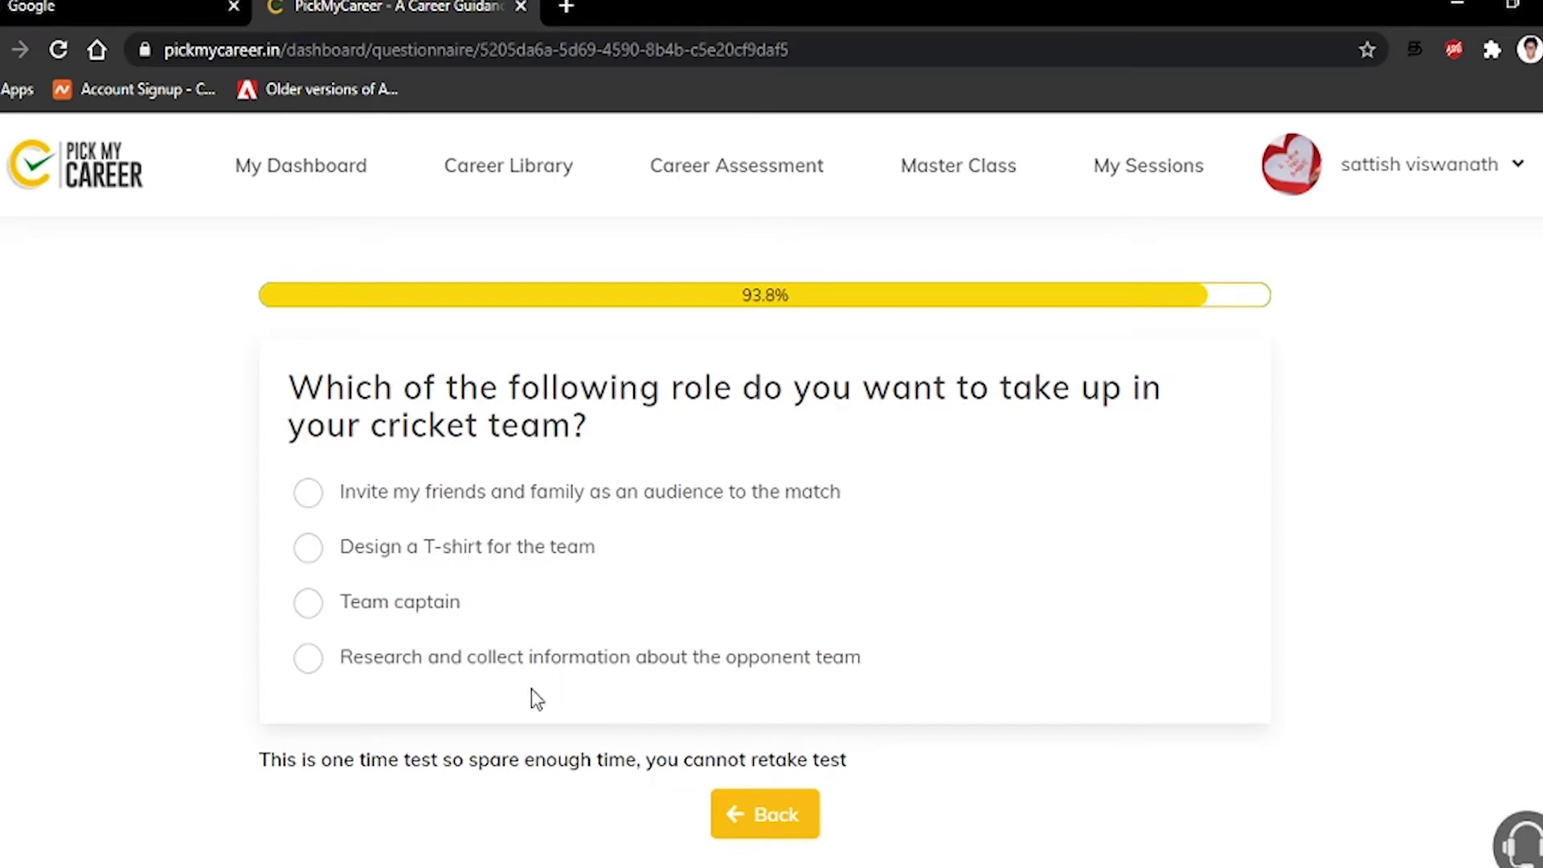
{"action": "left_click", "coordinate": [384, 559]}
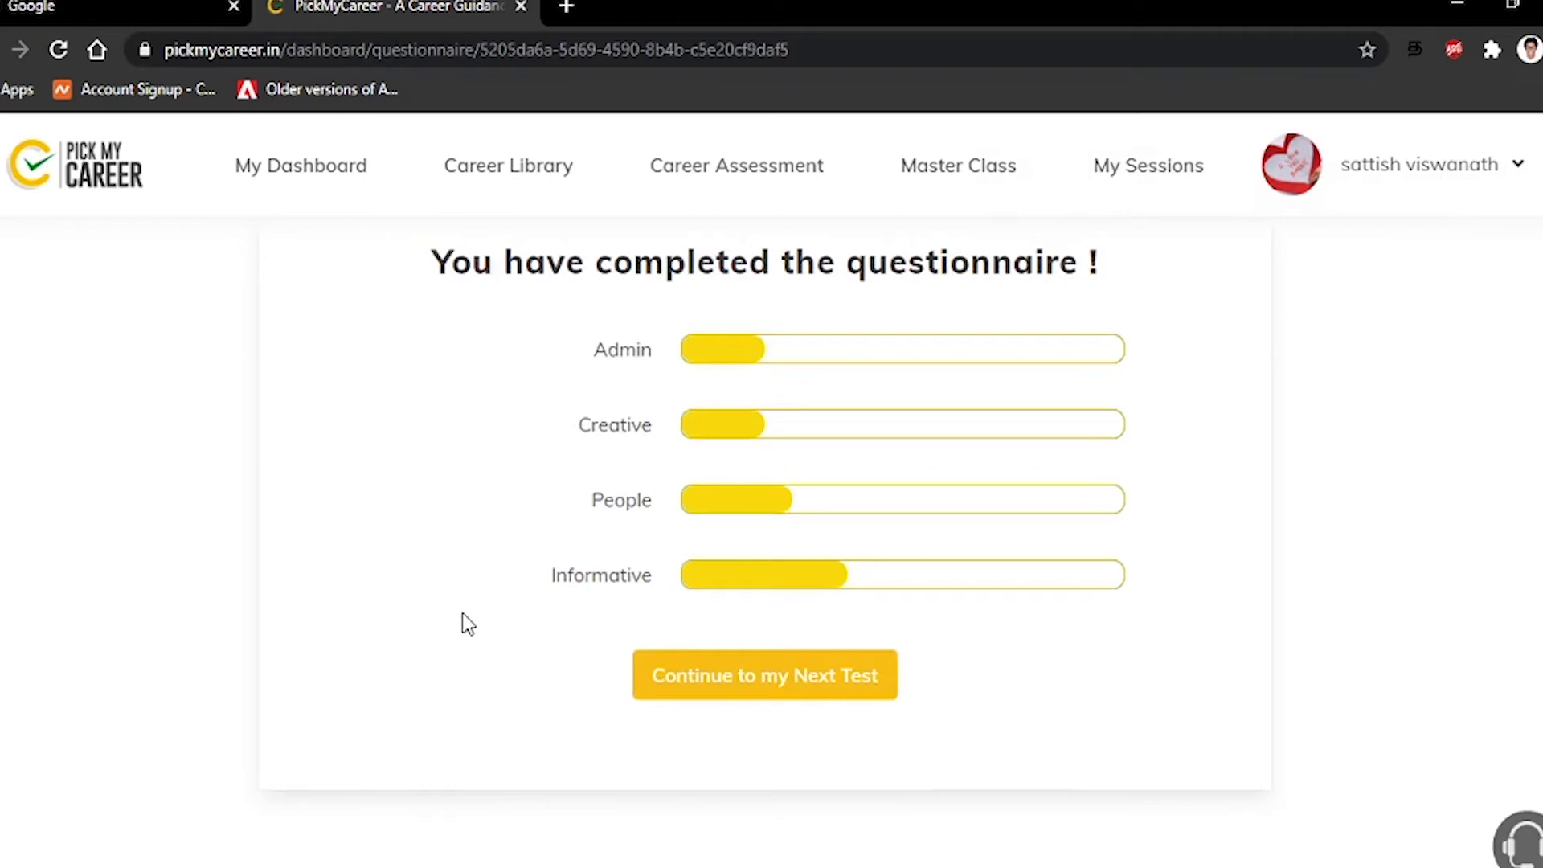
Continue from the Orientation results to the next test, choosing English and starting it
{"action": "scroll", "coordinate": [461, 612], "scroll_direction": "up", "scroll_amount": 2}
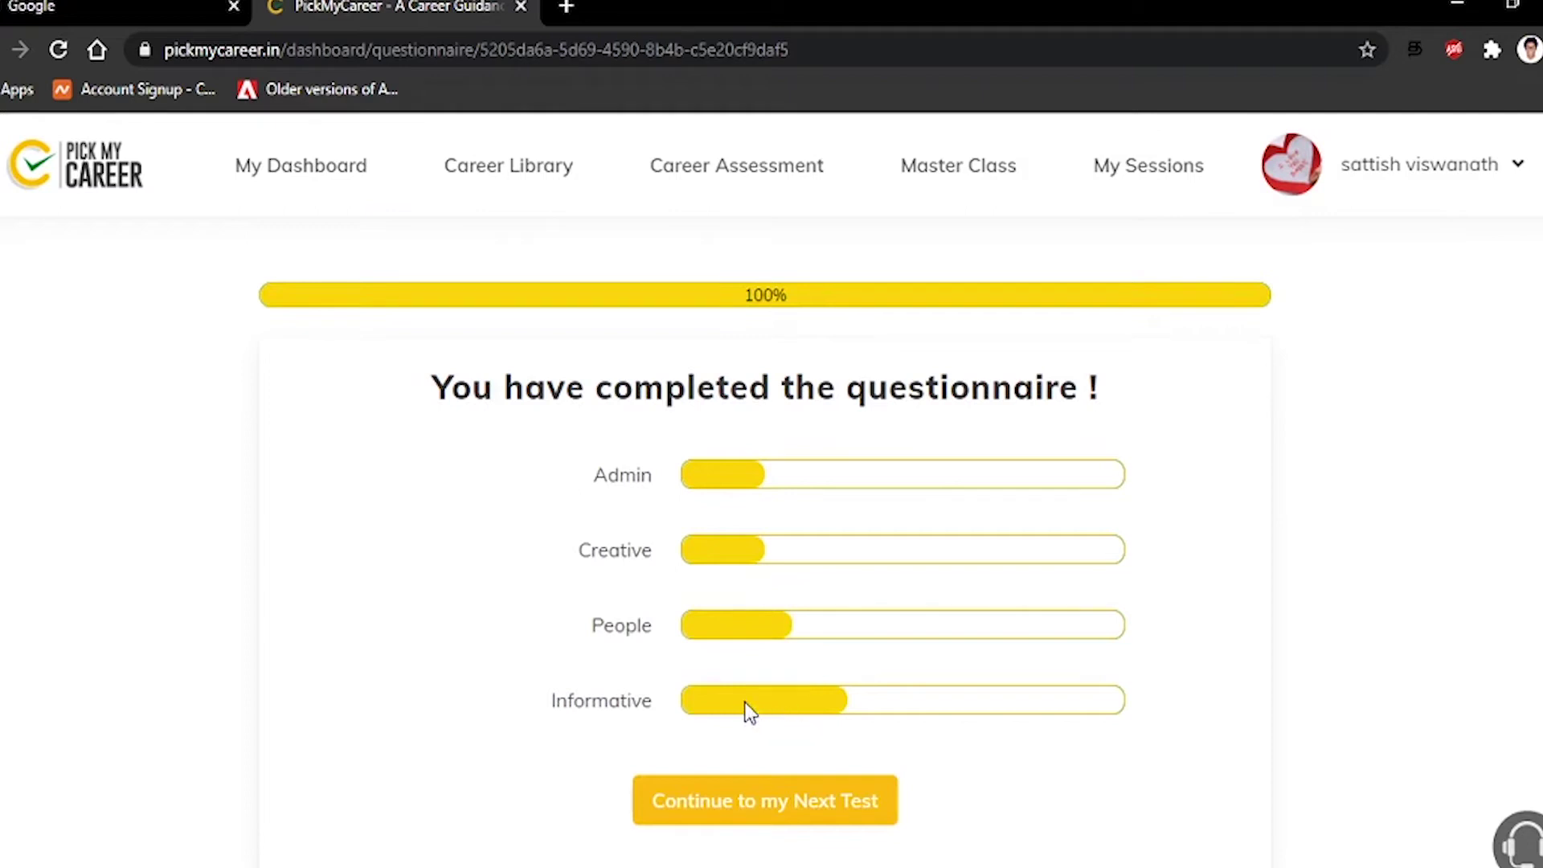
{"action": "left_click", "coordinate": [798, 816]}
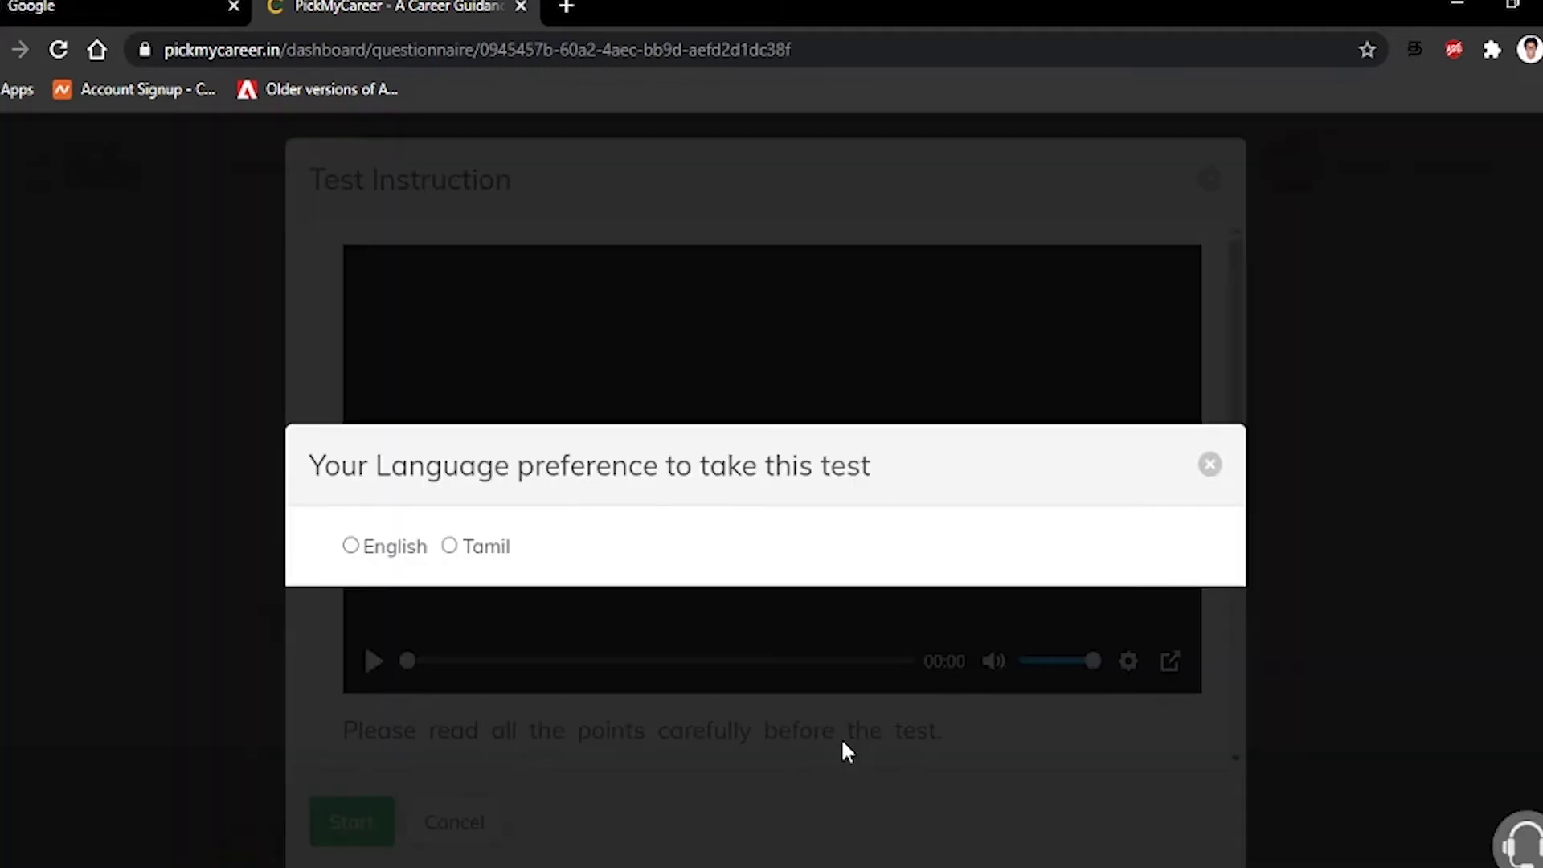
{"action": "left_click", "coordinate": [391, 548]}
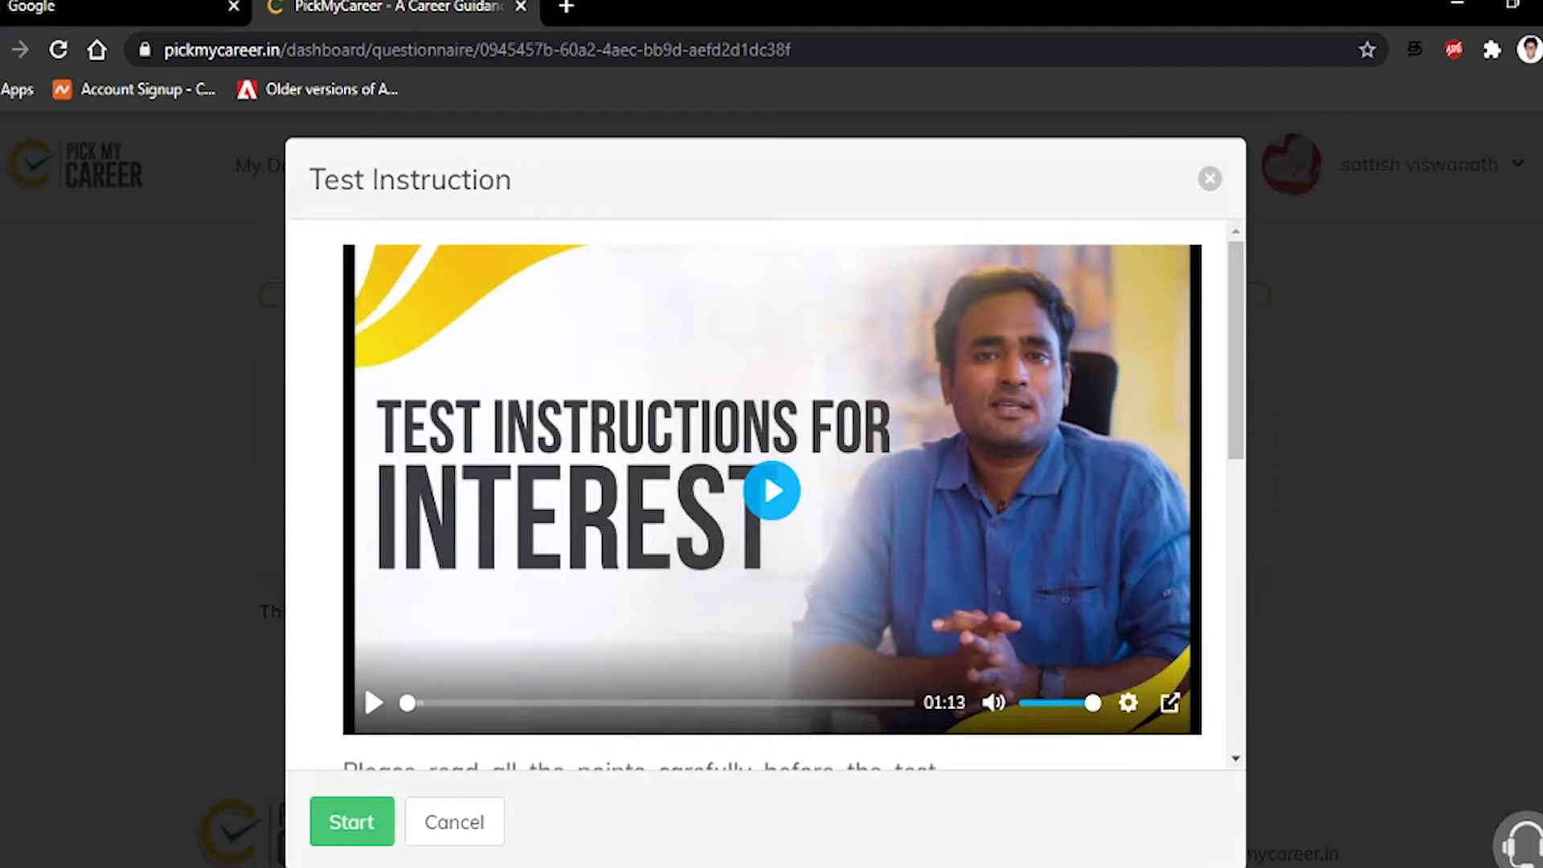
{"action": "left_click", "coordinate": [348, 830]}
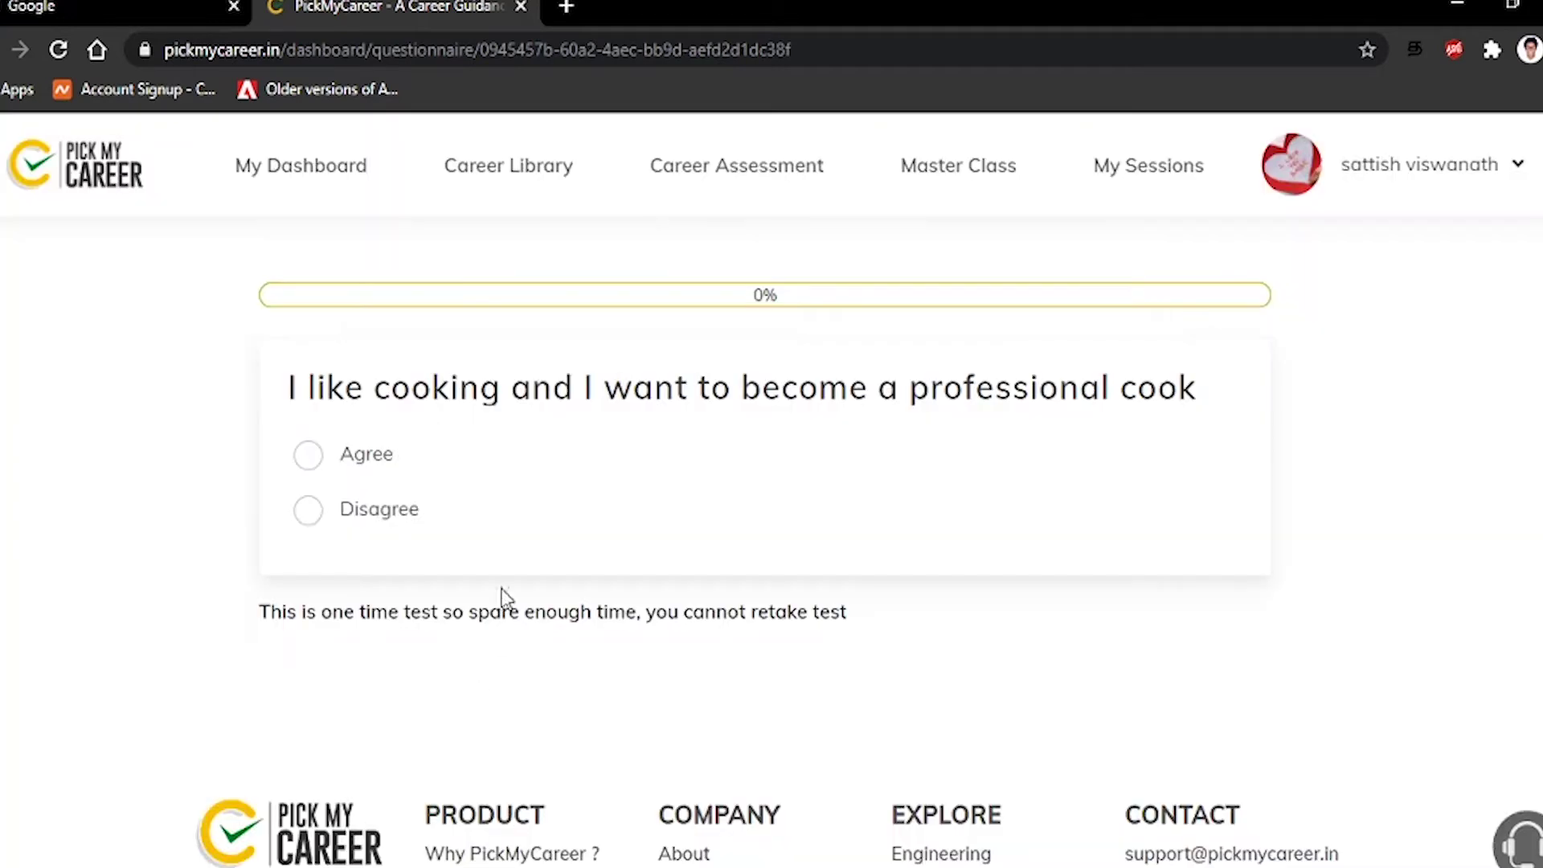
{"action": "scroll", "coordinate": [469, 567], "scroll_direction": "down", "scroll_amount": 2}
{"action": "scroll", "coordinate": [469, 567], "scroll_direction": "up", "scroll_amount": 2}
Go through My Dashboard and Start Assessment to view the Orientation result
{"action": "left_click", "coordinate": [319, 173]}
{"action": "scroll", "coordinate": [561, 517], "scroll_direction": "down", "scroll_amount": 2}
{"action": "scroll", "coordinate": [561, 517], "scroll_direction": "up", "scroll_amount": 2}
{"action": "left_click", "coordinate": [948, 586]}
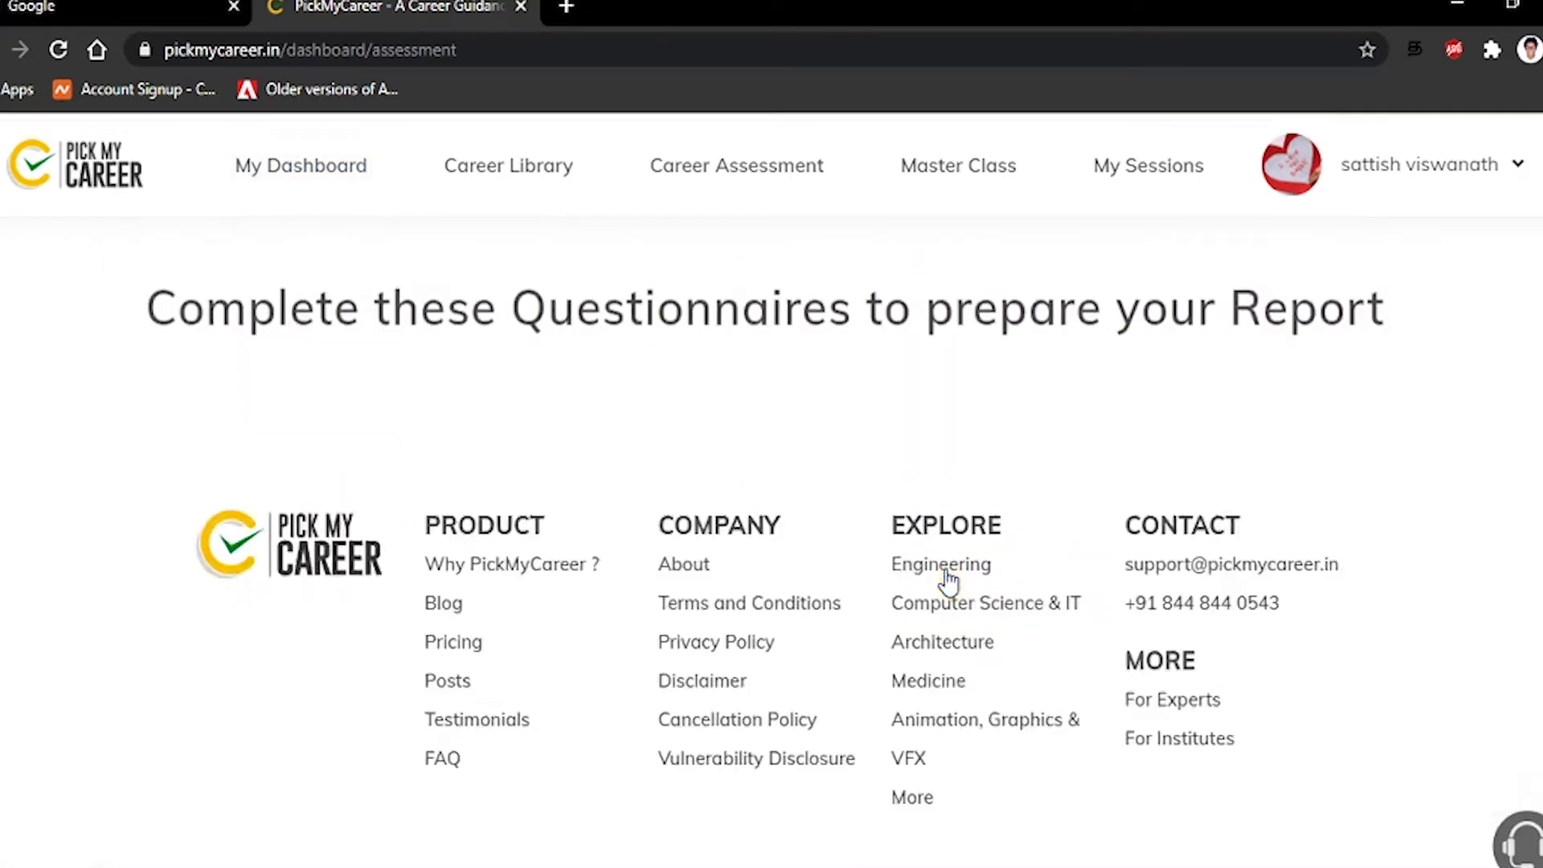
{"action": "scroll", "coordinate": [867, 619], "scroll_direction": "down", "scroll_amount": 2}
{"action": "scroll", "coordinate": [866, 618], "scroll_direction": "down", "scroll_amount": 3}
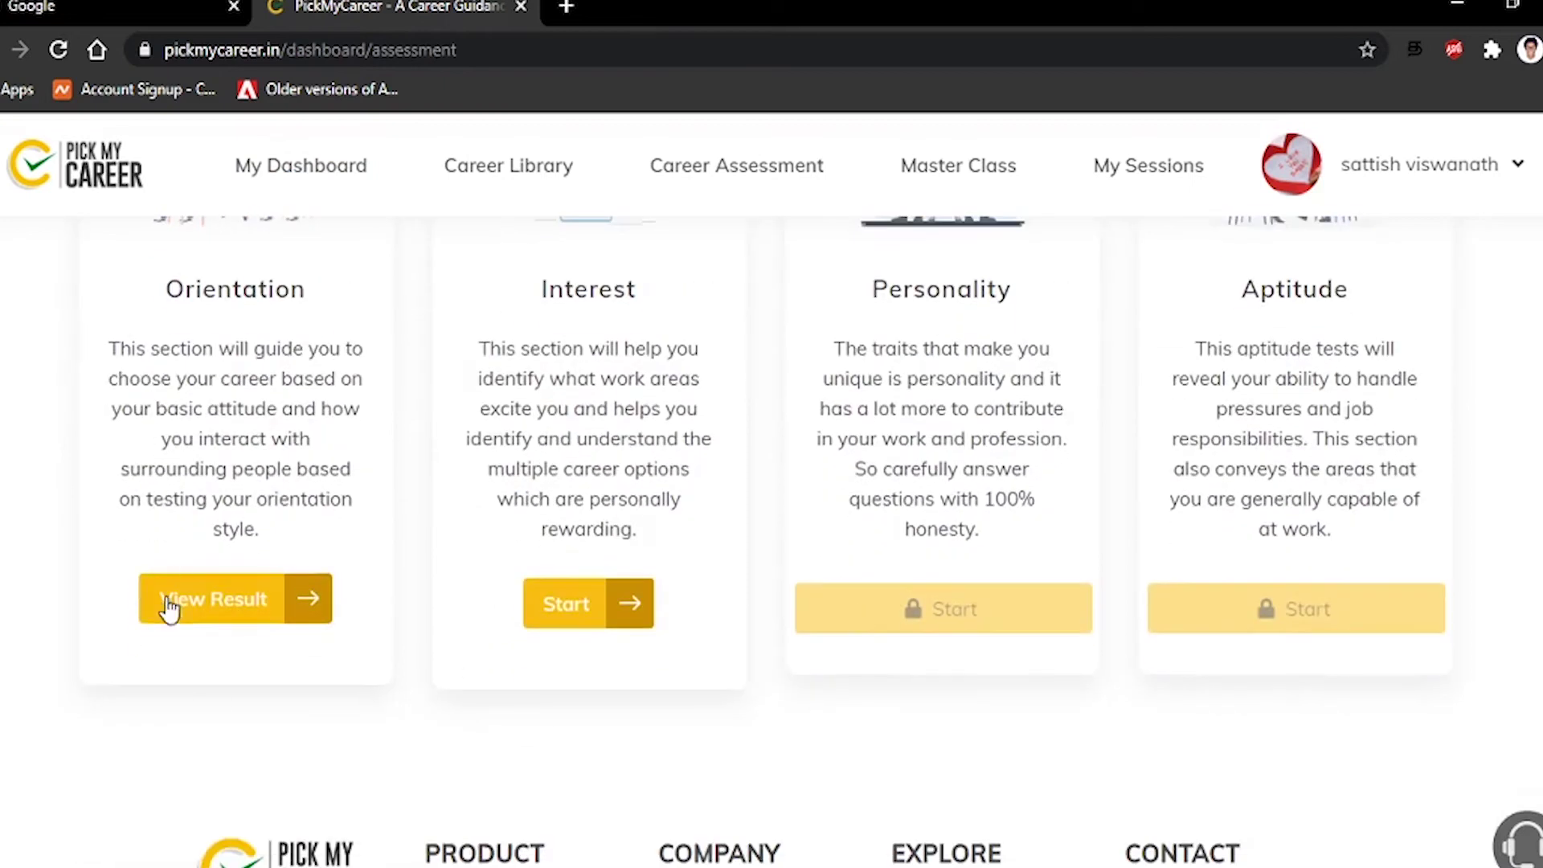
{"action": "scroll", "coordinate": [229, 648], "scroll_direction": "up", "scroll_amount": 3}
{"action": "left_click", "coordinate": [232, 733]}
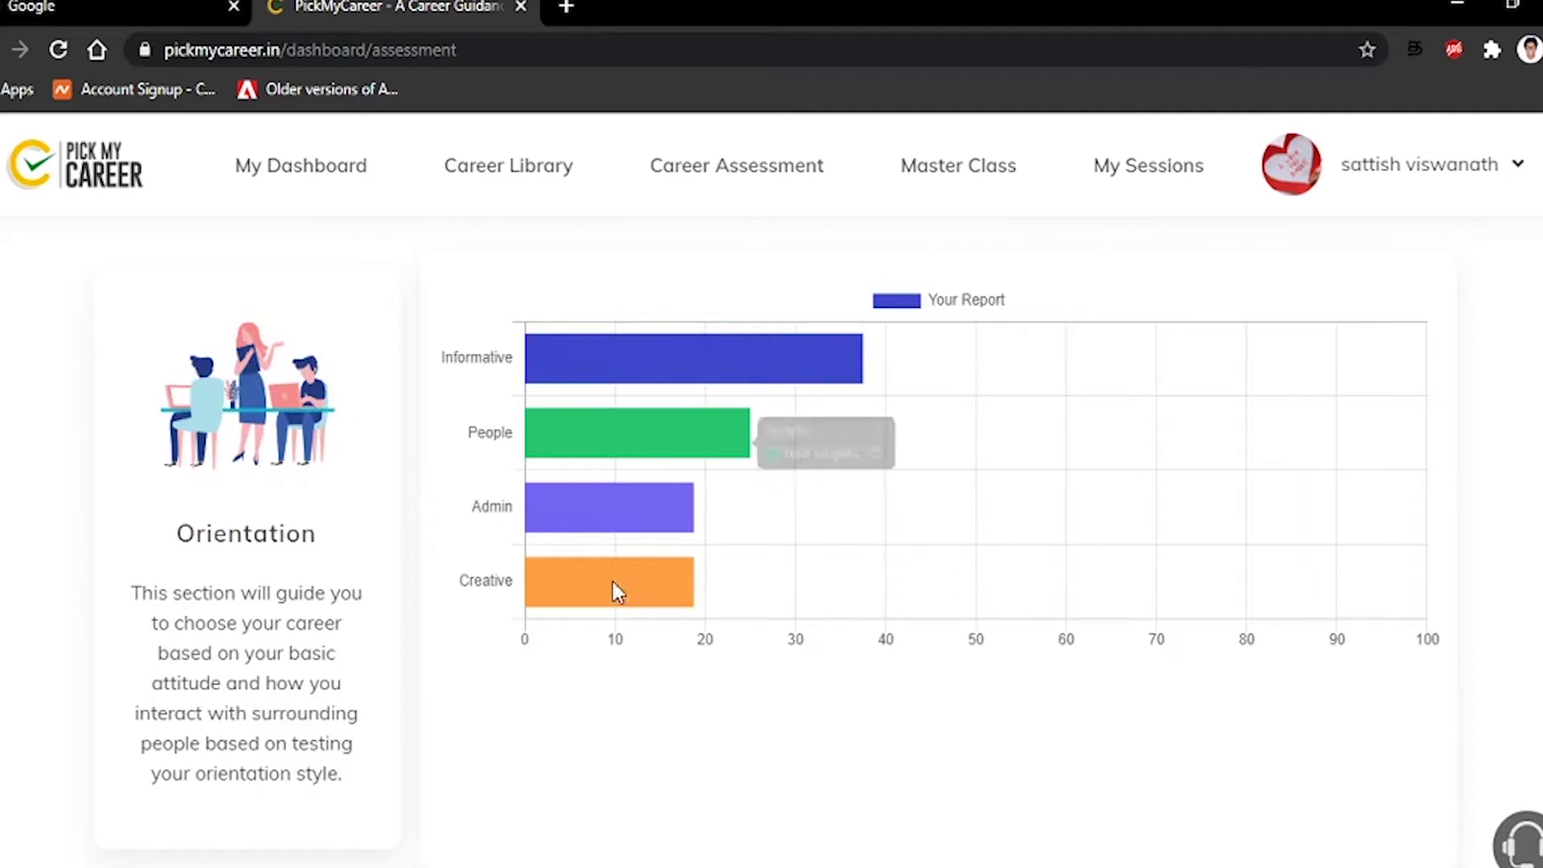
Return to the assessment page listing the four tests via My Dashboard
{"action": "left_click", "coordinate": [276, 170]}
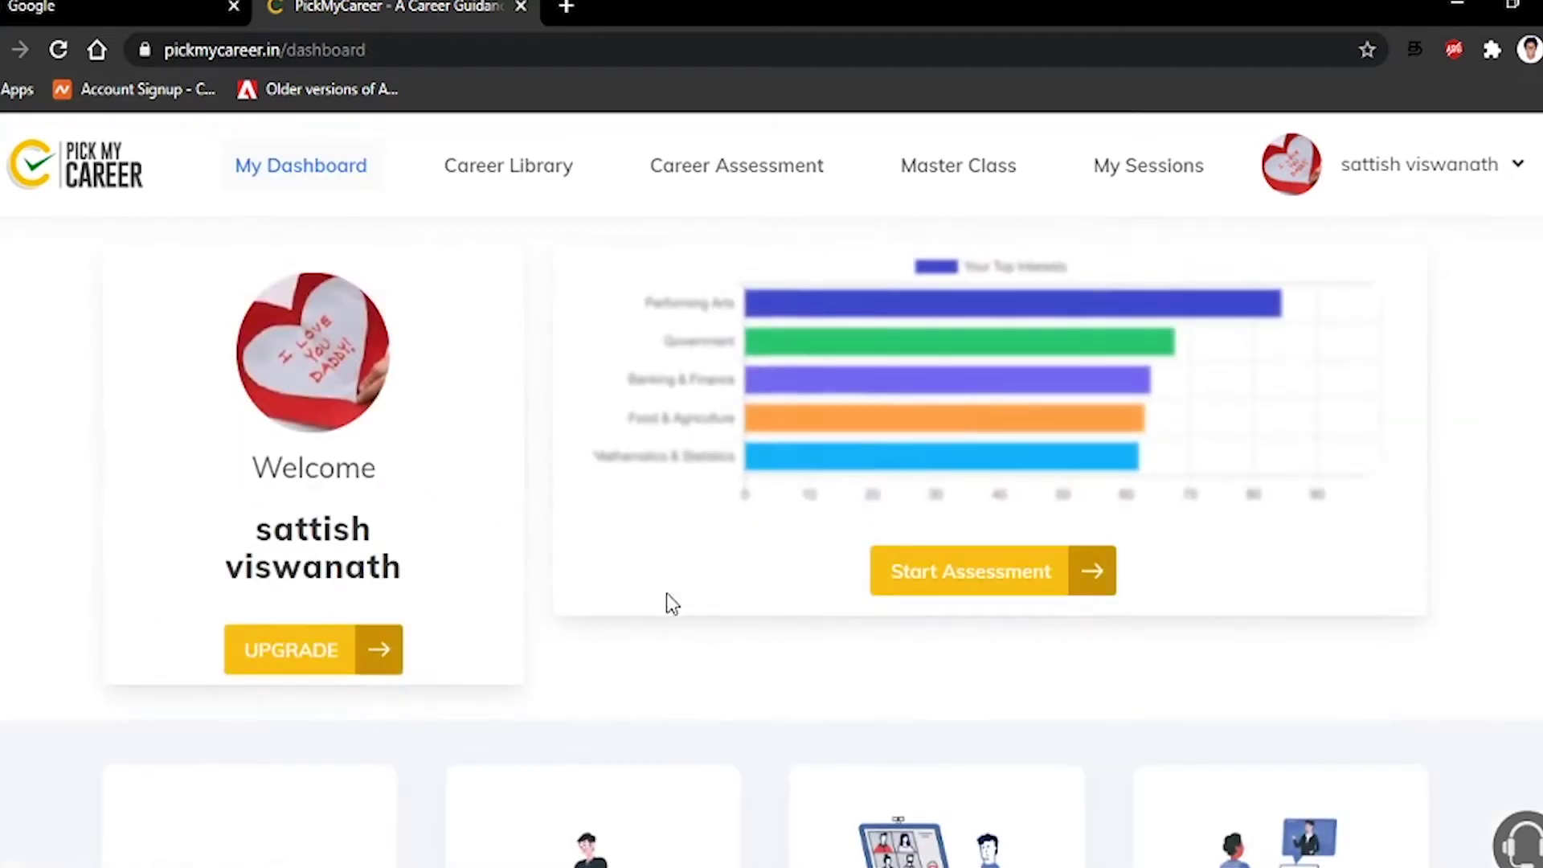
{"action": "left_click", "coordinate": [962, 596]}
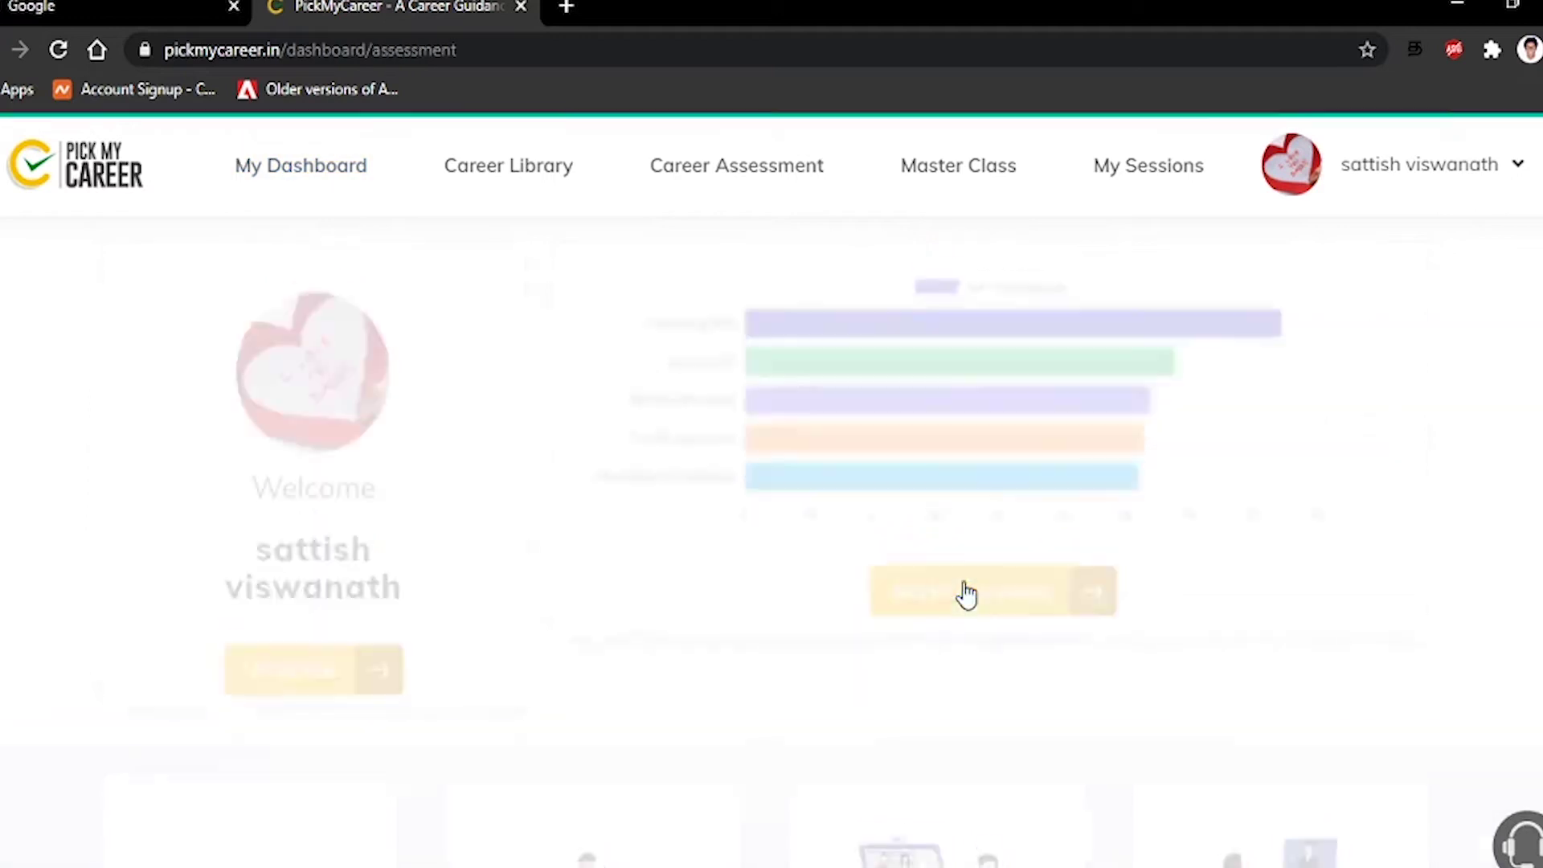
{"action": "scroll", "coordinate": [707, 655], "scroll_direction": "down", "scroll_amount": 5}
{"action": "scroll", "coordinate": [705, 649], "scroll_direction": "up", "scroll_amount": 2}
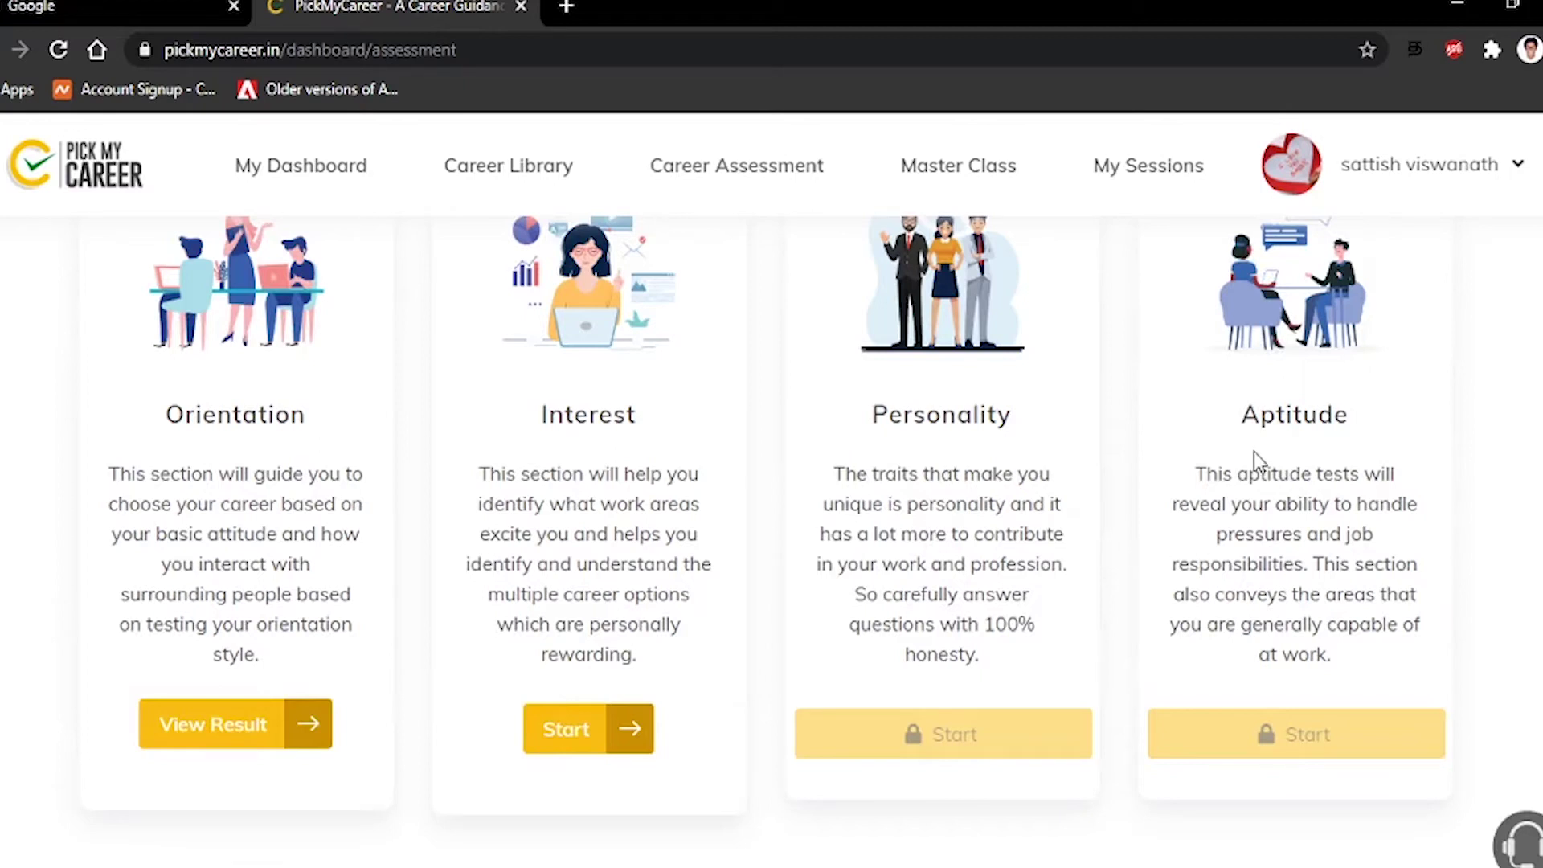
Start the Interest questionnaire in English
{"action": "left_click", "coordinate": [565, 731]}
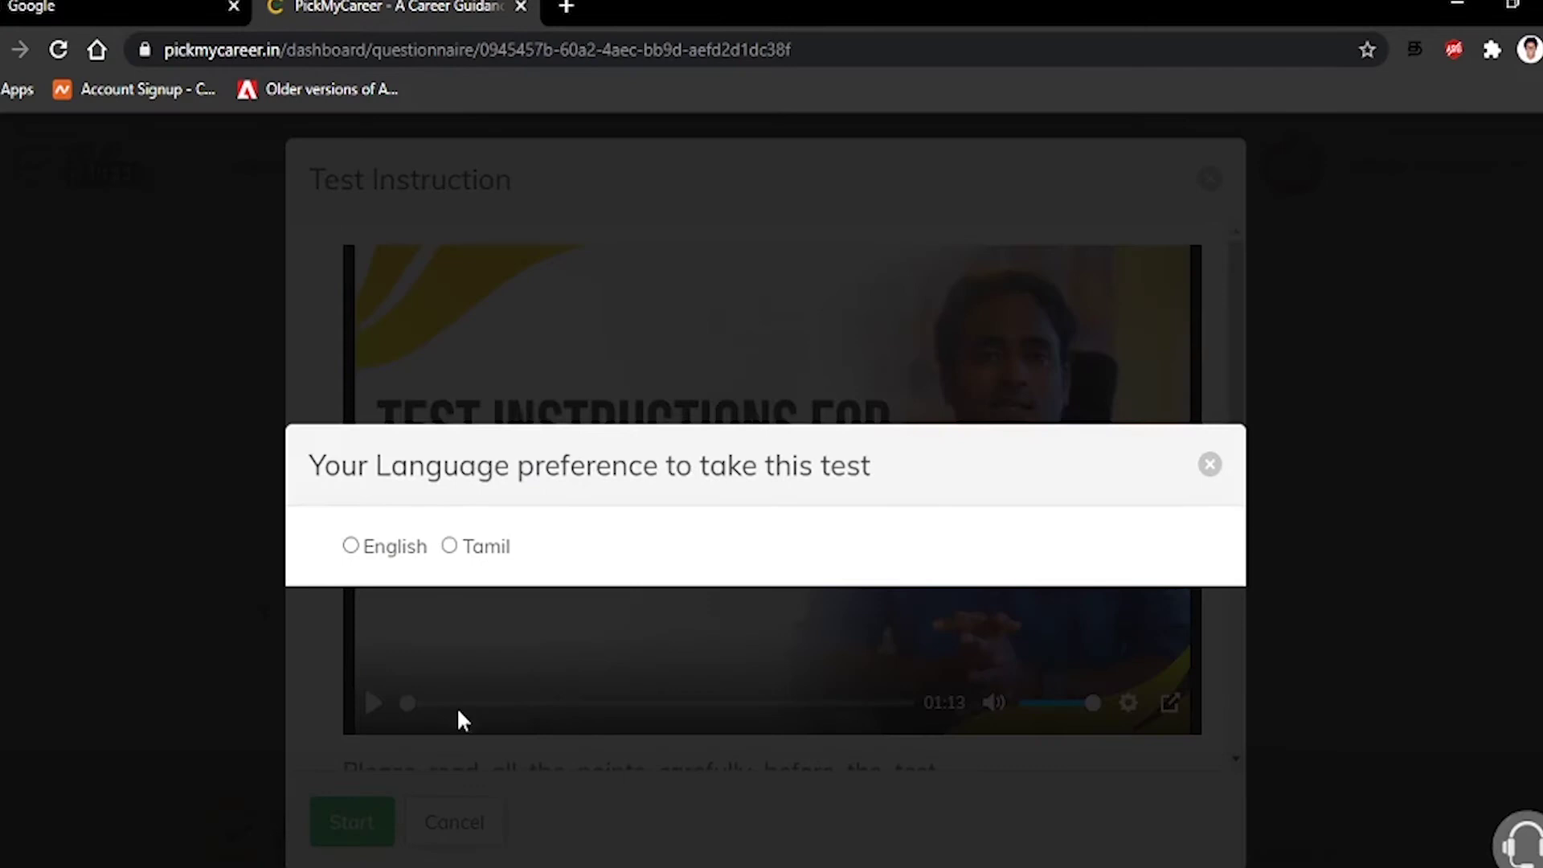
{"action": "left_click", "coordinate": [386, 552]}
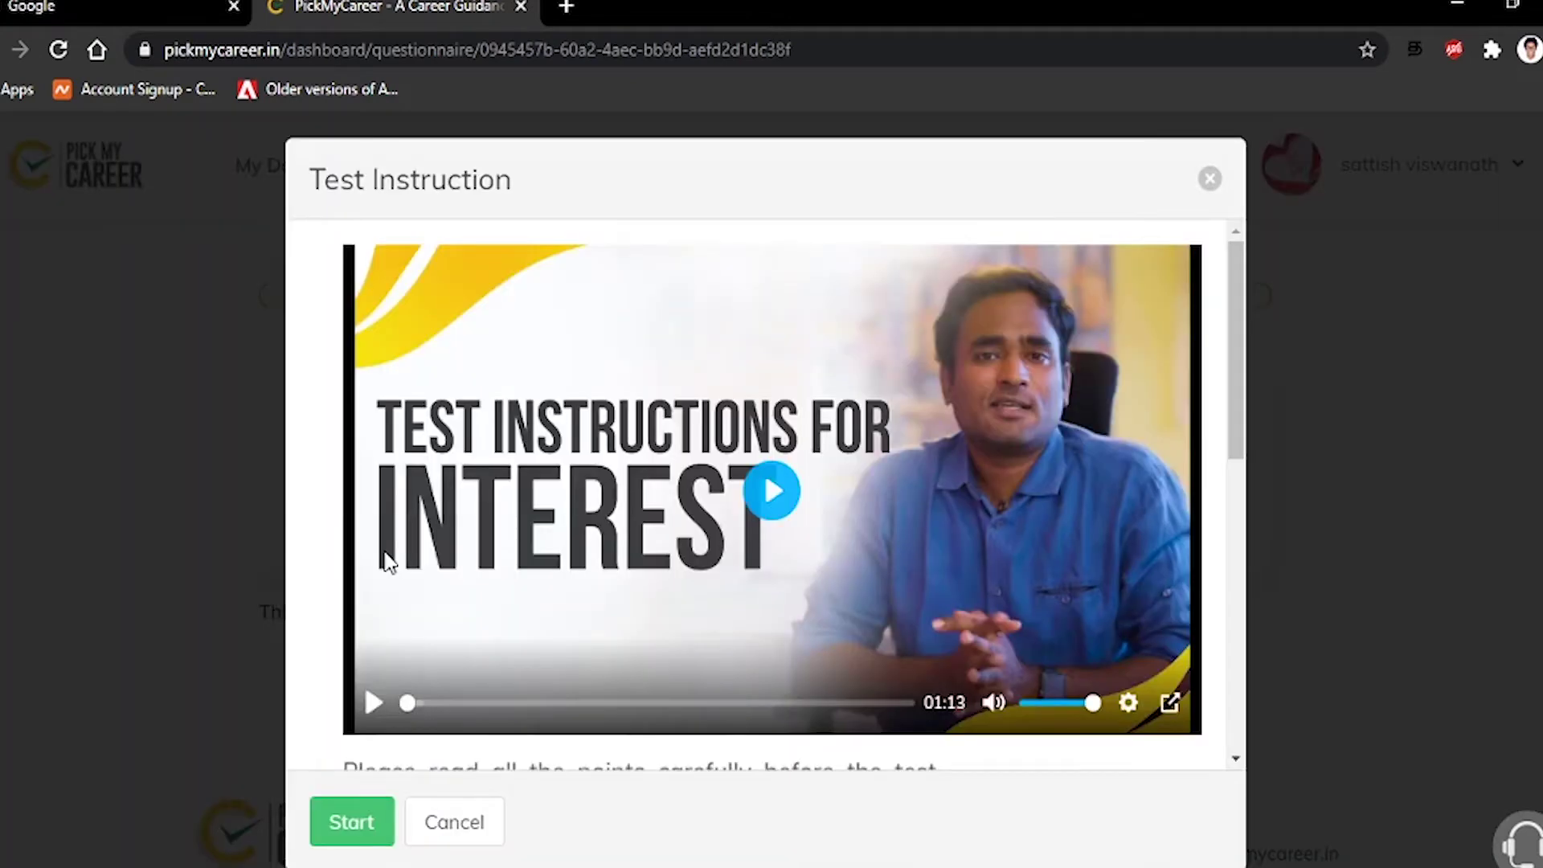
{"action": "left_click", "coordinate": [378, 840]}
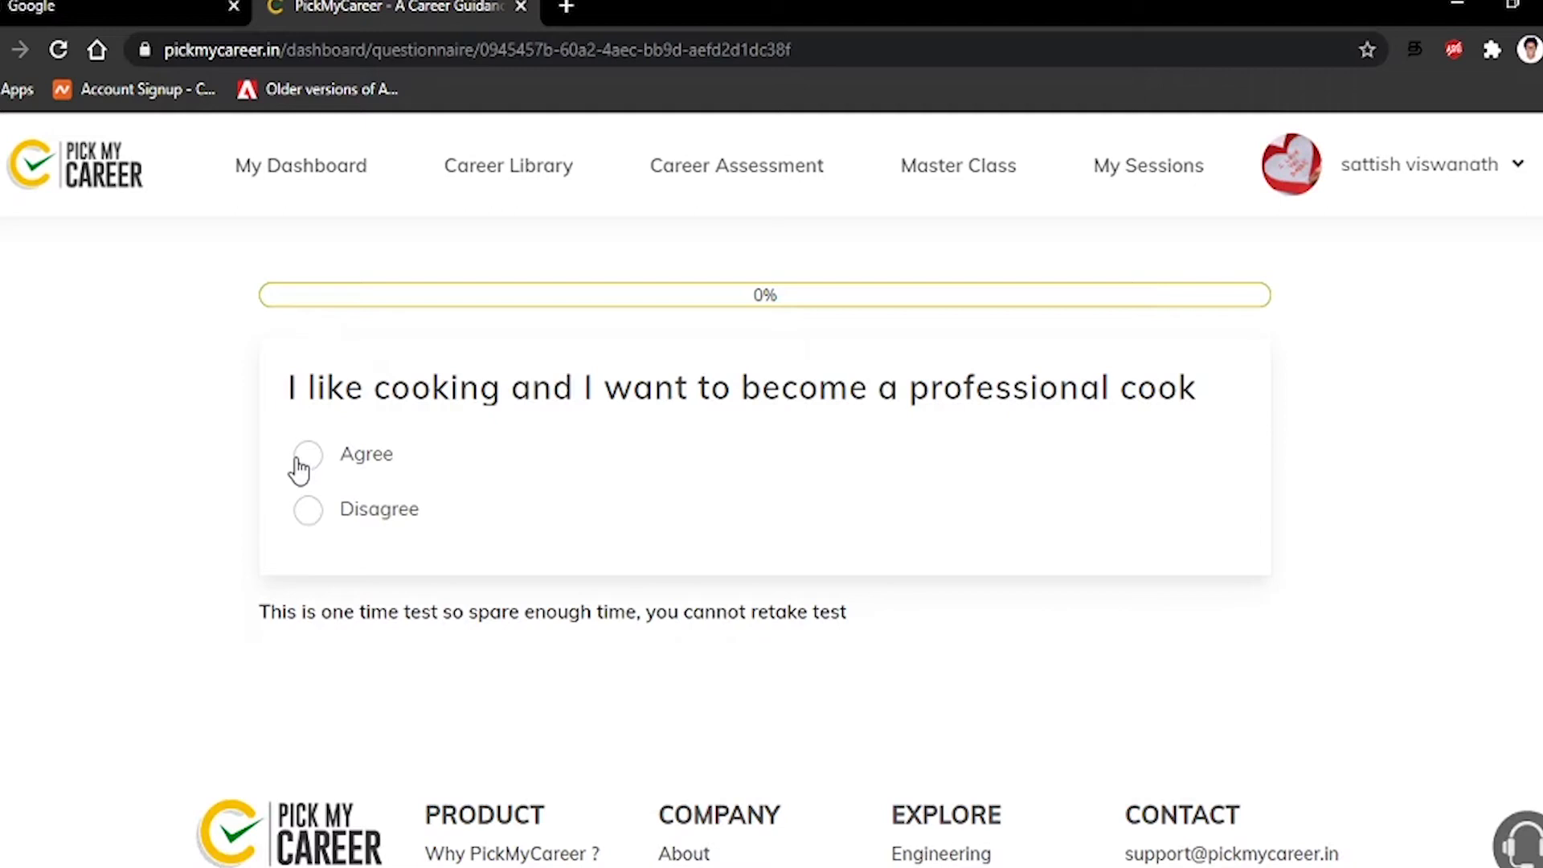
Disagree on cook, scientist, expense tracking, own business and engineering; agree on being talkative
{"action": "left_click", "coordinate": [310, 513]}
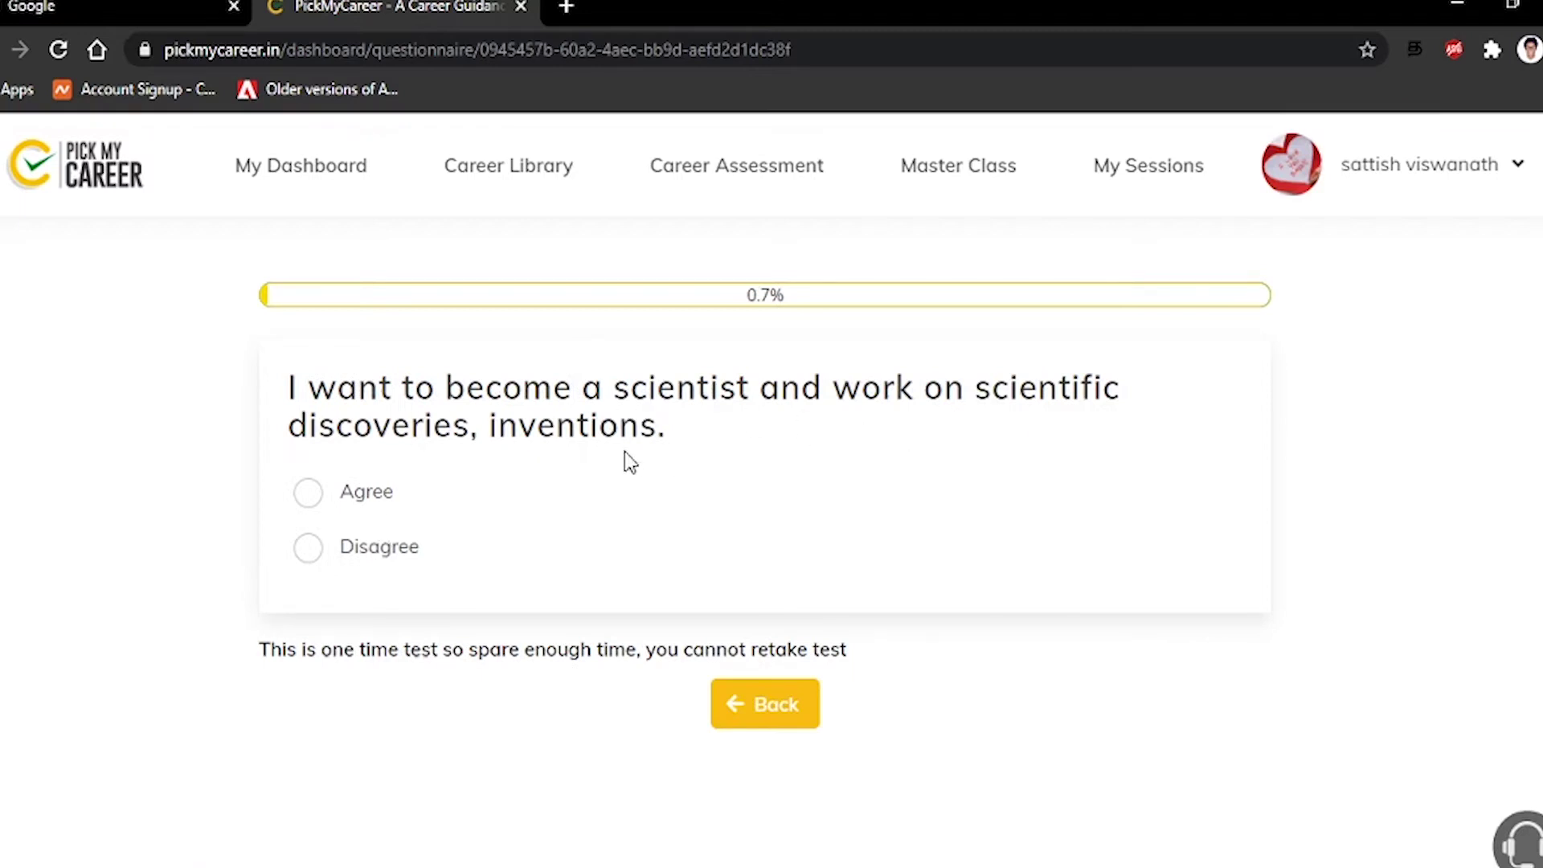
{"action": "left_click", "coordinate": [352, 567]}
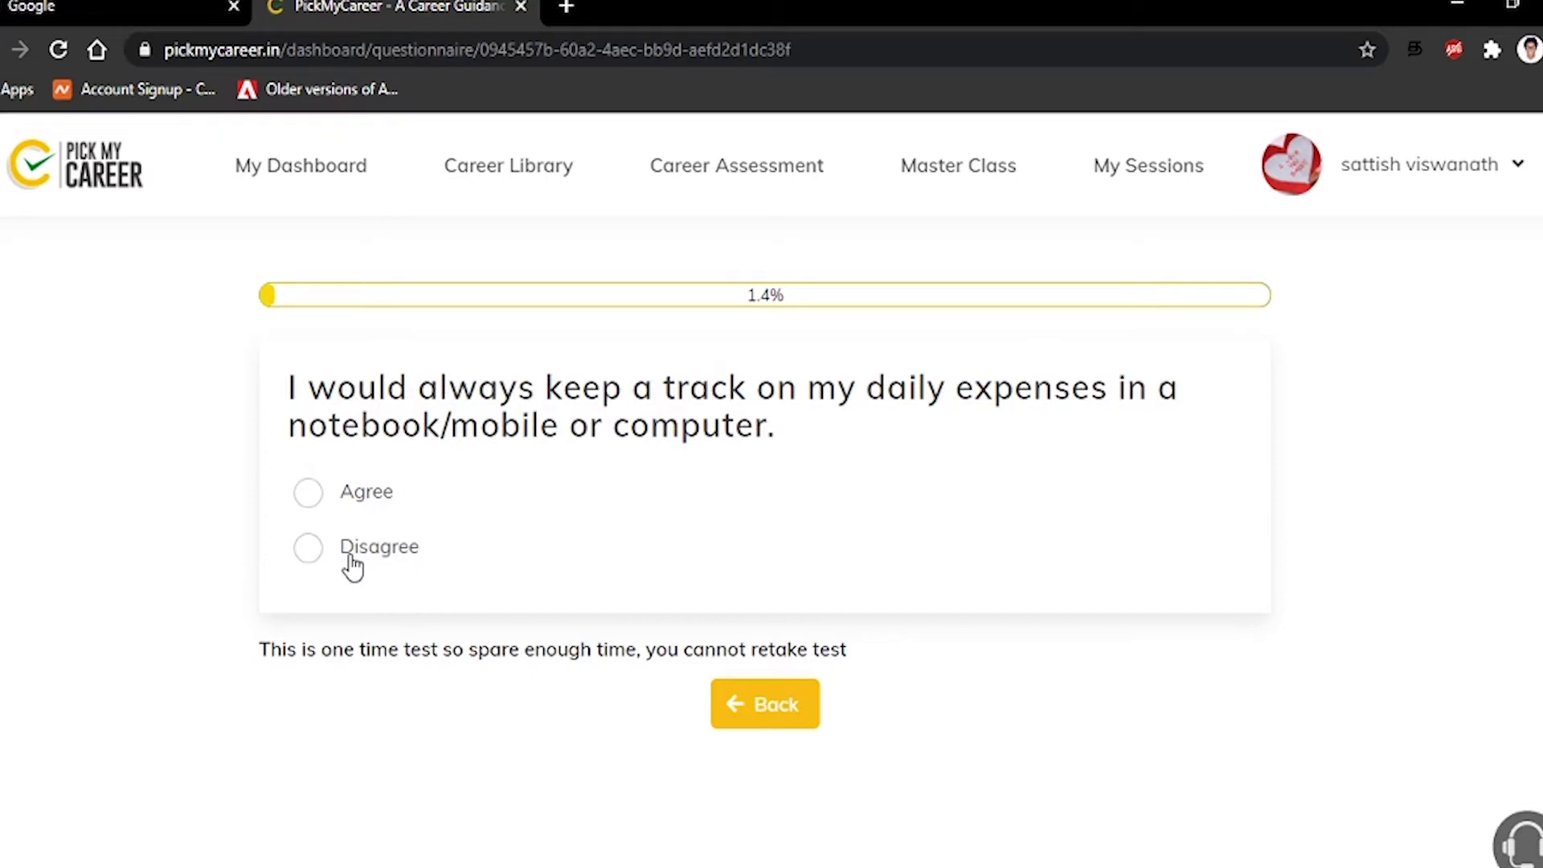
{"action": "left_click", "coordinate": [353, 565]}
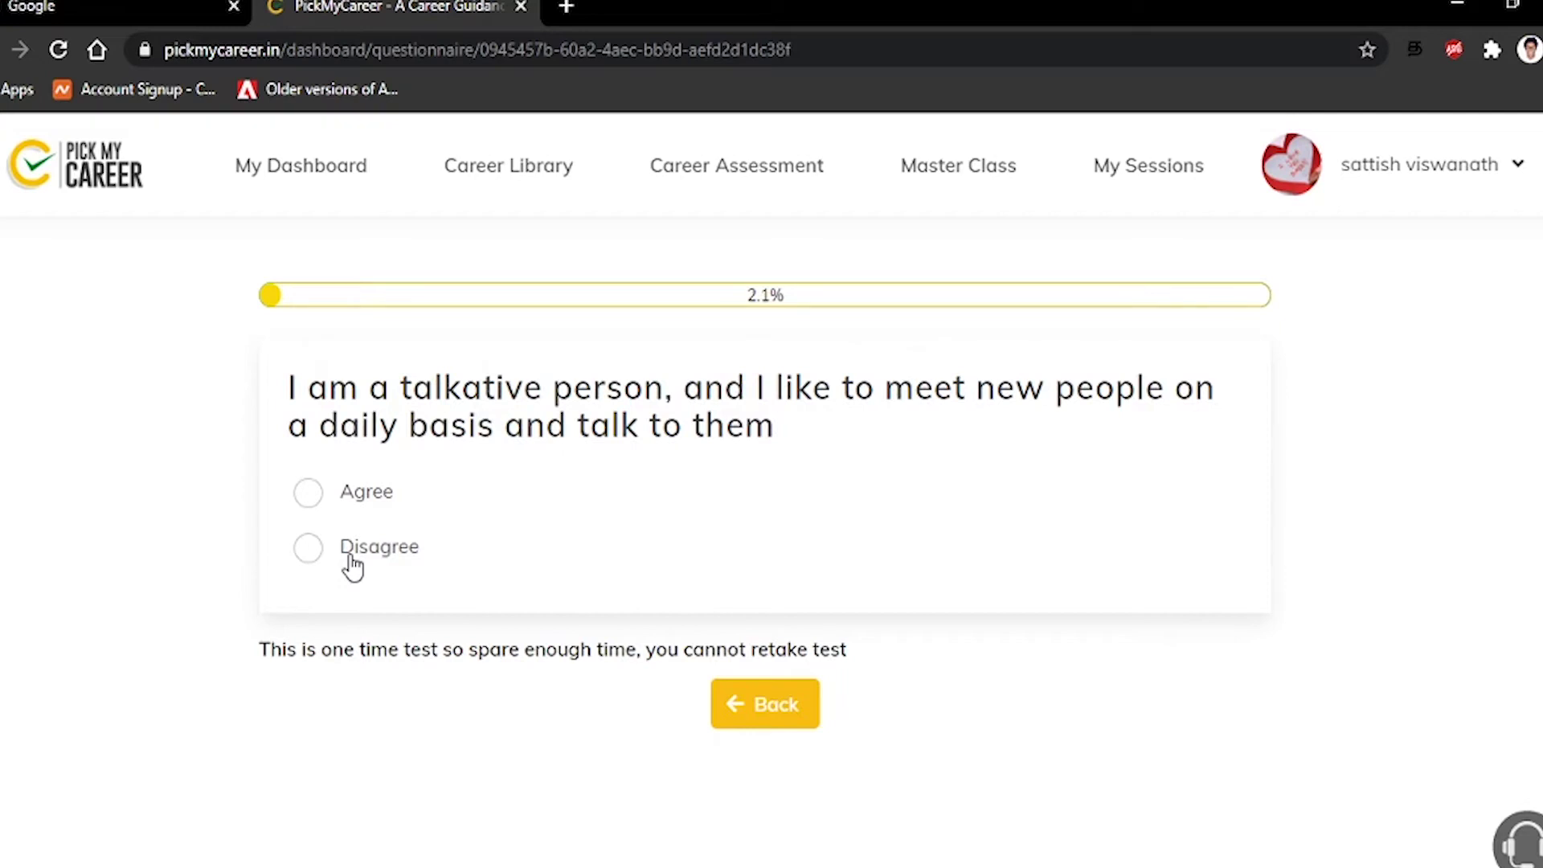
{"action": "left_click", "coordinate": [383, 504]}
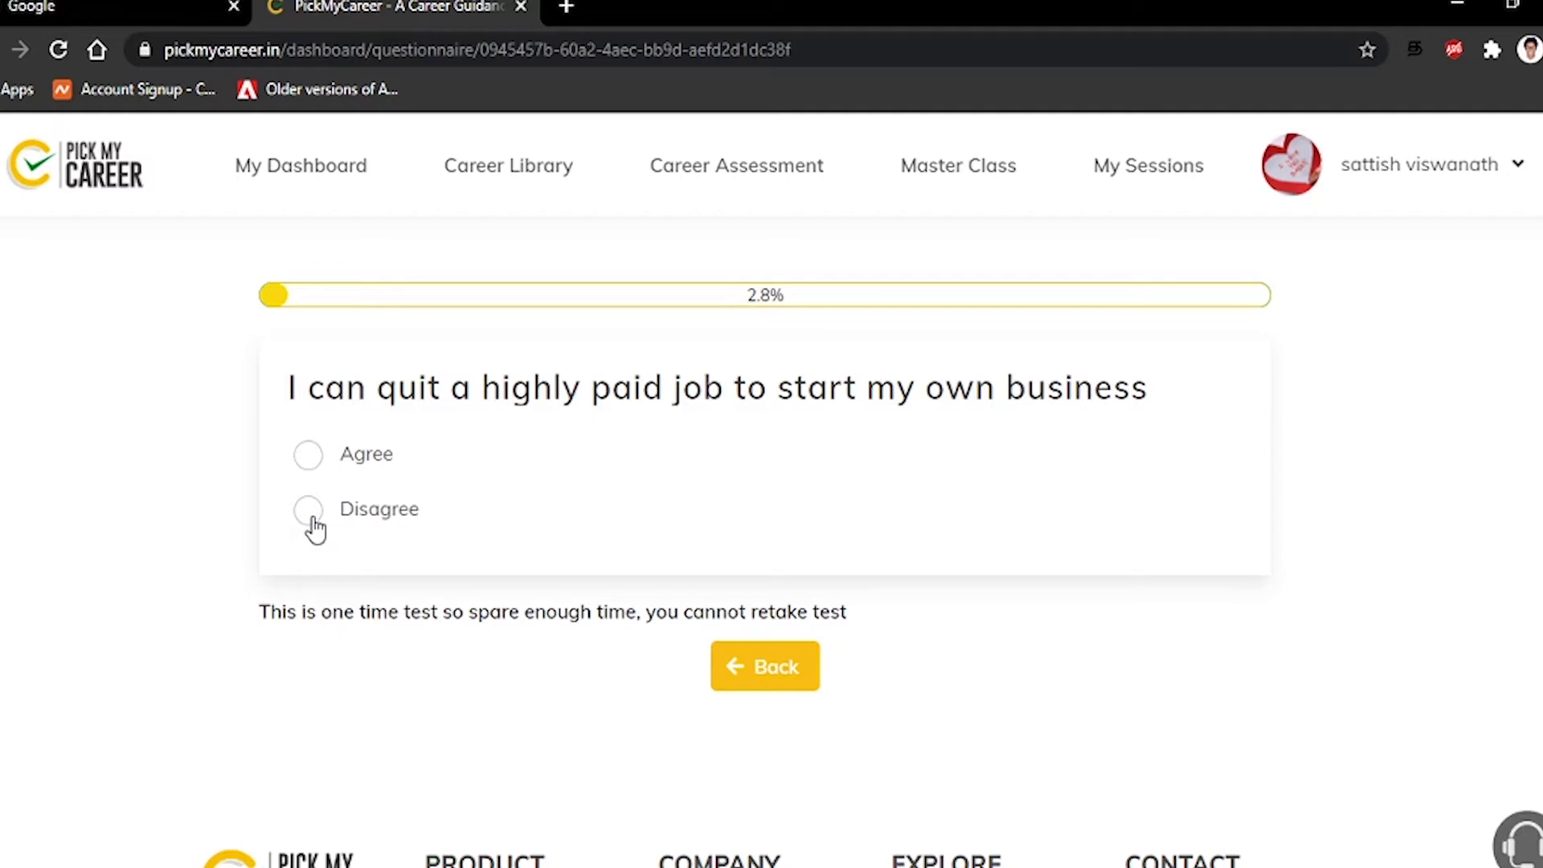
{"action": "left_click", "coordinate": [315, 529]}
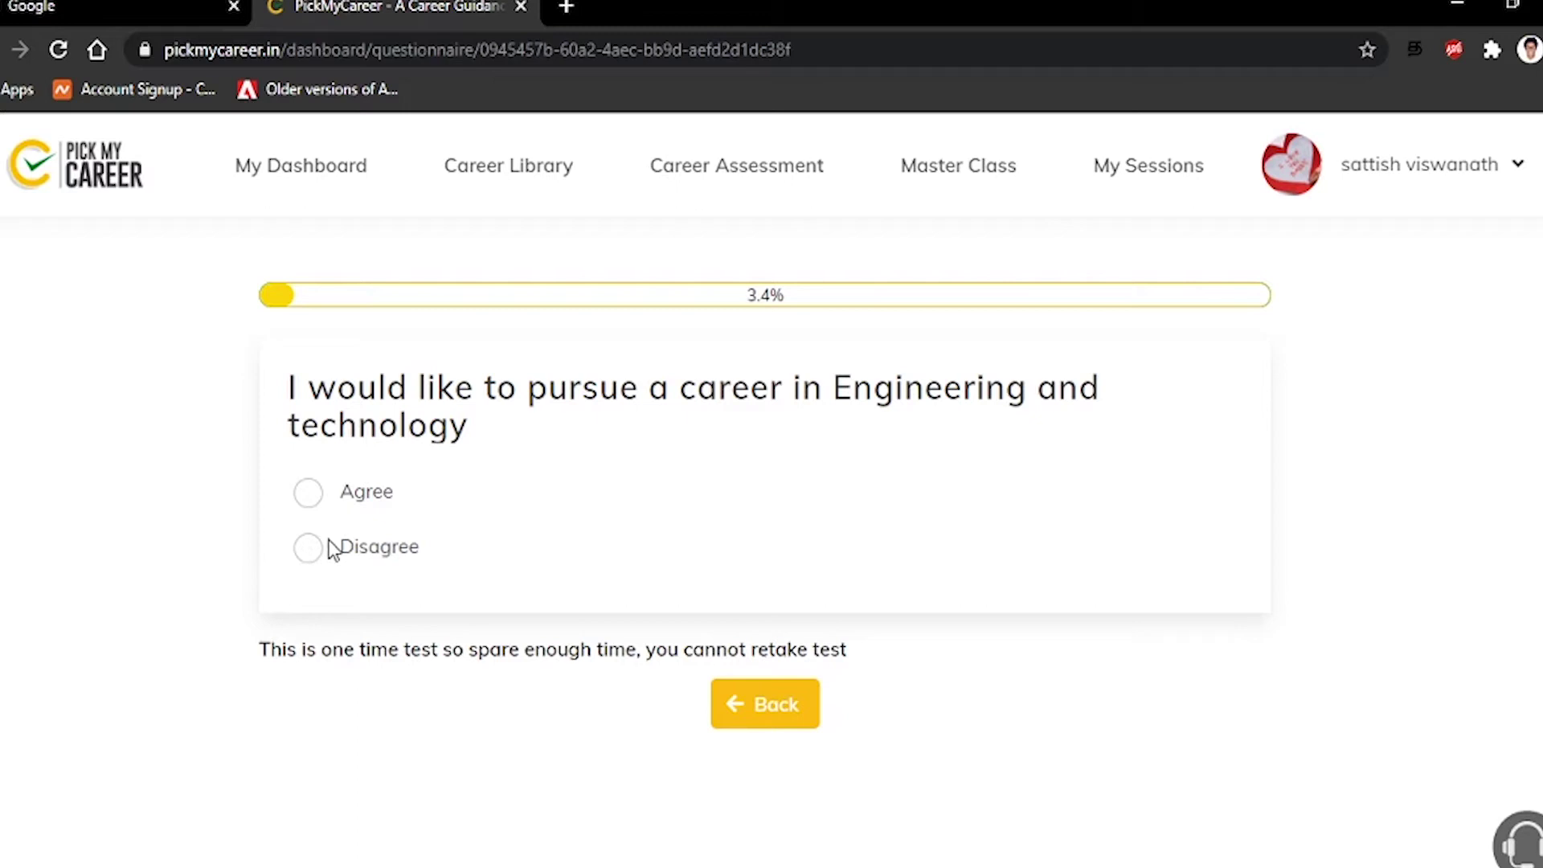
{"action": "left_click", "coordinate": [316, 560]}
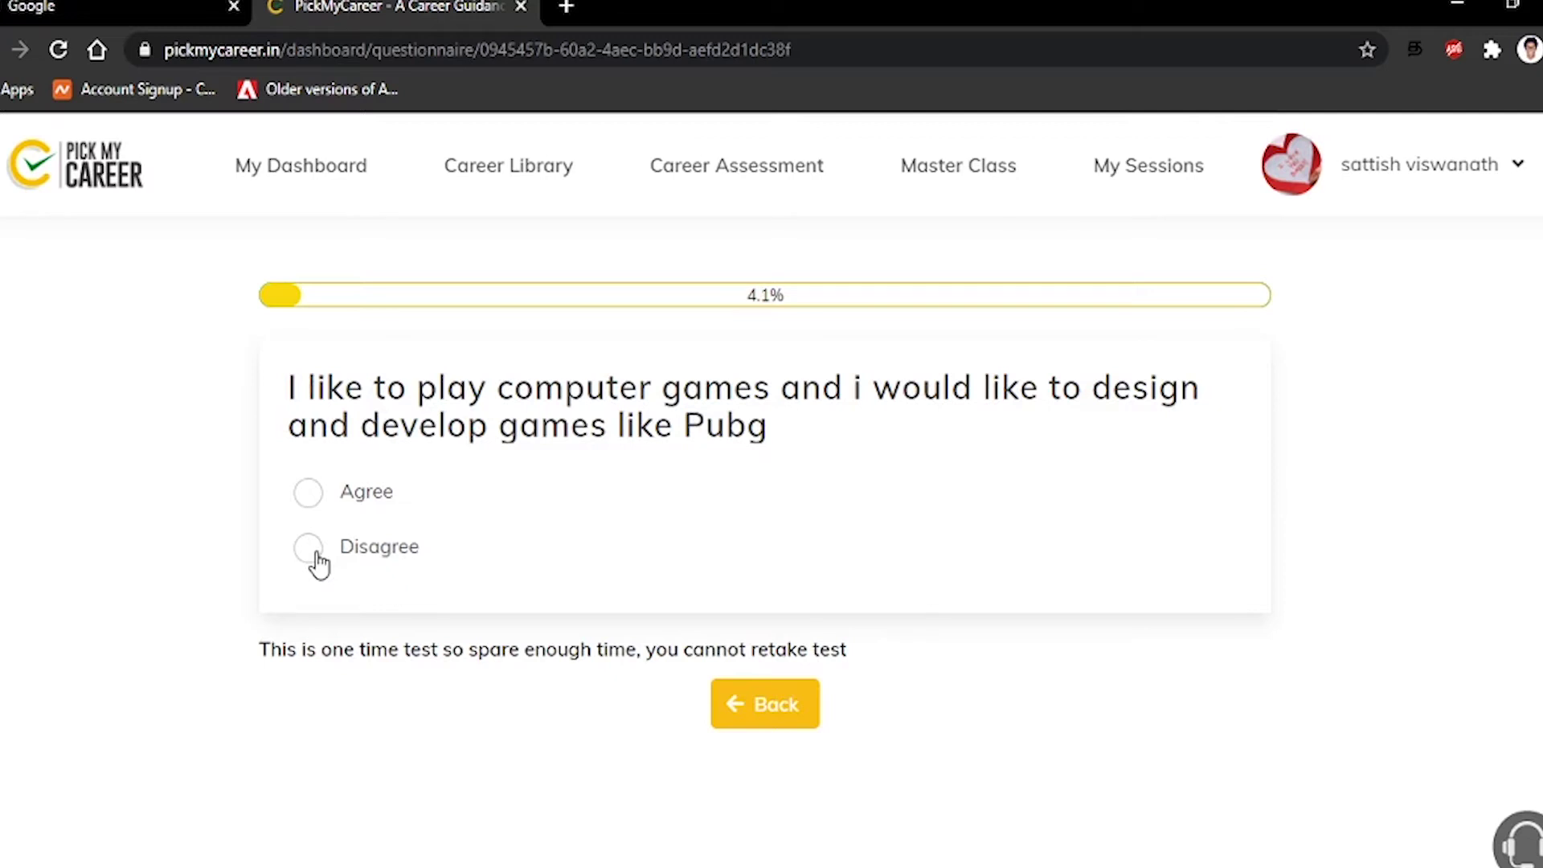
Disagree on game design and aerospace engineering; agree on creative marketing and IT companies
{"action": "left_click", "coordinate": [309, 549]}
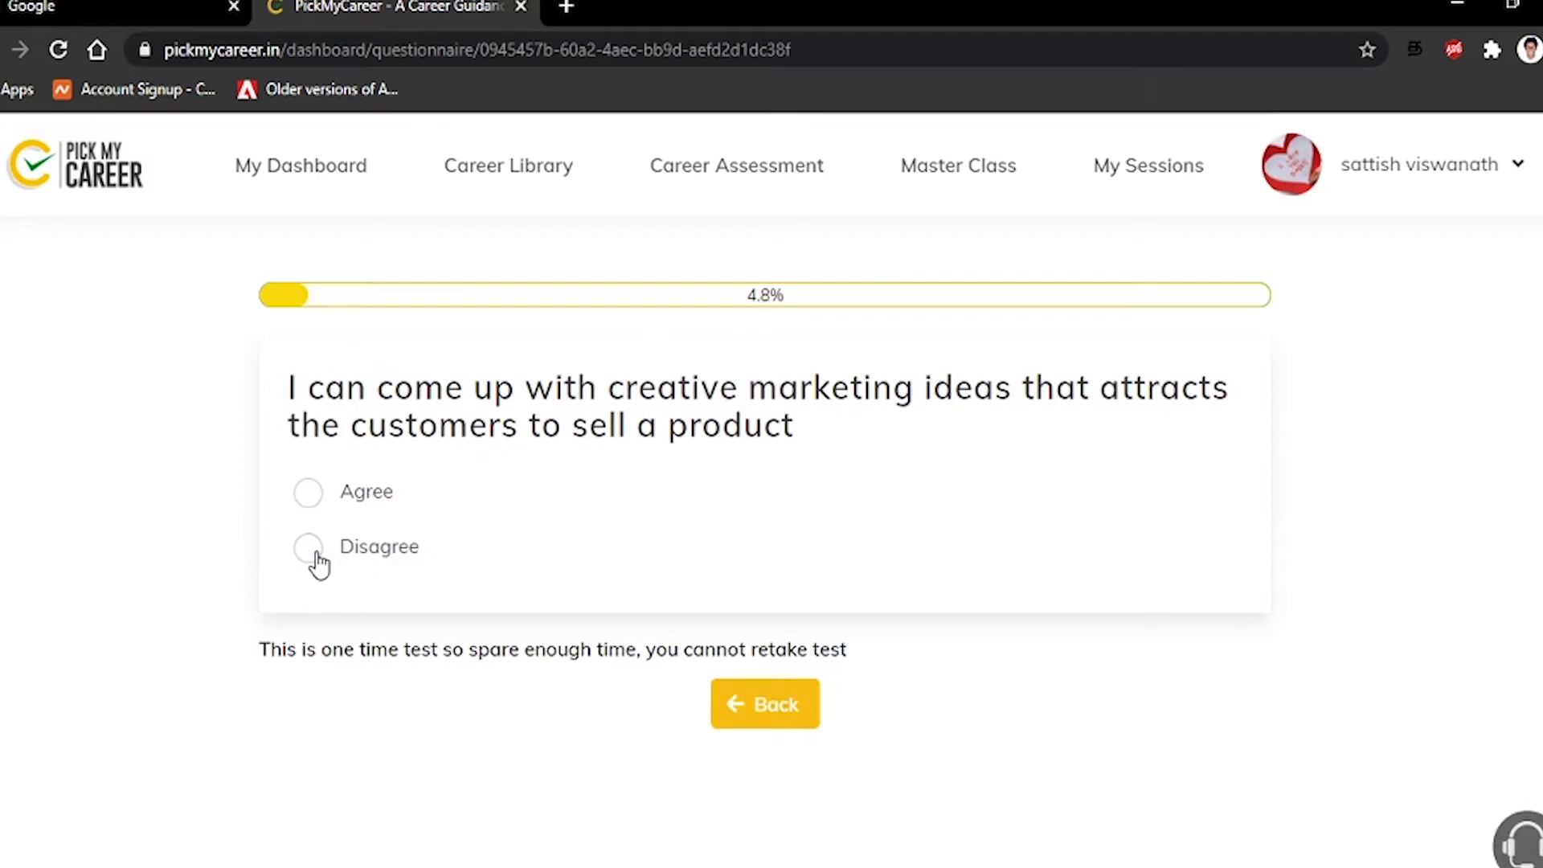
{"action": "left_click", "coordinate": [308, 492]}
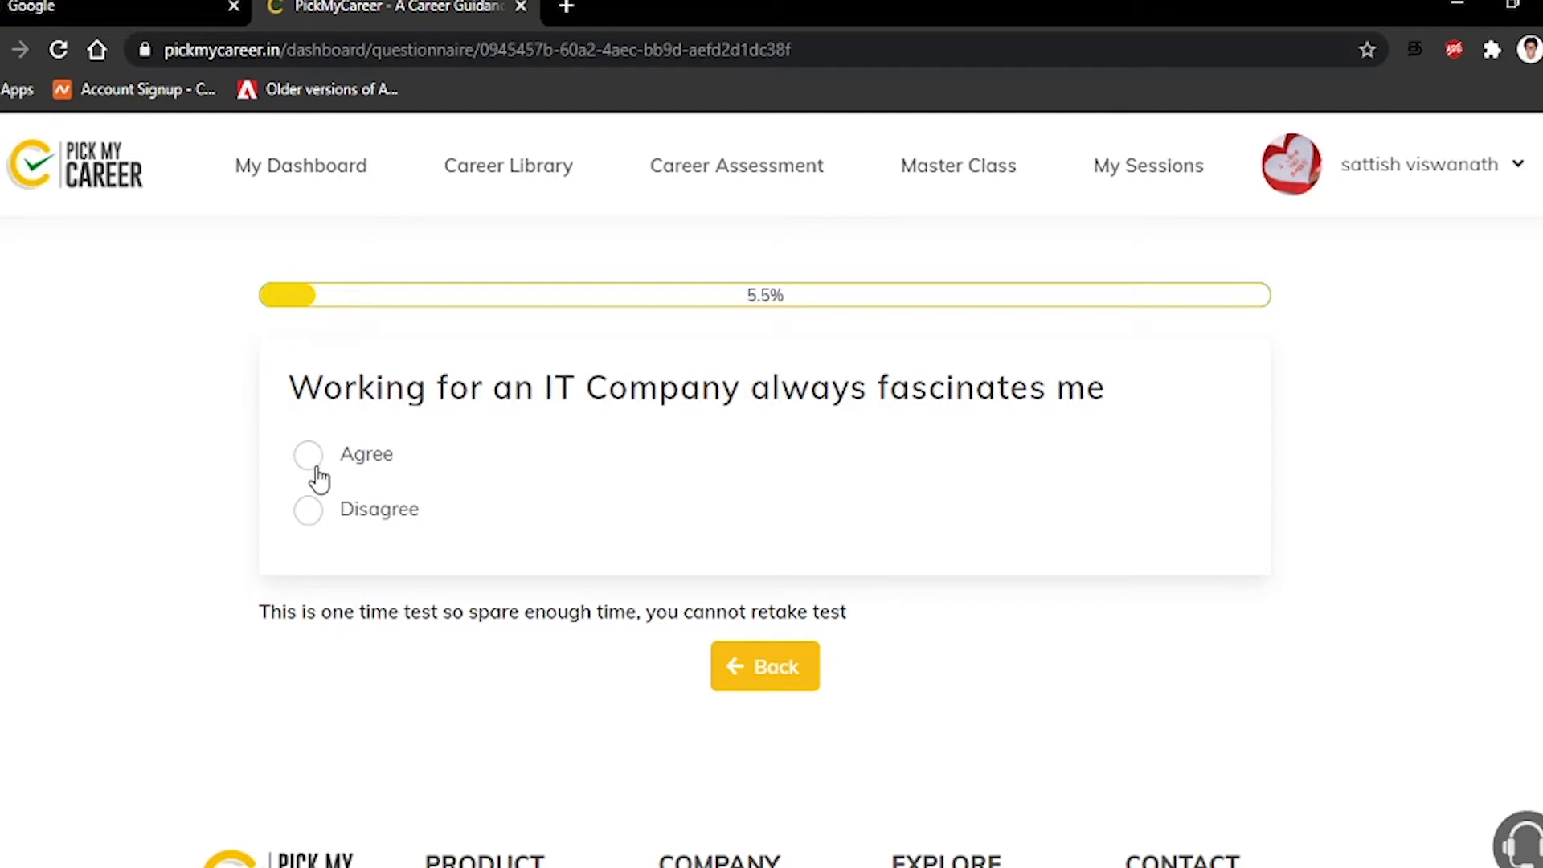
{"action": "left_click", "coordinate": [309, 457]}
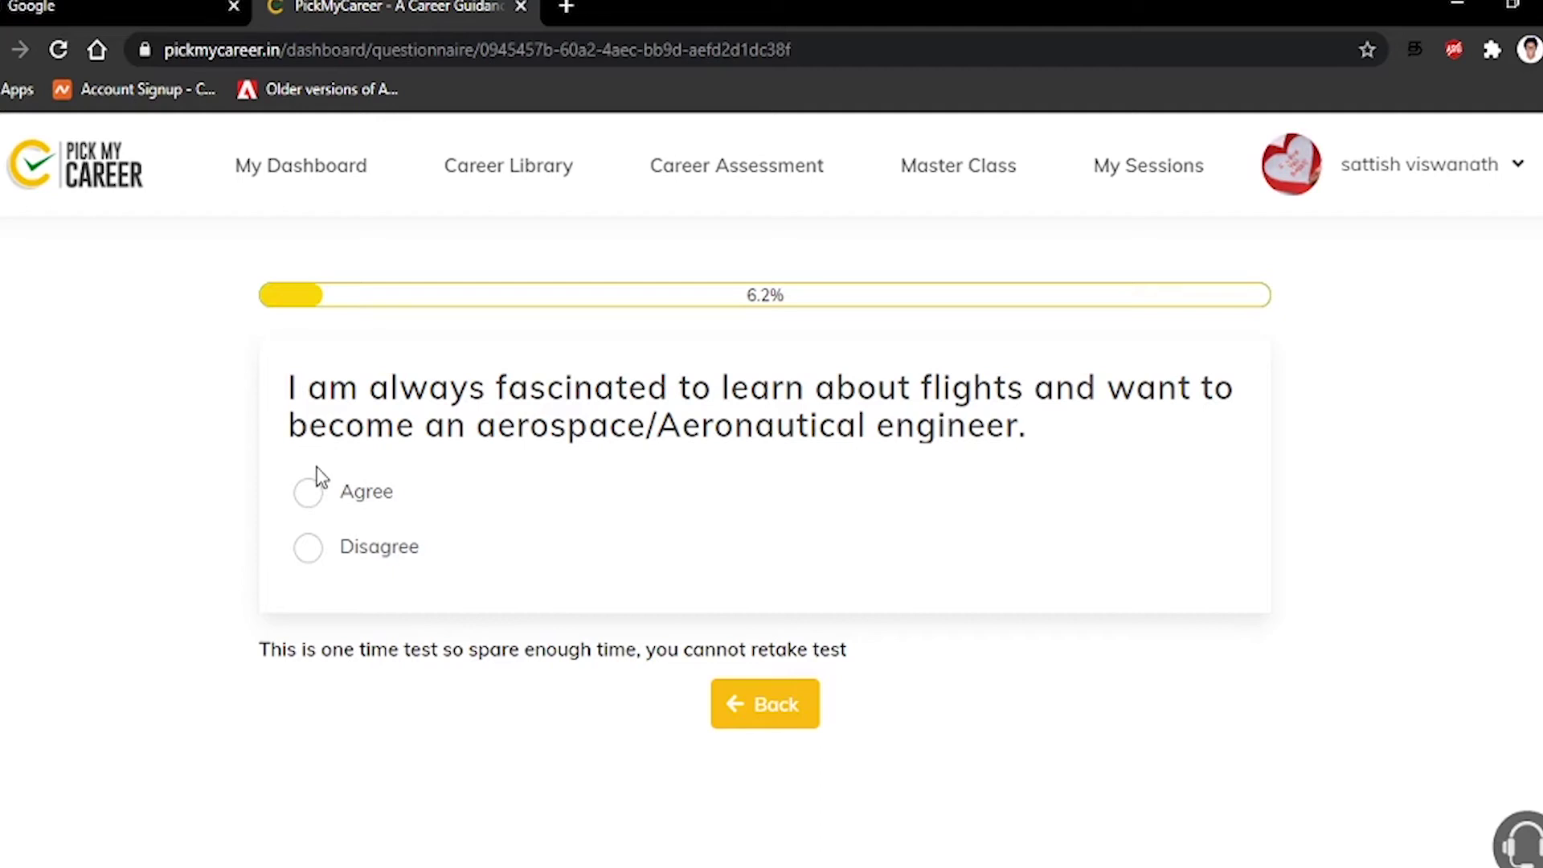
{"action": "left_click", "coordinate": [309, 553]}
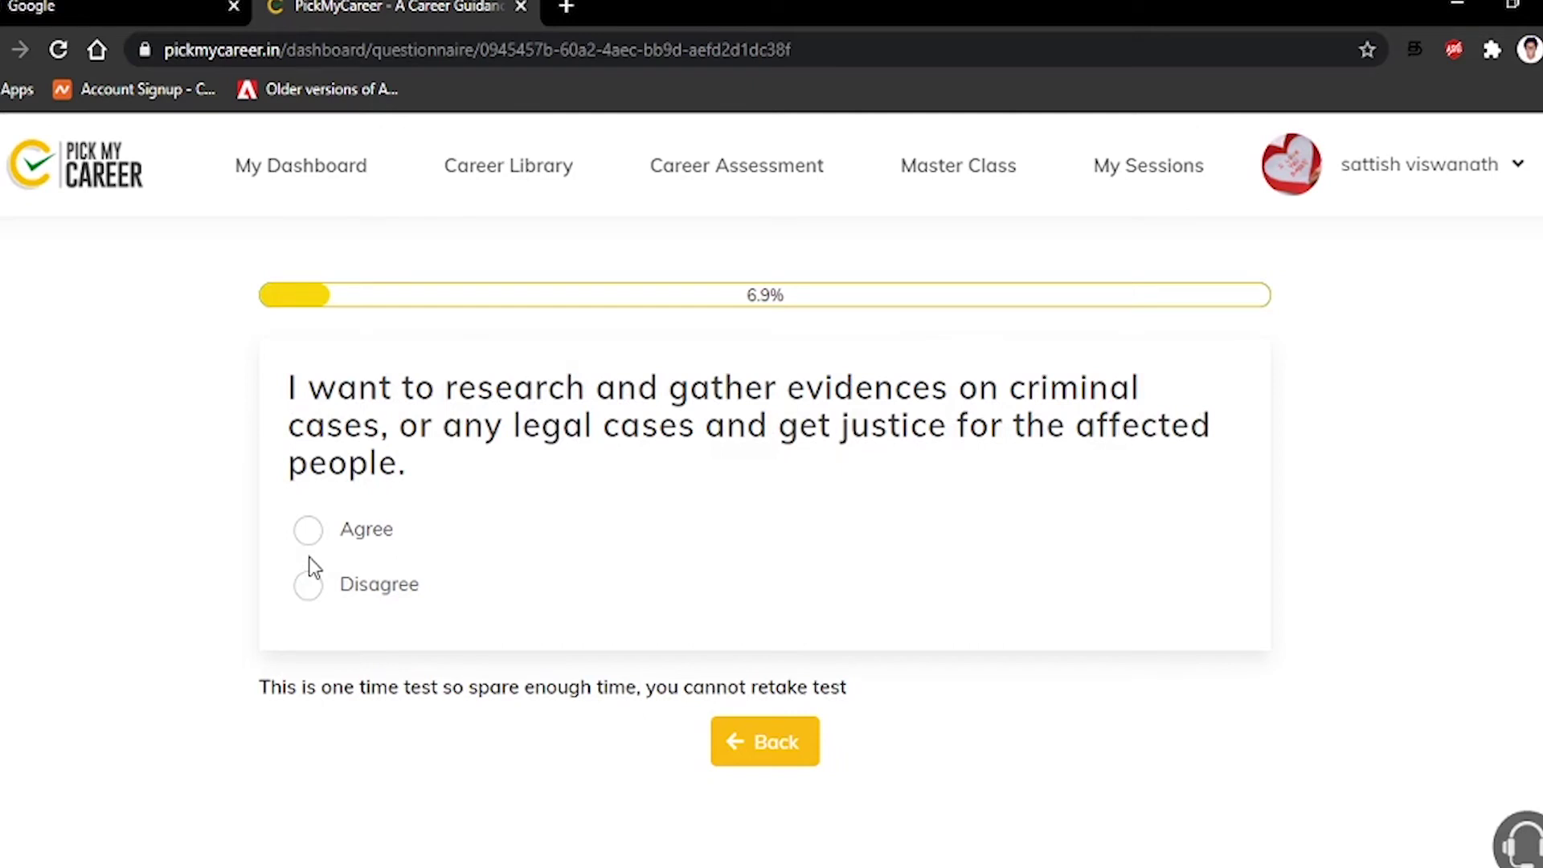
Disagree on criminal-case research and photo editing; agree on ancient tradition and culture
{"action": "left_click", "coordinate": [313, 591]}
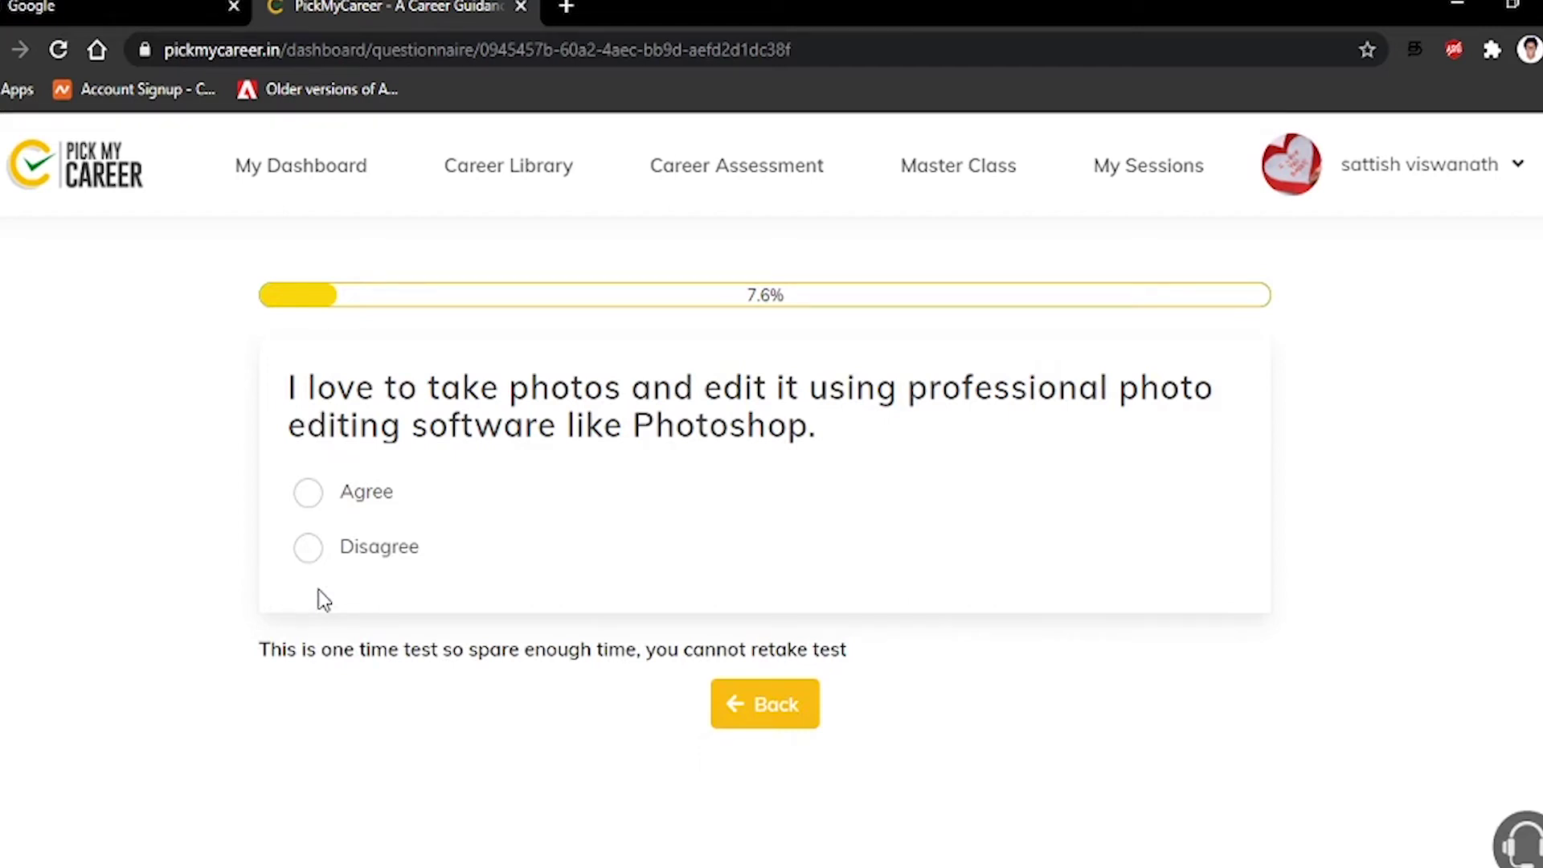
{"action": "left_click", "coordinate": [309, 549]}
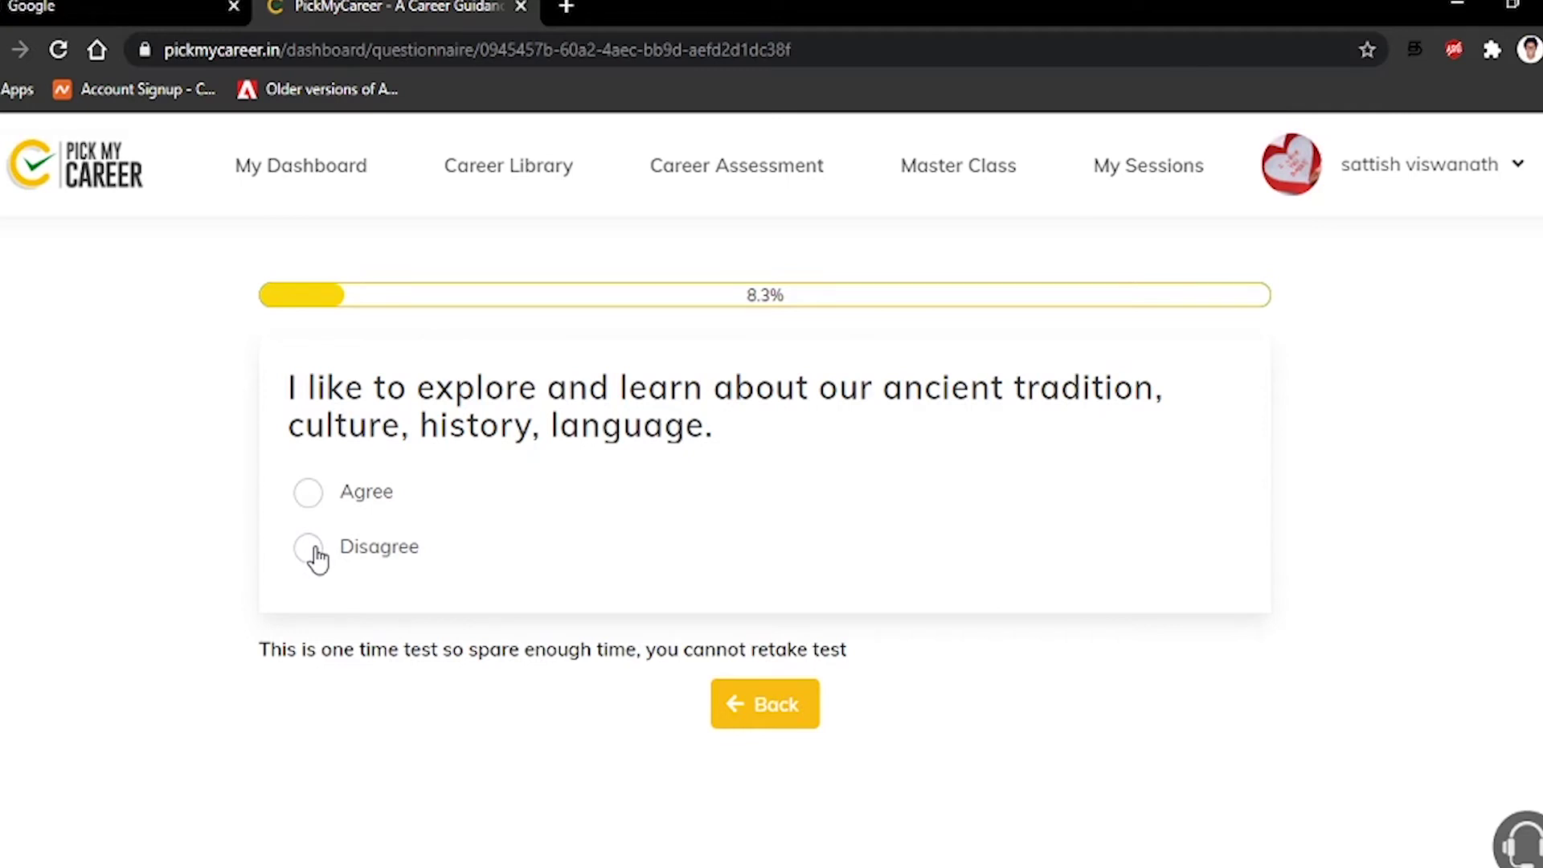
{"action": "left_click", "coordinate": [309, 496]}
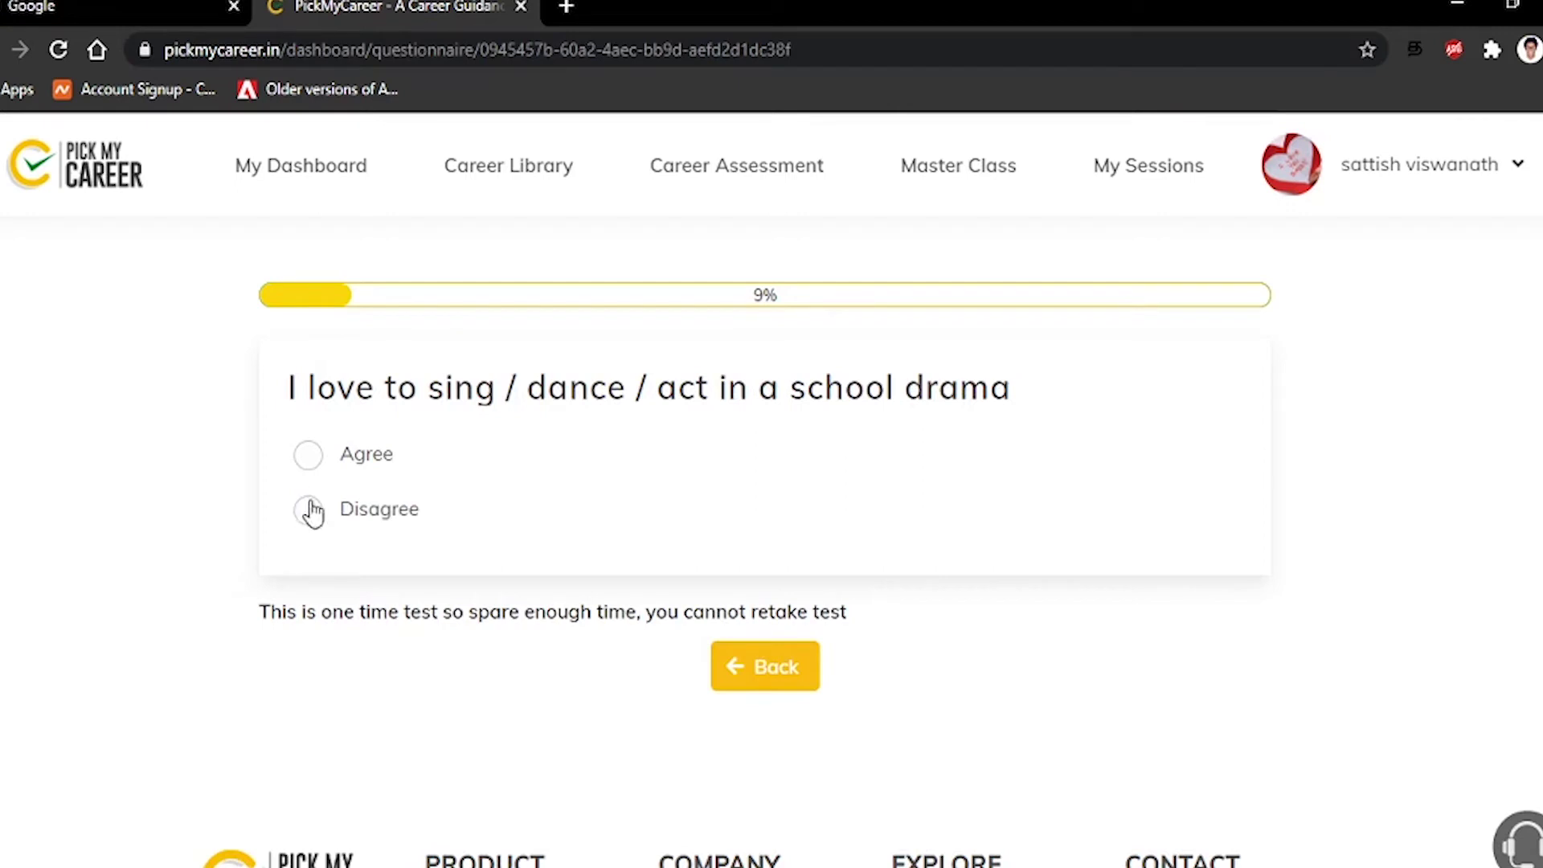
Agree with creating and editing videos; disagree with acting, ship captain, food processing, memes, IAS, and investigating mistakes
{"action": "left_click", "coordinate": [299, 518]}
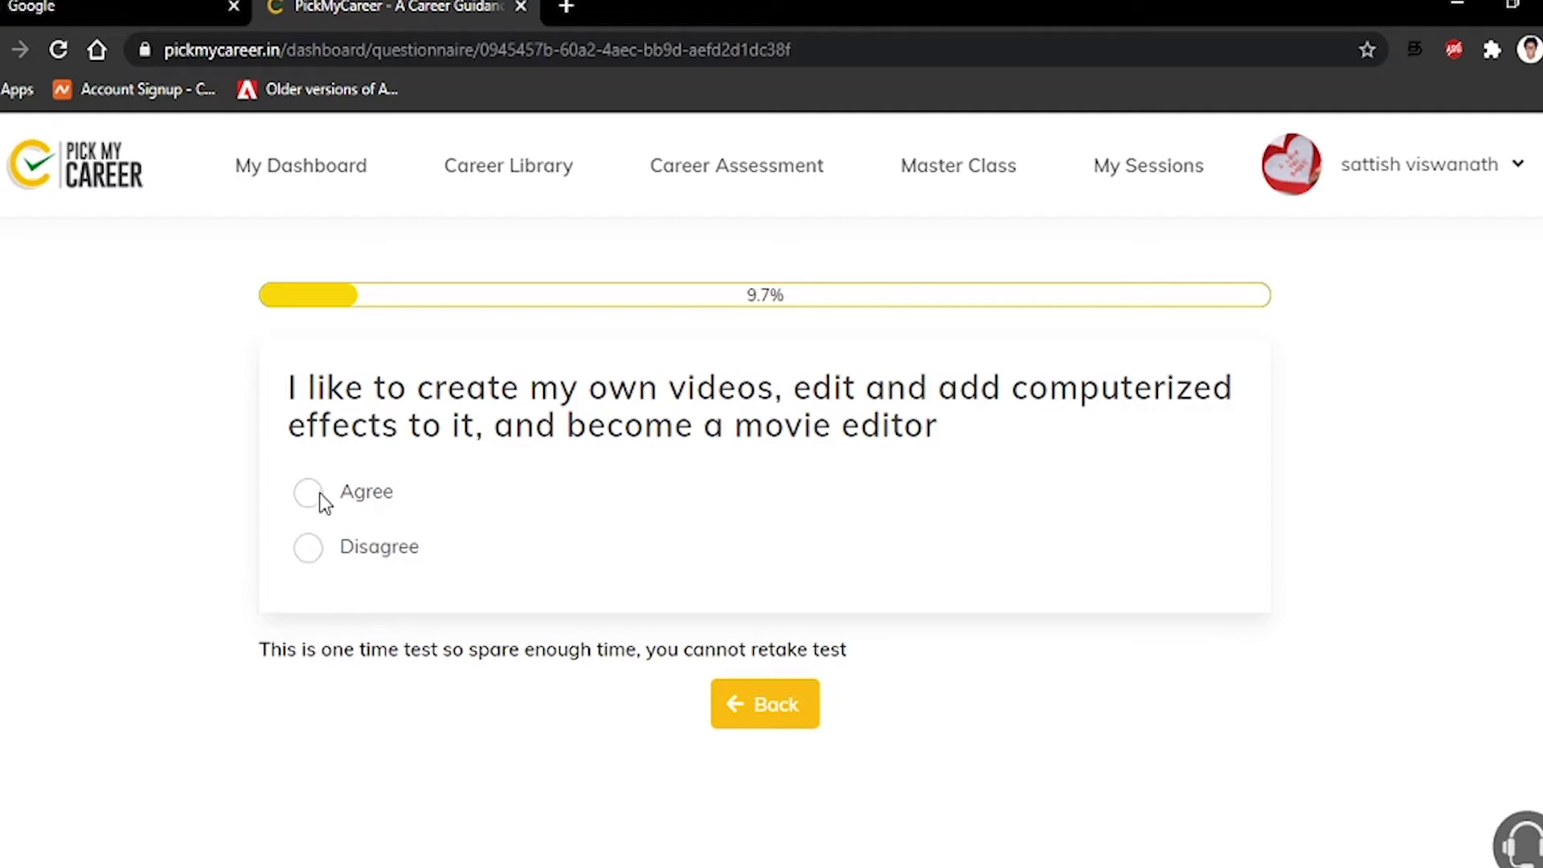
{"action": "left_click", "coordinate": [314, 497]}
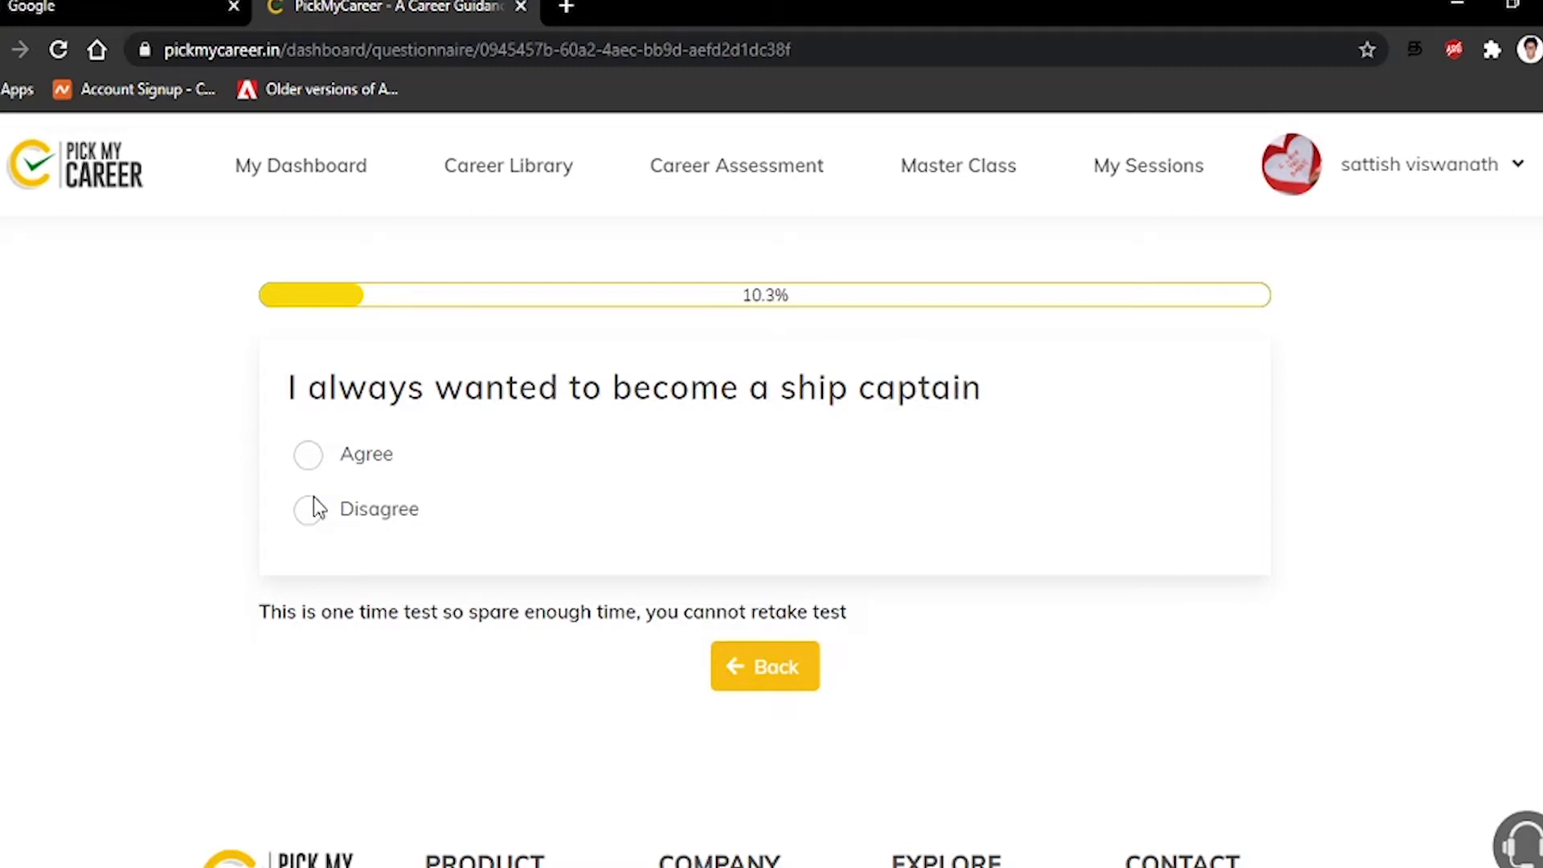
{"action": "left_click", "coordinate": [316, 520]}
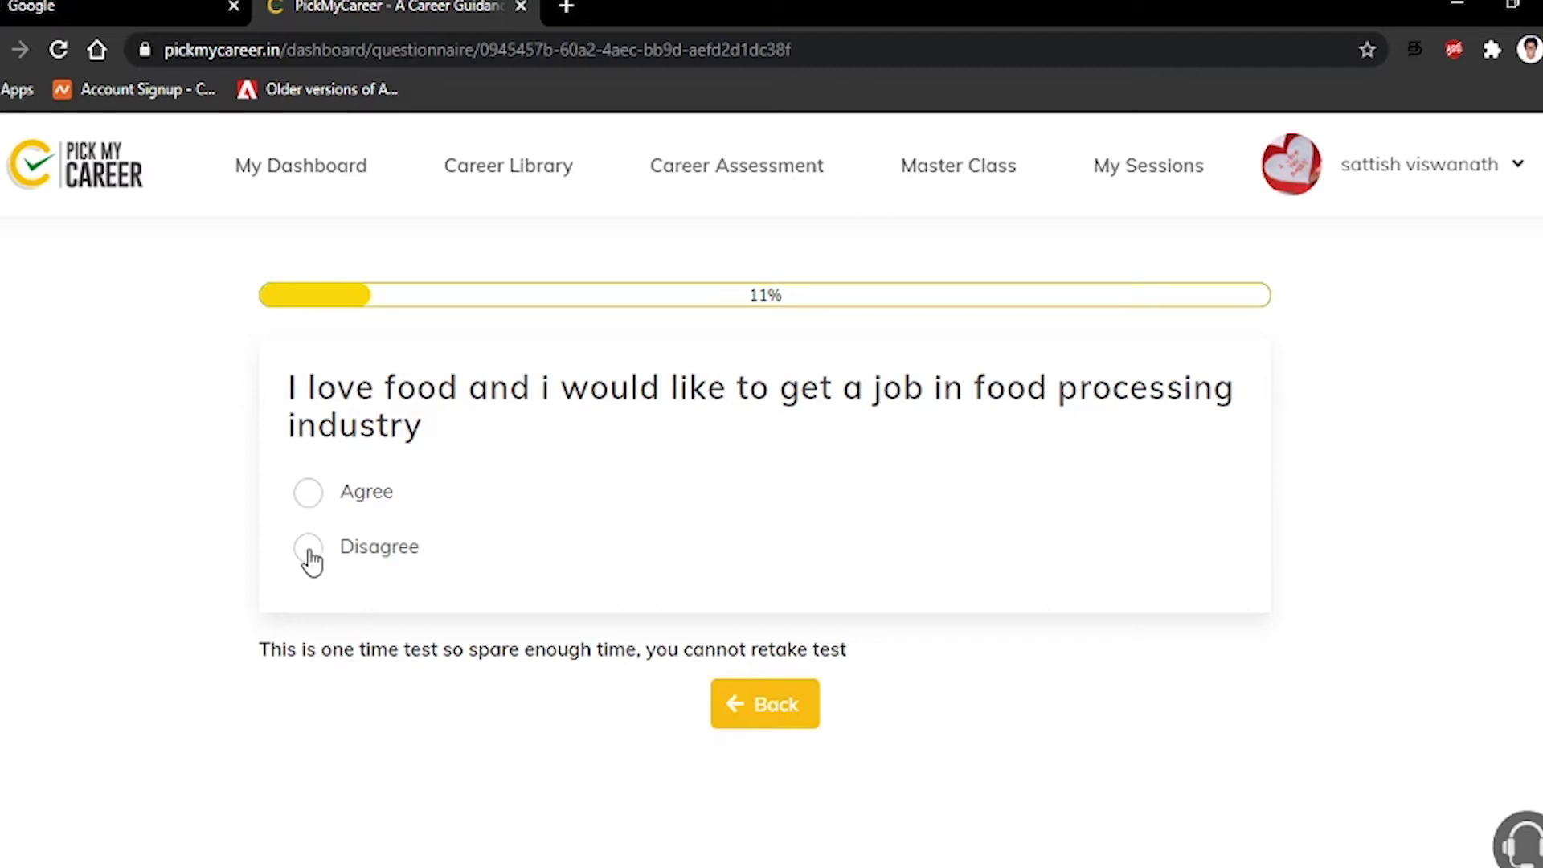
{"action": "left_click", "coordinate": [309, 552]}
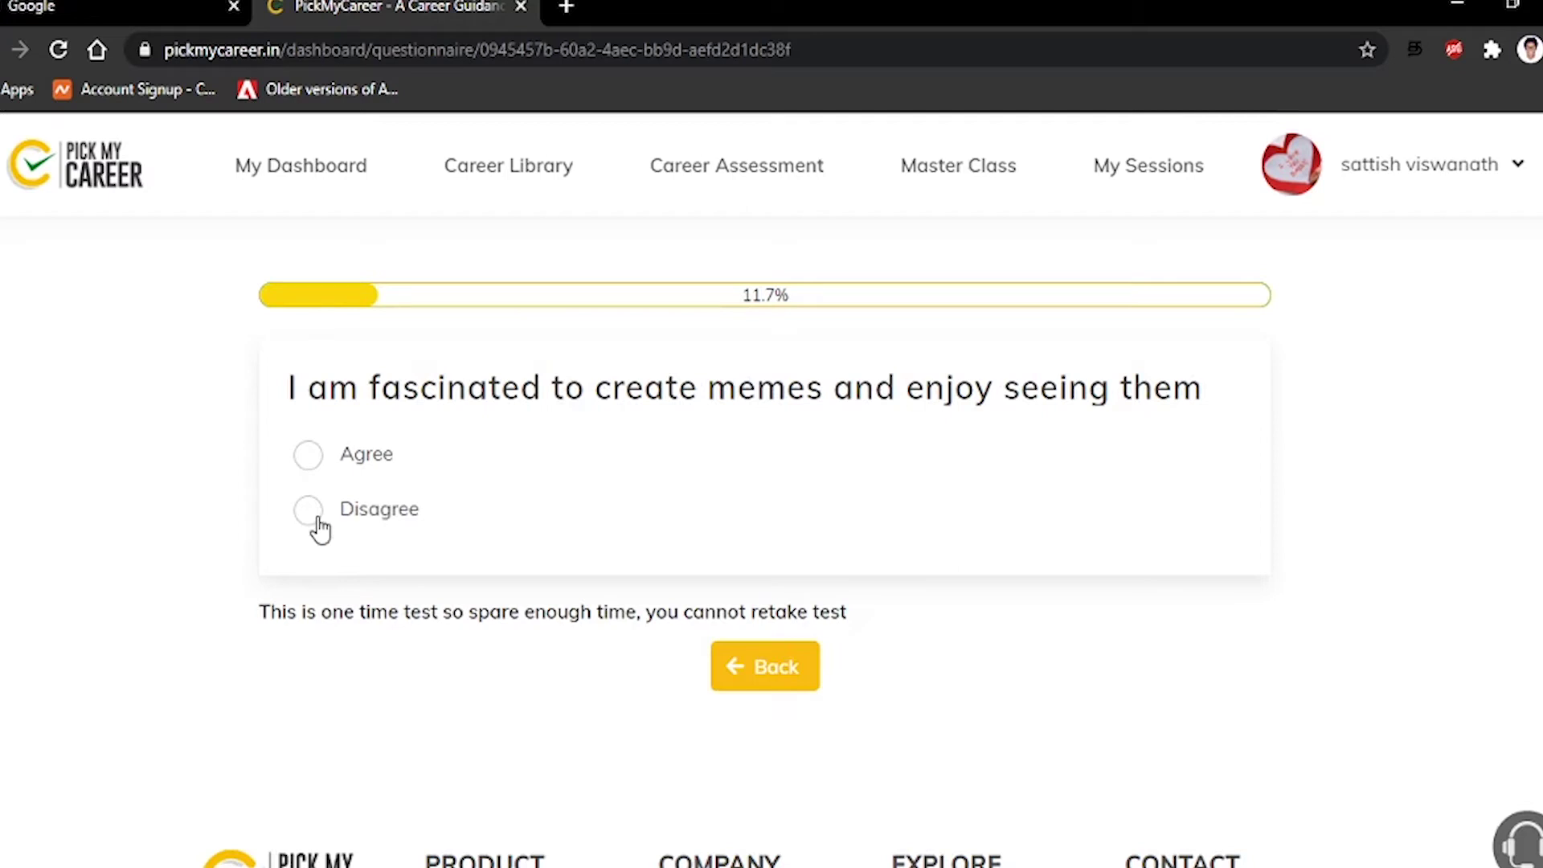
{"action": "left_click", "coordinate": [312, 515]}
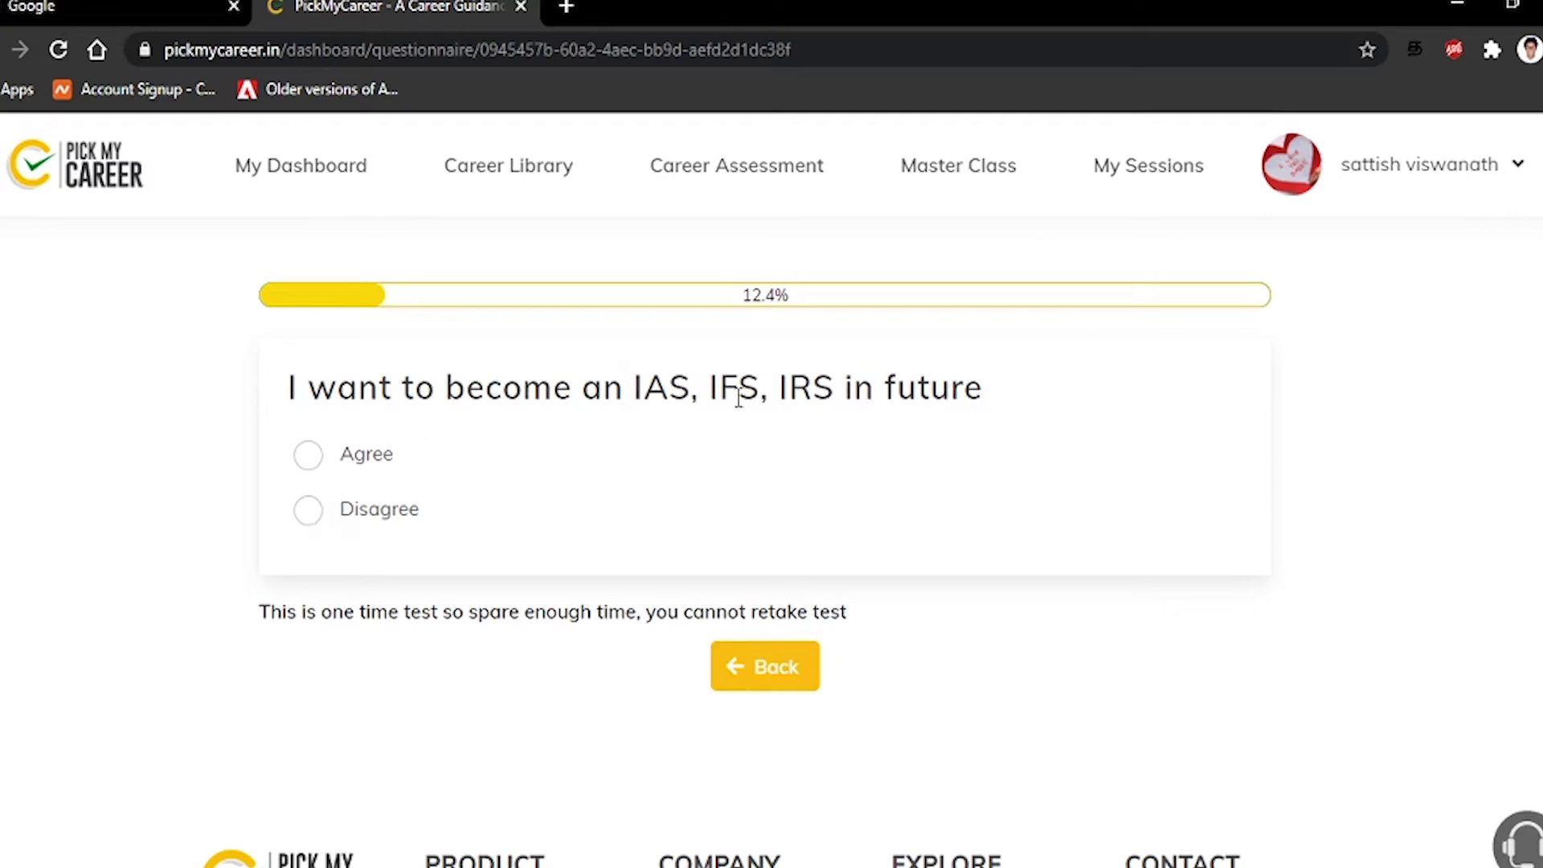
{"action": "left_click", "coordinate": [310, 512]}
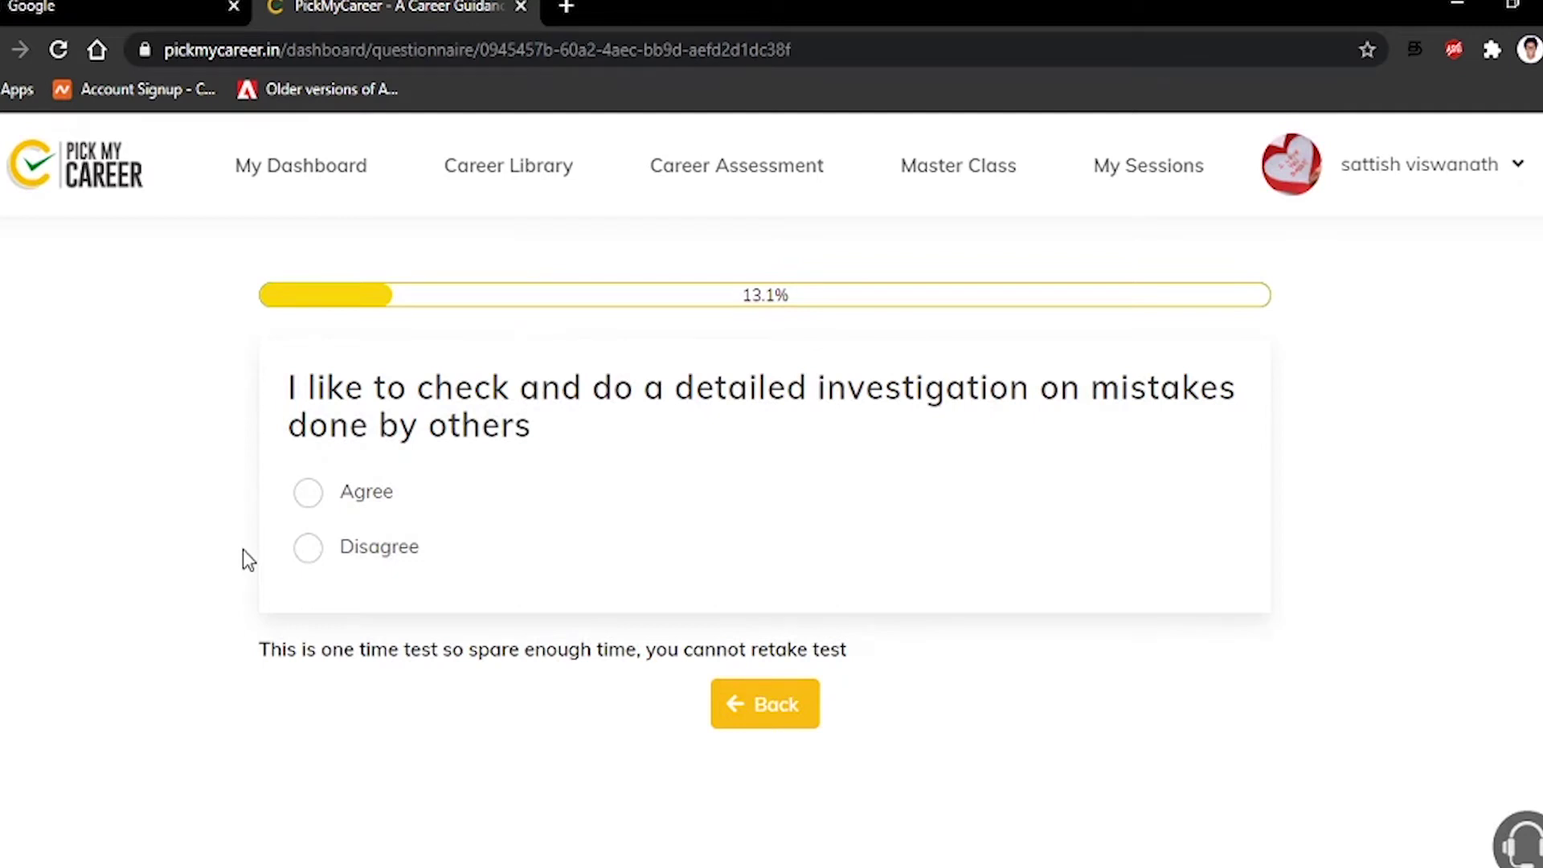
{"action": "left_click", "coordinate": [314, 563]}
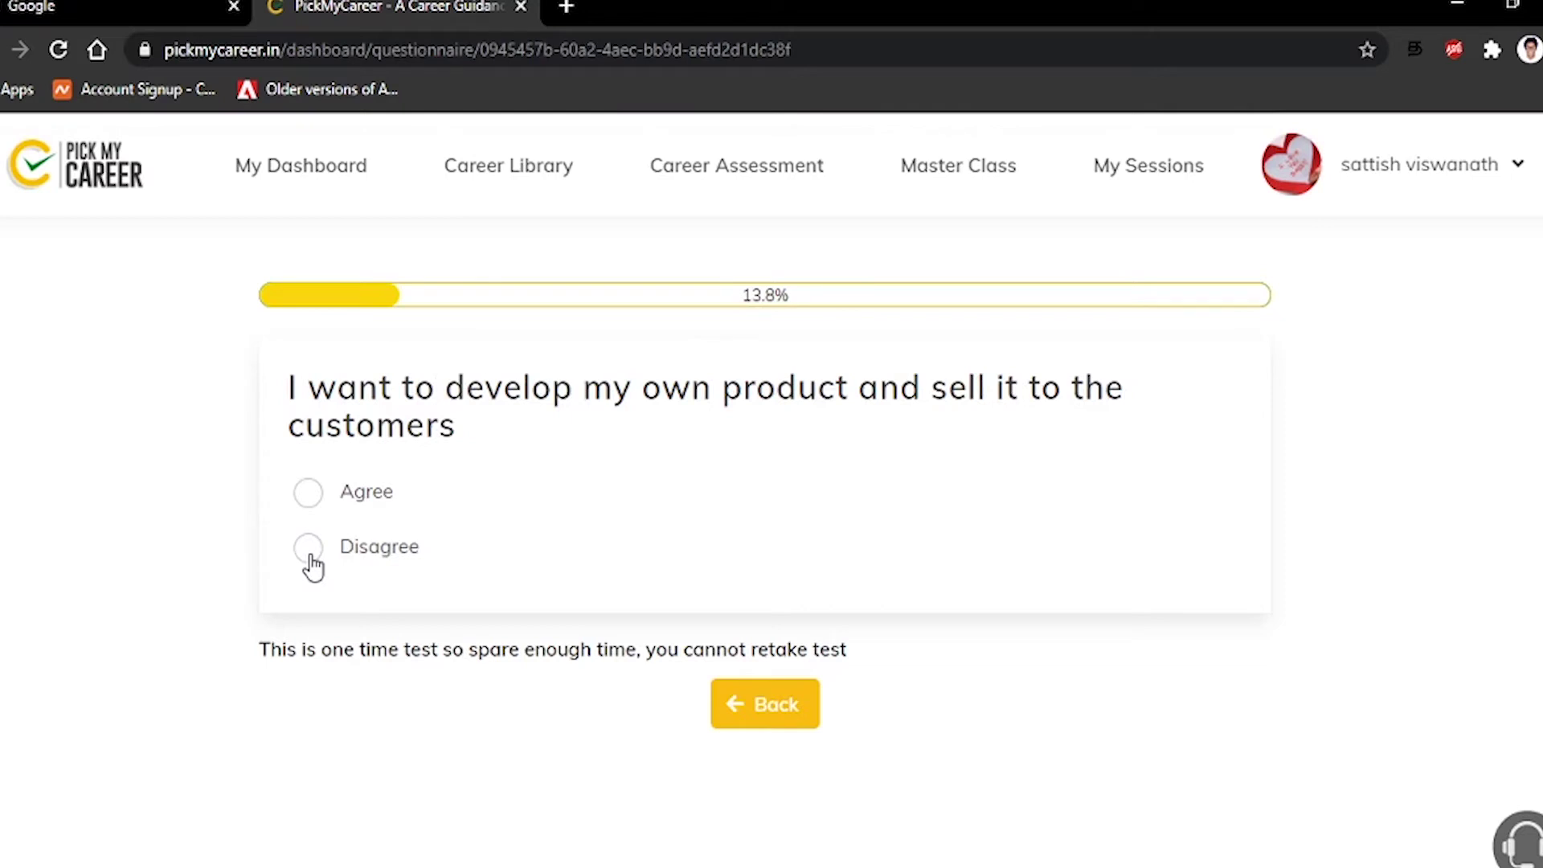
Agree with selling my own product; disagree with tourism, government security, health tips, archaeologist, musician
{"action": "left_click", "coordinate": [309, 505]}
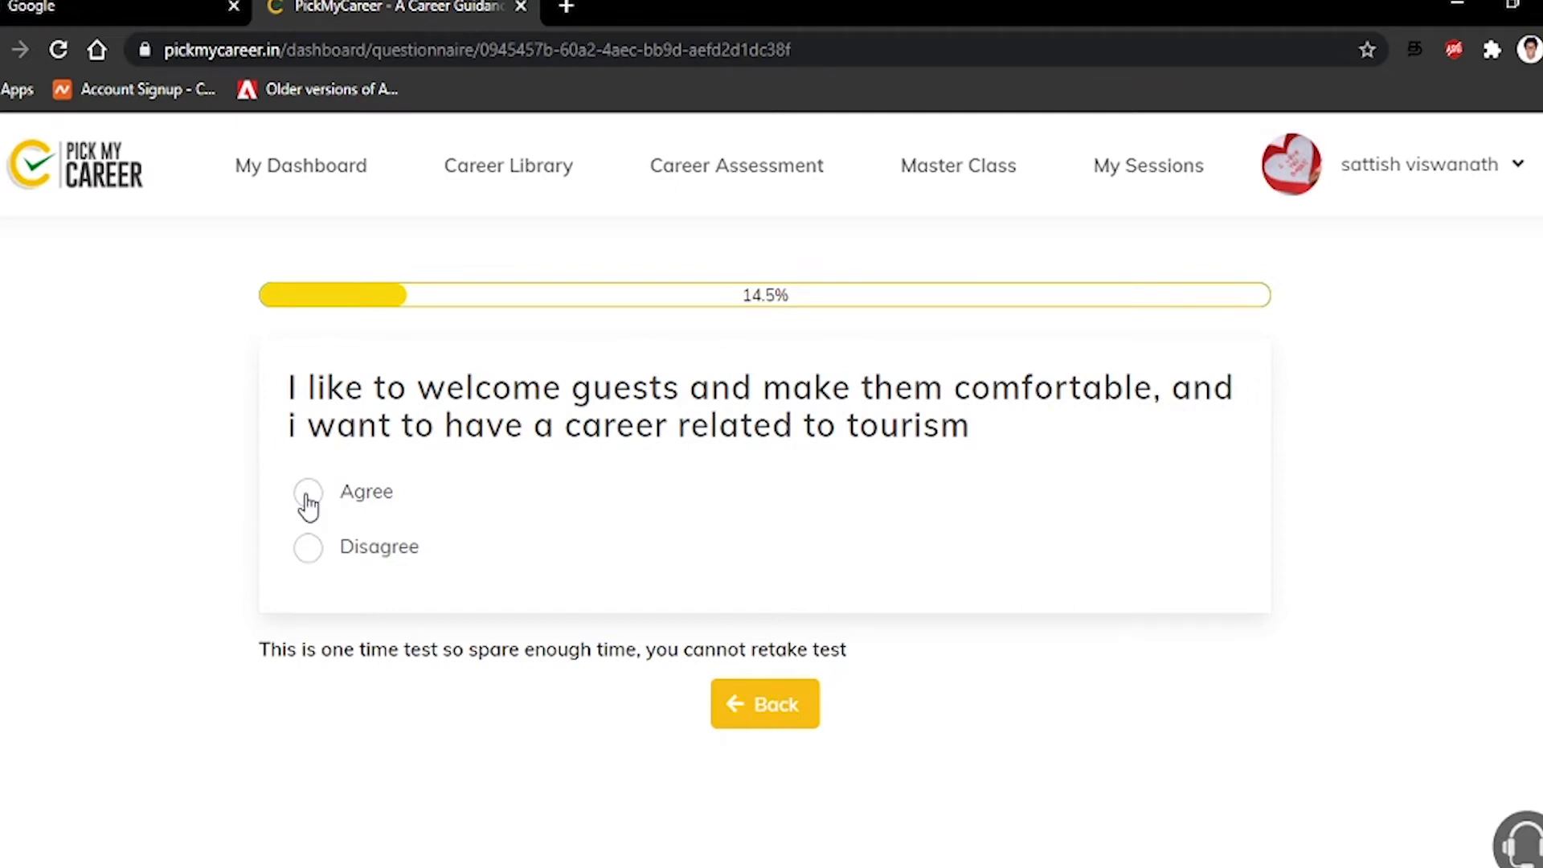
{"action": "left_click", "coordinate": [315, 551]}
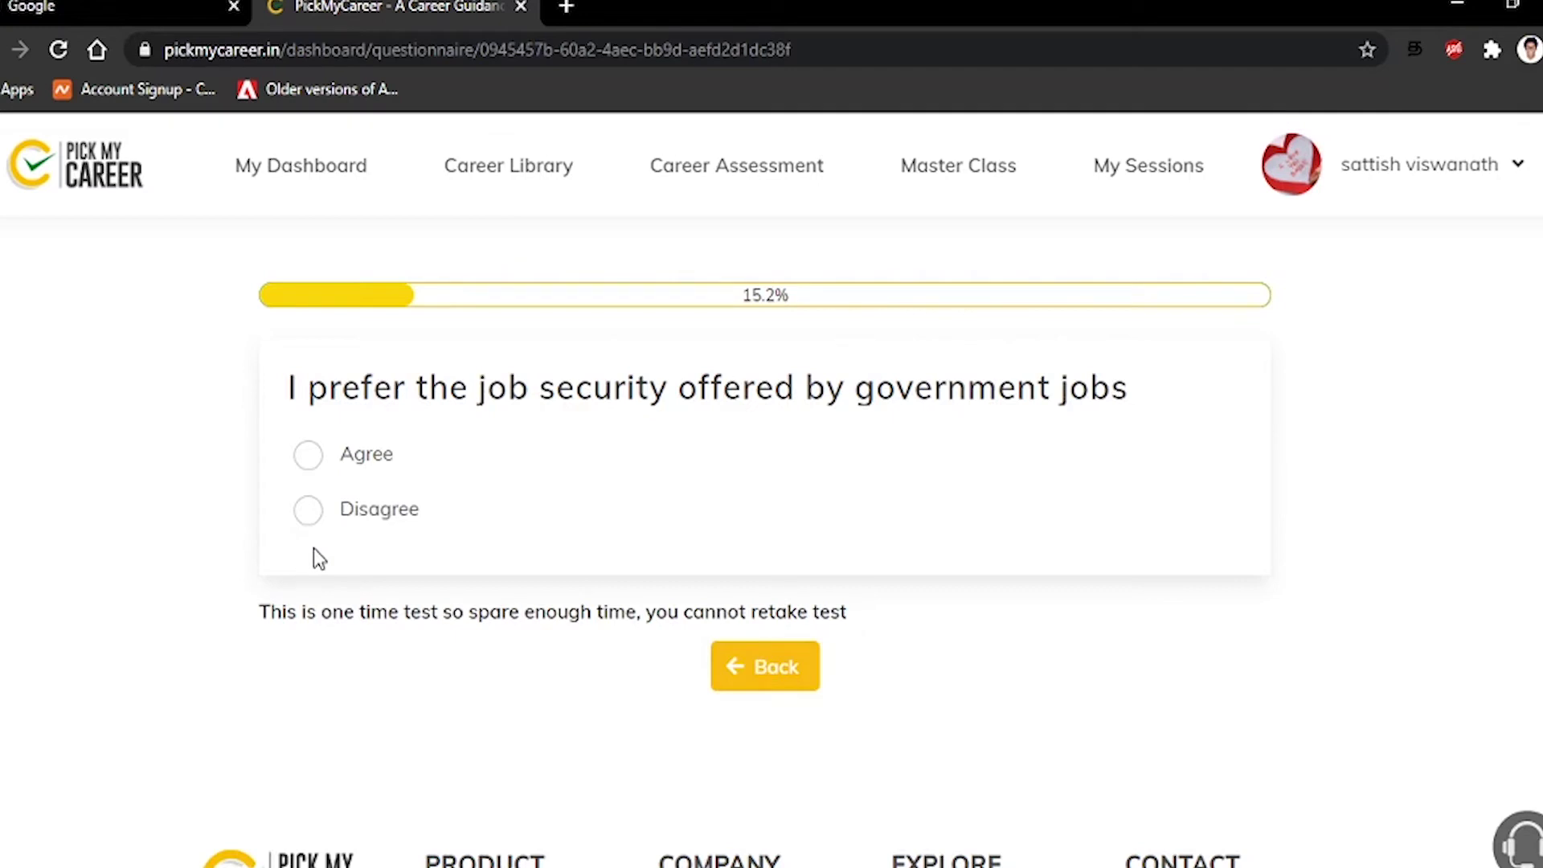
{"action": "left_click", "coordinate": [305, 516]}
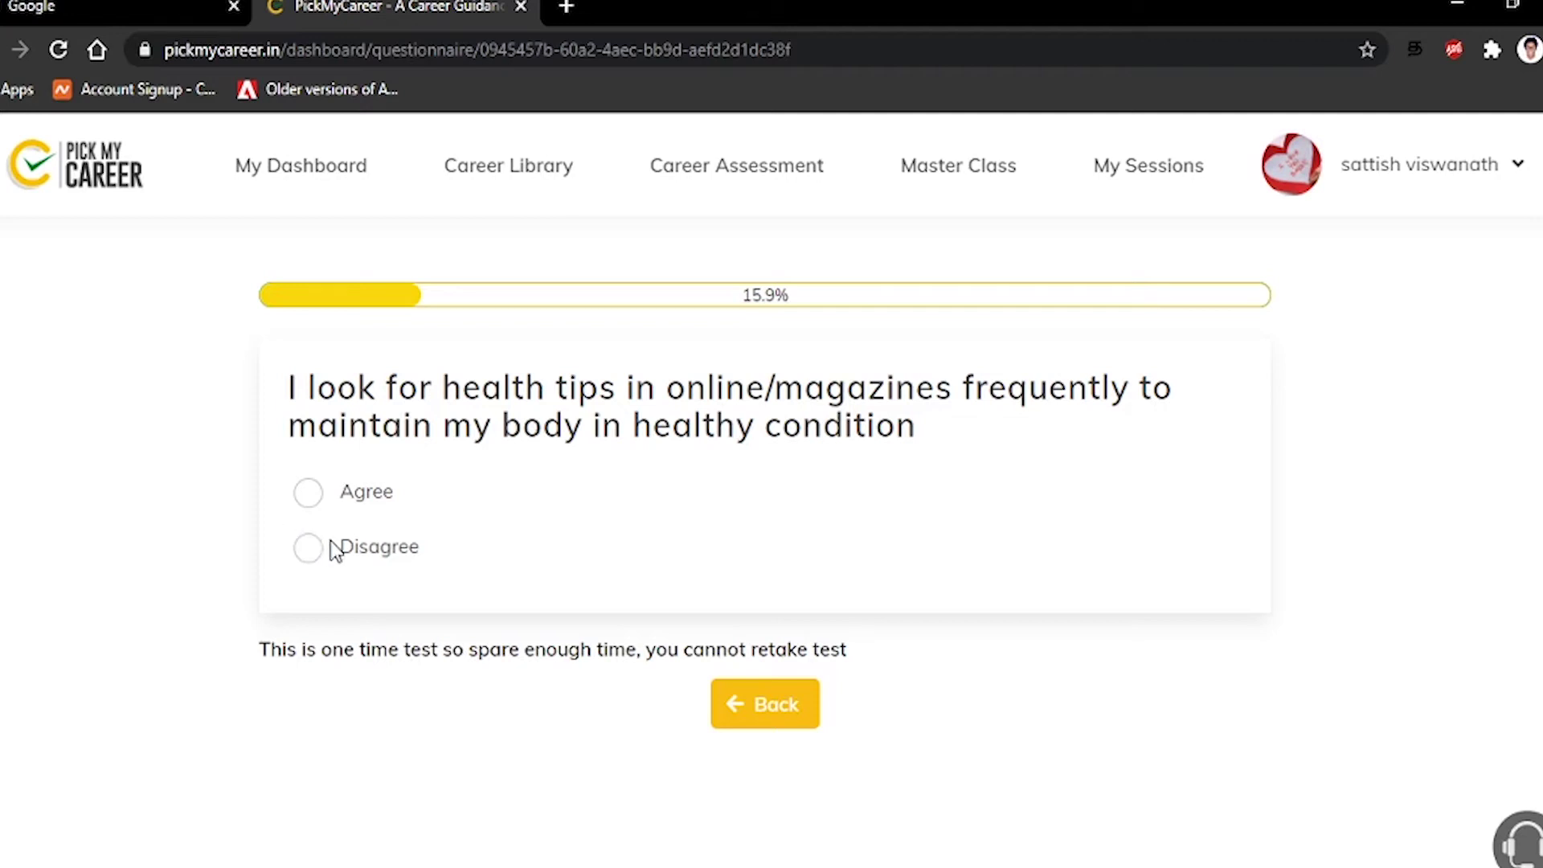
{"action": "left_click", "coordinate": [310, 551]}
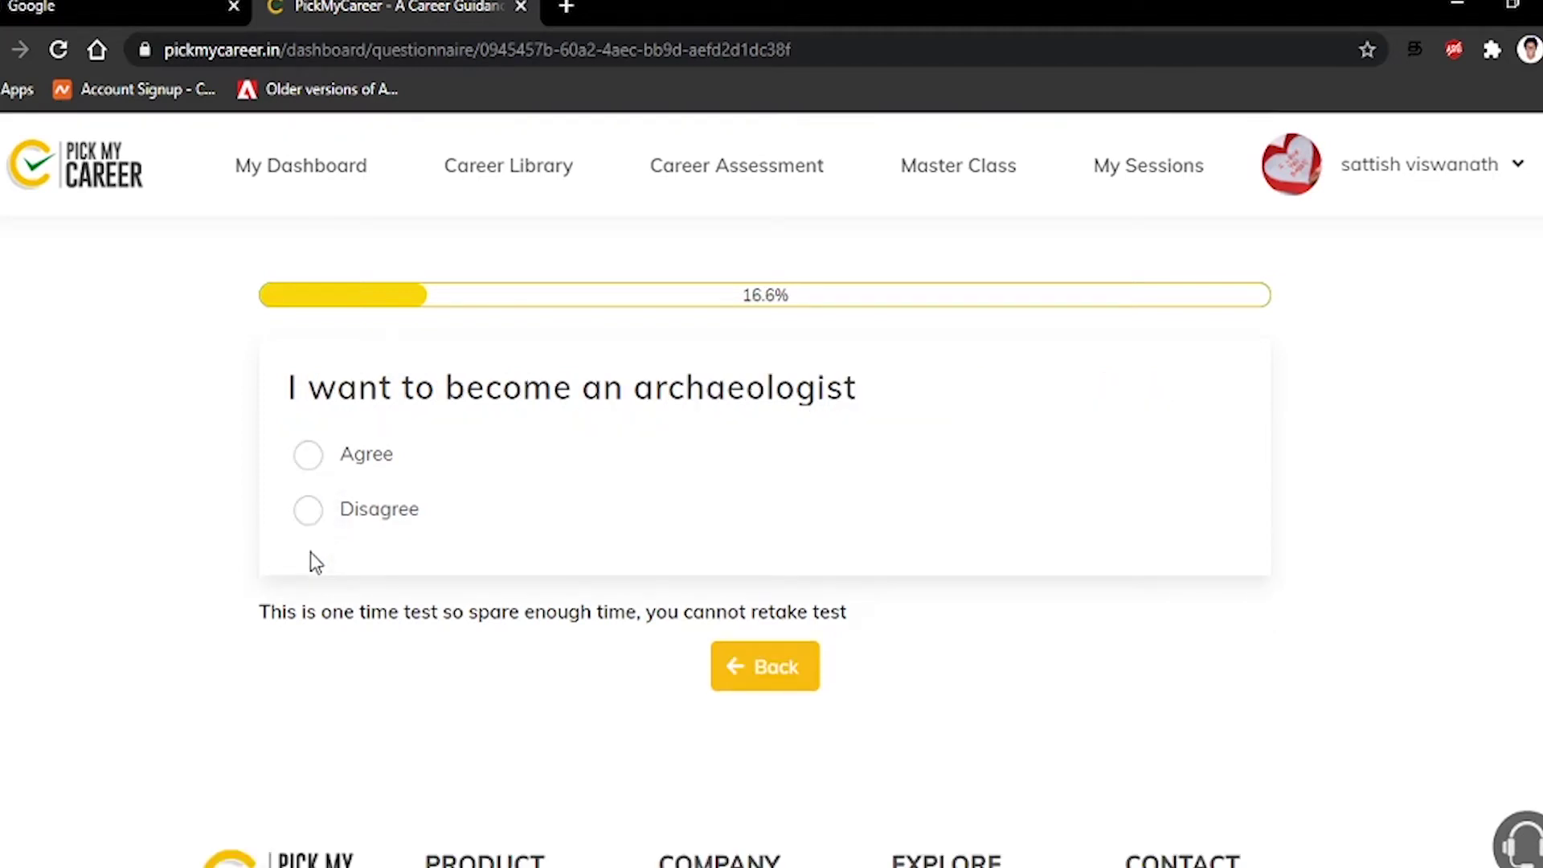
{"action": "left_click", "coordinate": [311, 519]}
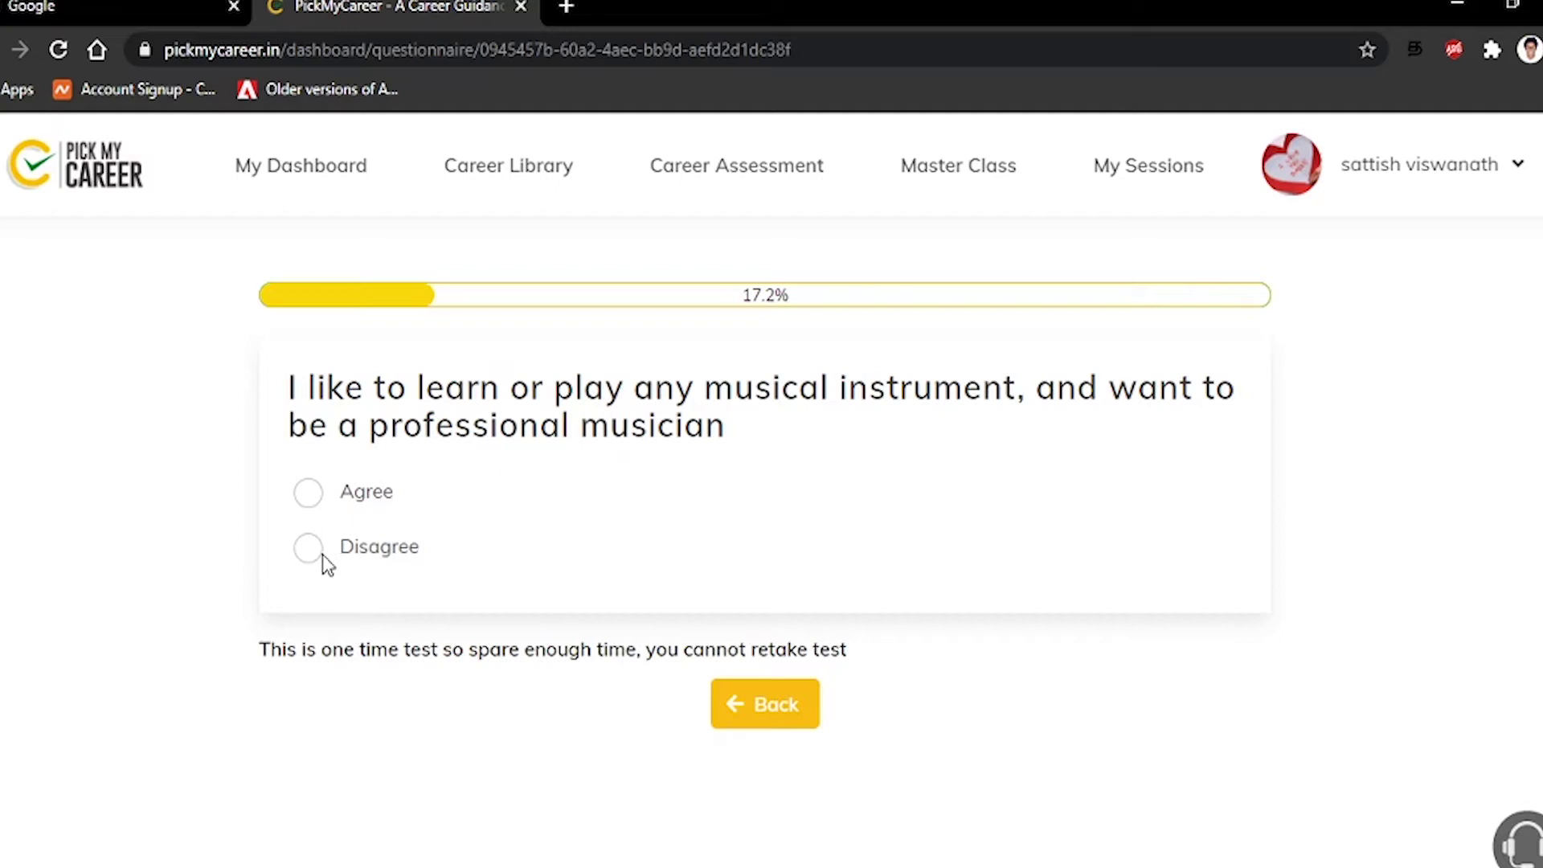
{"action": "left_click", "coordinate": [309, 570]}
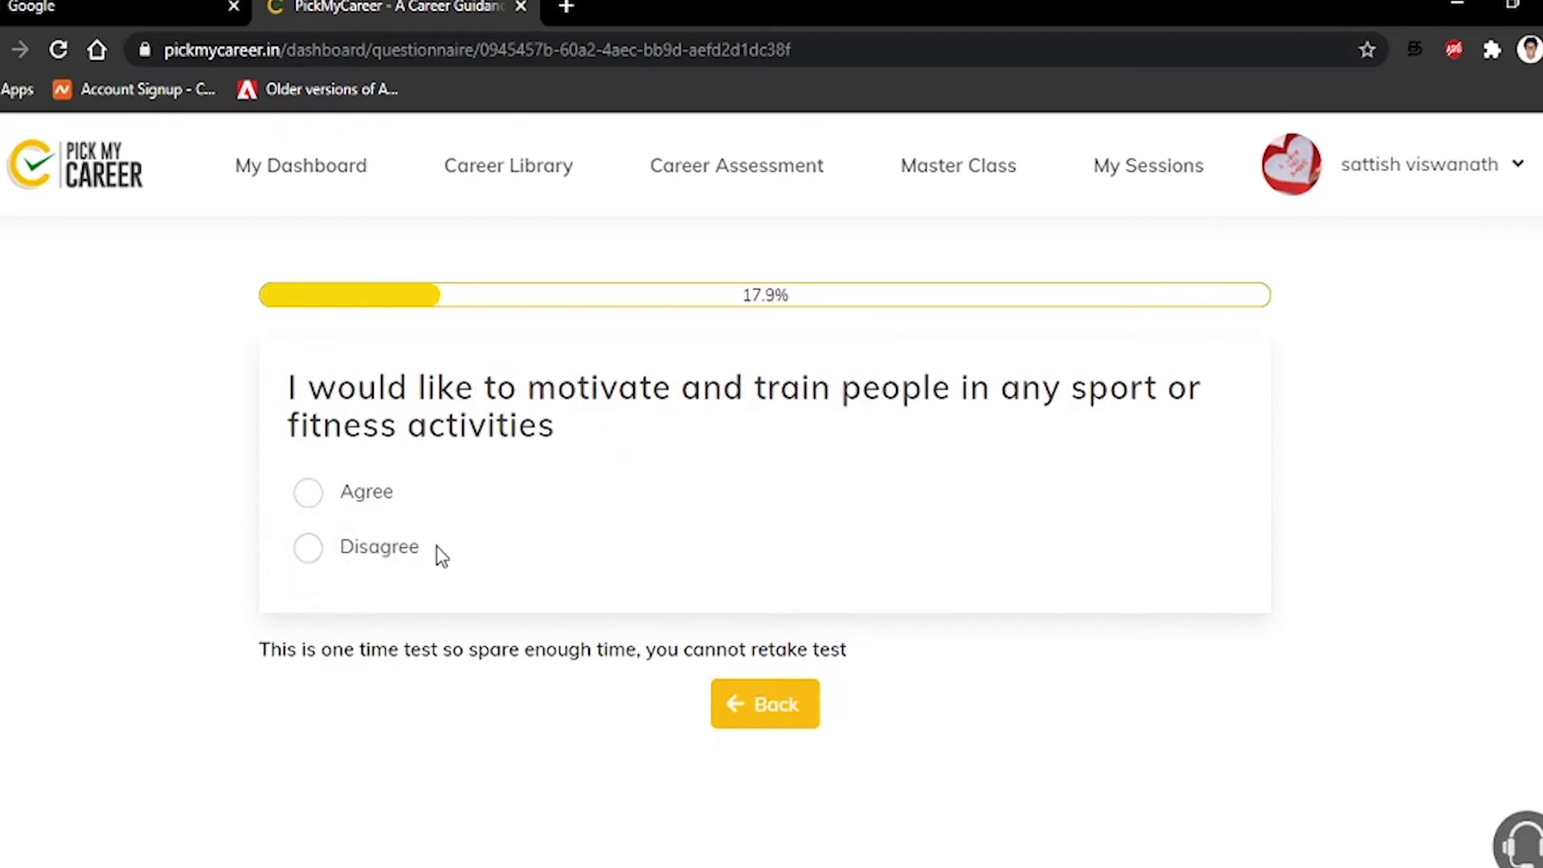
Disagree with fitness training, bank work, regular exercise, solo science experiments and serving national safety
{"action": "left_click", "coordinate": [308, 554]}
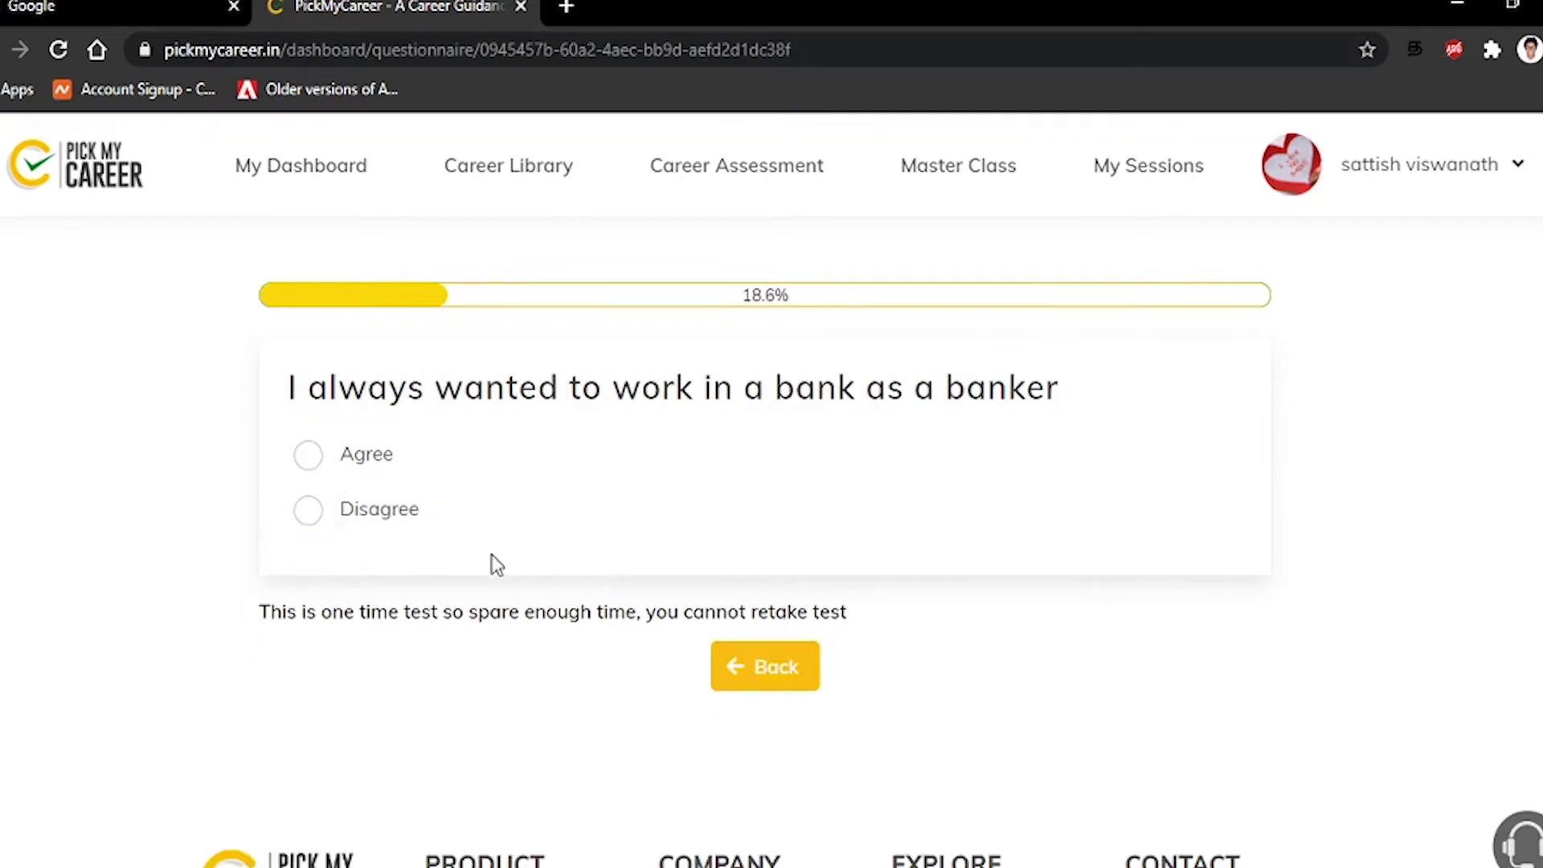
{"action": "left_click", "coordinate": [318, 515]}
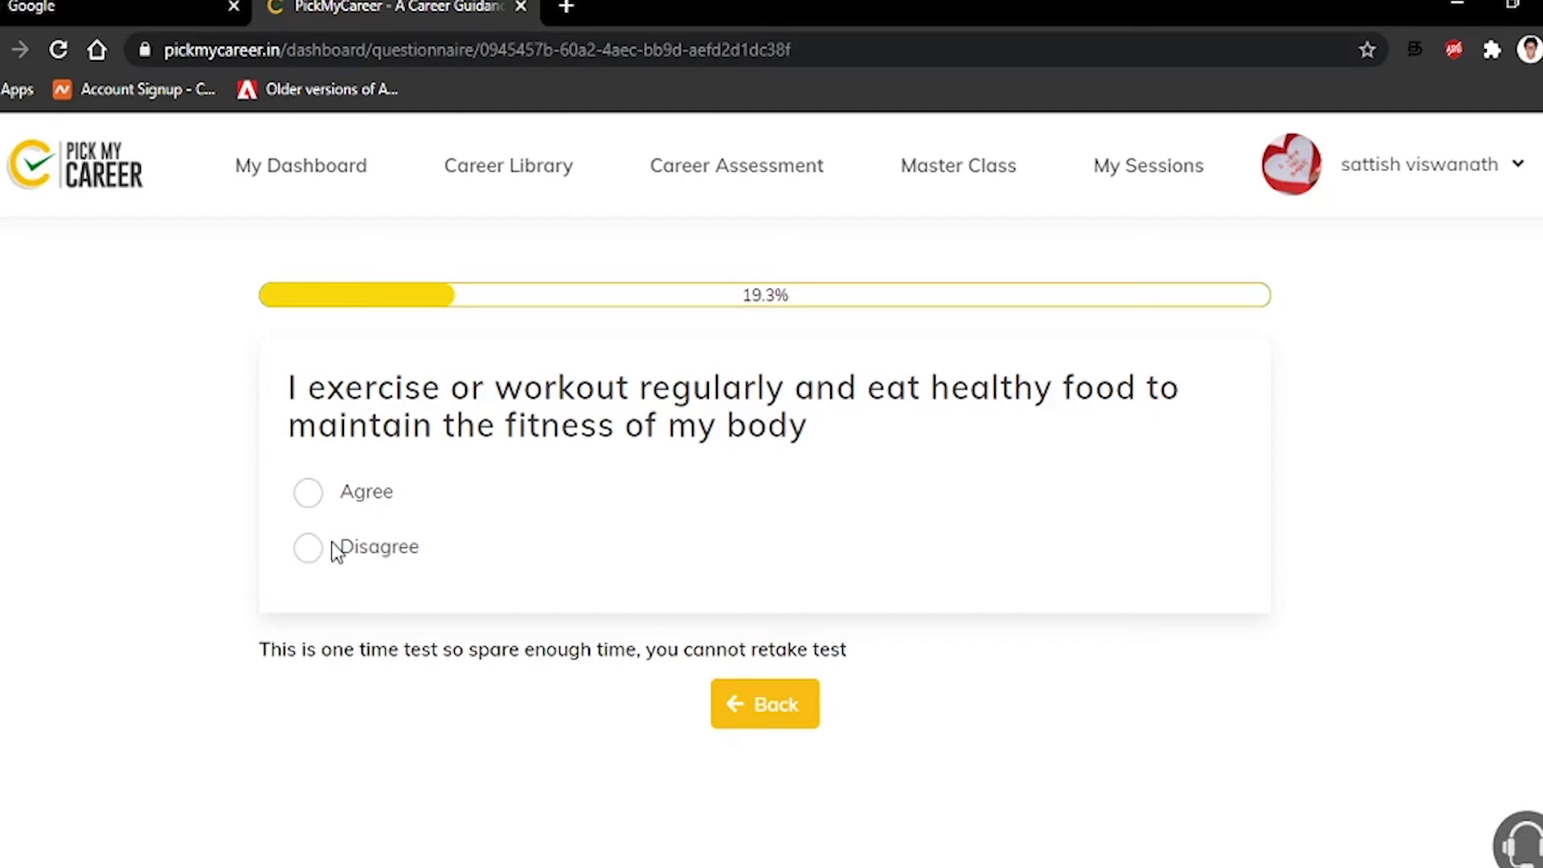
{"action": "left_click", "coordinate": [314, 551]}
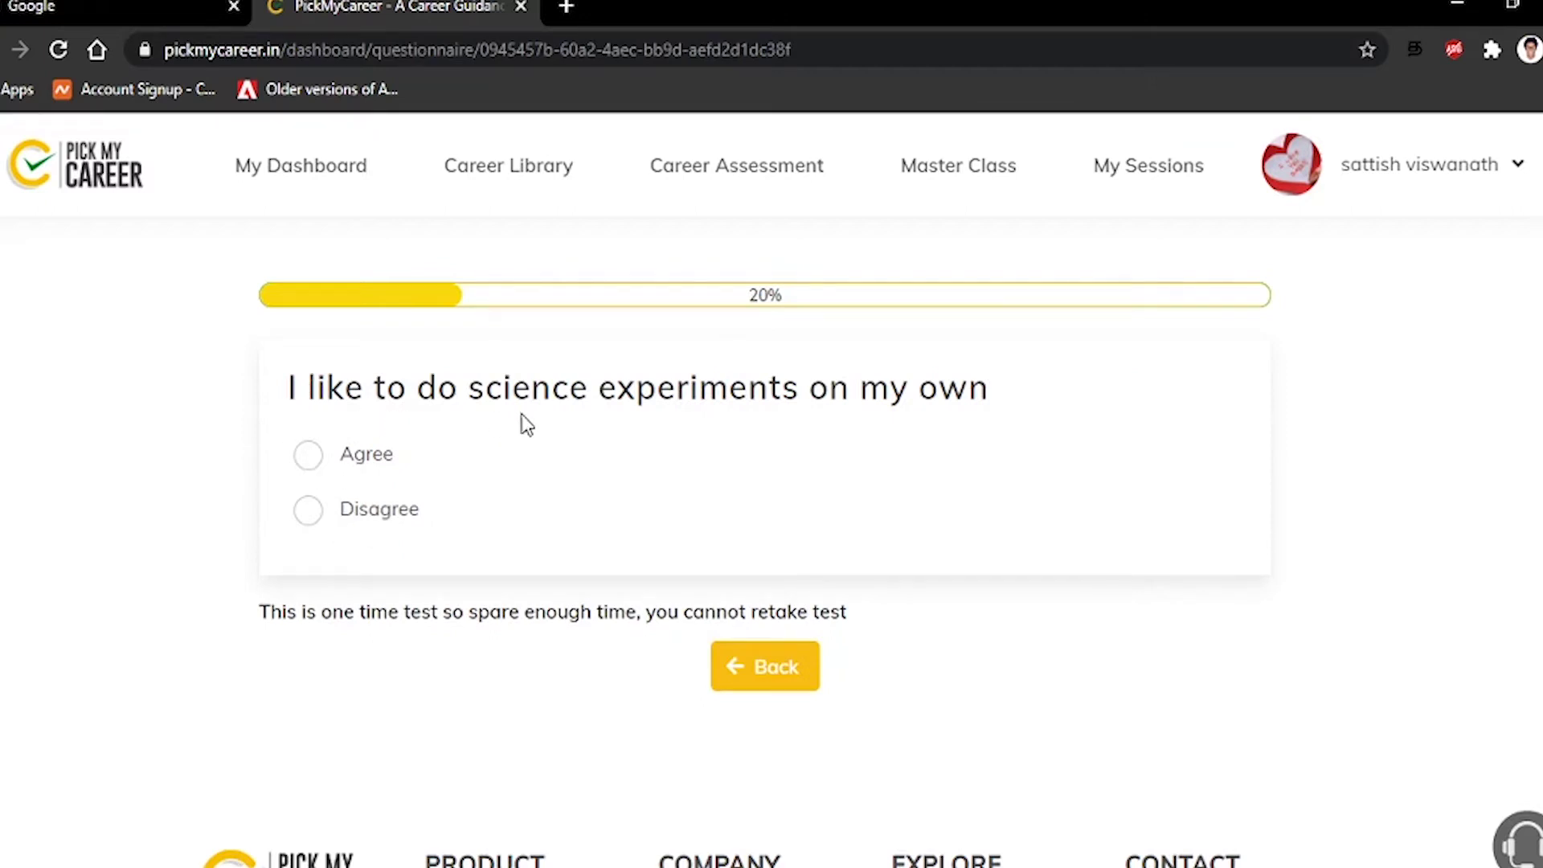
{"action": "left_click", "coordinate": [313, 519]}
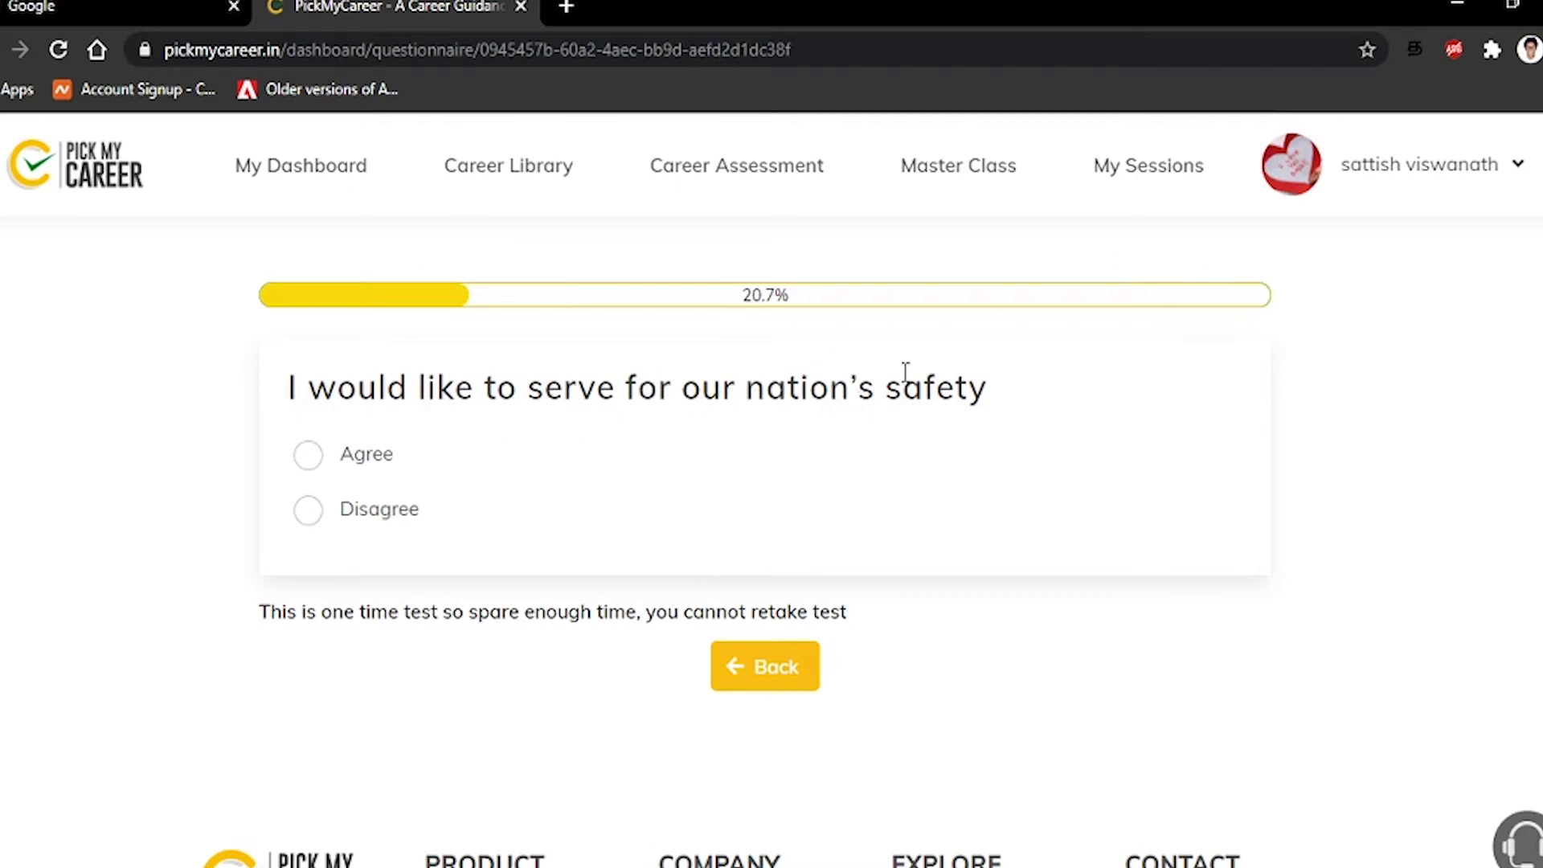
{"action": "left_click", "coordinate": [317, 515]}
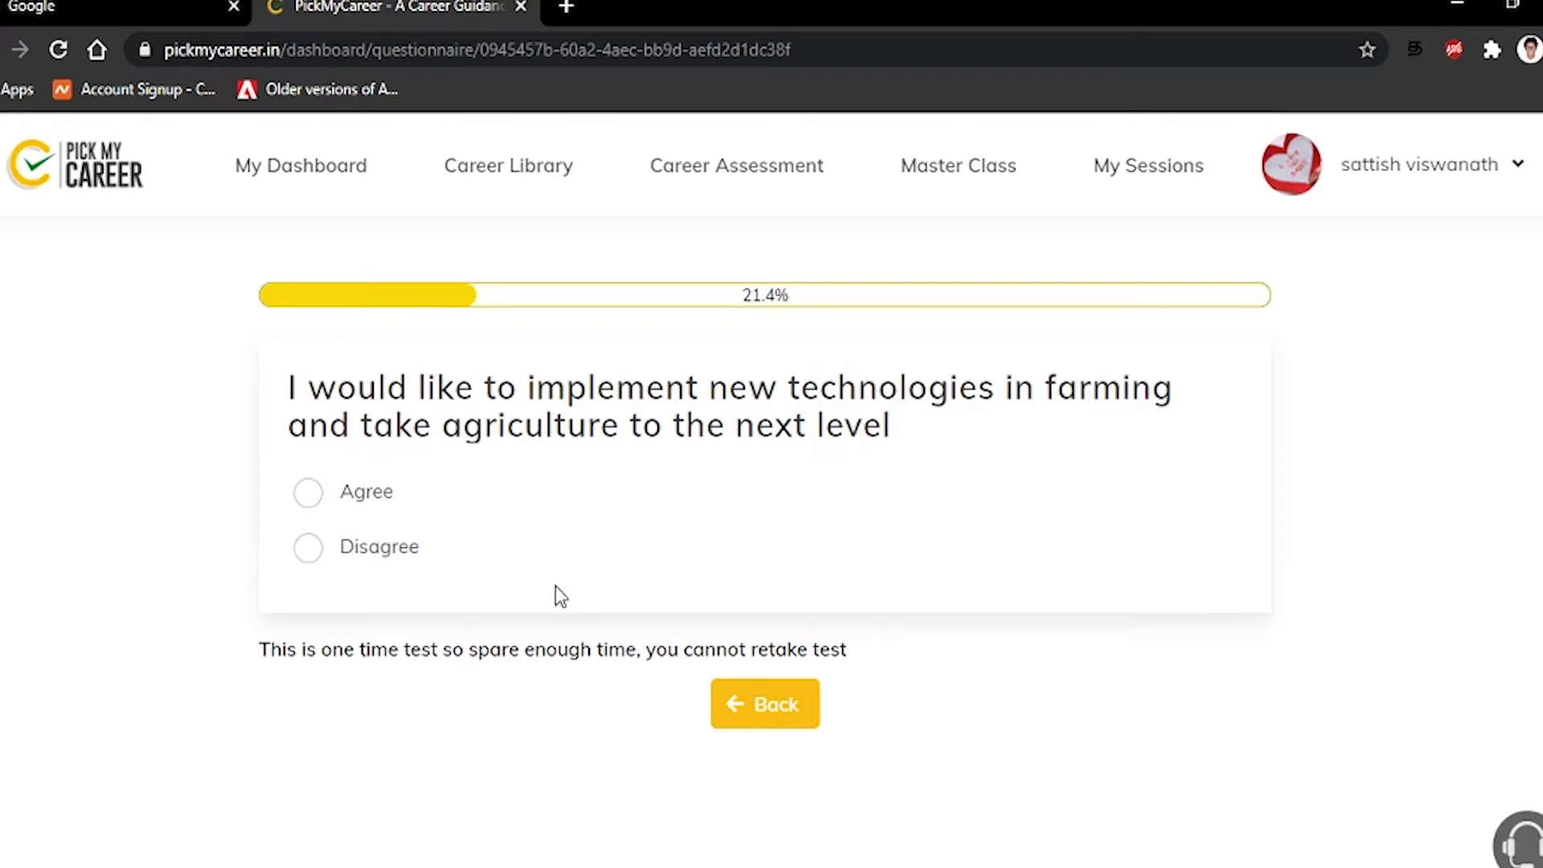
Agree with starting a business, ad ideas and board games; disagree with farming, marine biology, maths, calories, crafting
{"action": "left_click", "coordinate": [309, 566]}
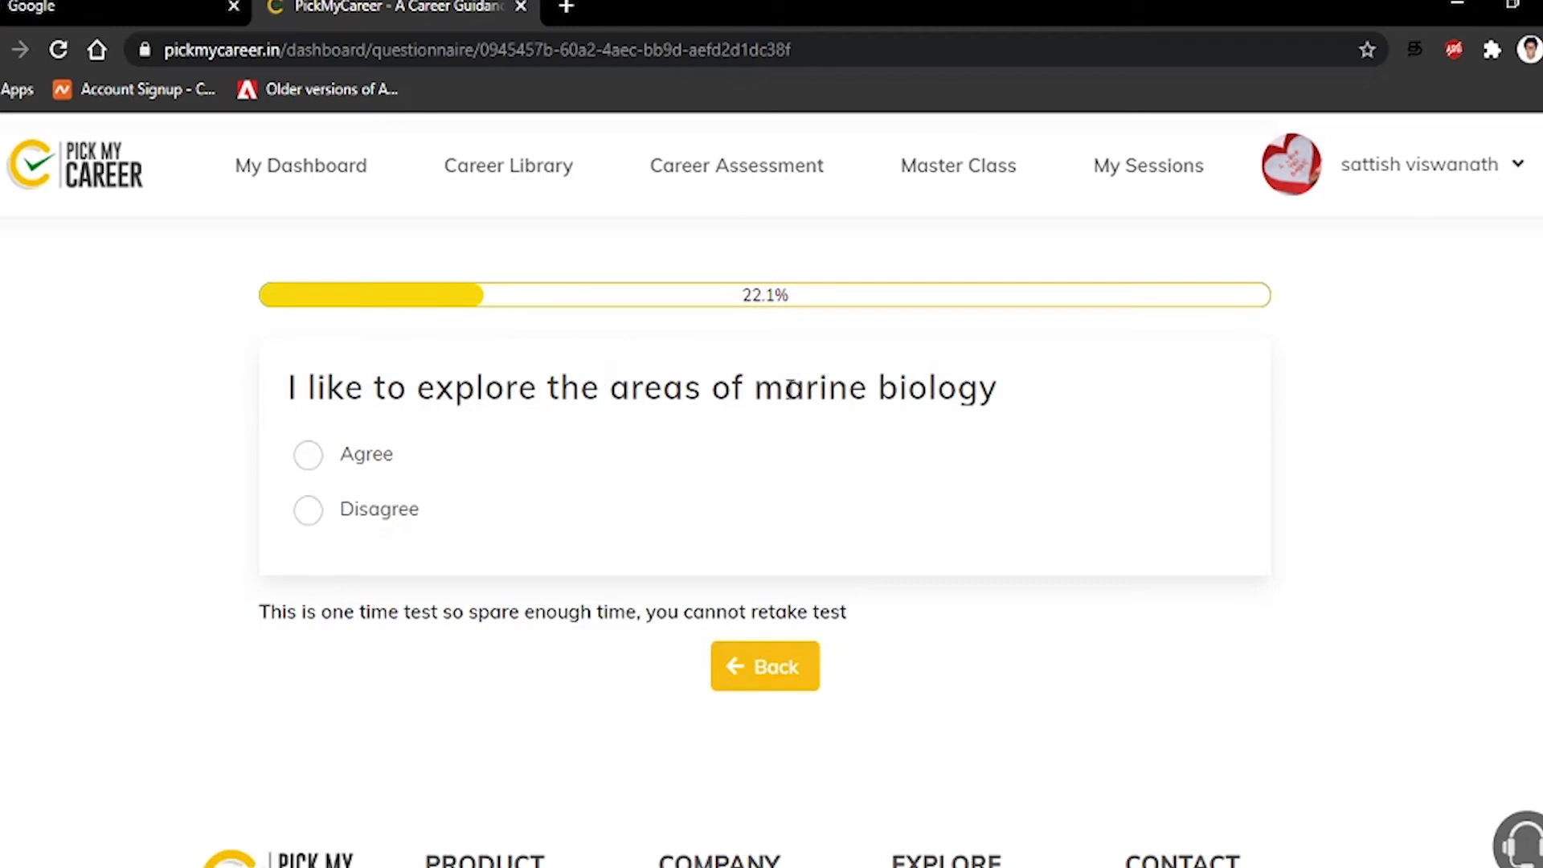
{"action": "left_click", "coordinate": [317, 517]}
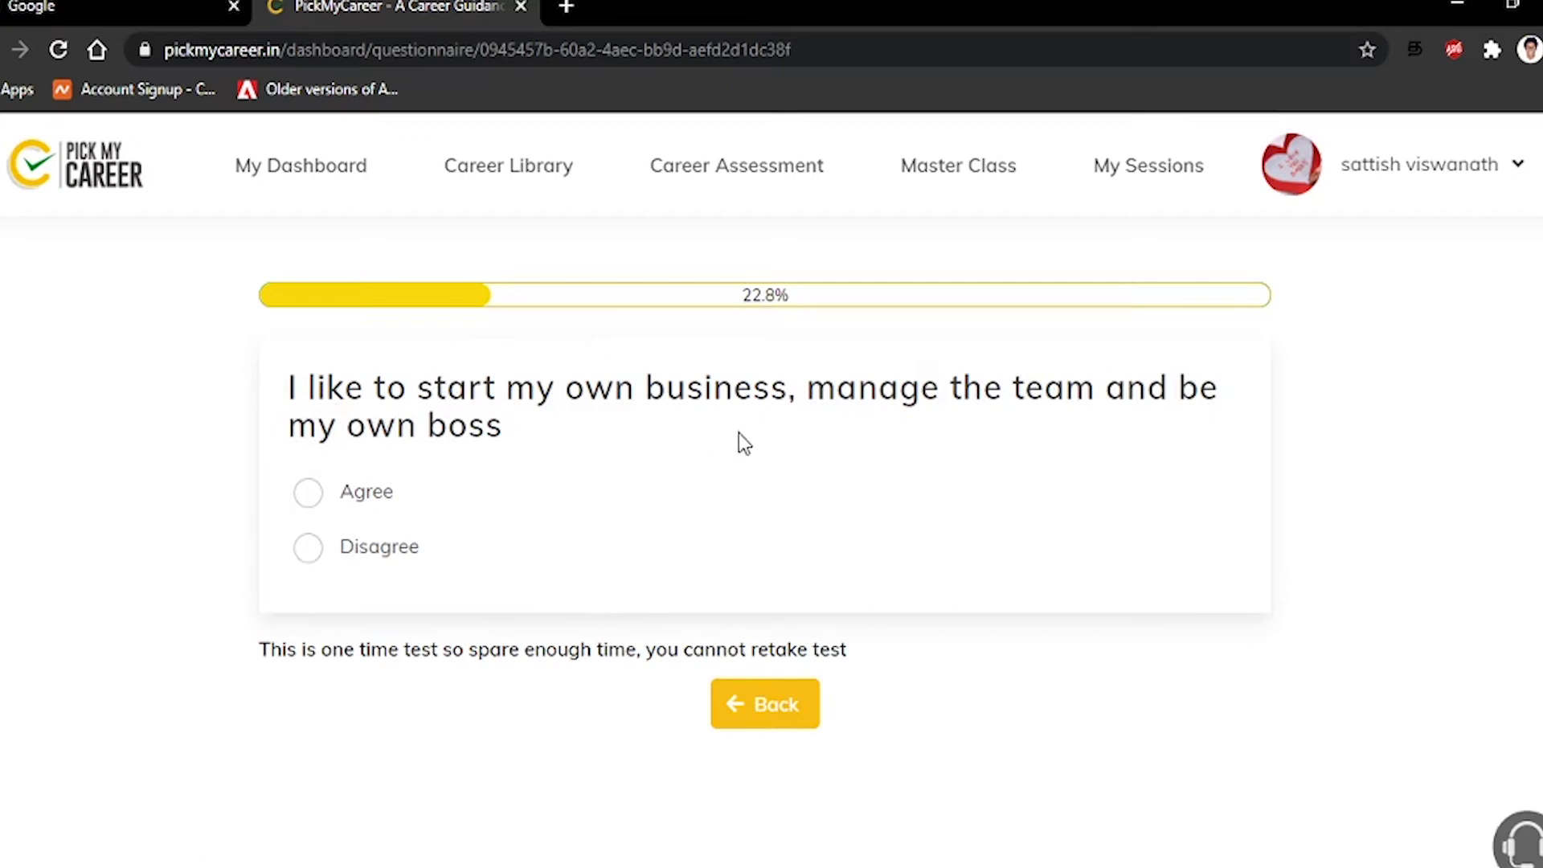
{"action": "left_click", "coordinate": [311, 495]}
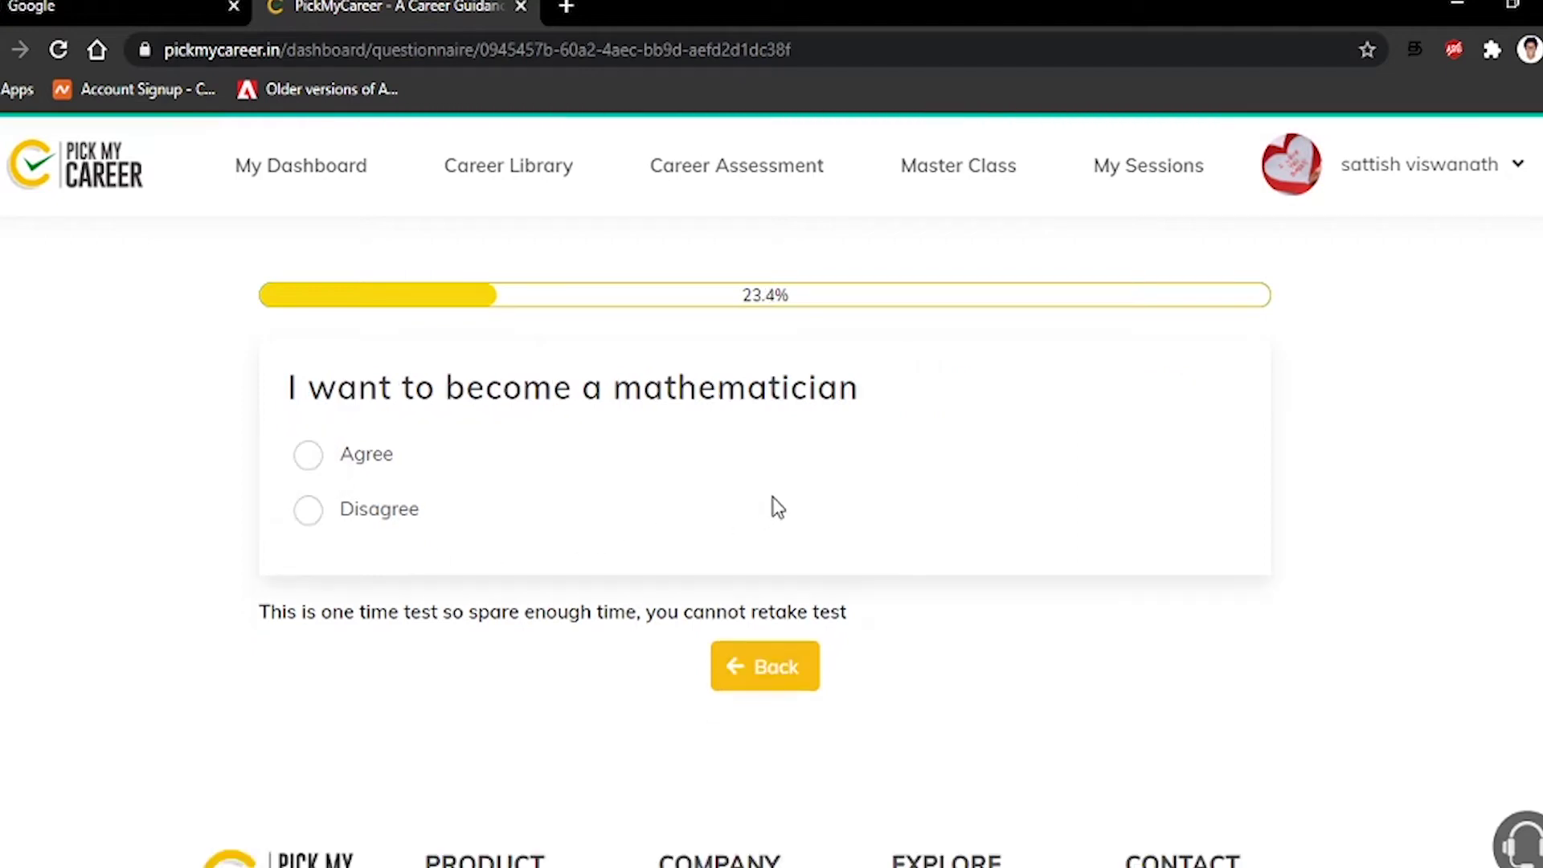
{"action": "left_click", "coordinate": [308, 515]}
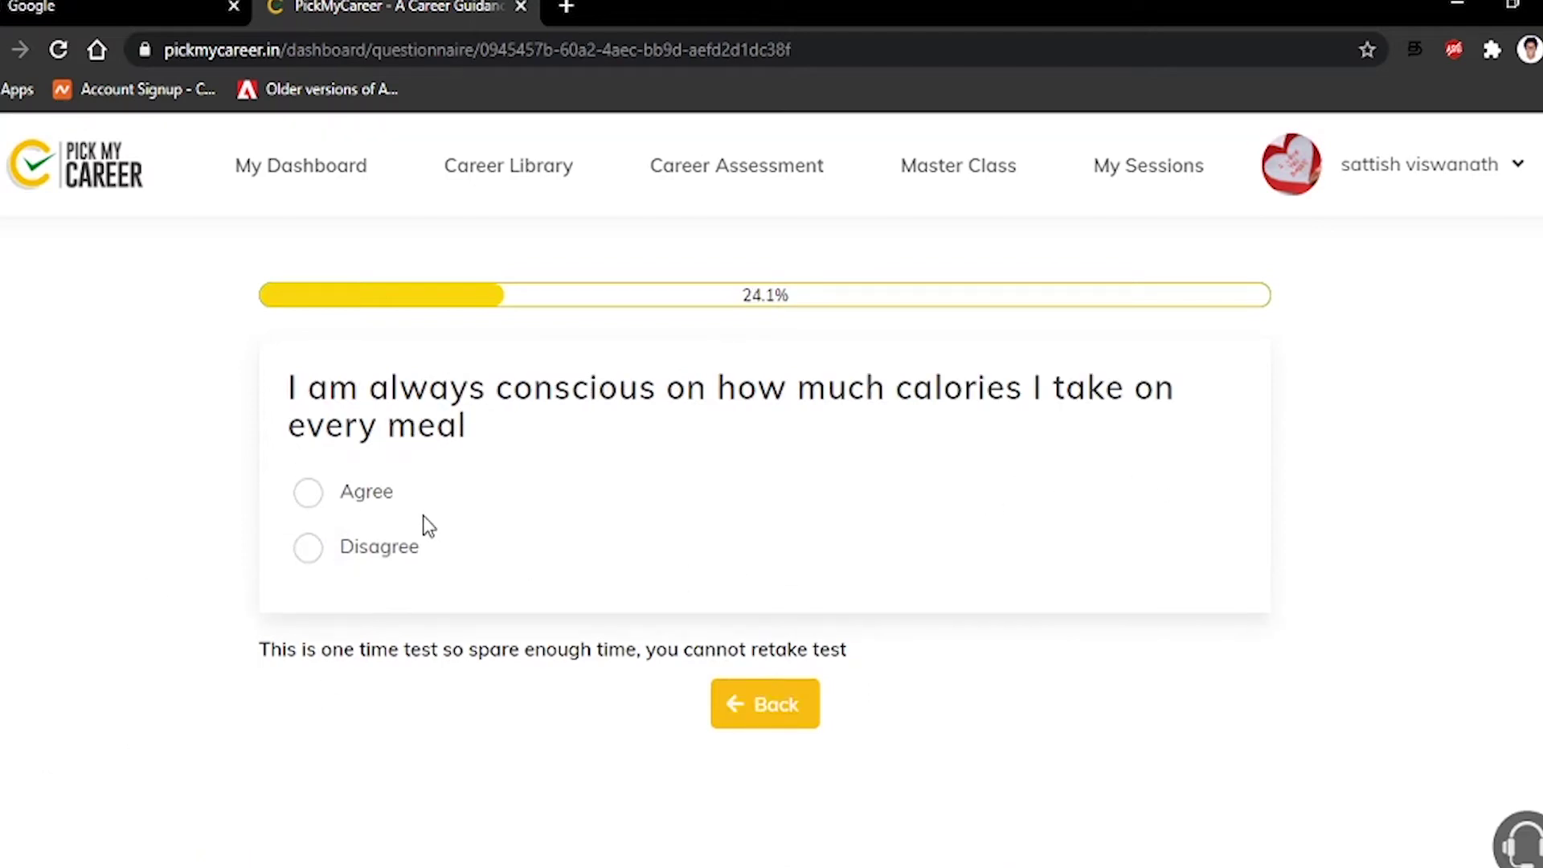
{"action": "left_click", "coordinate": [313, 550]}
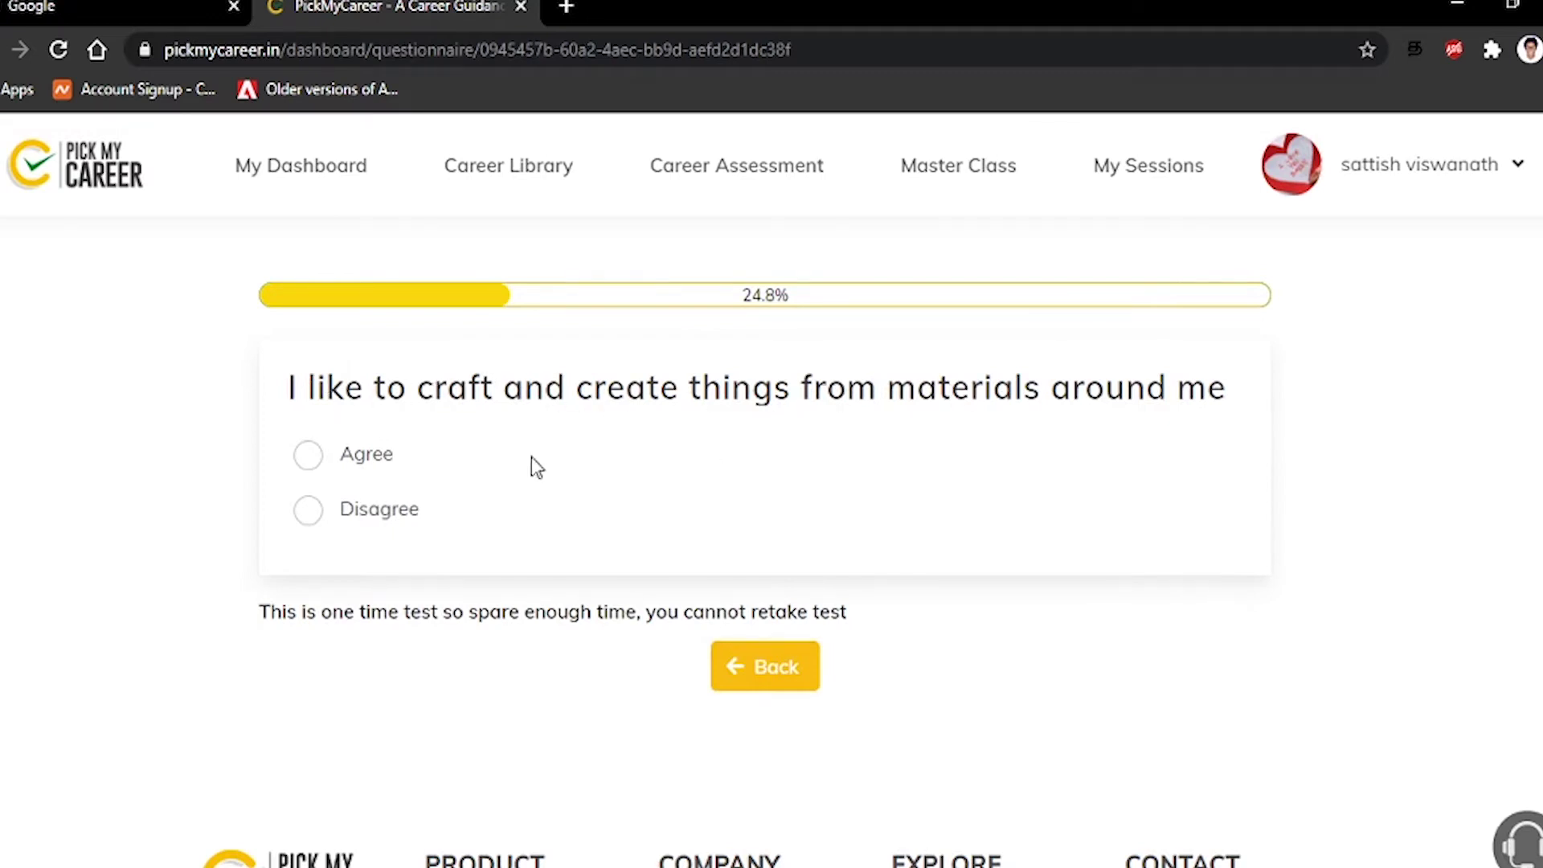
{"action": "left_click", "coordinate": [310, 515]}
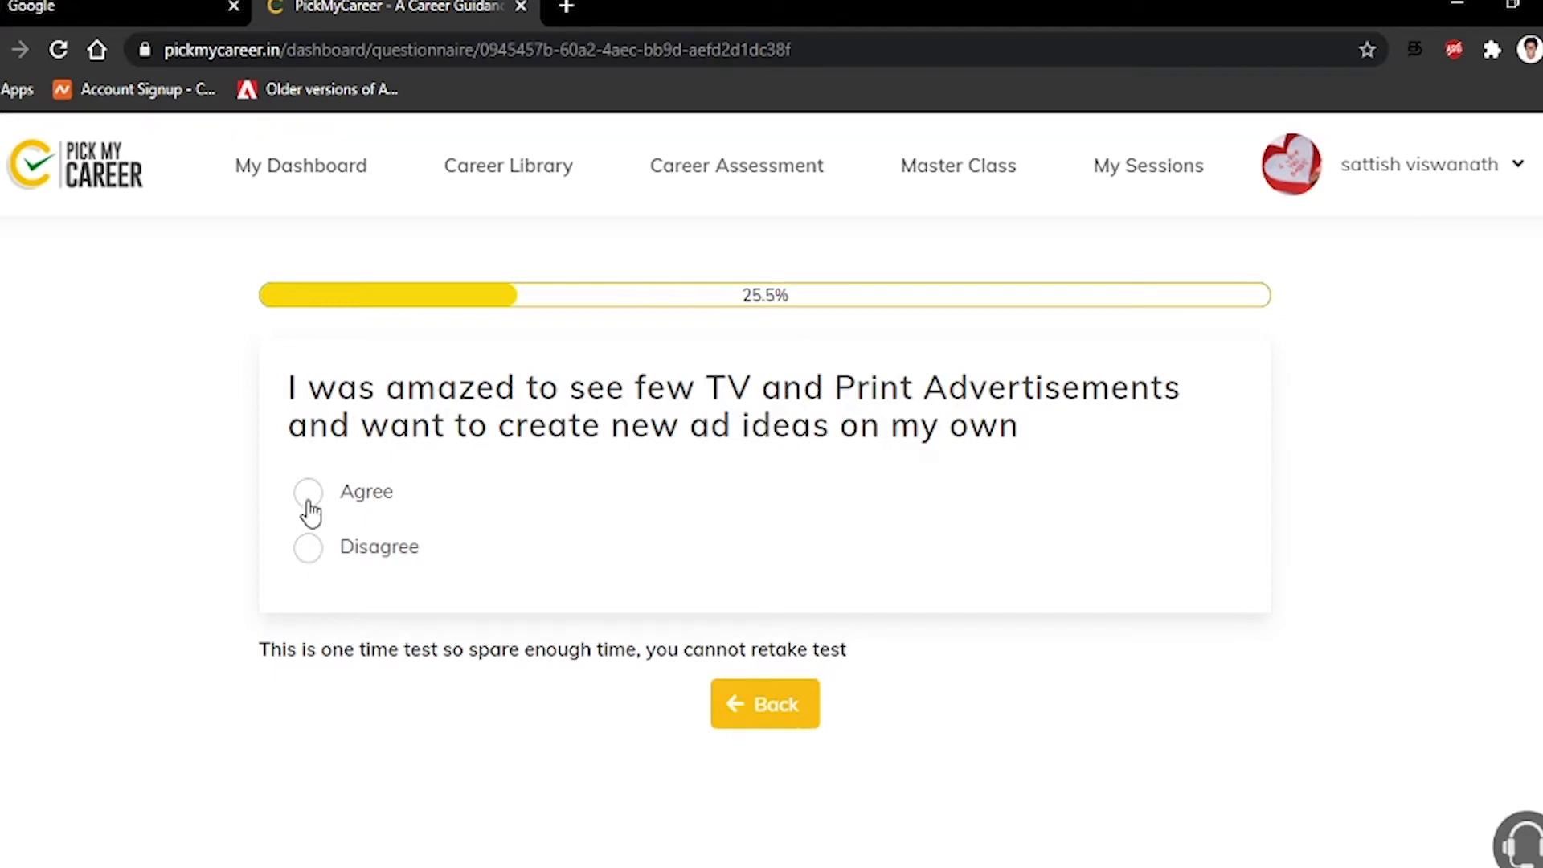
{"action": "left_click", "coordinate": [312, 505]}
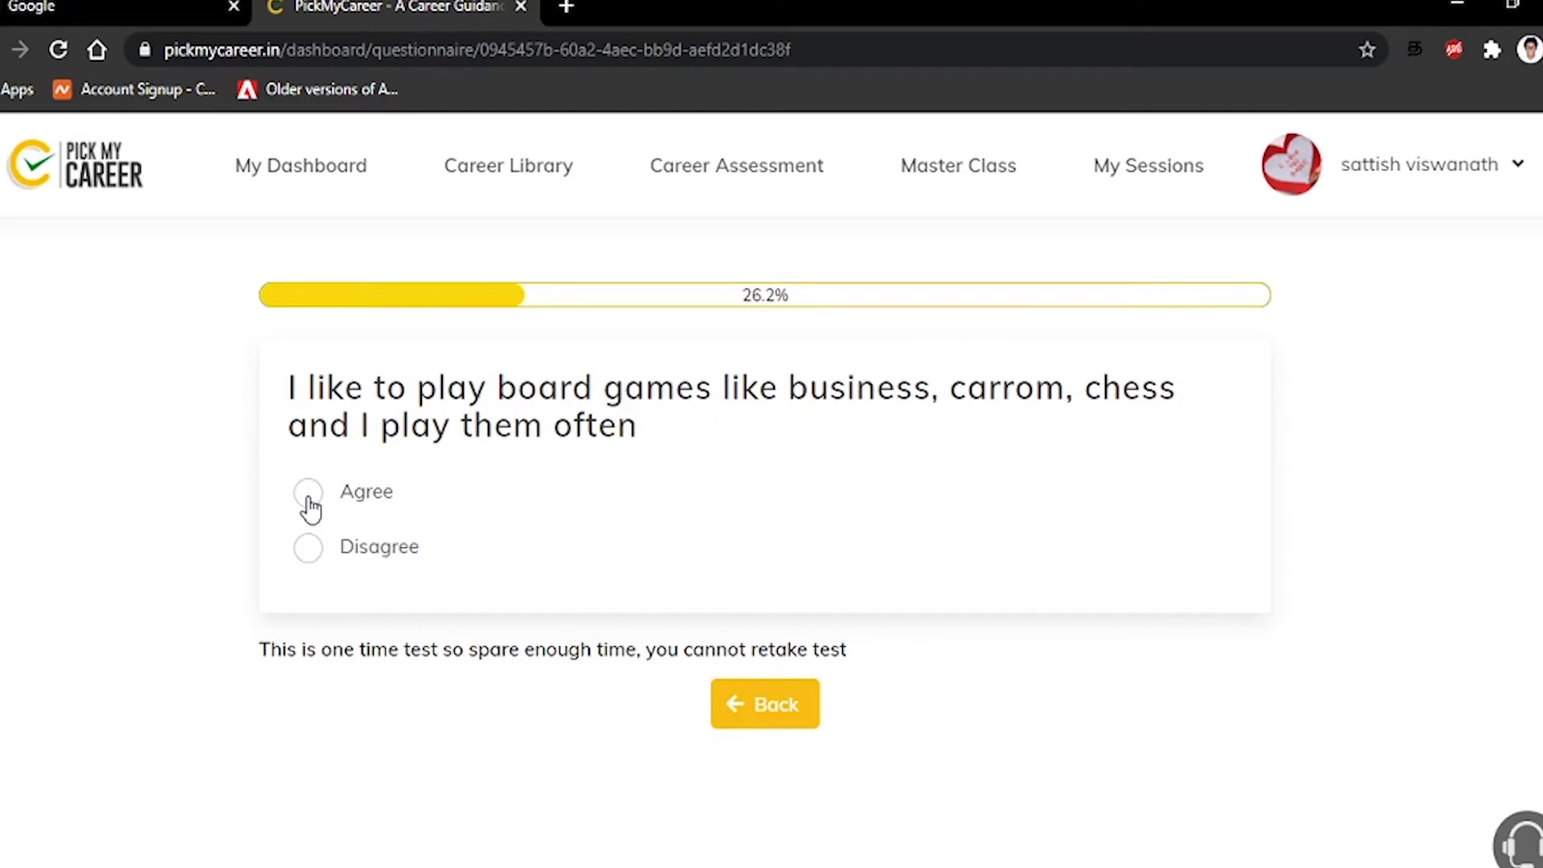
{"action": "left_click", "coordinate": [309, 497]}
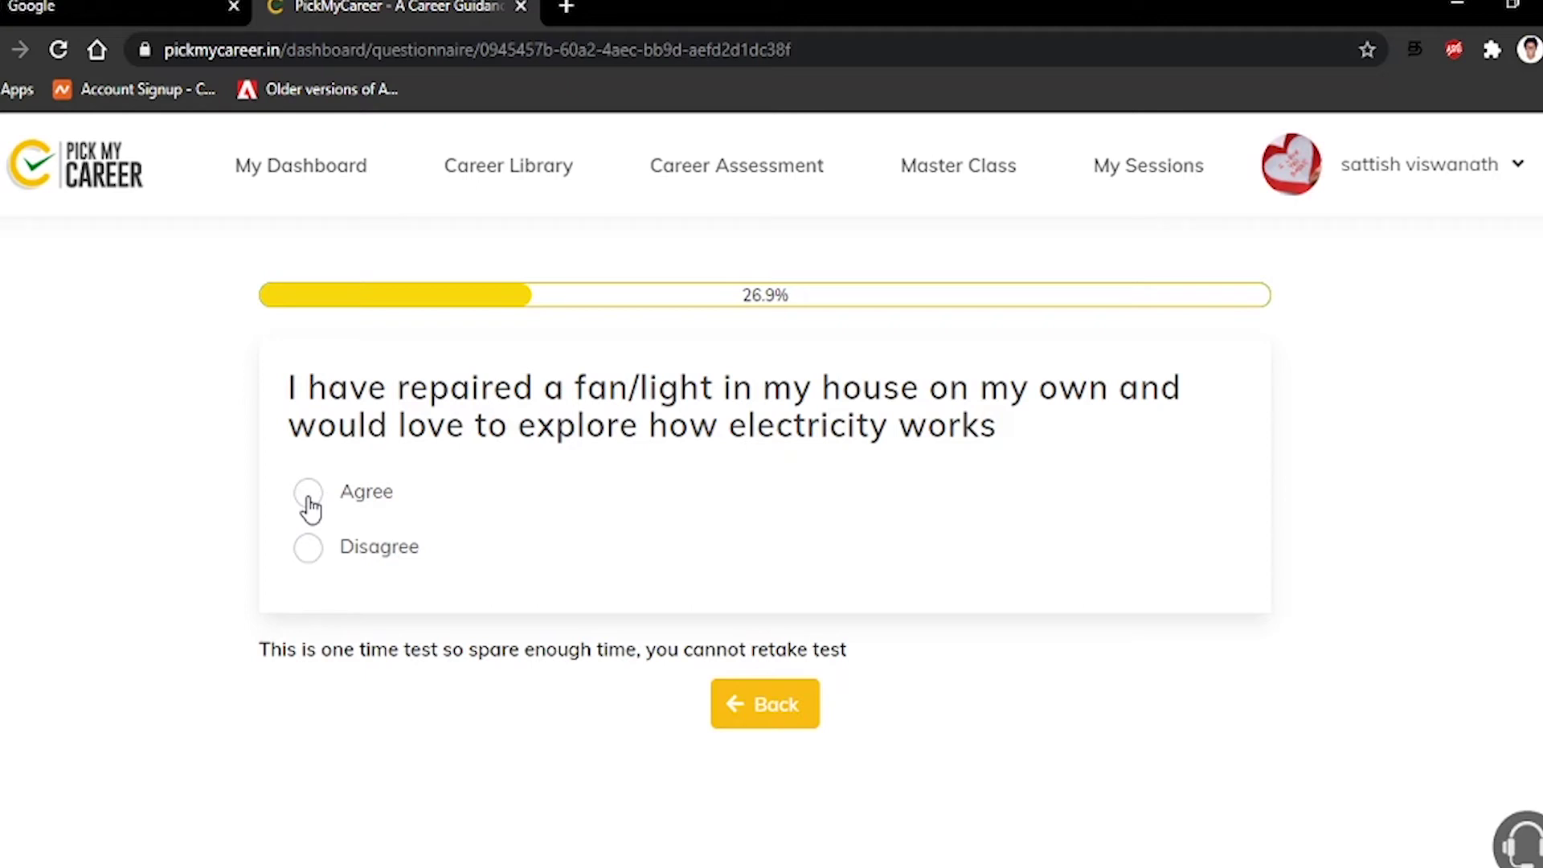
Disagree with fan/light repair, TV/fridge repair, defense jobs and learning arts from professionals
{"action": "left_click", "coordinate": [310, 549]}
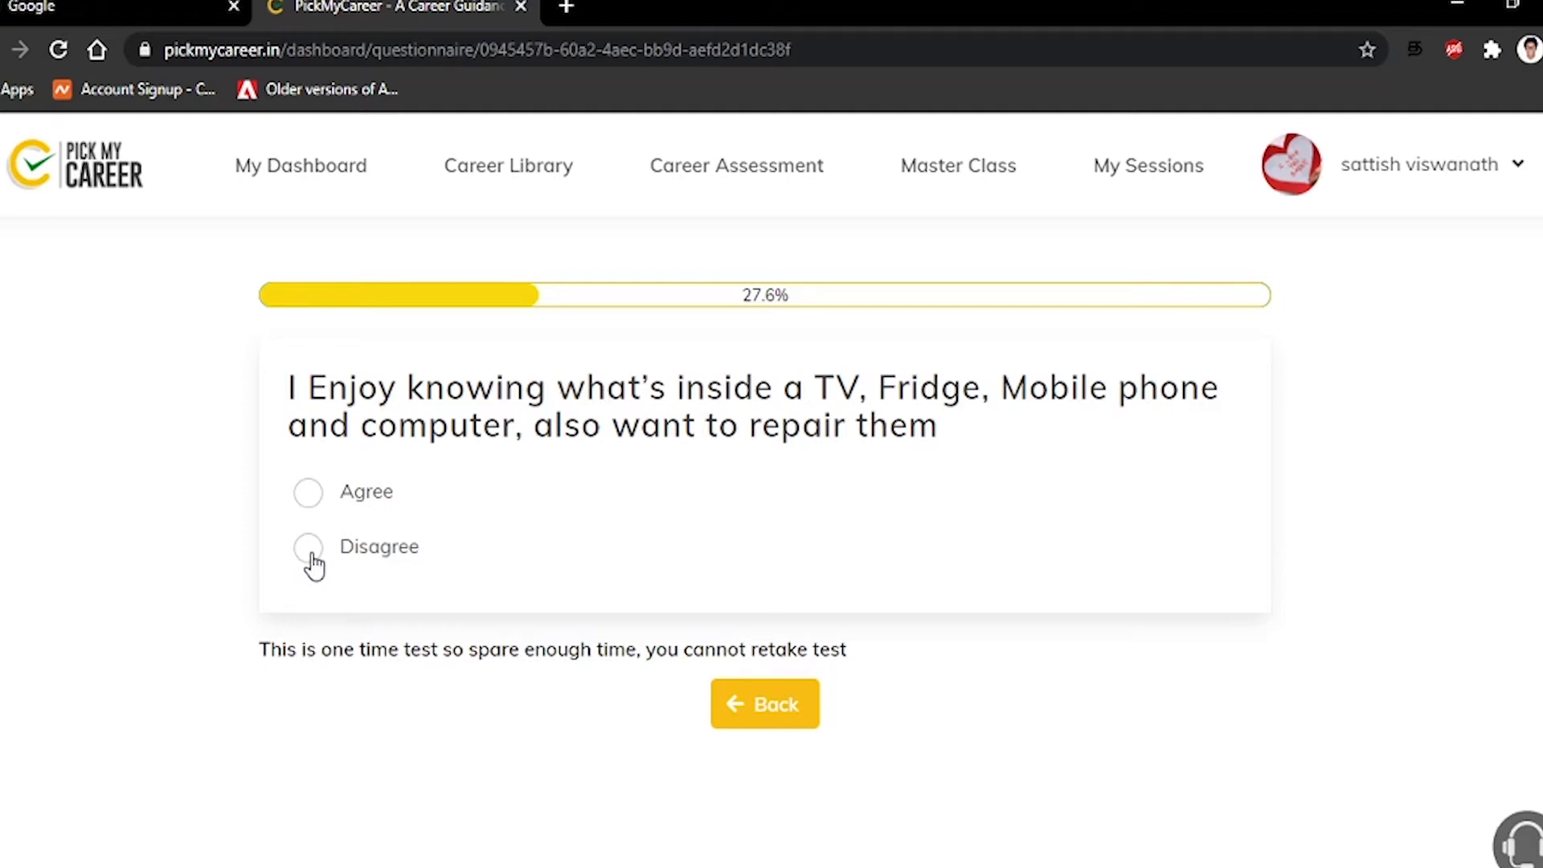
{"action": "left_click", "coordinate": [310, 555]}
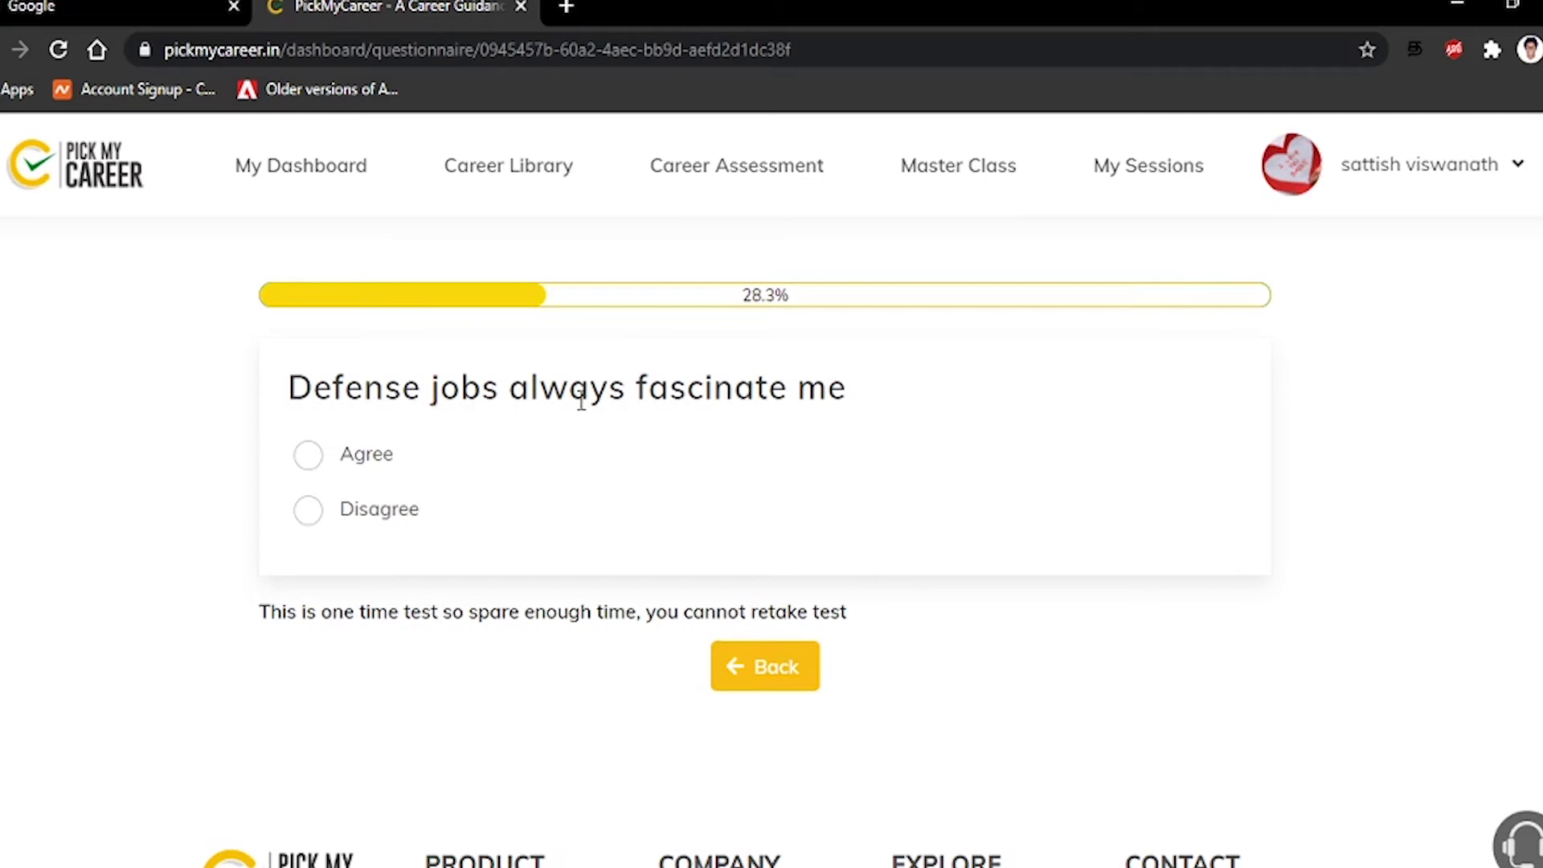
{"action": "left_click", "coordinate": [310, 512]}
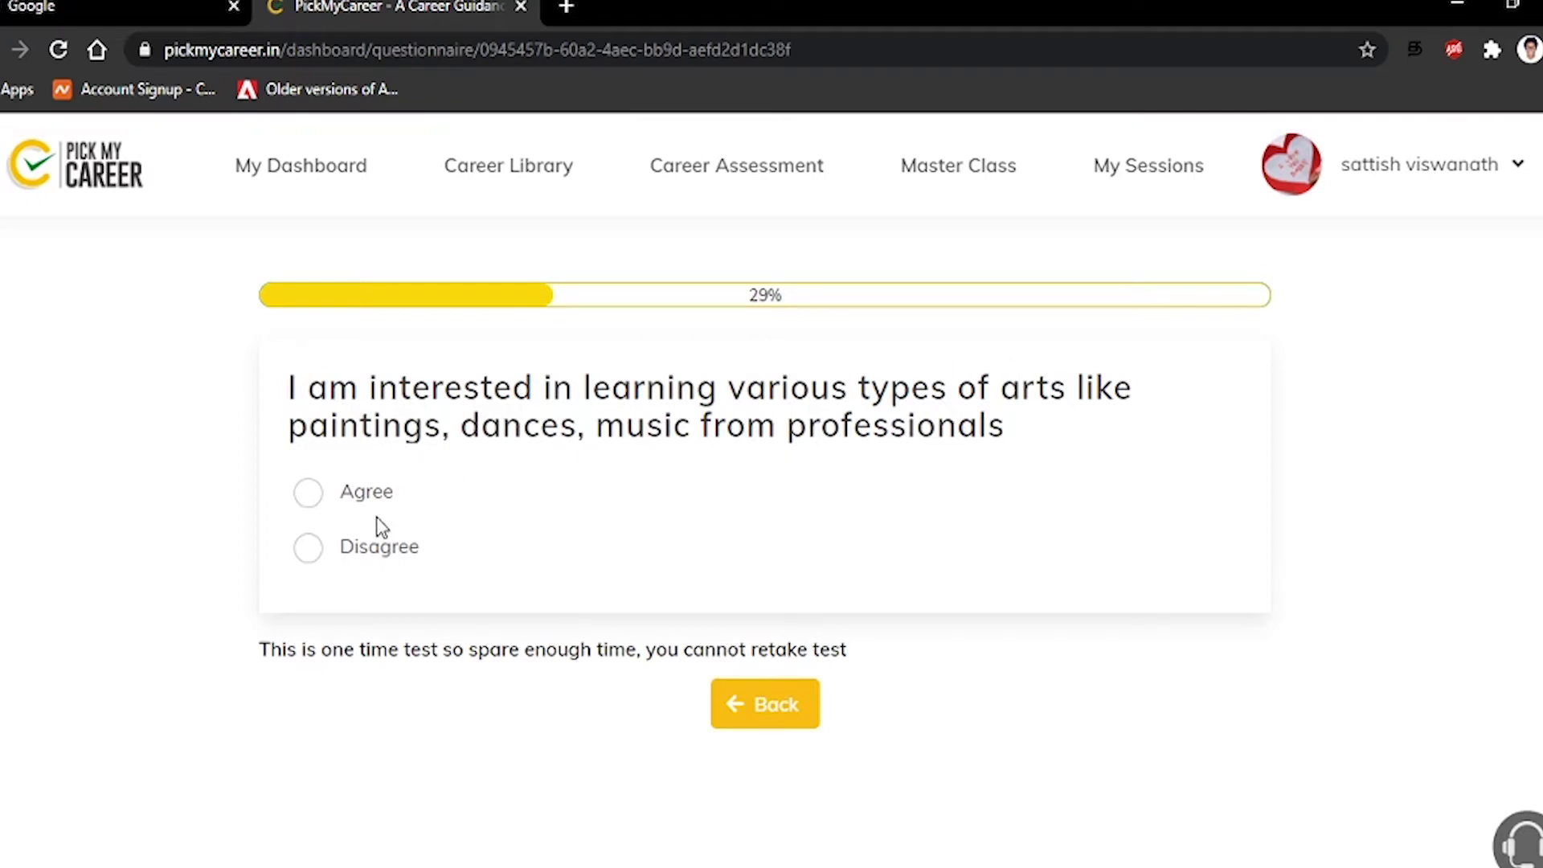
{"action": "left_click", "coordinate": [350, 561]}
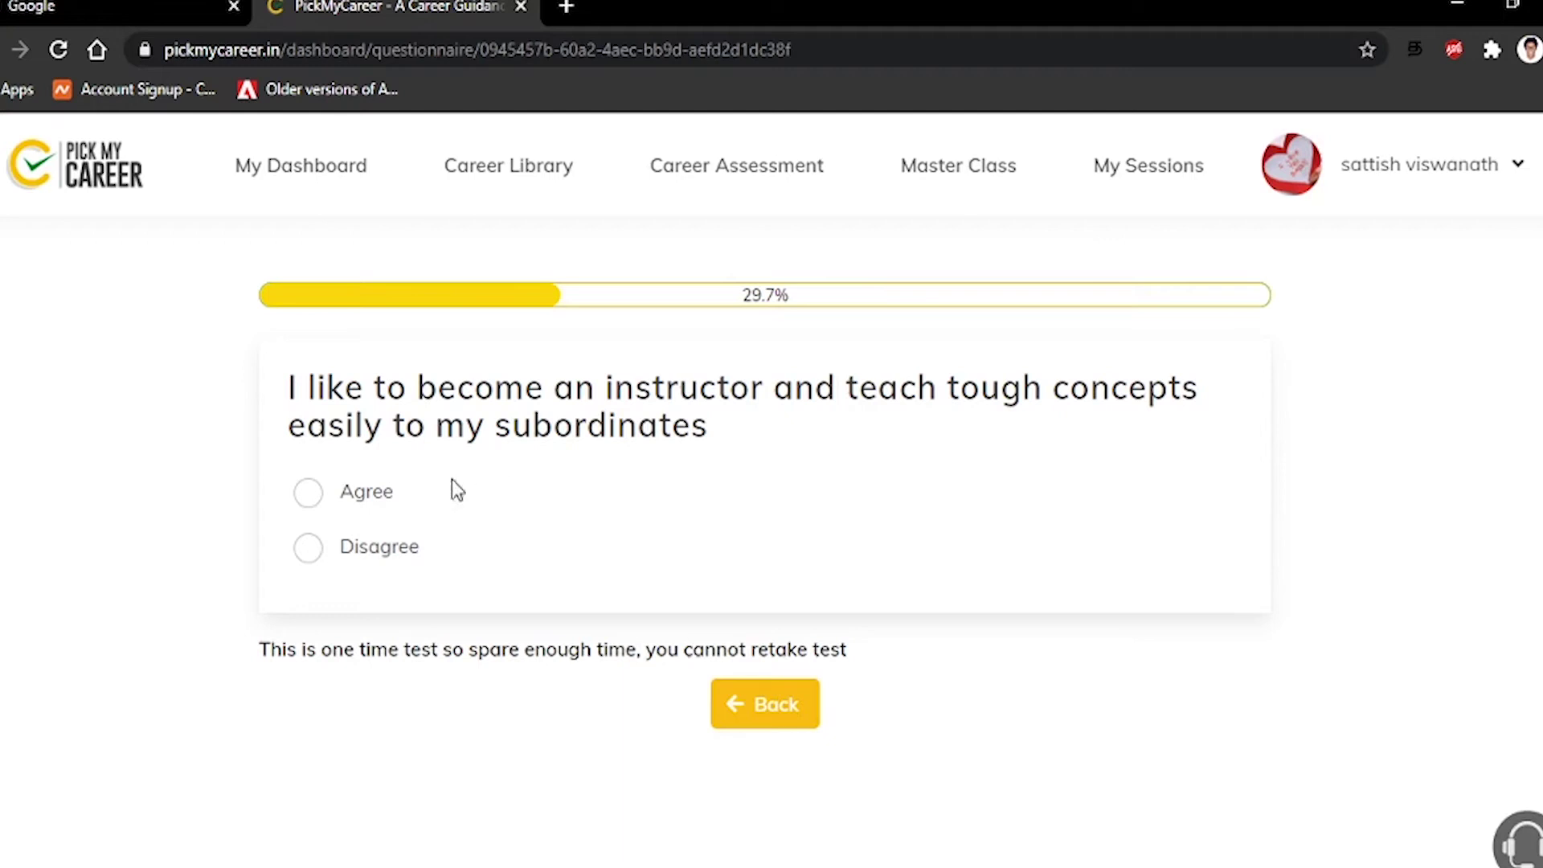
Agree with becoming an instructor and building software; disagree with agriculture, accounting software, teaching, fashion
{"action": "left_click", "coordinate": [358, 498]}
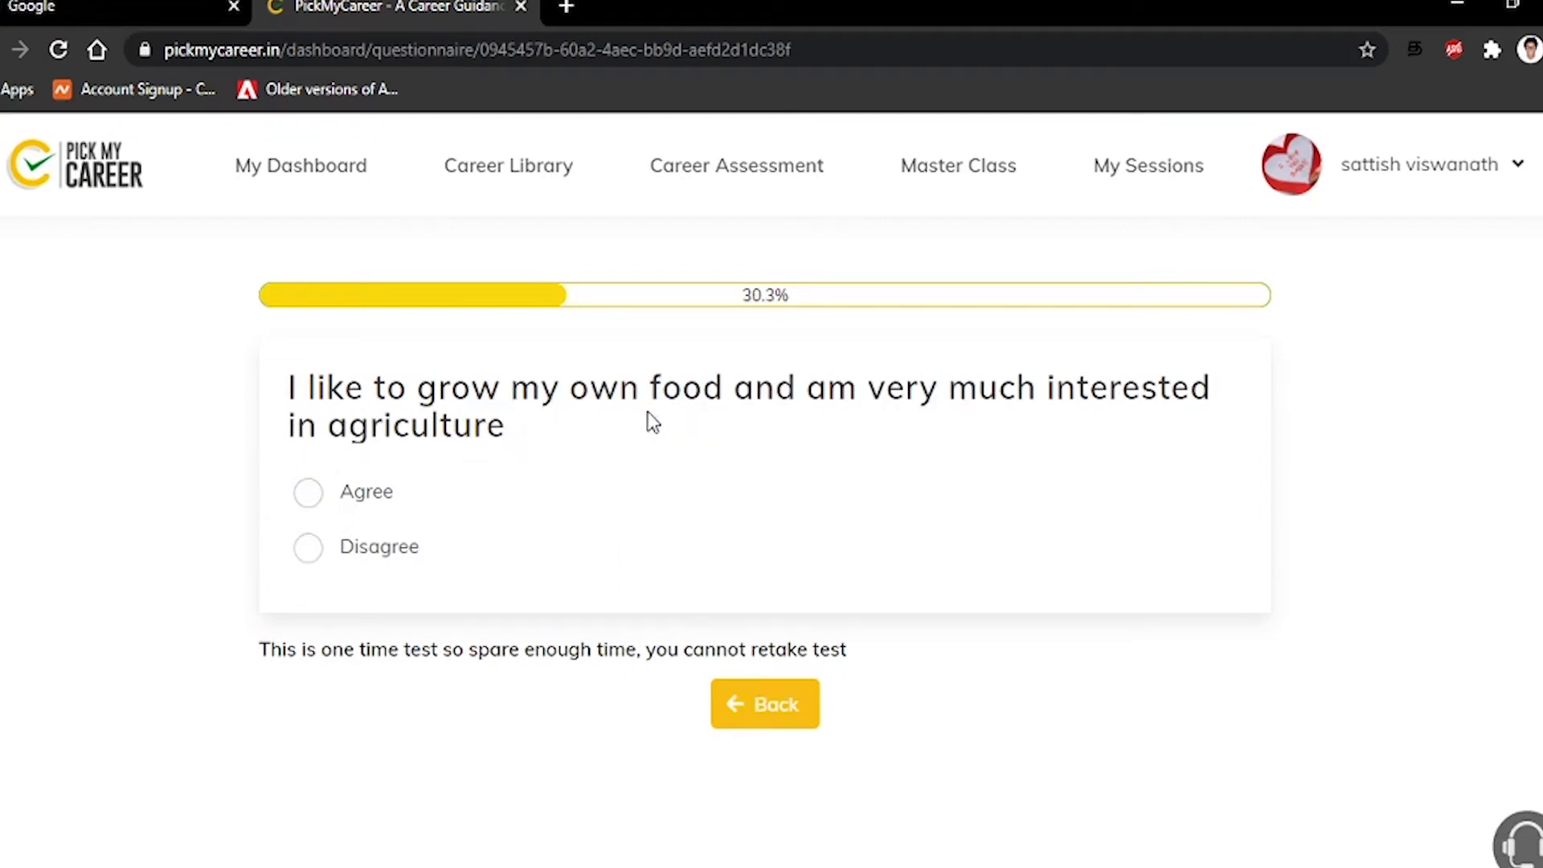
{"action": "left_click", "coordinate": [358, 562]}
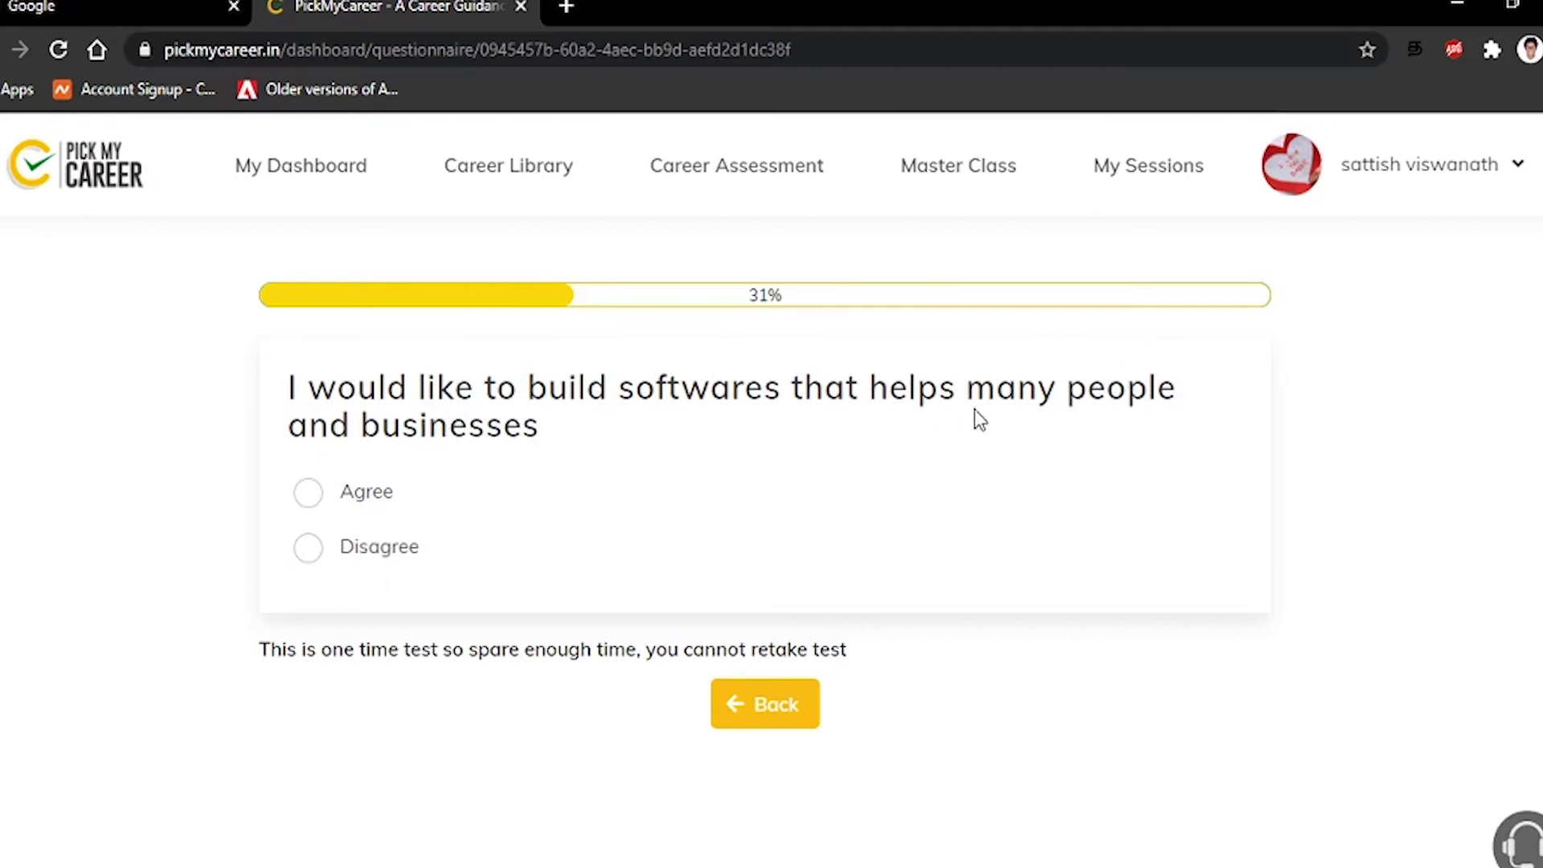
{"action": "left_click", "coordinate": [369, 509]}
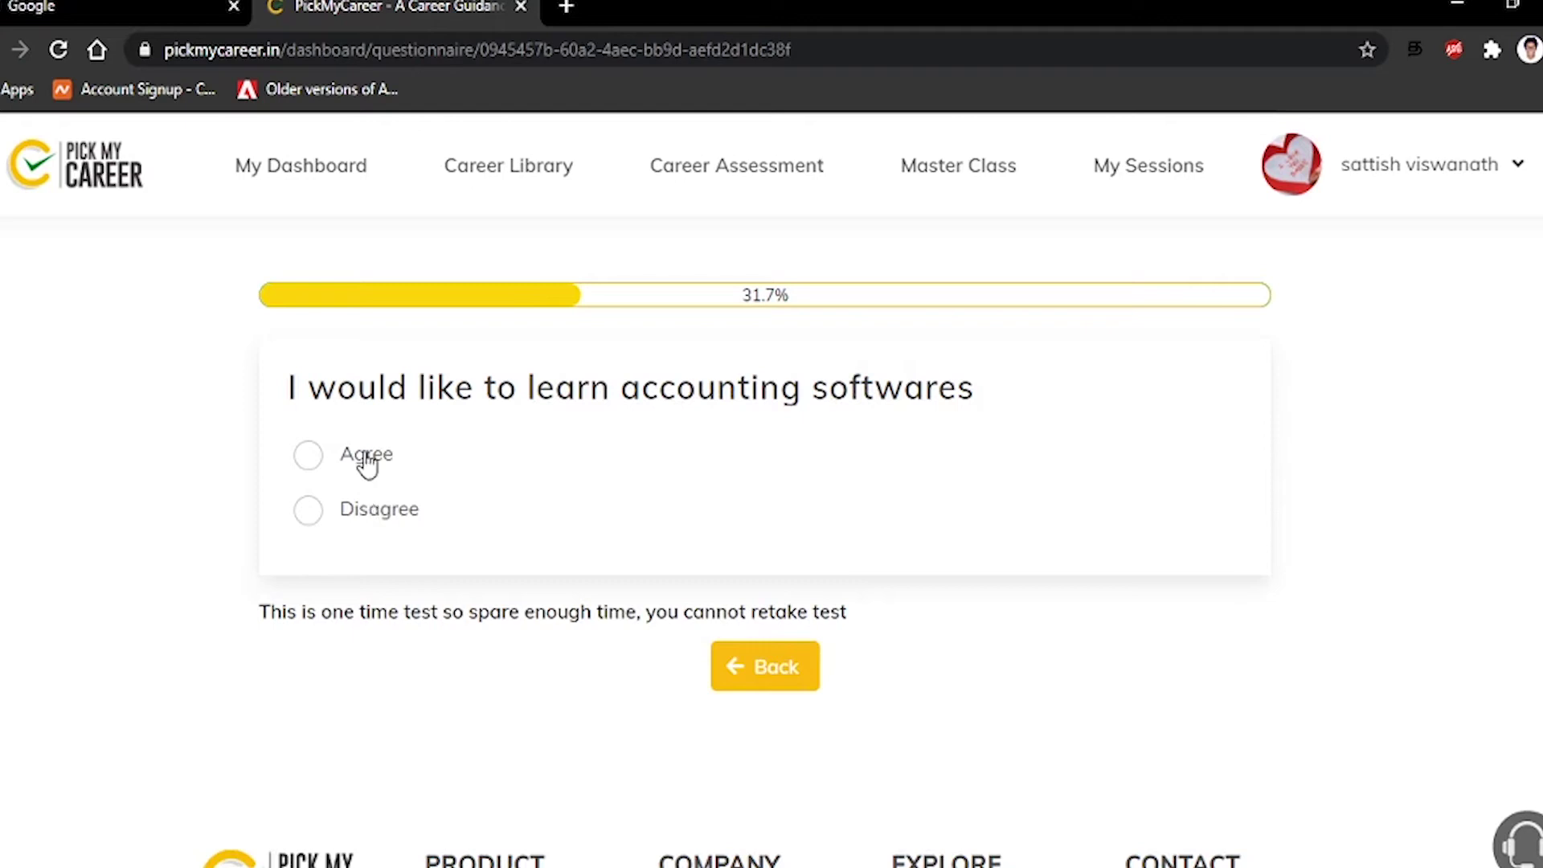
{"action": "left_click", "coordinate": [373, 522]}
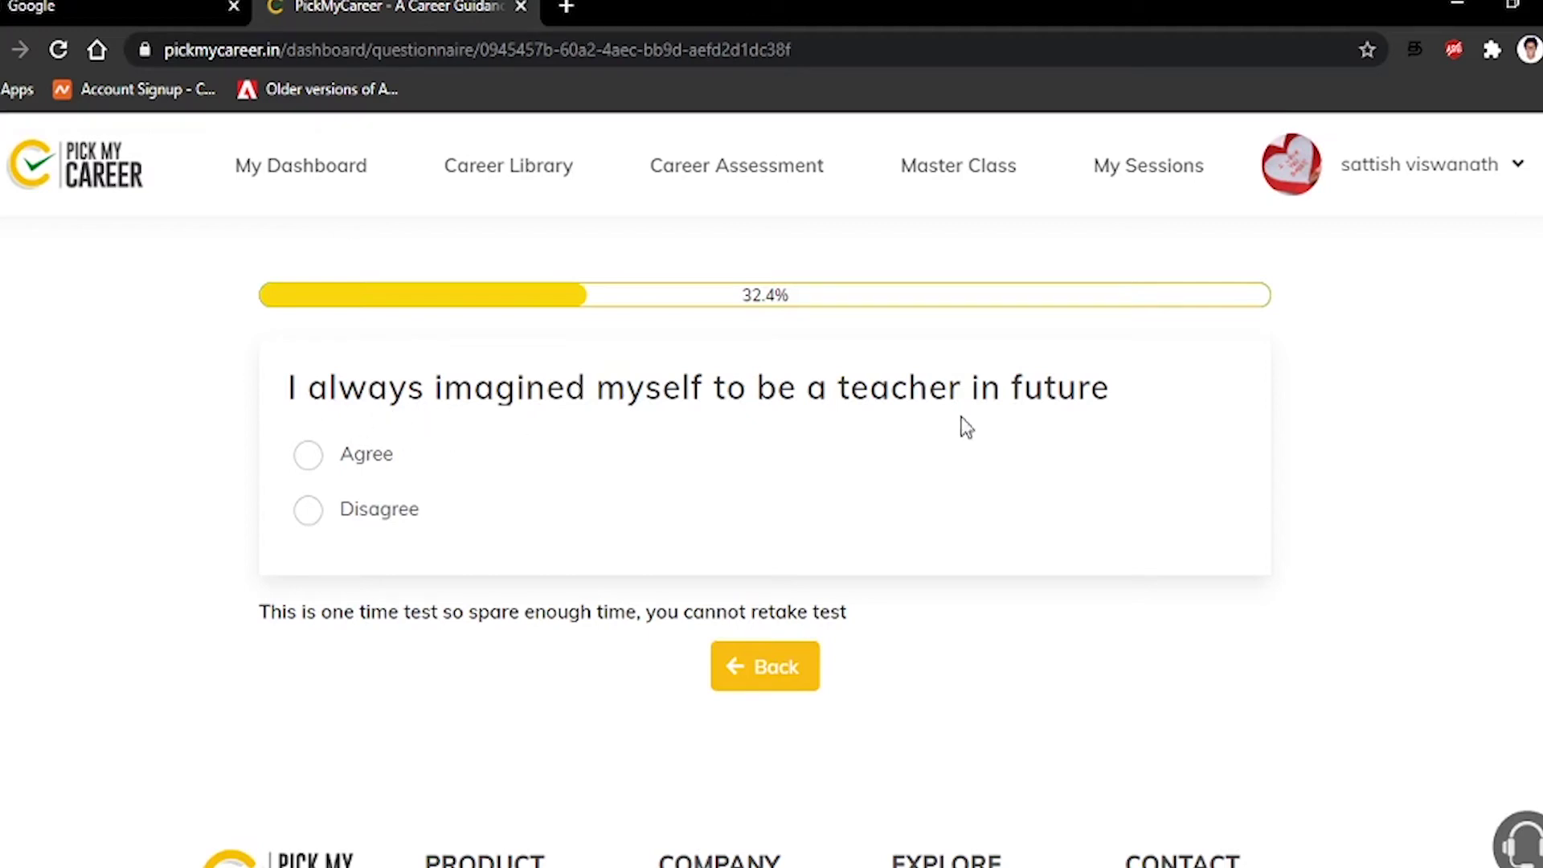
{"action": "left_click", "coordinate": [375, 524]}
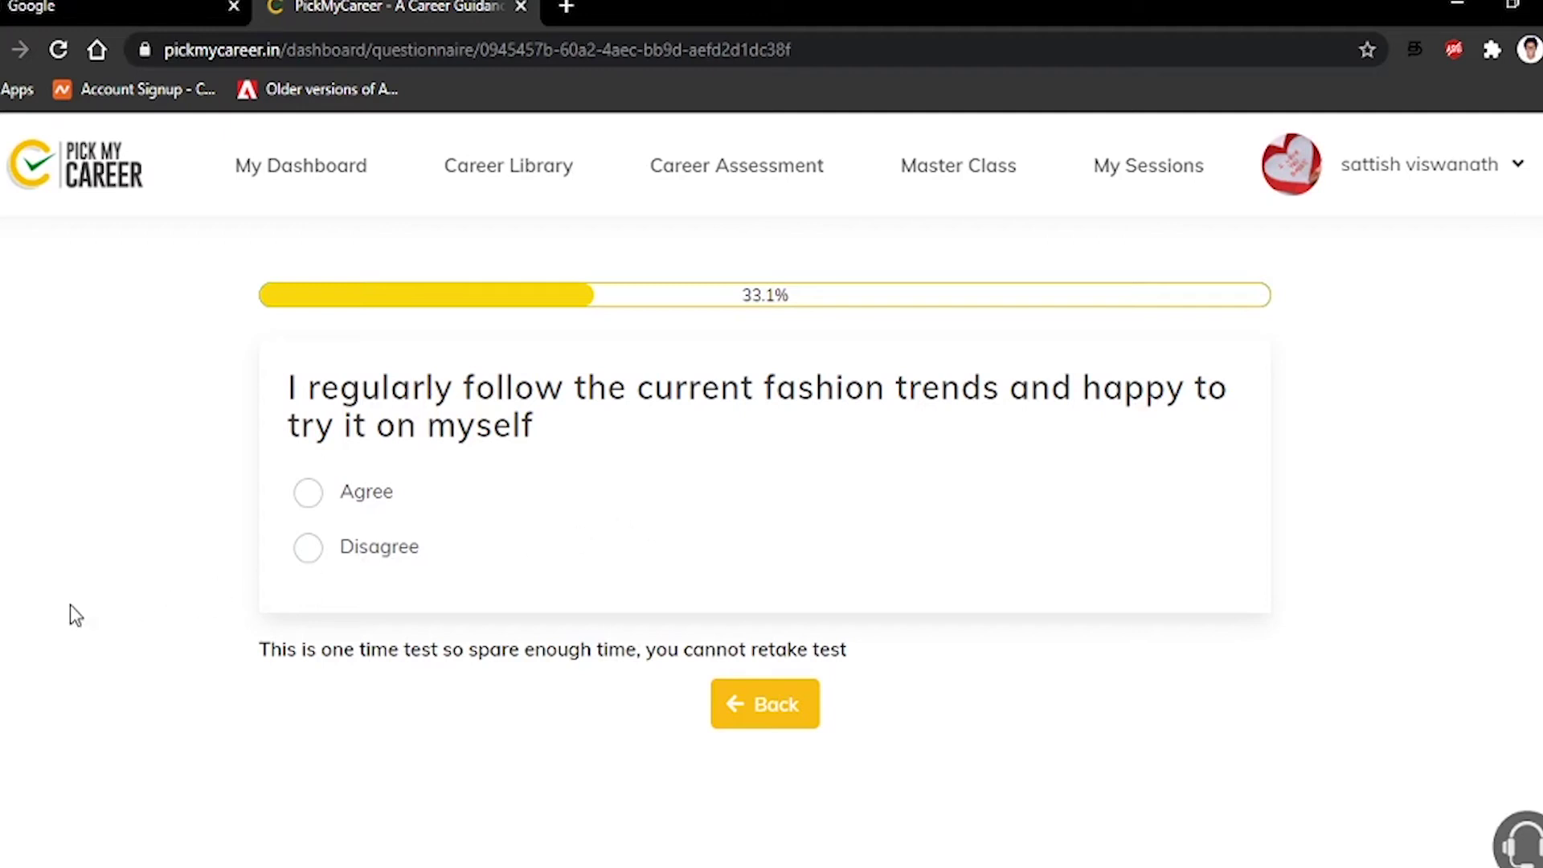
{"action": "left_click", "coordinate": [412, 548]}
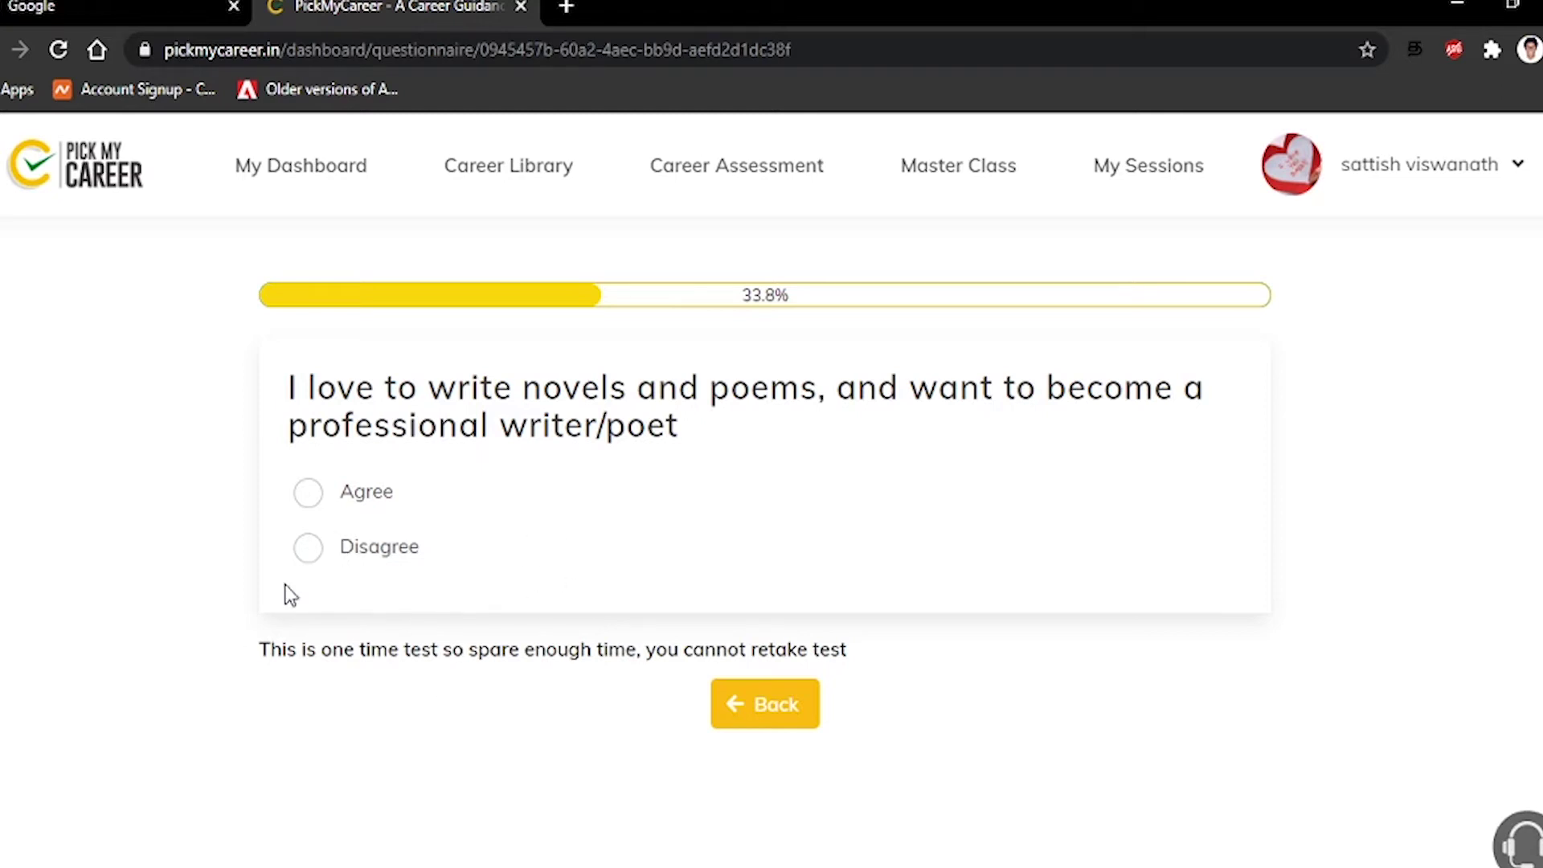
Agree with volunteering and protesting; disagree with writer/poet, chemical reactions and professional dancer
{"action": "left_click", "coordinate": [311, 551]}
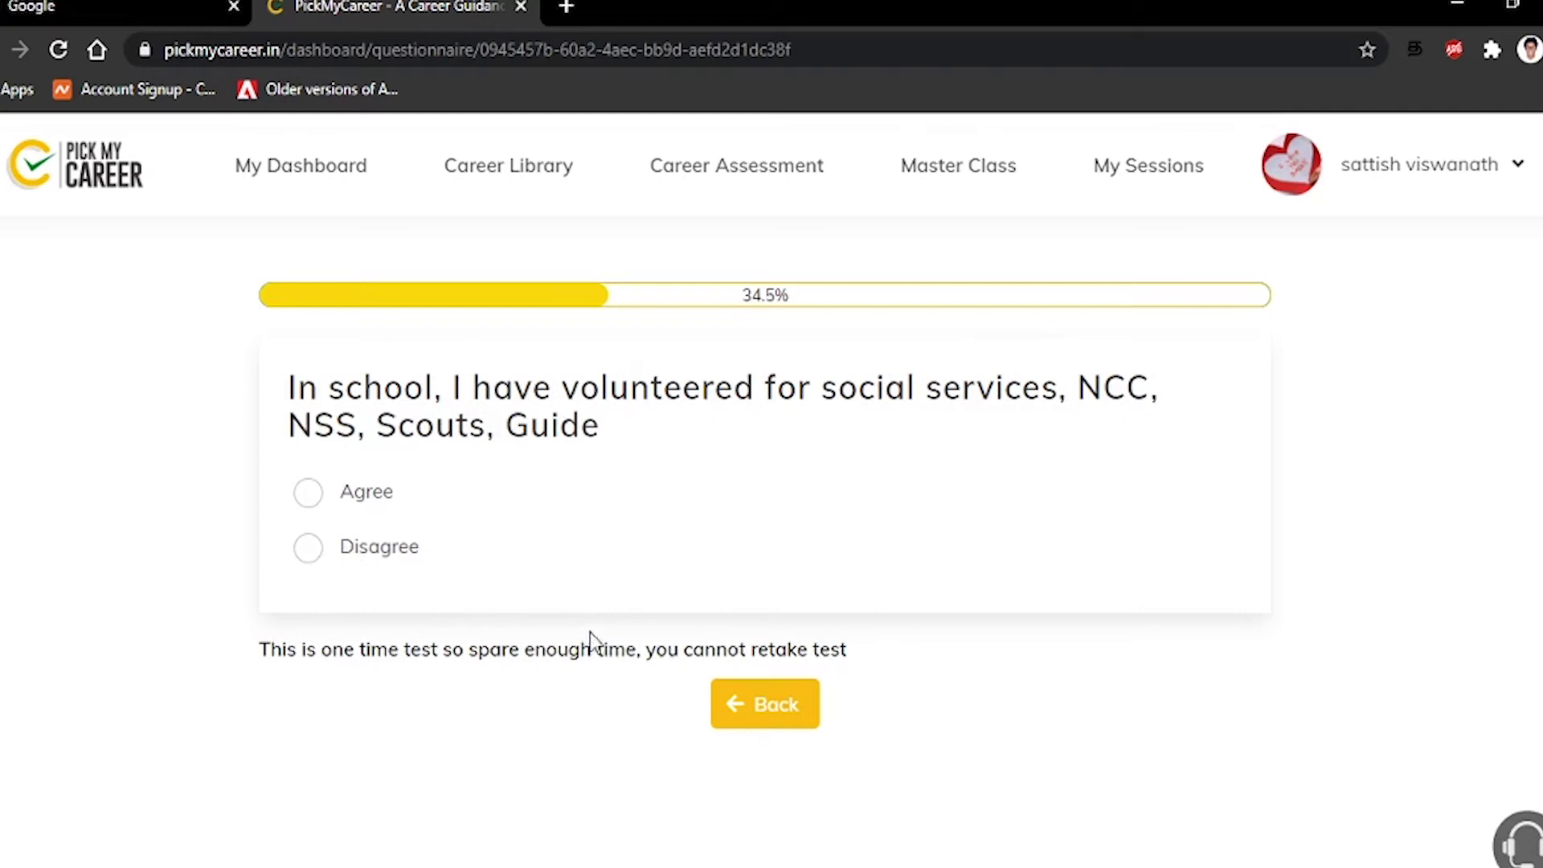
{"action": "left_click", "coordinate": [350, 507]}
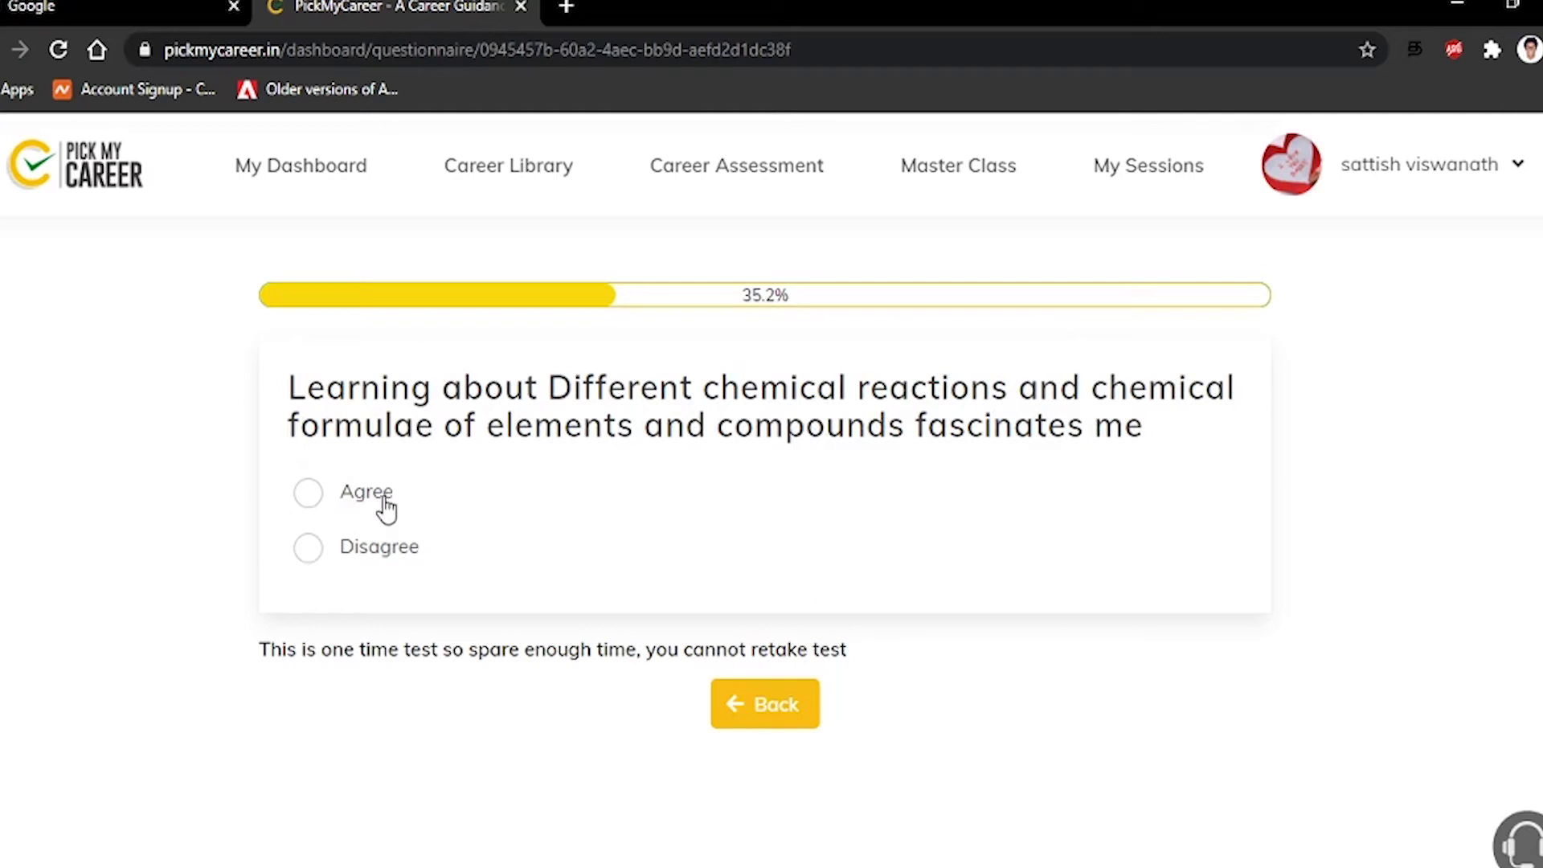
{"action": "left_click", "coordinate": [369, 561]}
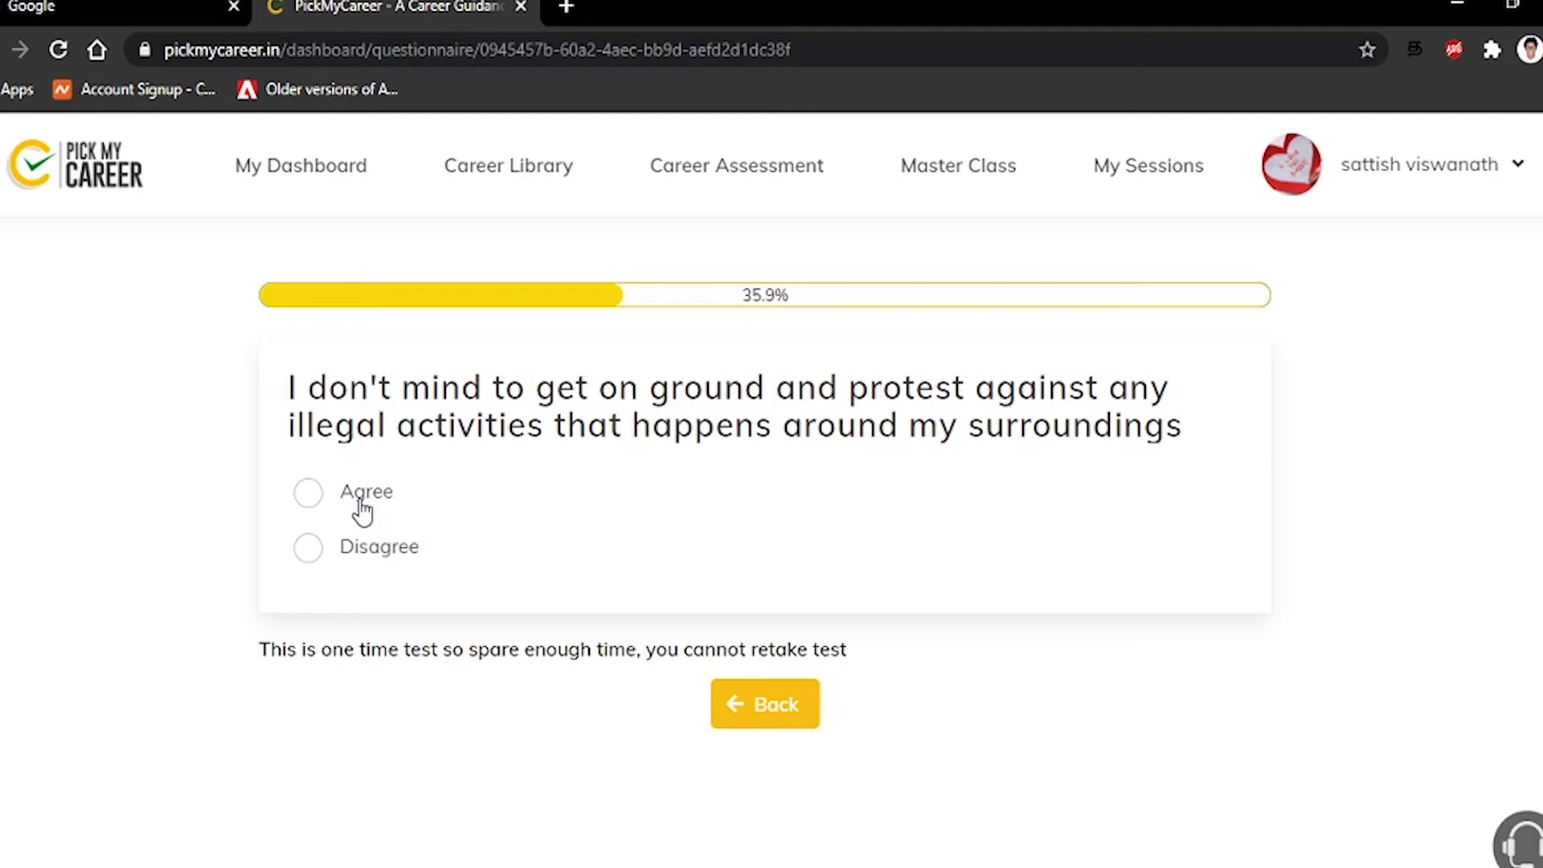
{"action": "left_click", "coordinate": [363, 510]}
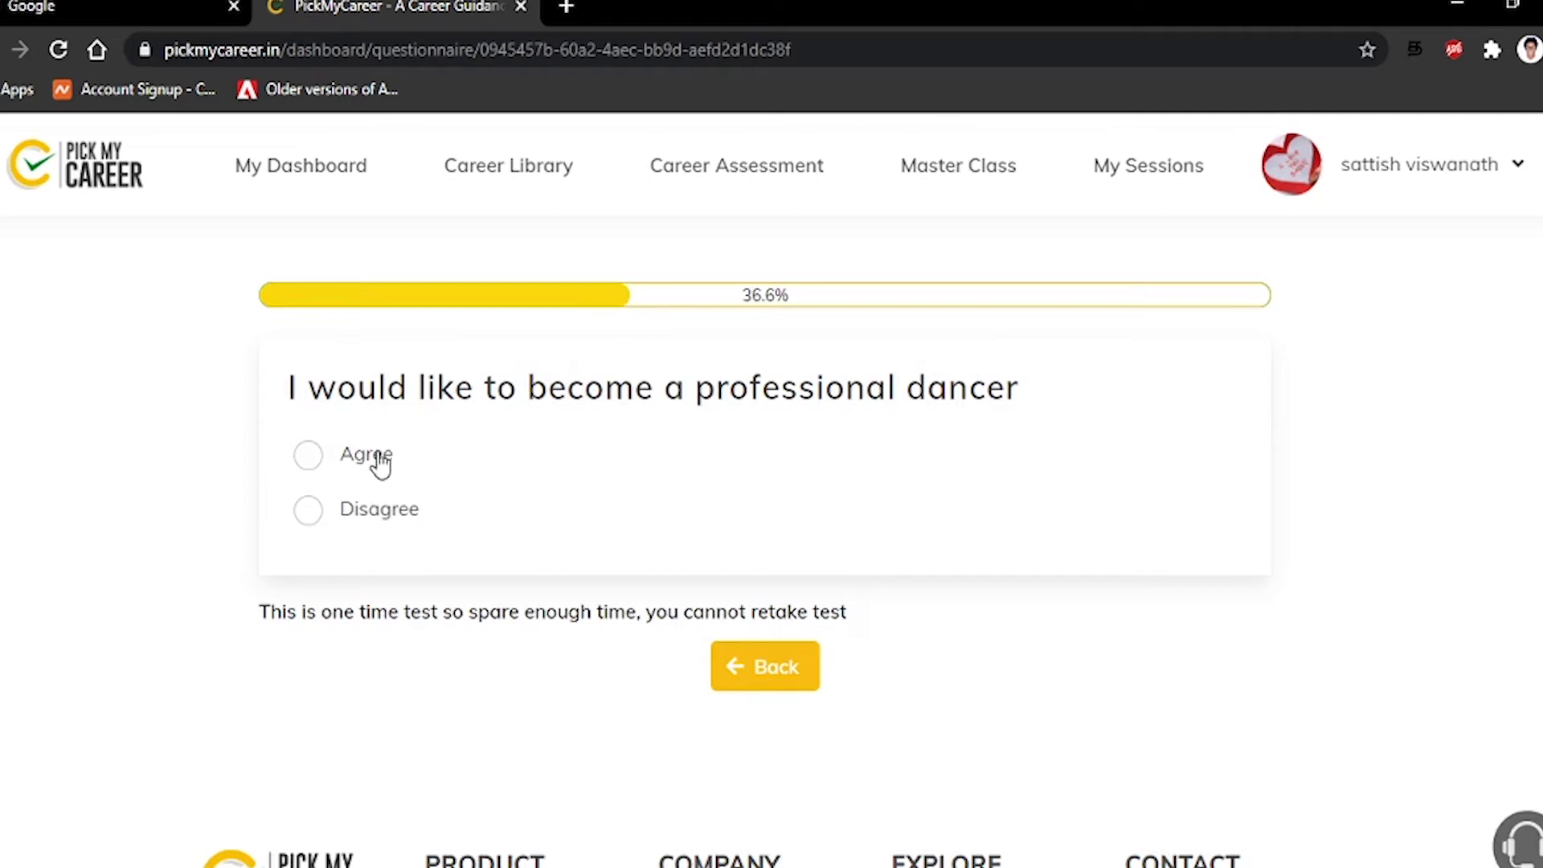
{"action": "left_click_drag", "start_coordinate": [358, 518], "coordinate": [366, 520]}
{"action": "left_click", "coordinate": [364, 521]}
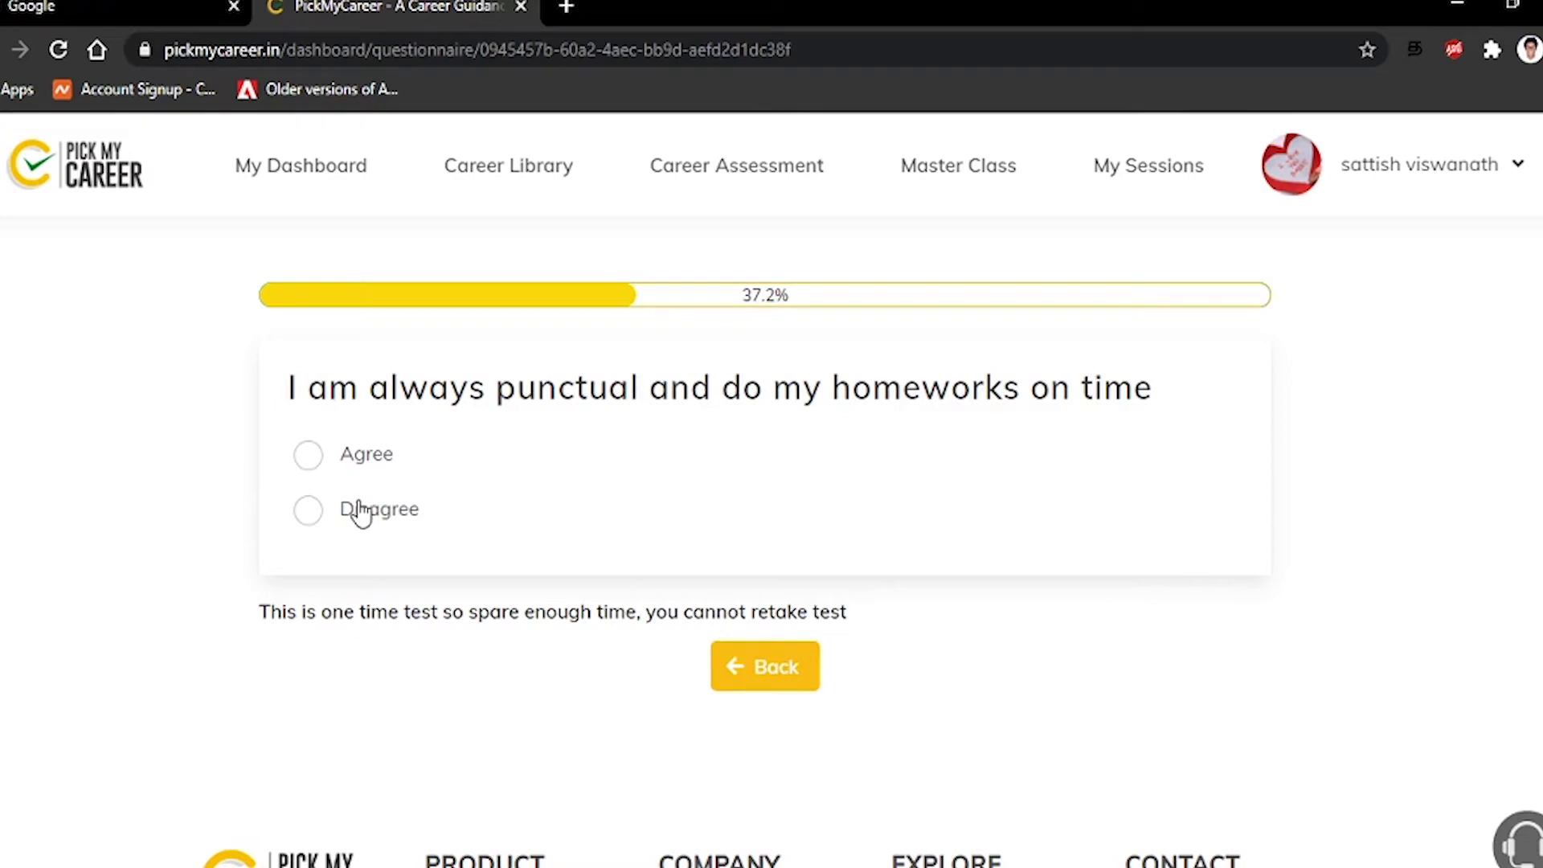
Agree with organising school campaigns; disagree with punctuality, creativity, simple experiments and medicines
{"action": "left_click", "coordinate": [360, 515]}
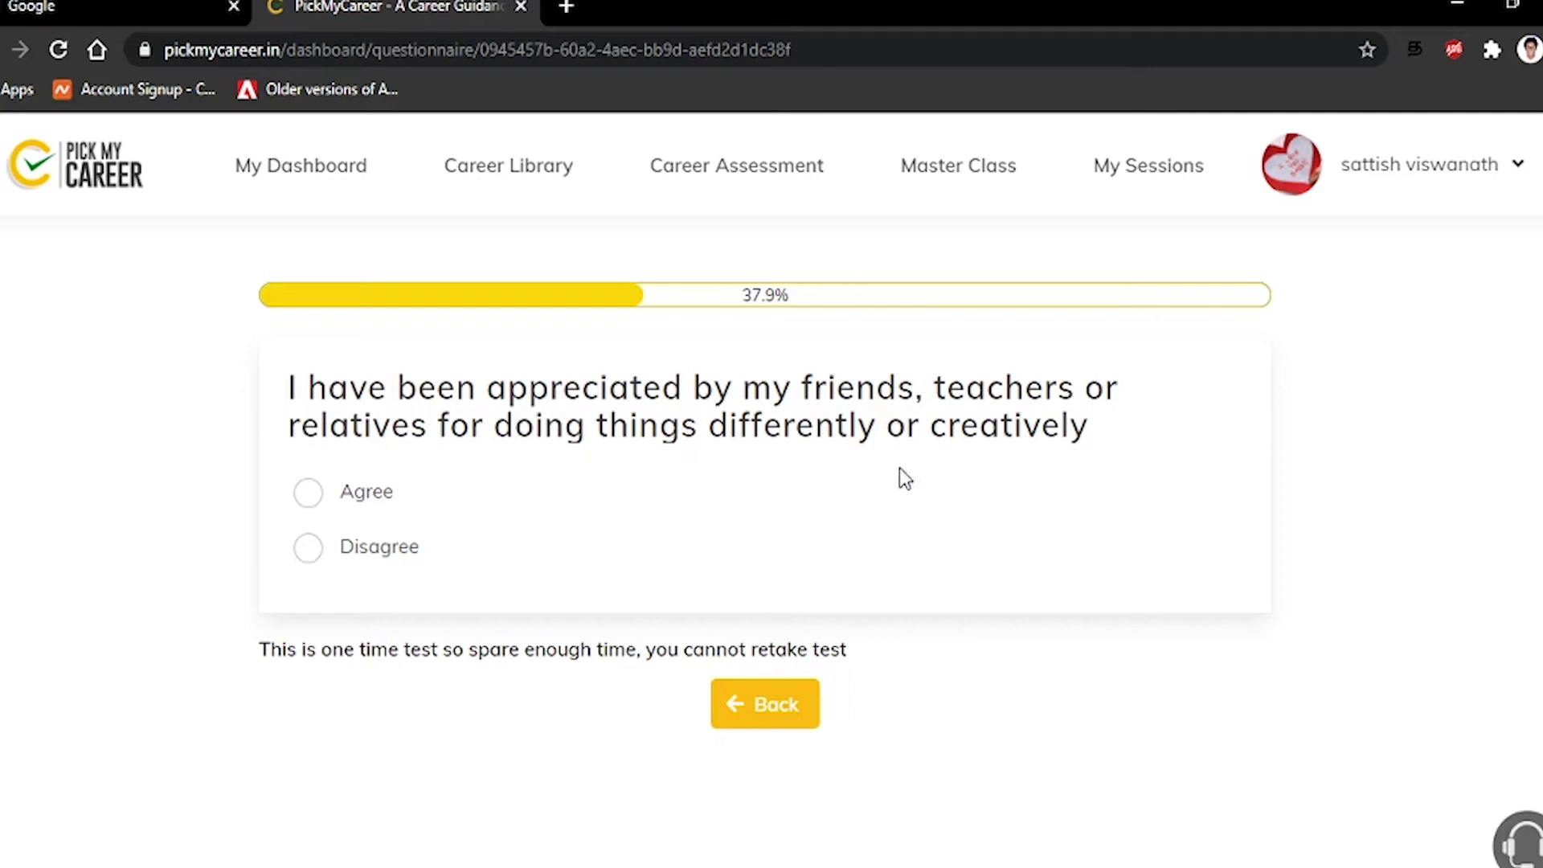
{"action": "left_click", "coordinate": [308, 553]}
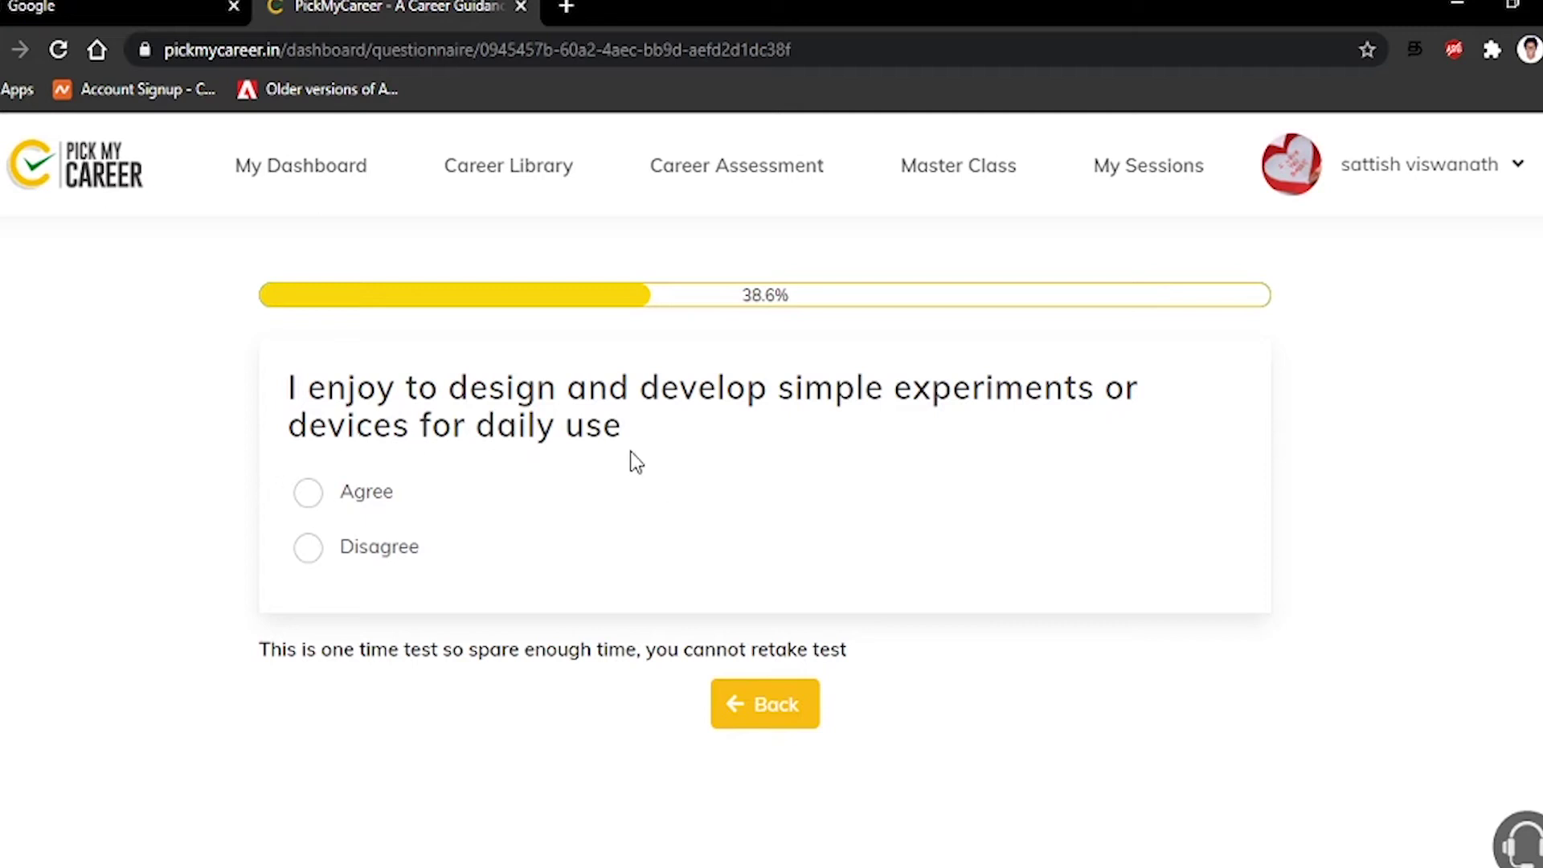
{"action": "left_click", "coordinate": [354, 551]}
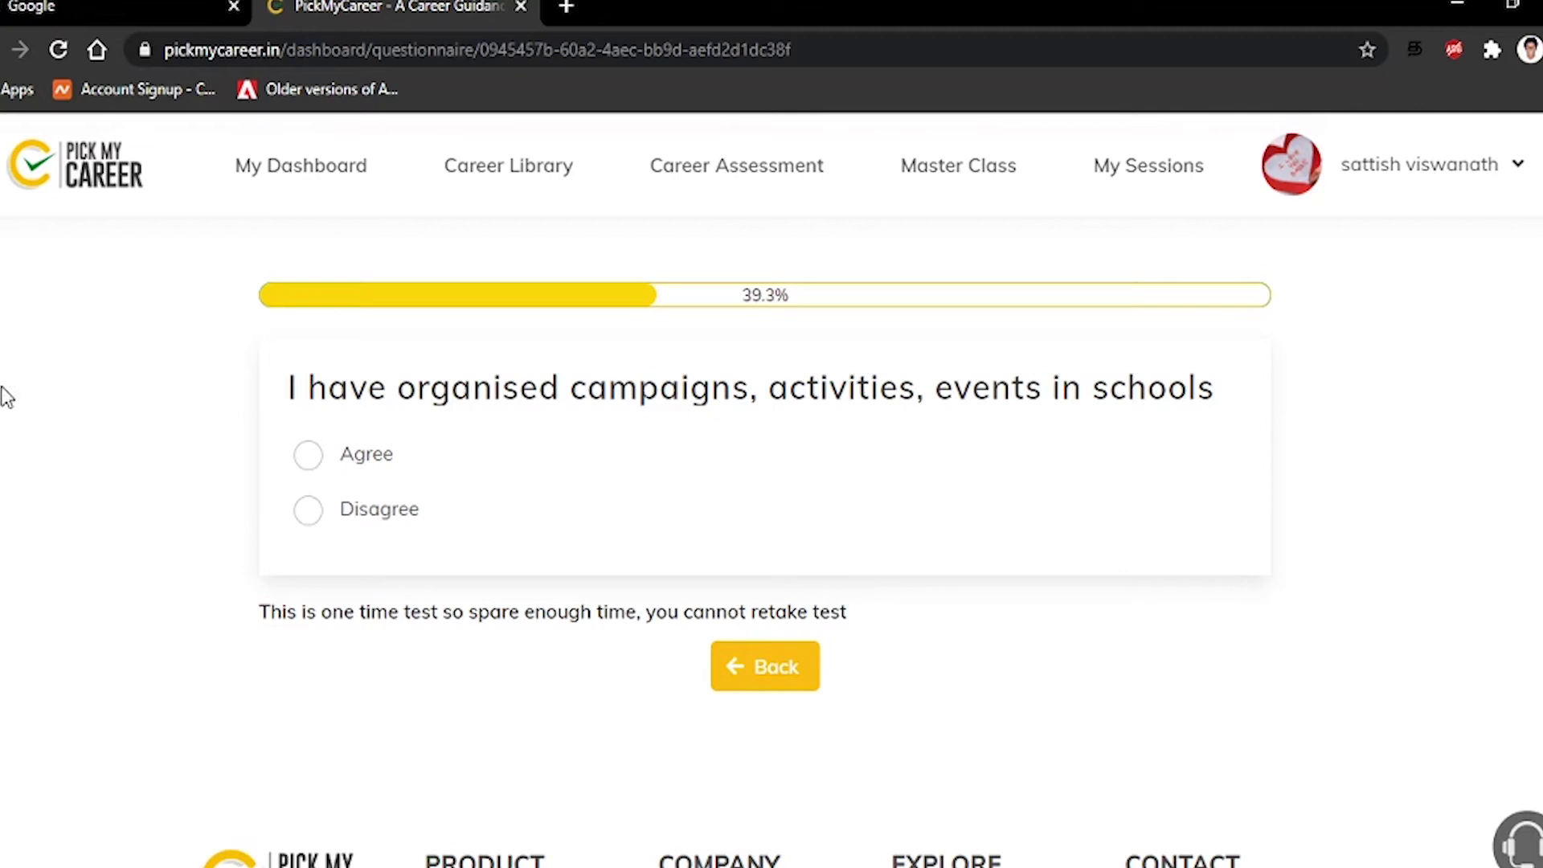
{"action": "left_click", "coordinate": [309, 455]}
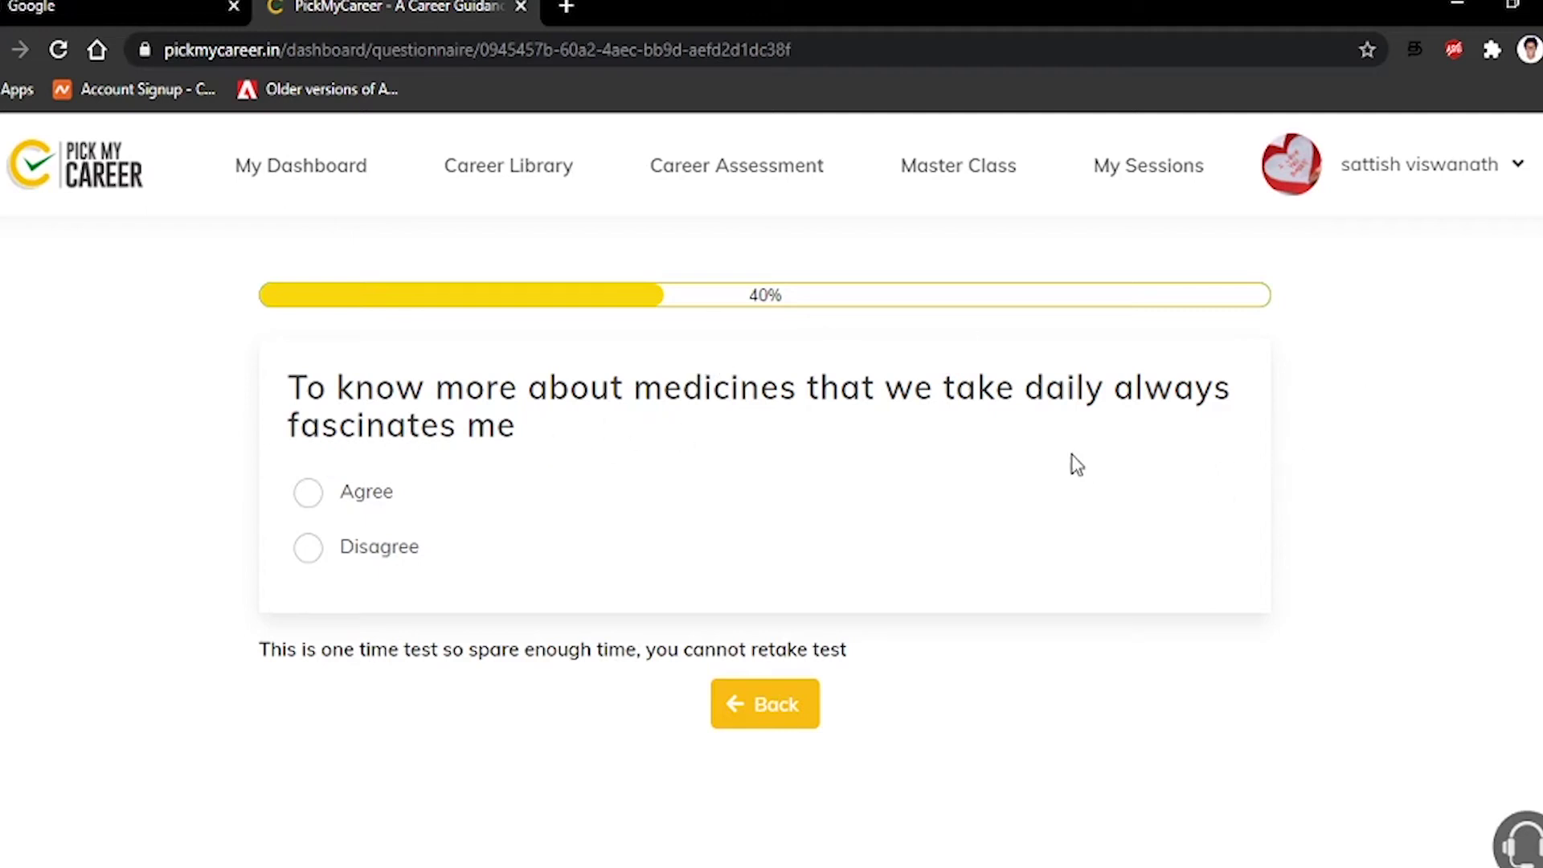
{"action": "left_click", "coordinate": [309, 555]}
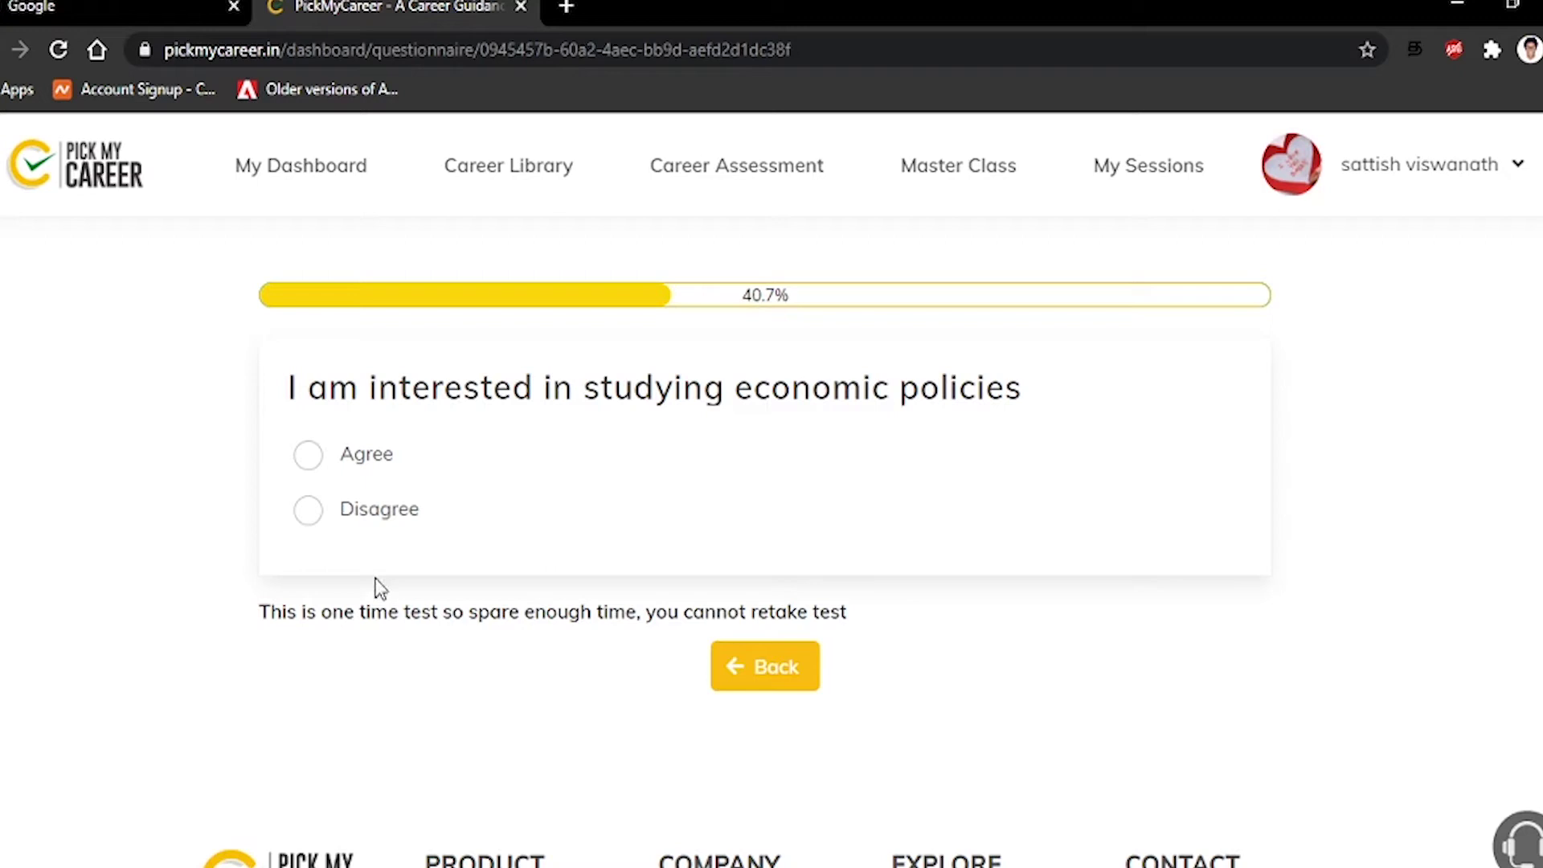
Disagree with economic policies, a 9 AM-5PM job, medical research, clothes design and statistical prediction
{"action": "left_click", "coordinate": [307, 514]}
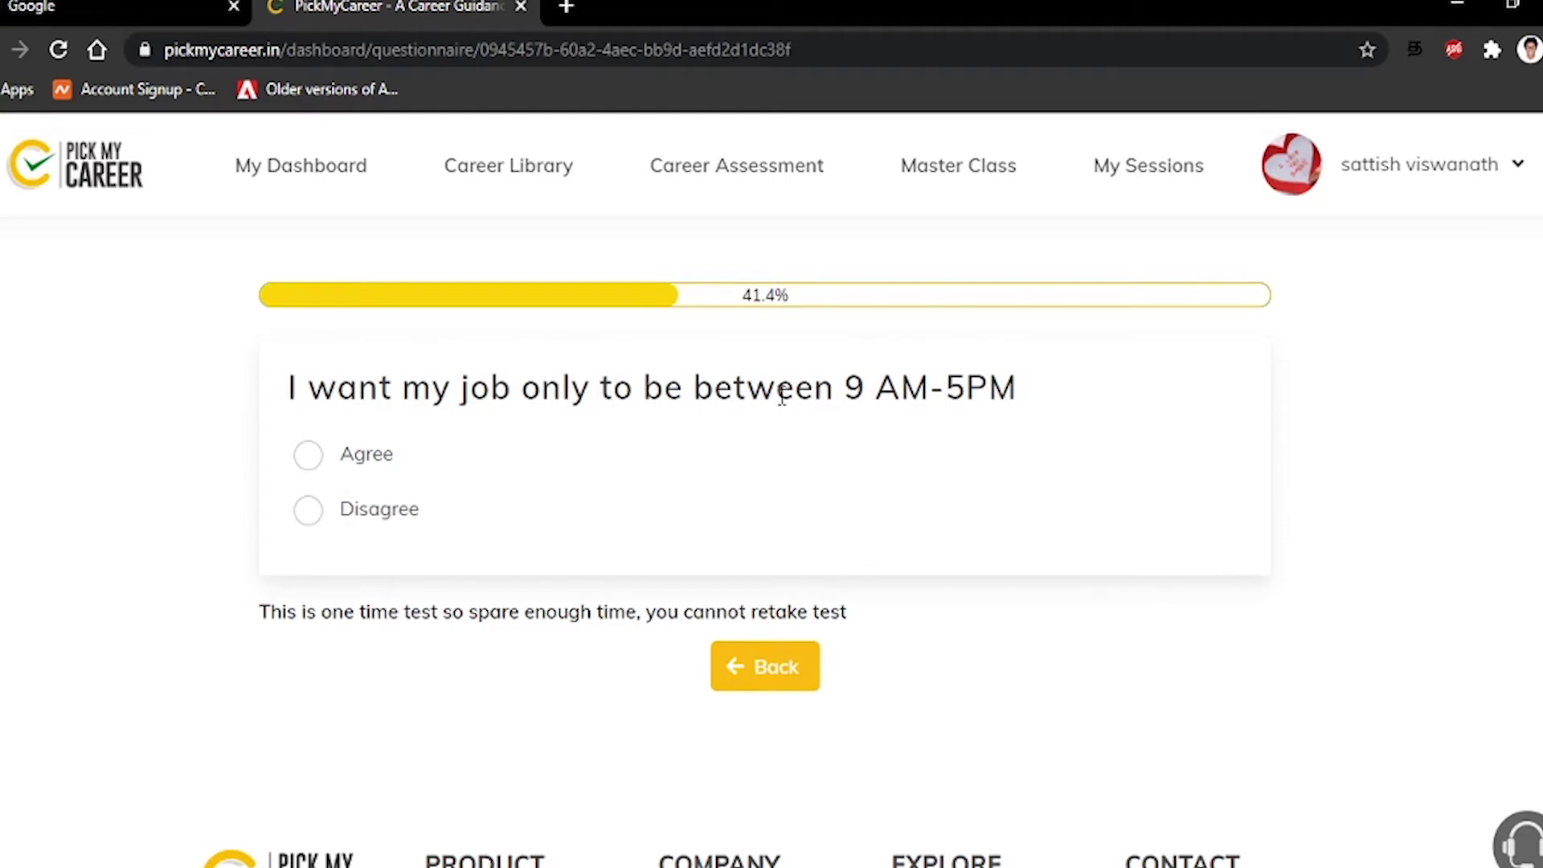
{"action": "left_click", "coordinate": [346, 513]}
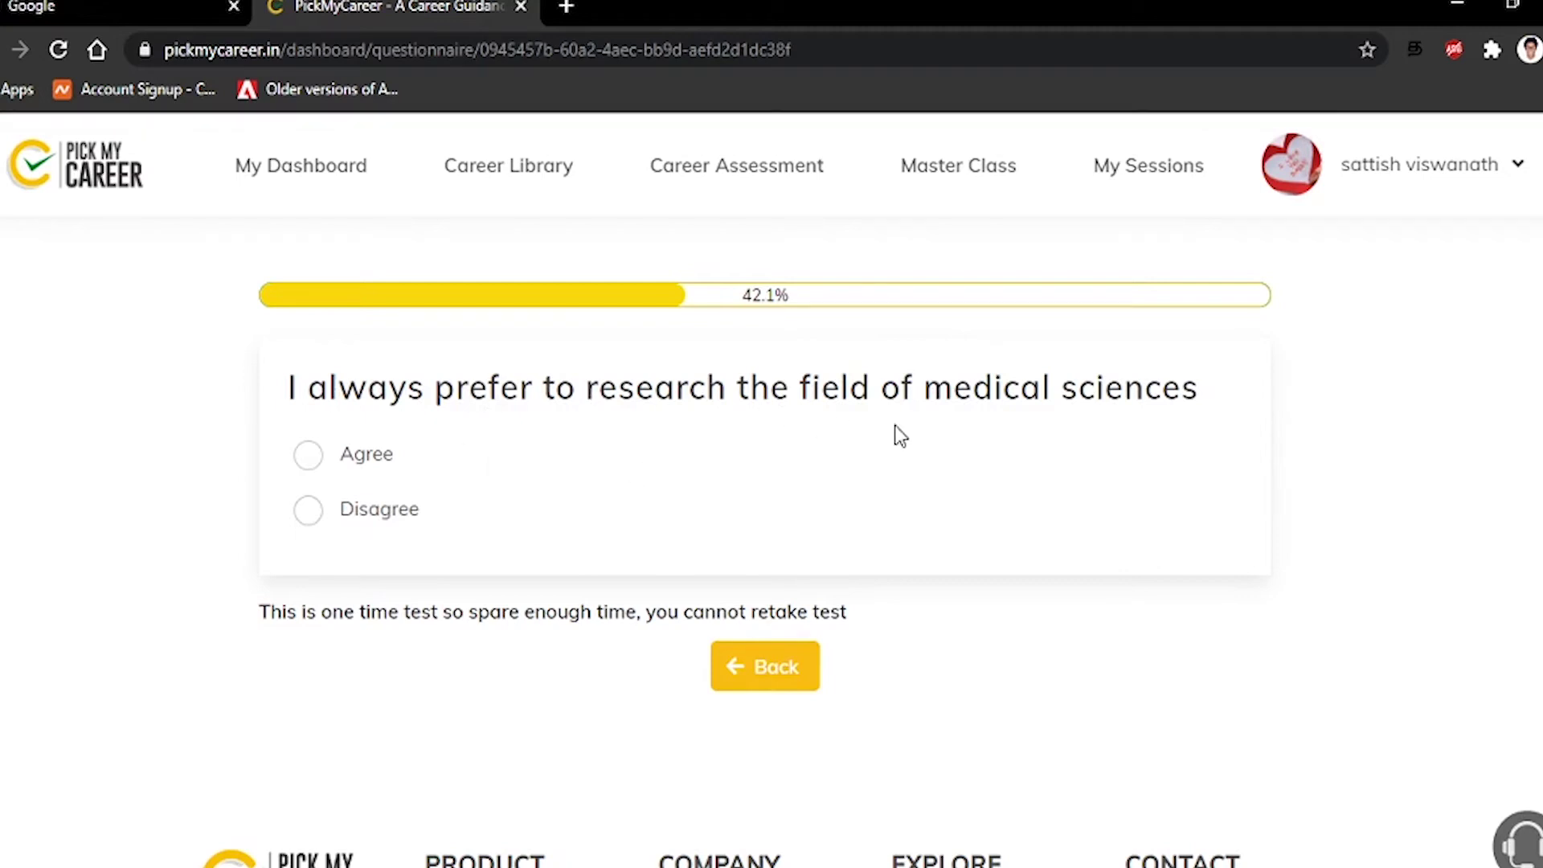
{"action": "left_click", "coordinate": [402, 519]}
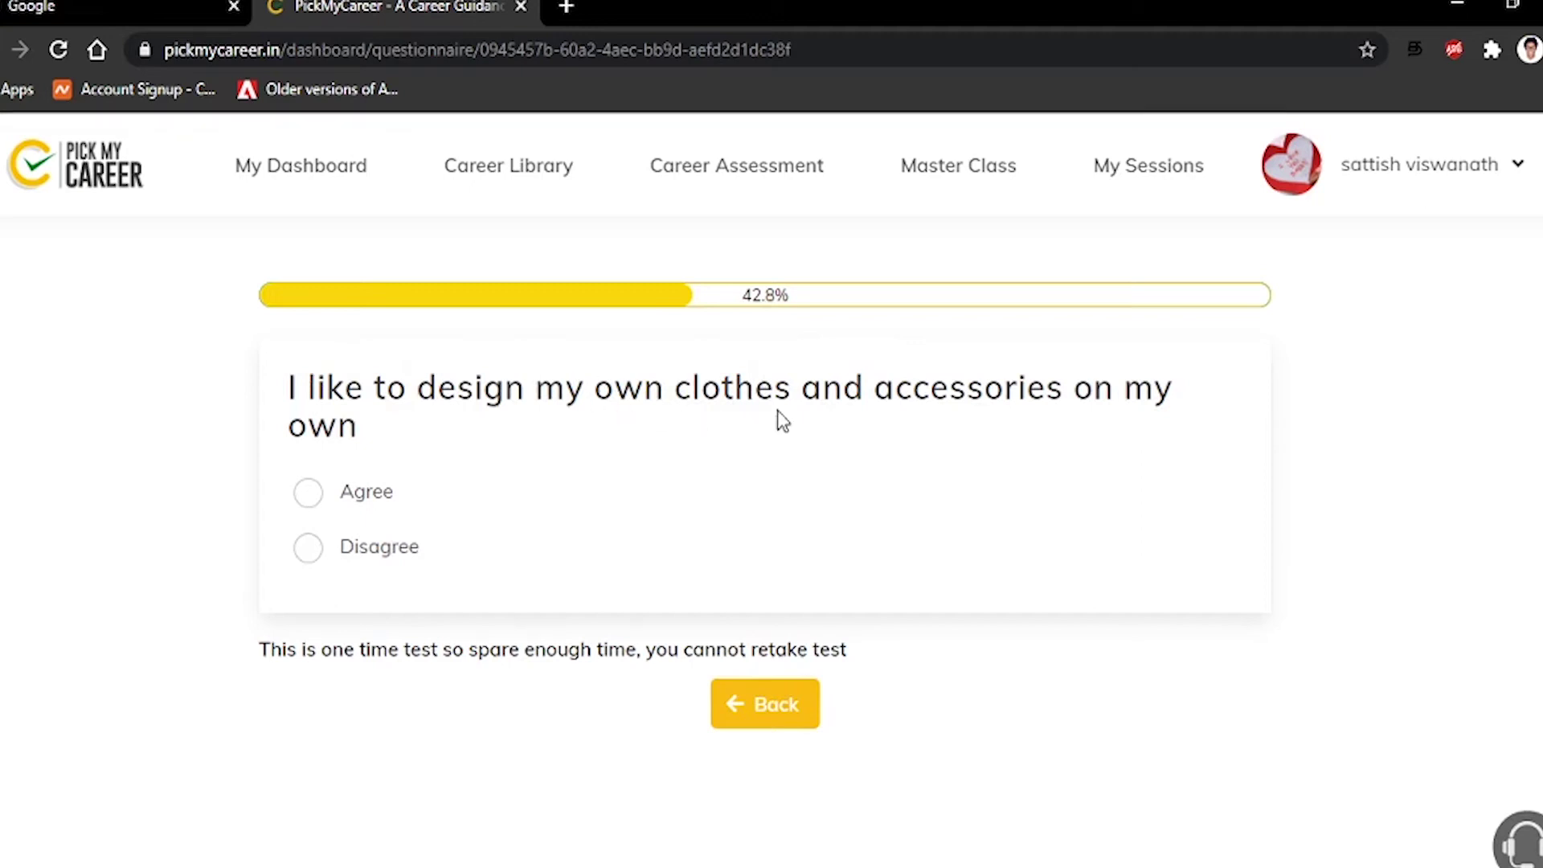
{"action": "left_click", "coordinate": [410, 548]}
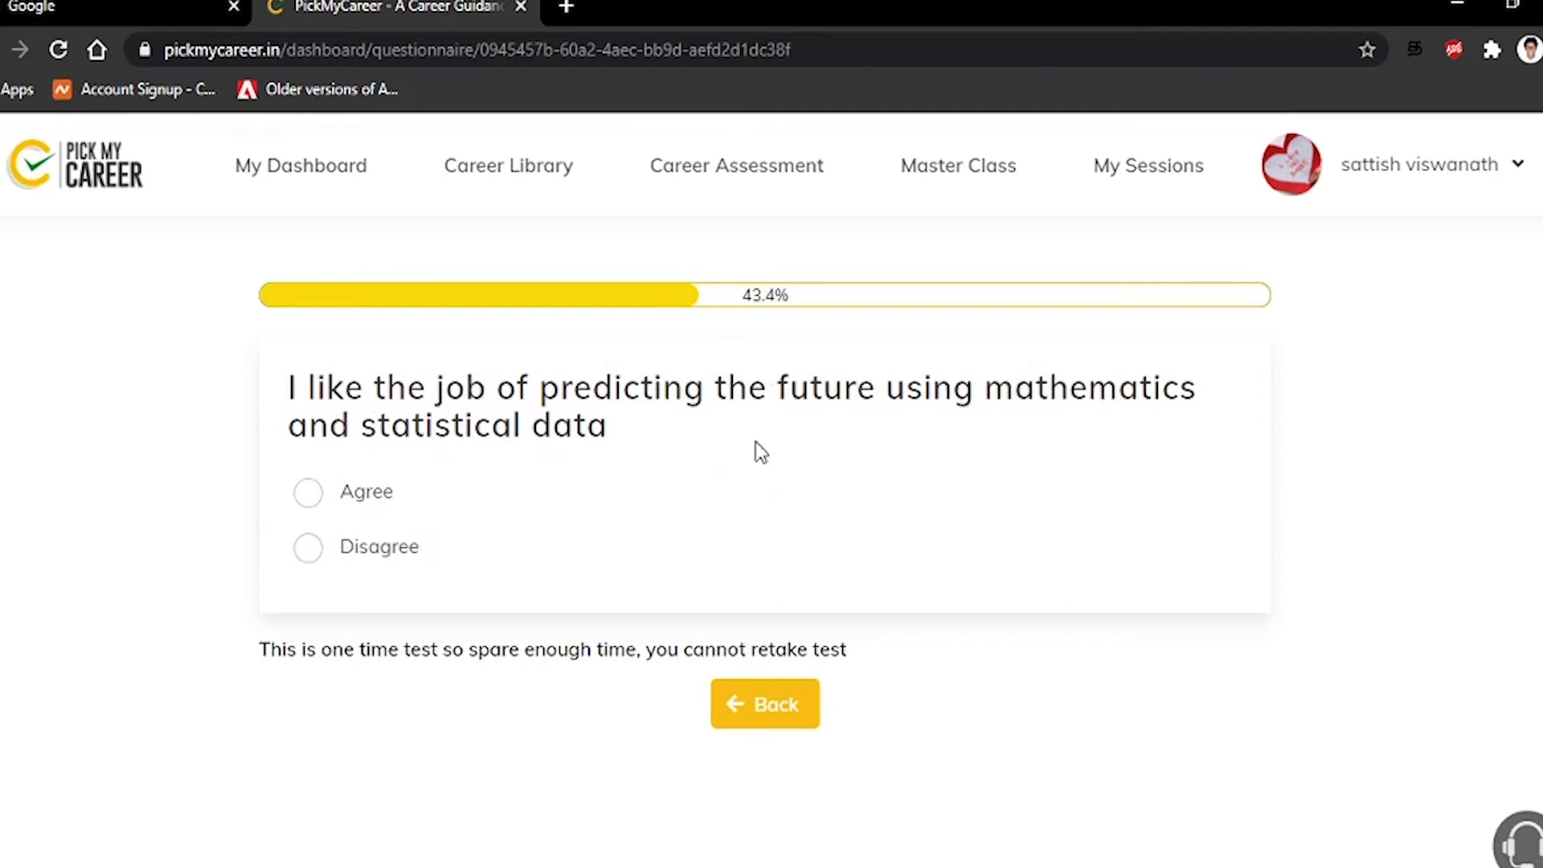
{"action": "left_click", "coordinate": [310, 547]}
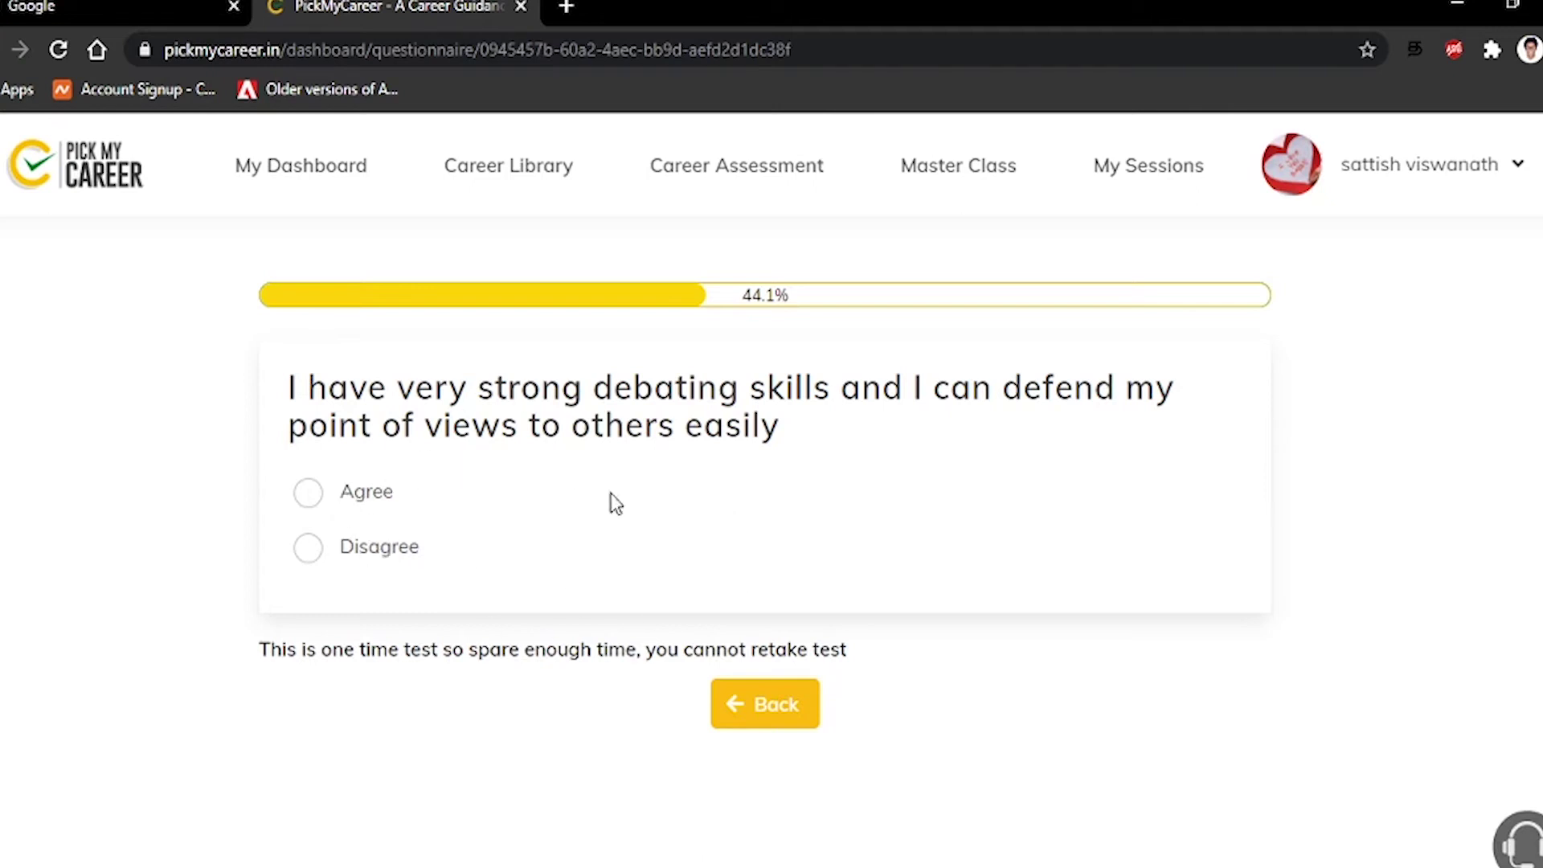
Agree with strong debating skills; disagree with full-time guiding, outdoor sports career and healthy diet chart
{"action": "left_click", "coordinate": [314, 492]}
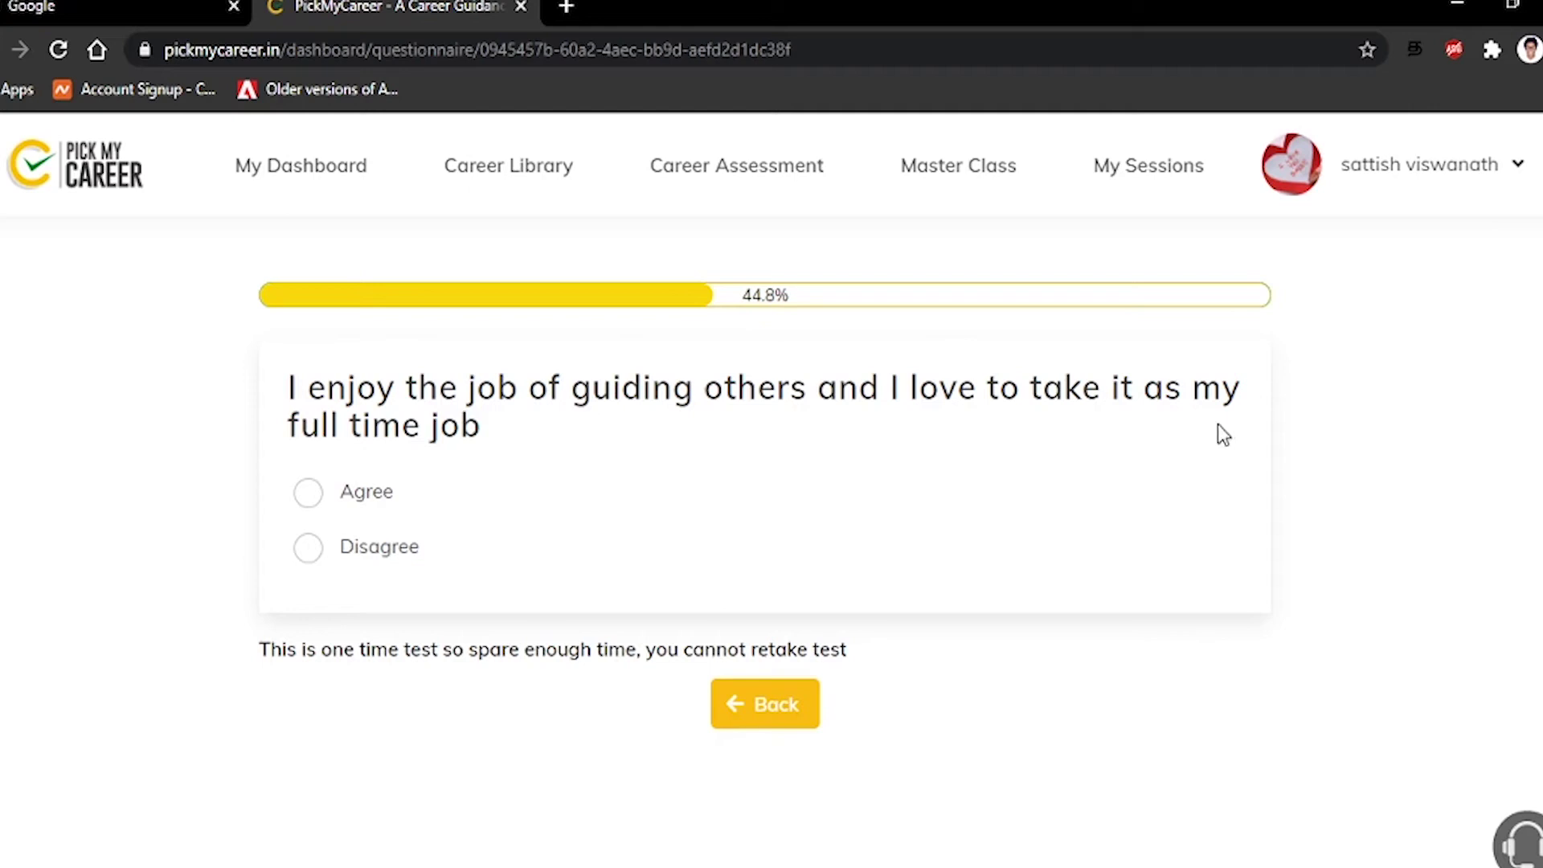
{"action": "left_click", "coordinate": [370, 559]}
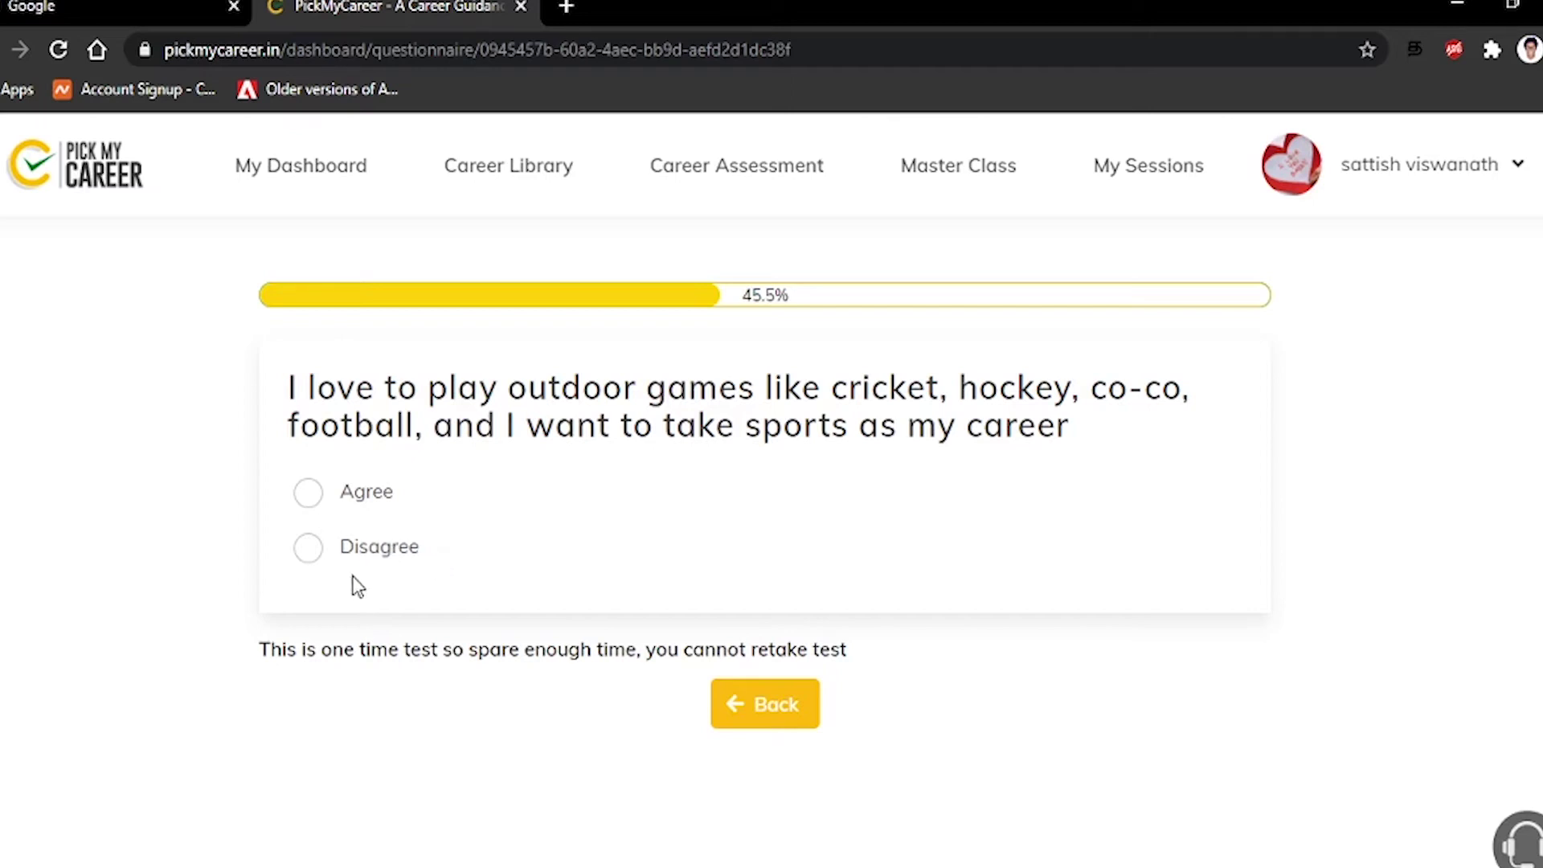
{"action": "left_click", "coordinate": [344, 548]}
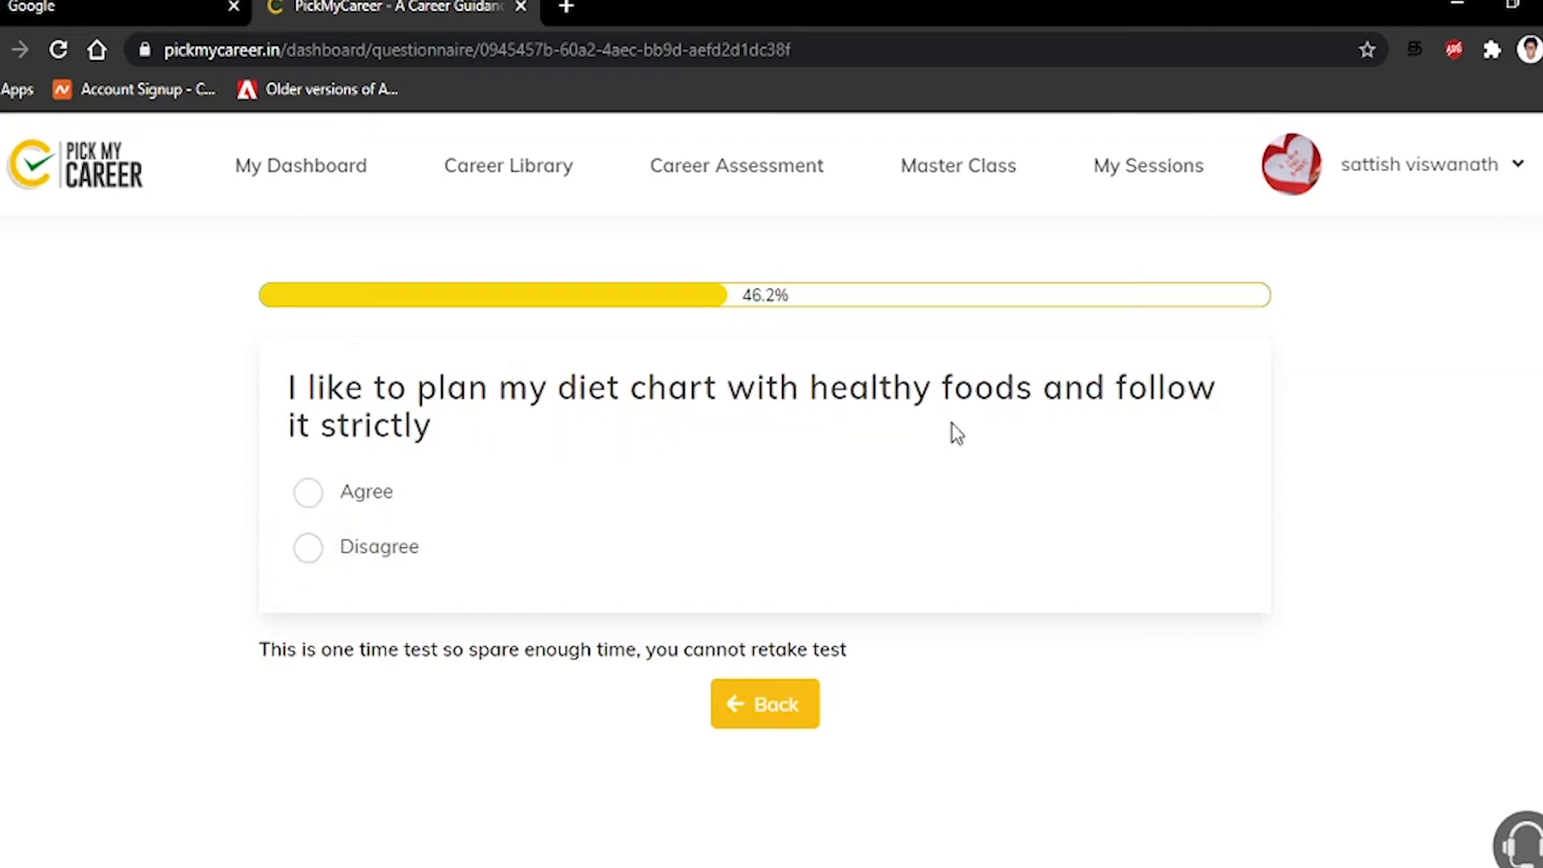
{"action": "left_click", "coordinate": [319, 555]}
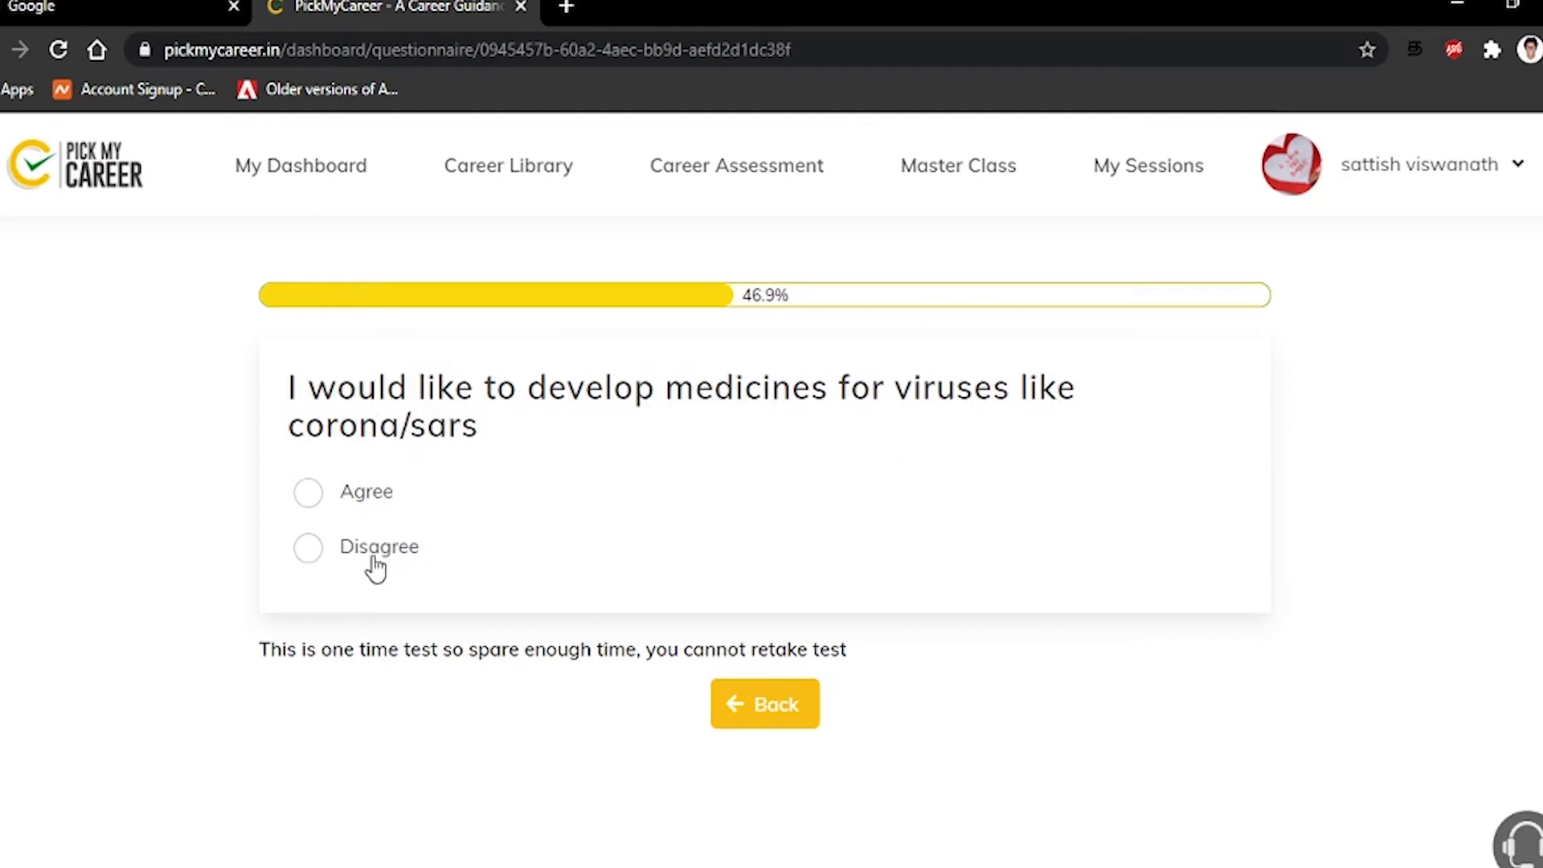
Disagree with virus medicines, helping children learn, decorating rooms and notebooks, and Indian law career
{"action": "left_click", "coordinate": [318, 552]}
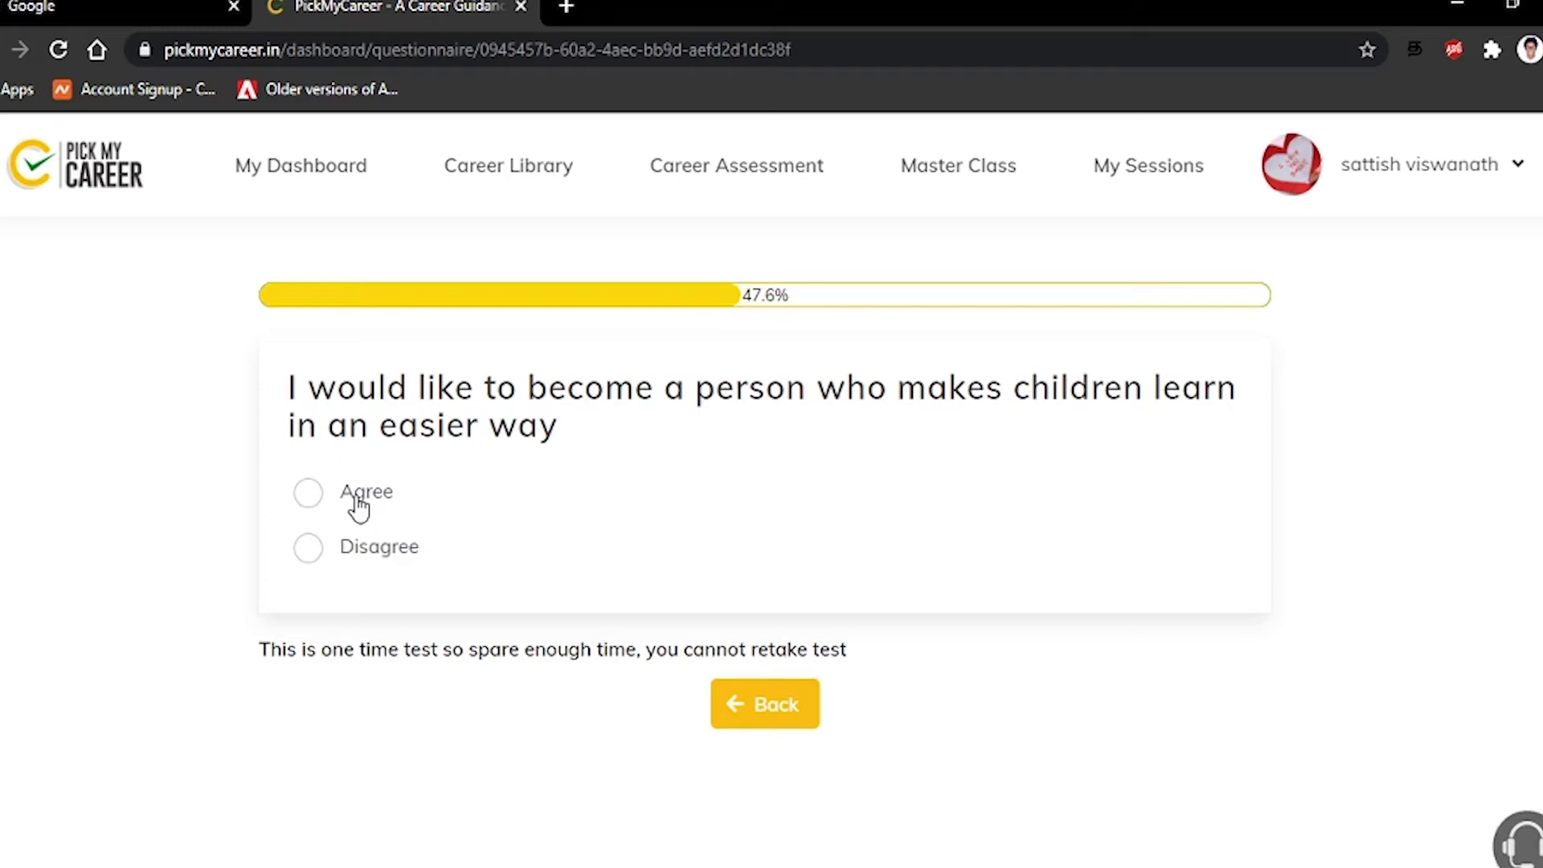
{"action": "left_click", "coordinate": [358, 562]}
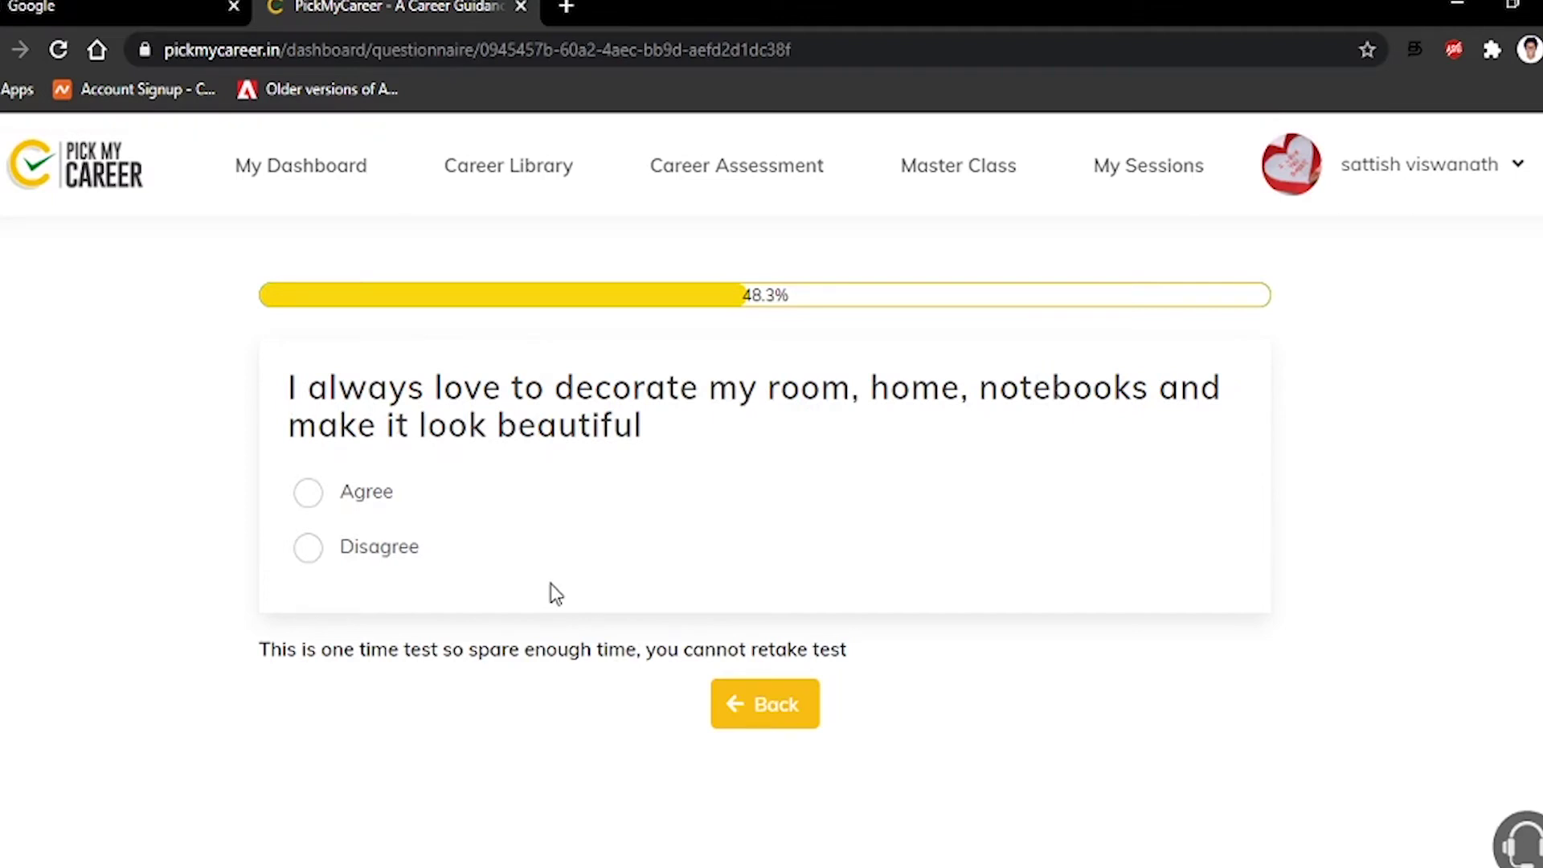
{"action": "left_click", "coordinate": [356, 538]}
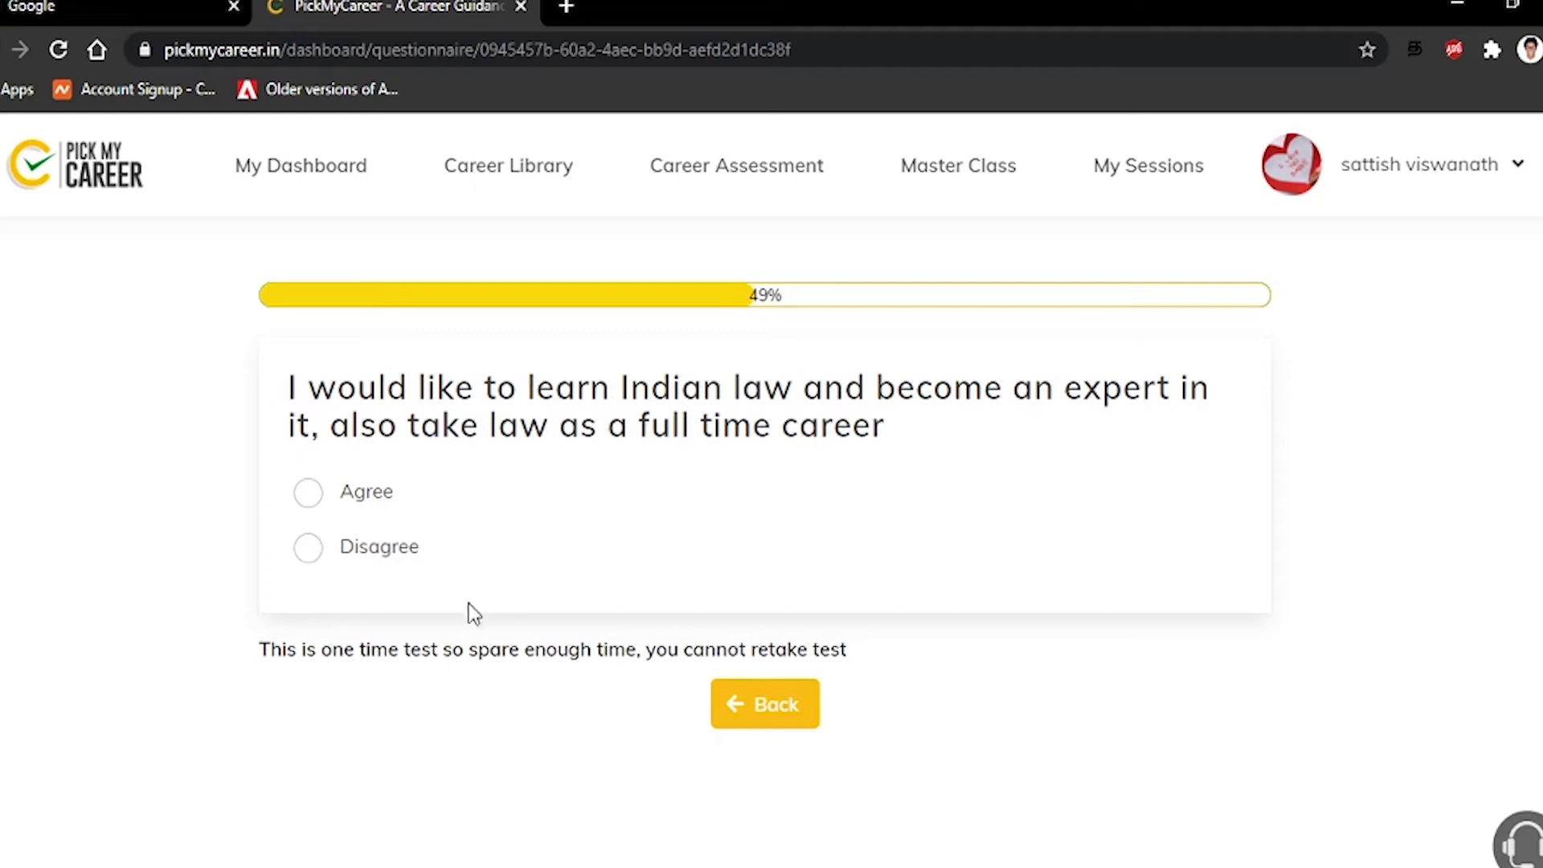
{"action": "left_click", "coordinate": [353, 563]}
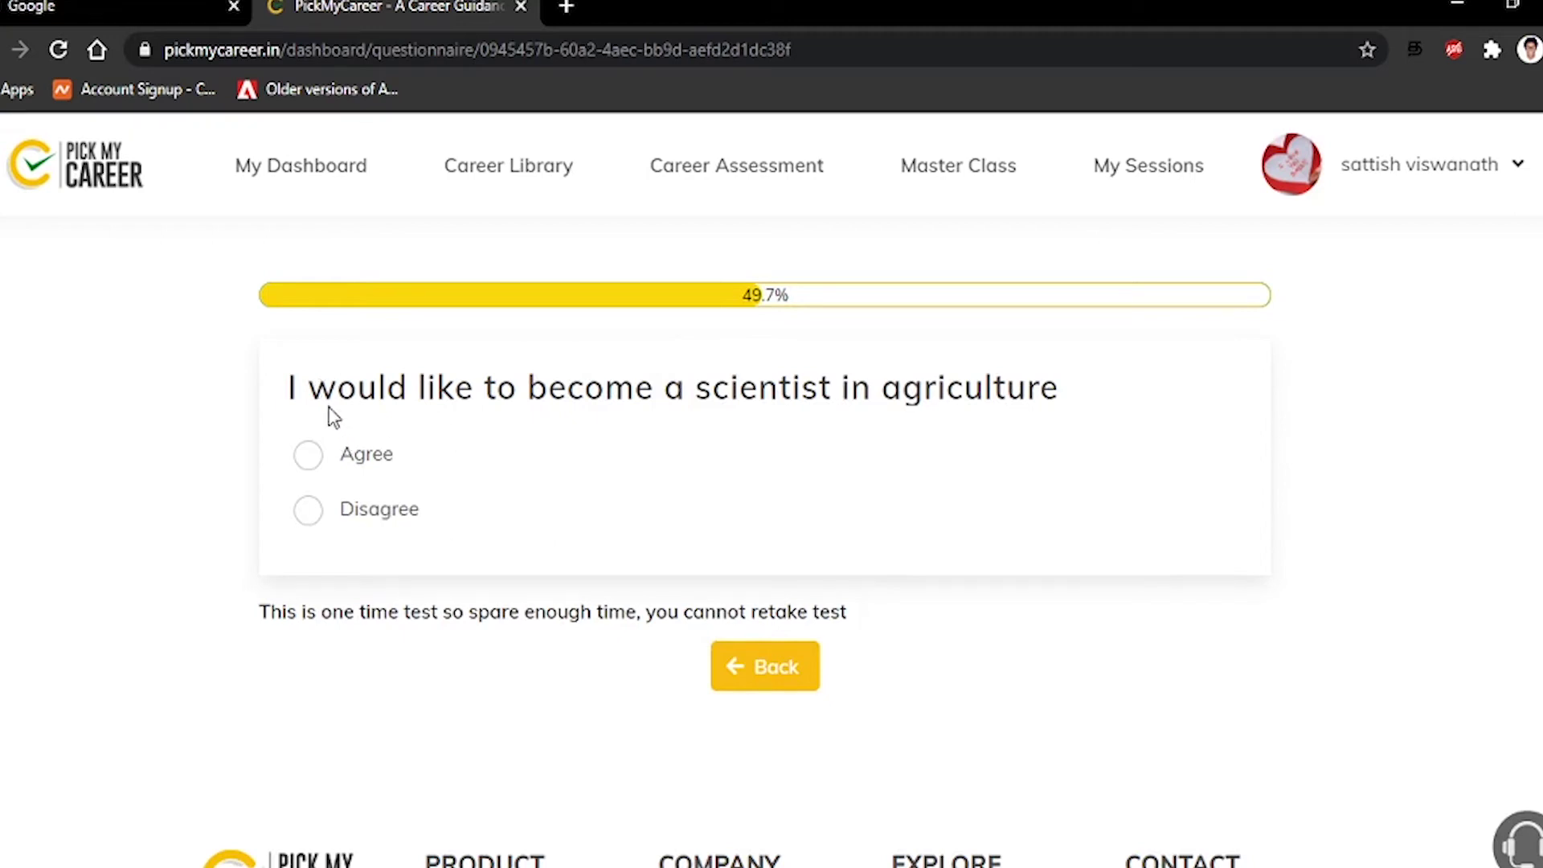
Disagree with agriculture scientist, outer space, auditor, monthly budget, photographer and mutual funds statements
{"action": "left_click", "coordinate": [360, 503]}
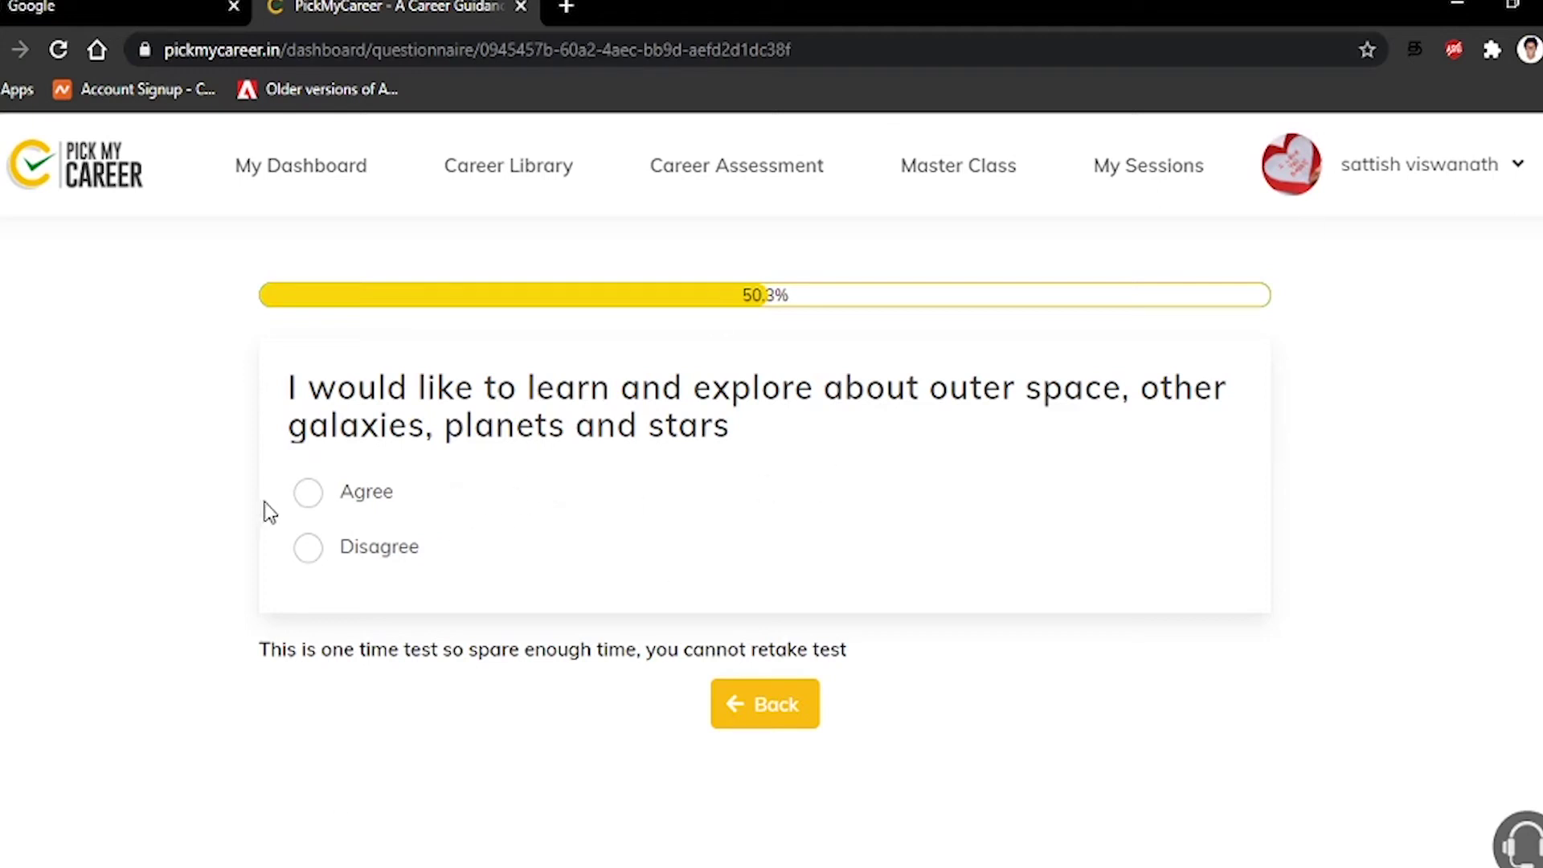
{"action": "left_click", "coordinate": [308, 553]}
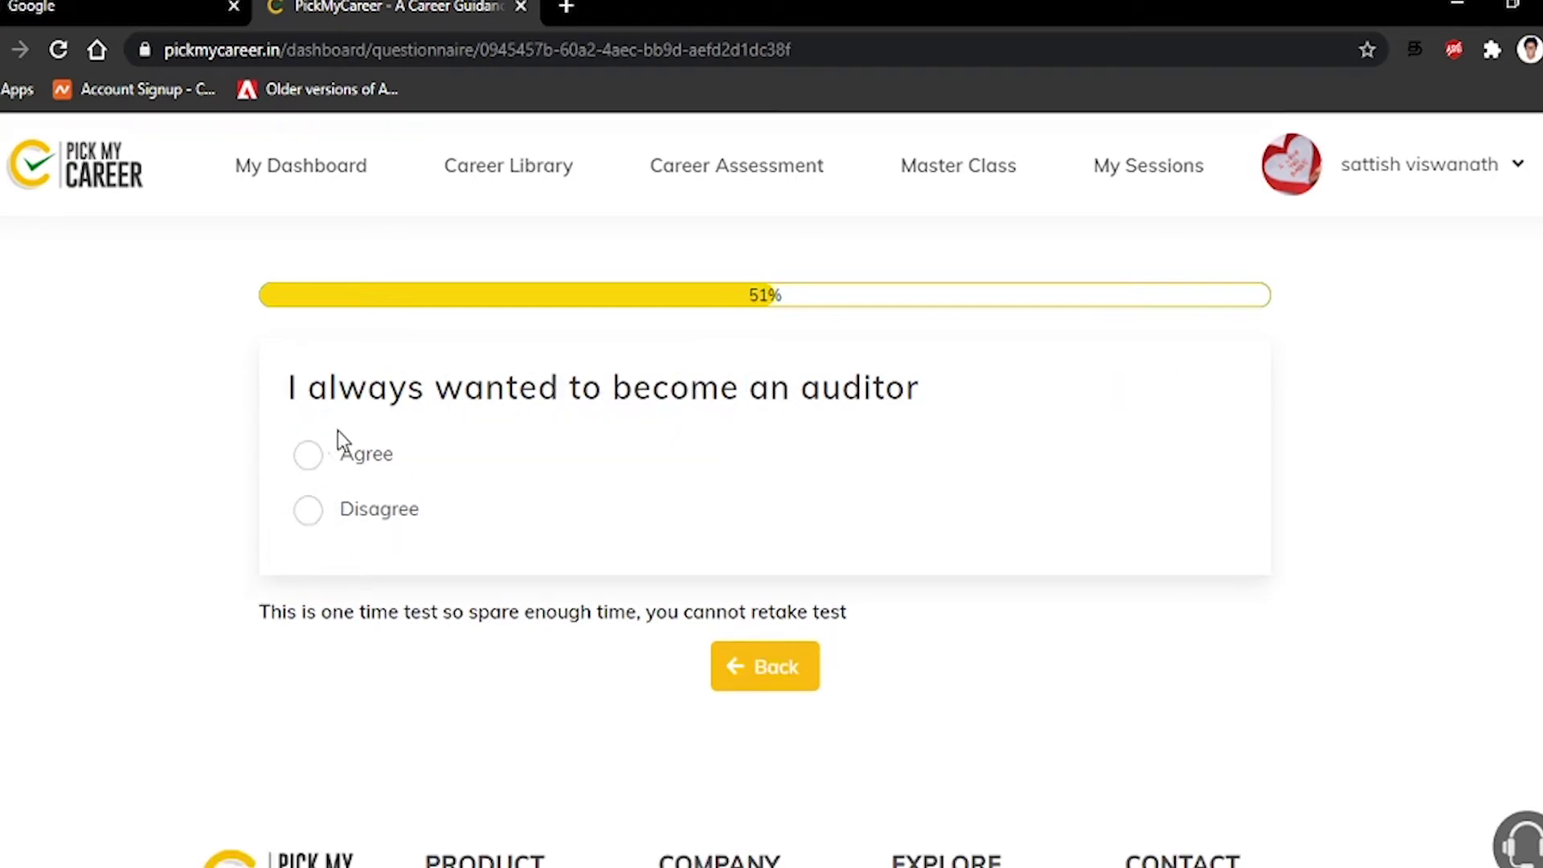
{"action": "left_click", "coordinate": [303, 523]}
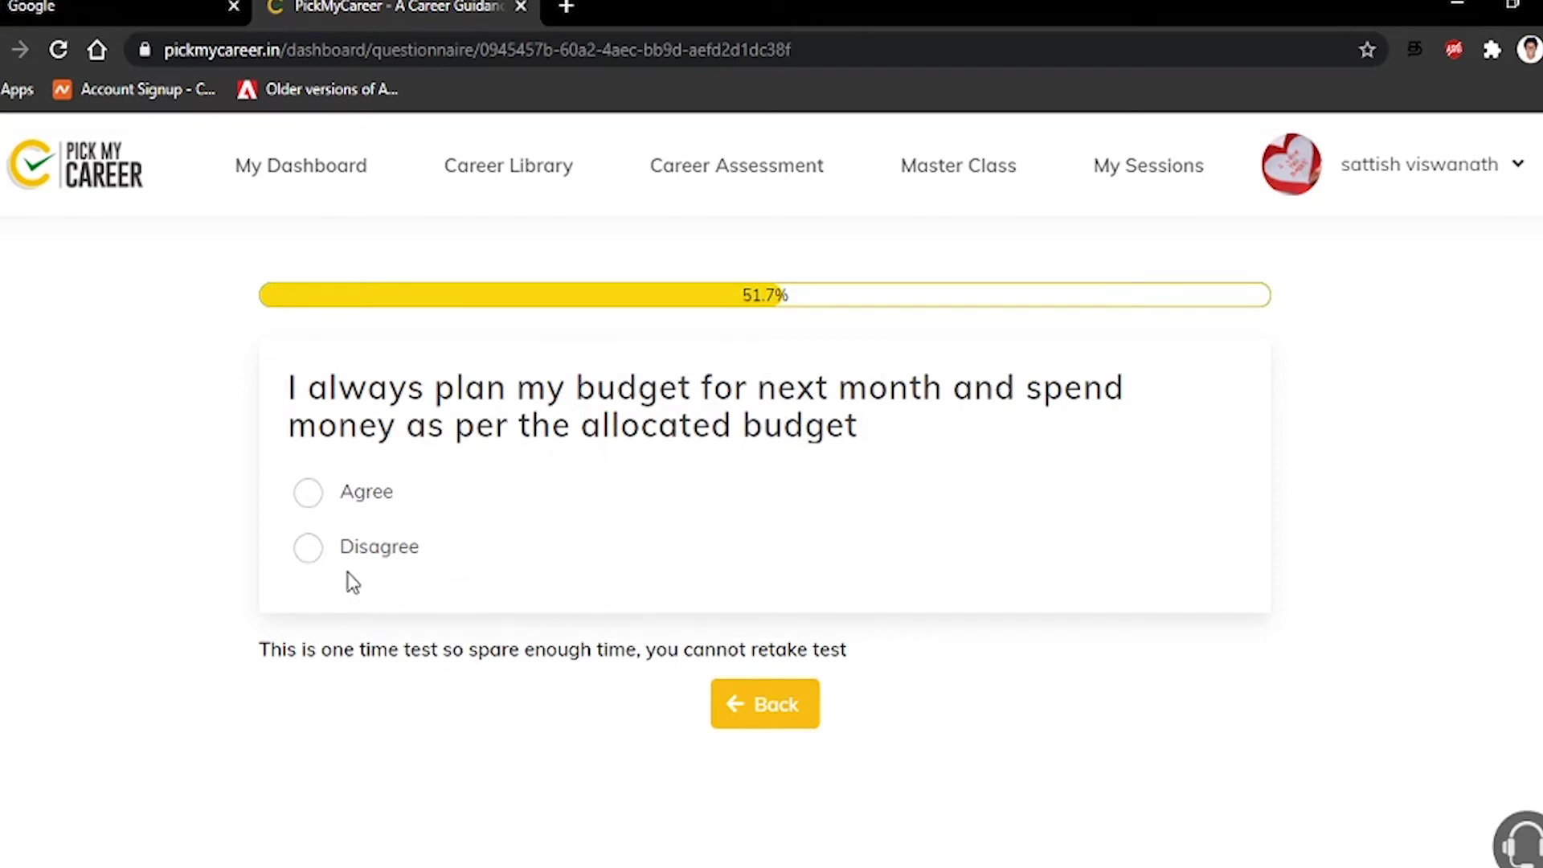
{"action": "left_click", "coordinate": [314, 553]}
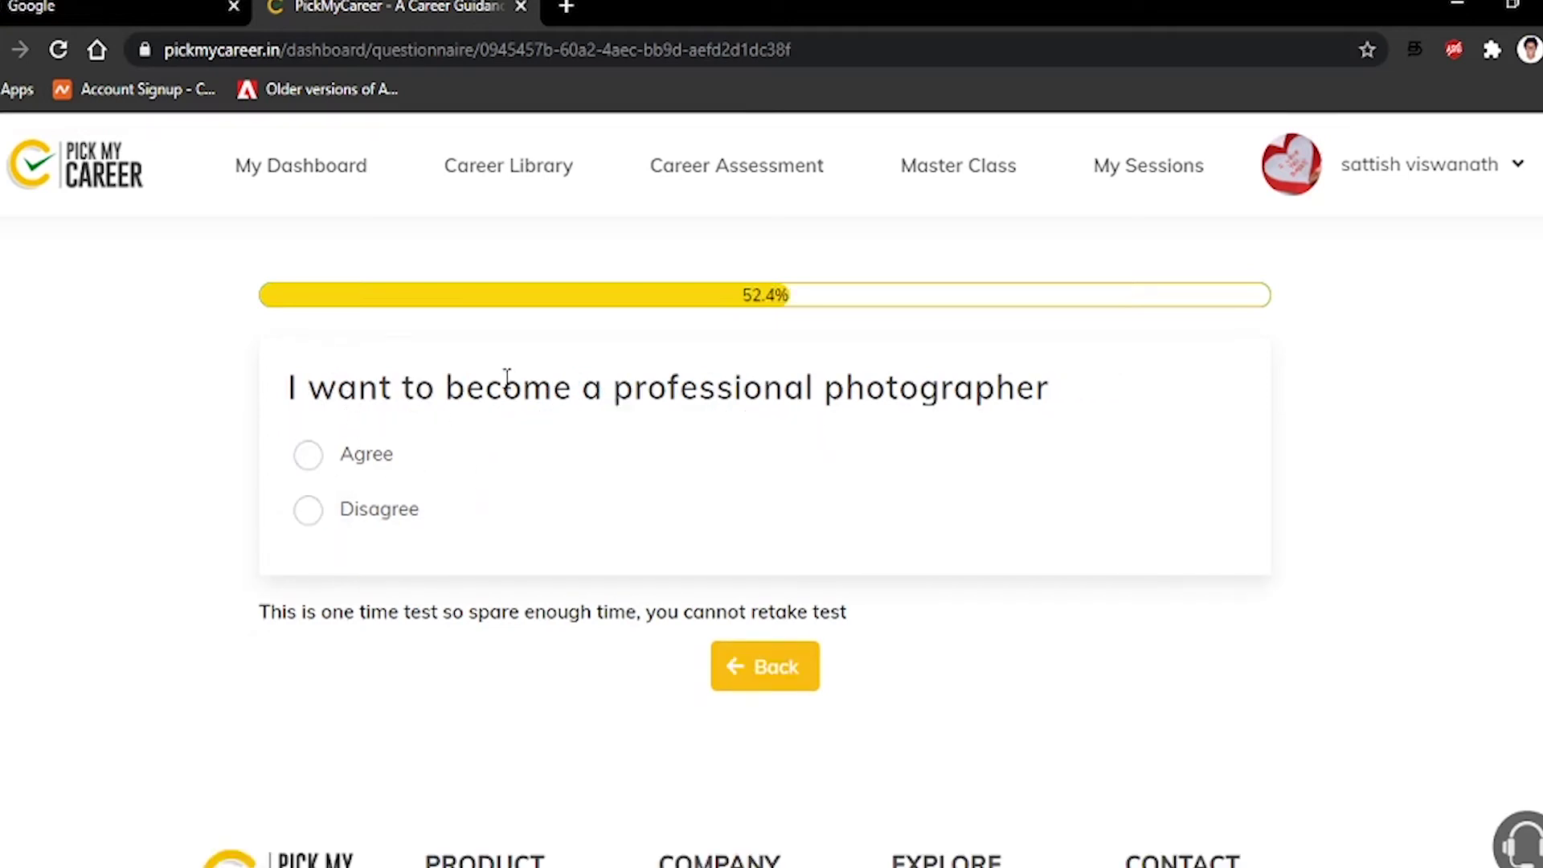
{"action": "left_click", "coordinate": [305, 518]}
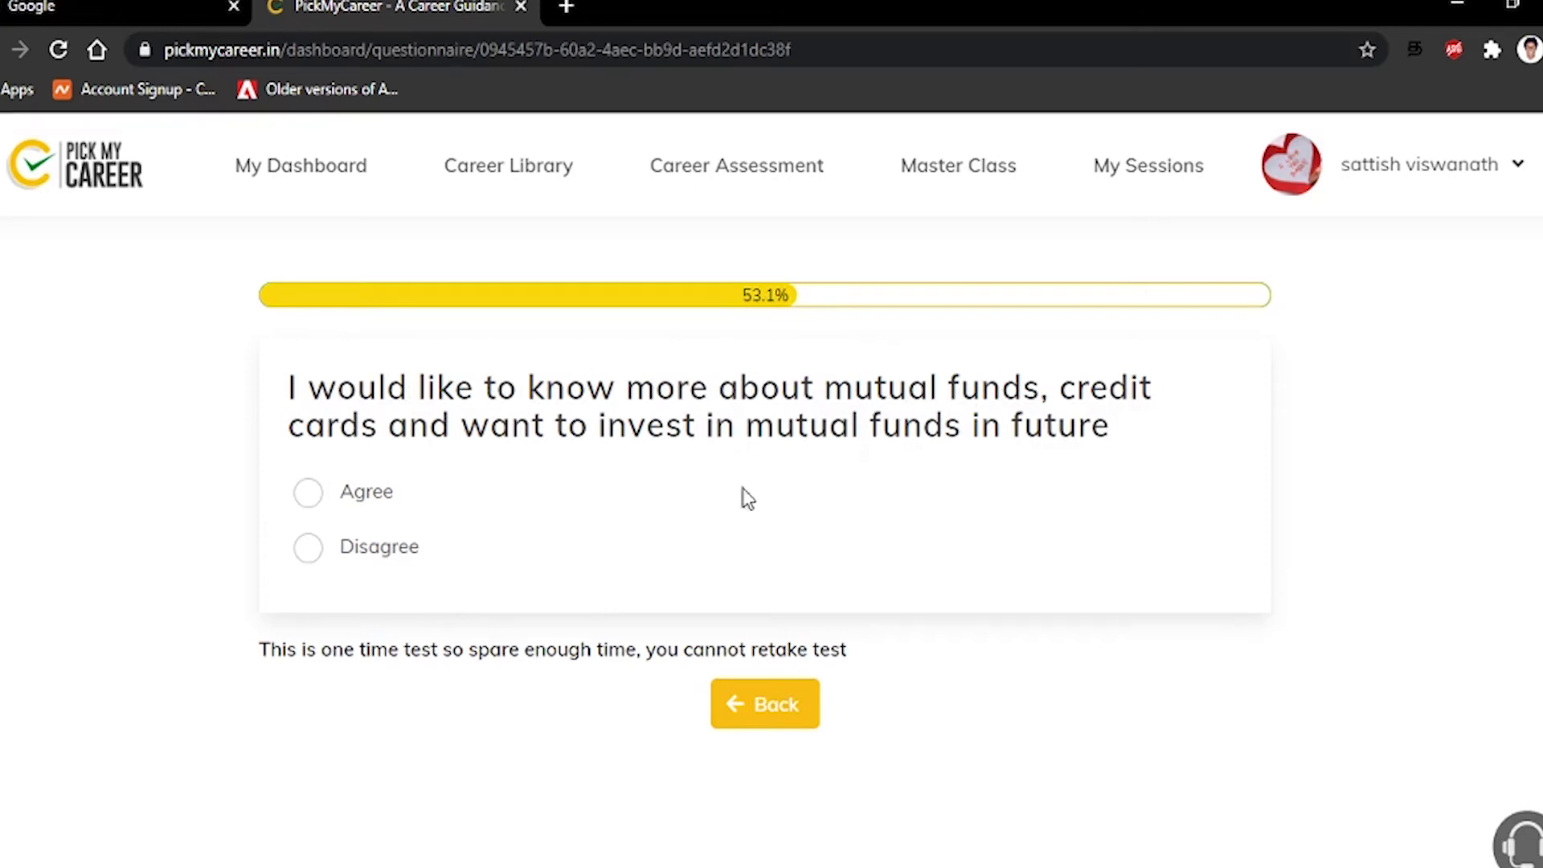
{"action": "left_click", "coordinate": [306, 548]}
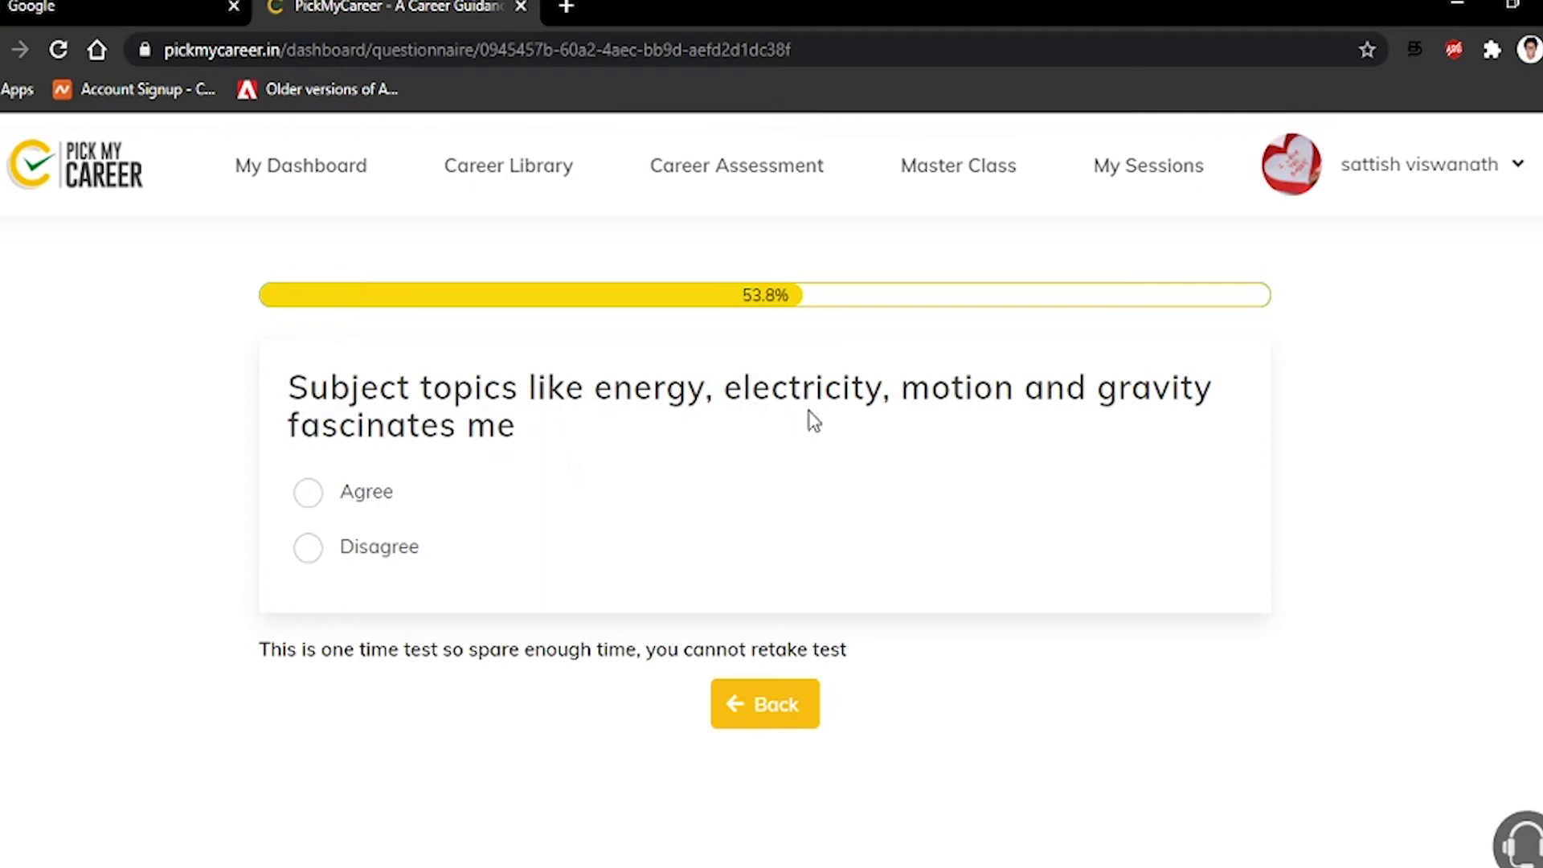
Answer Disagree to energy, leather/textile design, architecture, biology lab, court, ancient civilisations and lab technician
{"action": "left_click", "coordinate": [317, 550]}
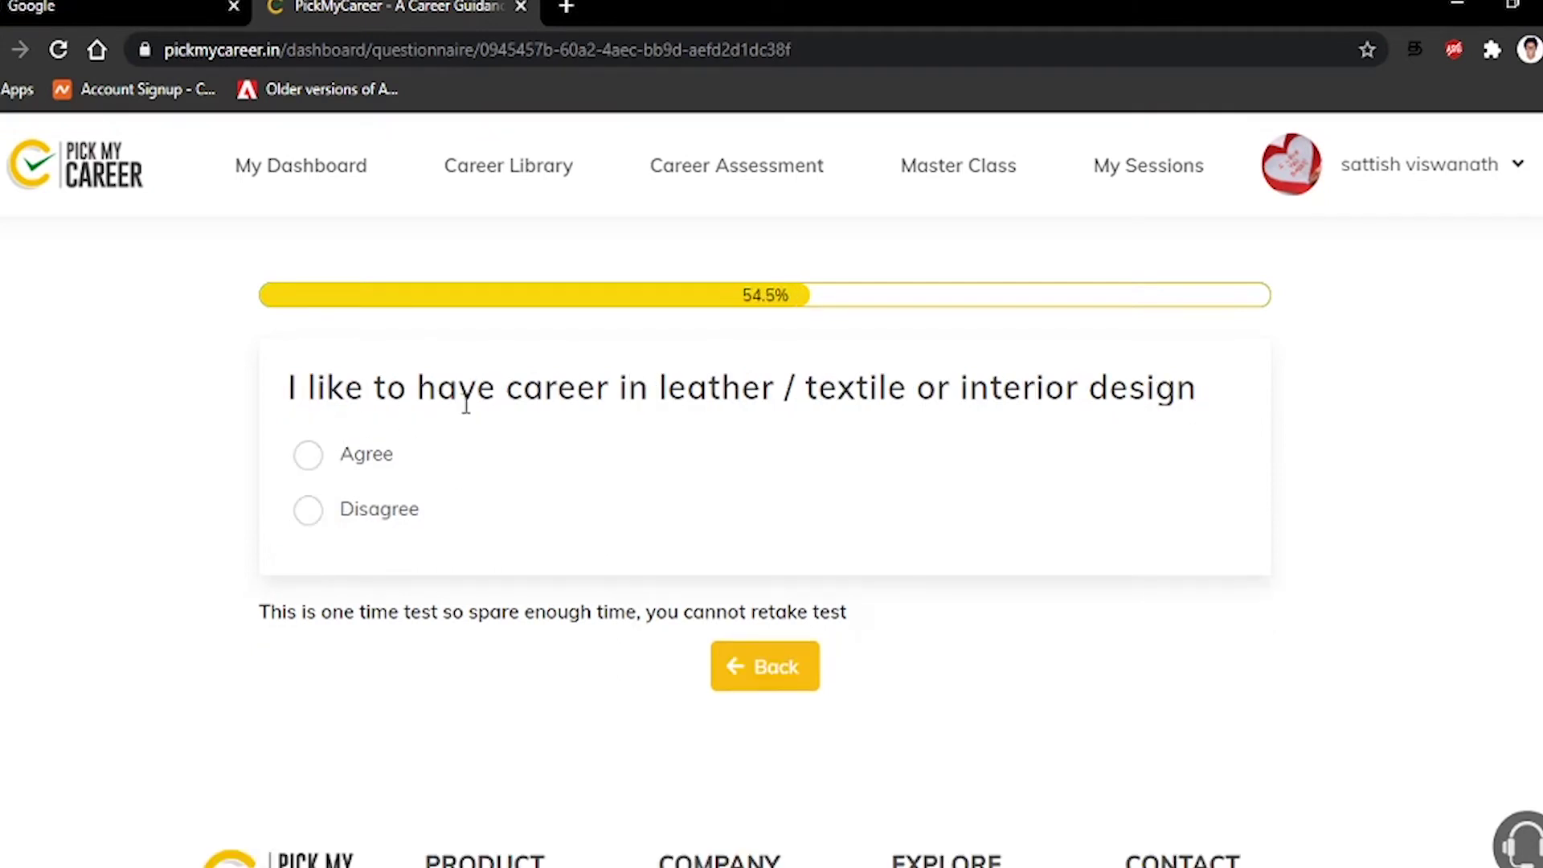
{"action": "left_click", "coordinate": [320, 505]}
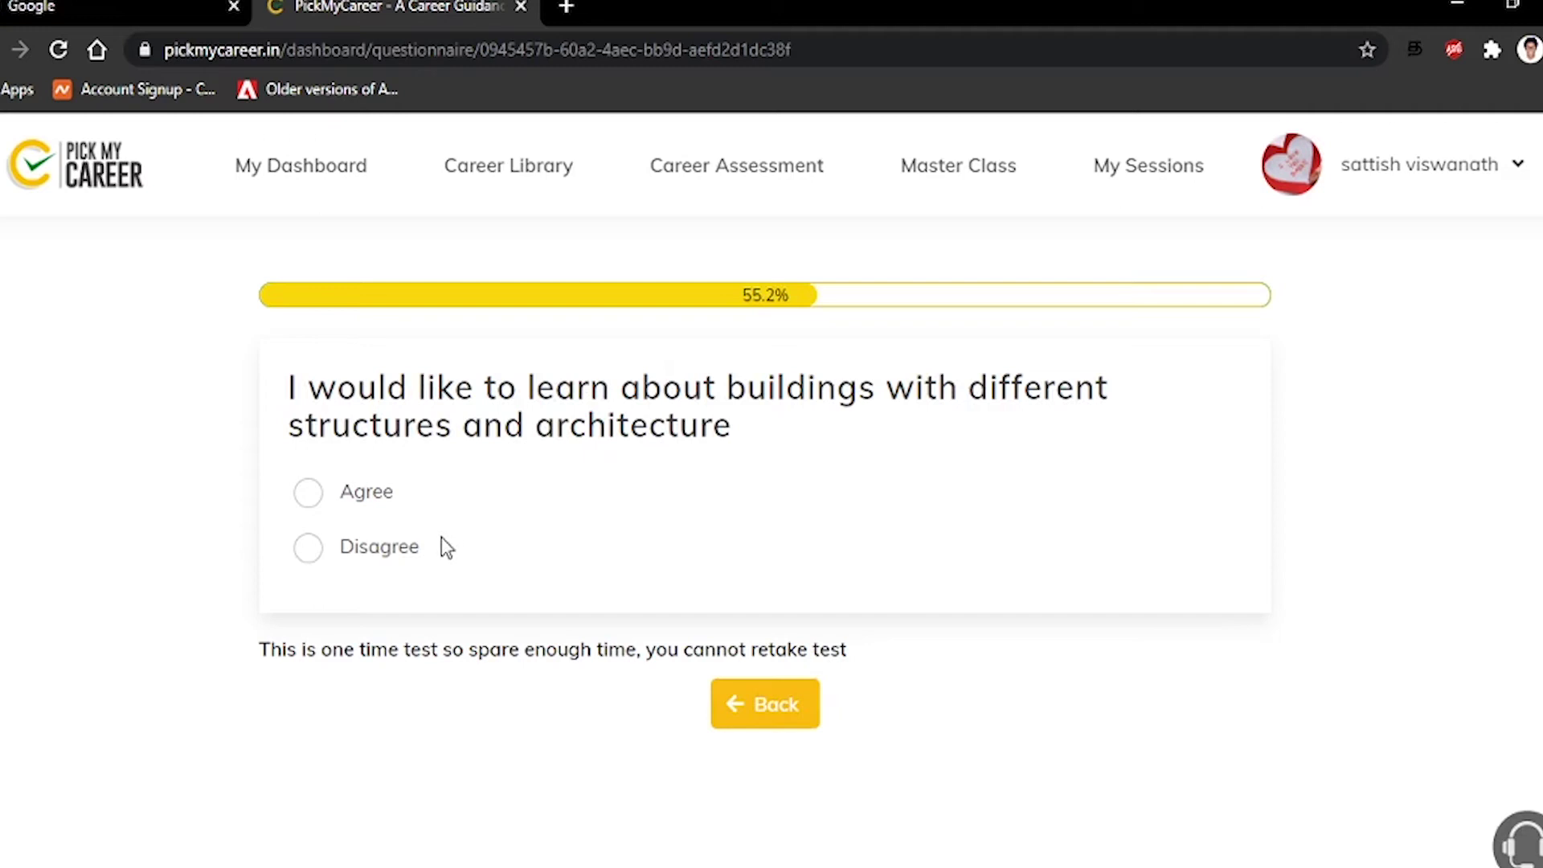
{"action": "left_click", "coordinate": [310, 552]}
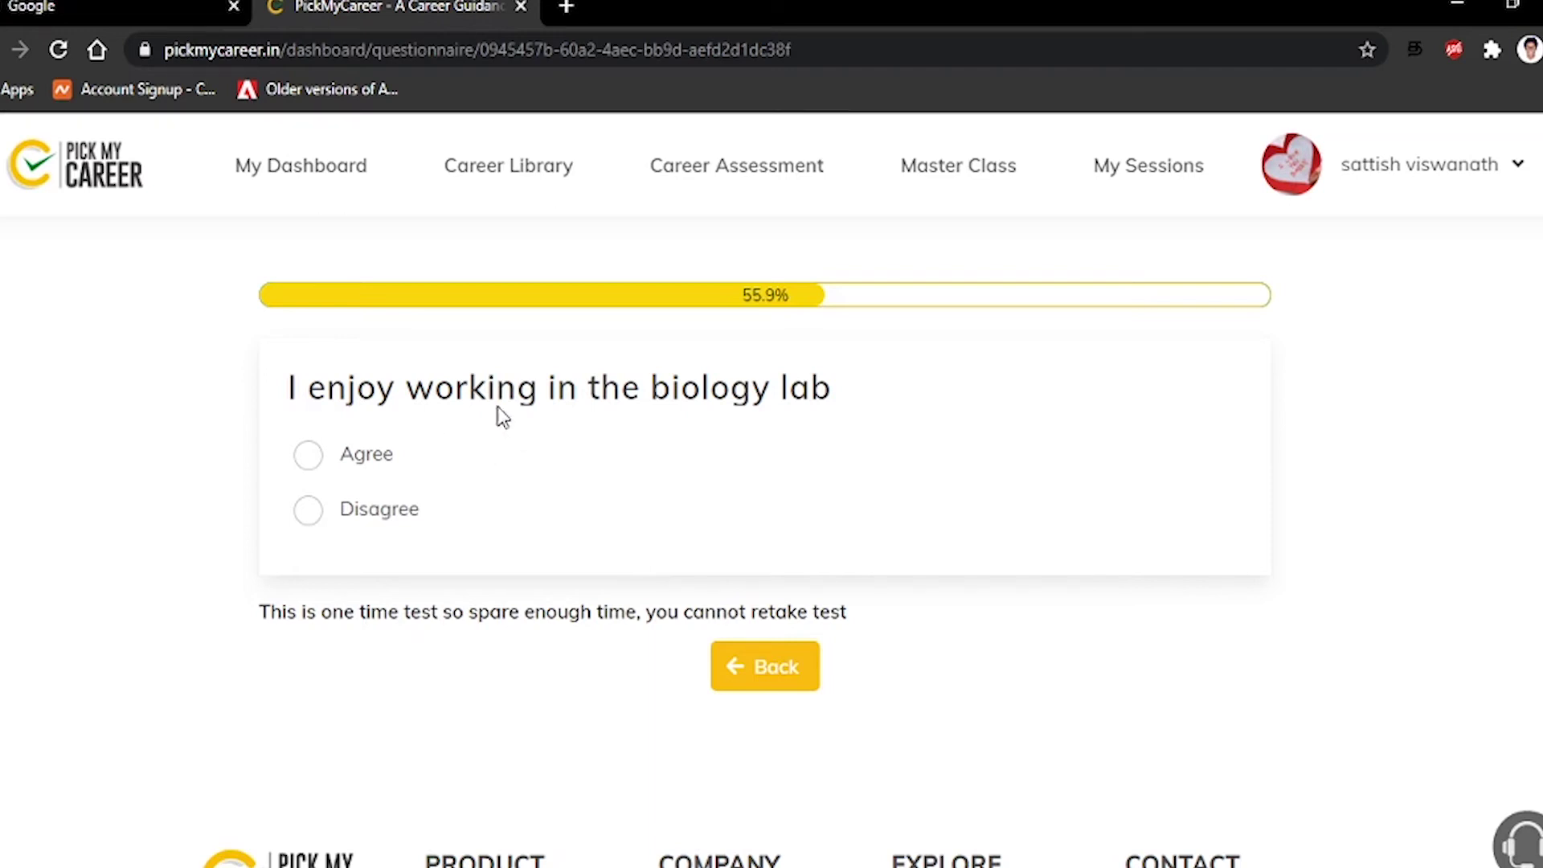
{"action": "left_click", "coordinate": [307, 510]}
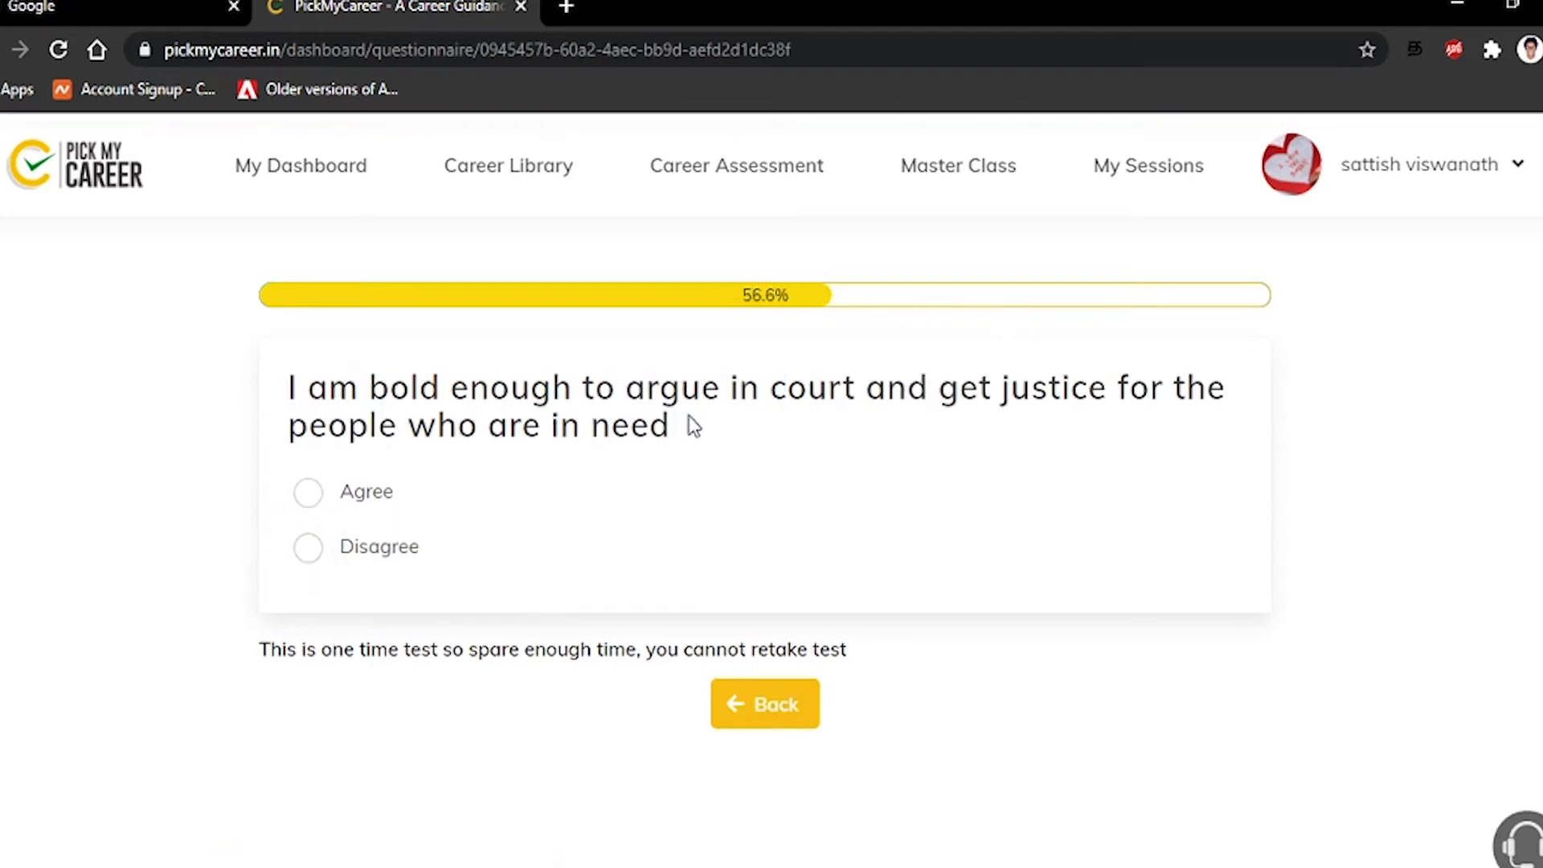
{"action": "left_click", "coordinate": [307, 550]}
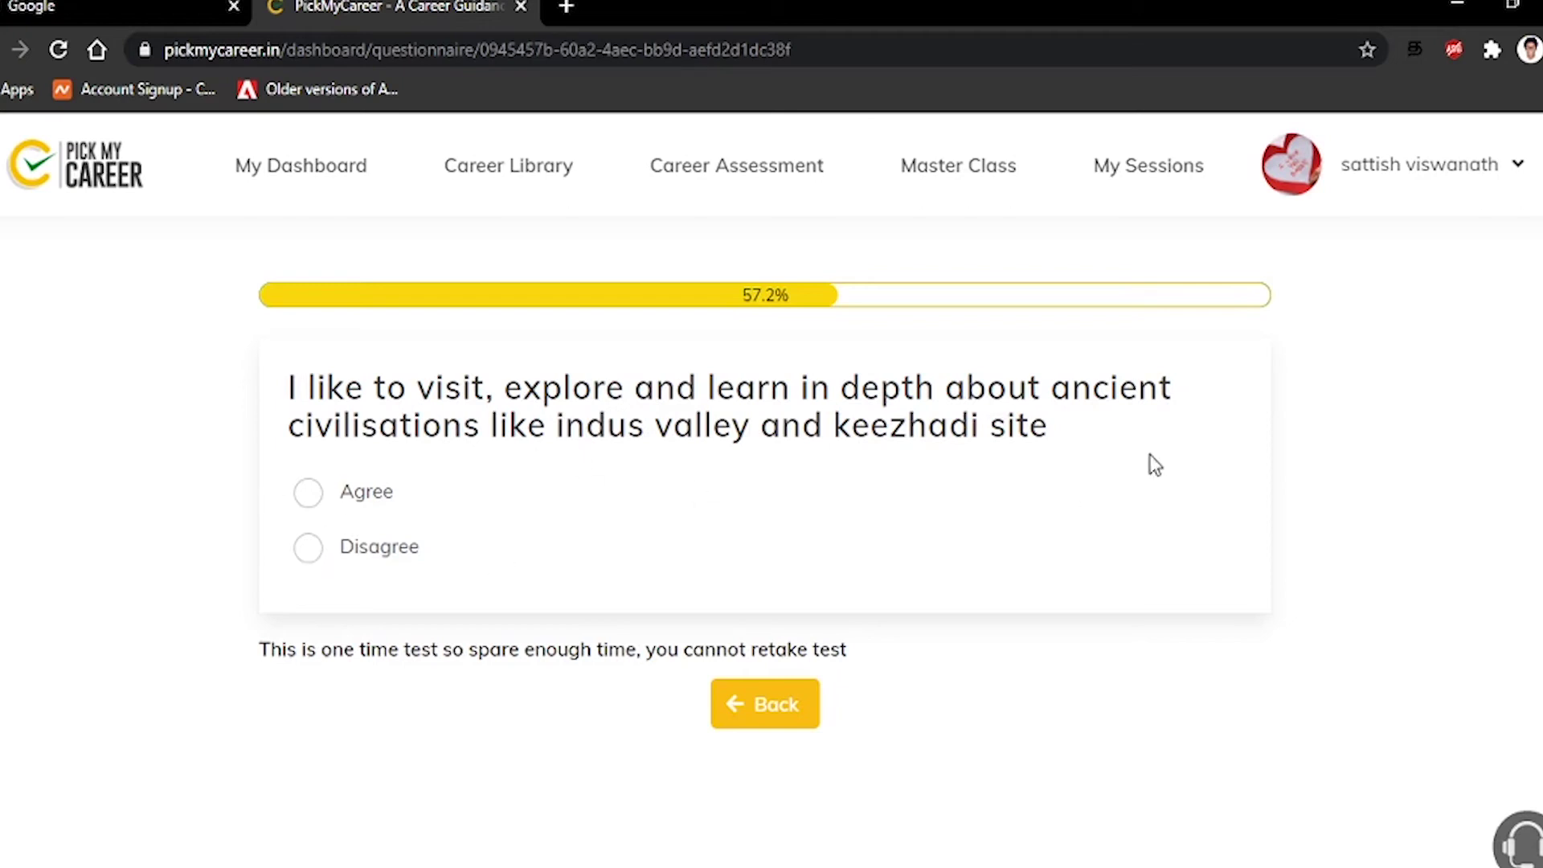
{"action": "left_click", "coordinate": [308, 550]}
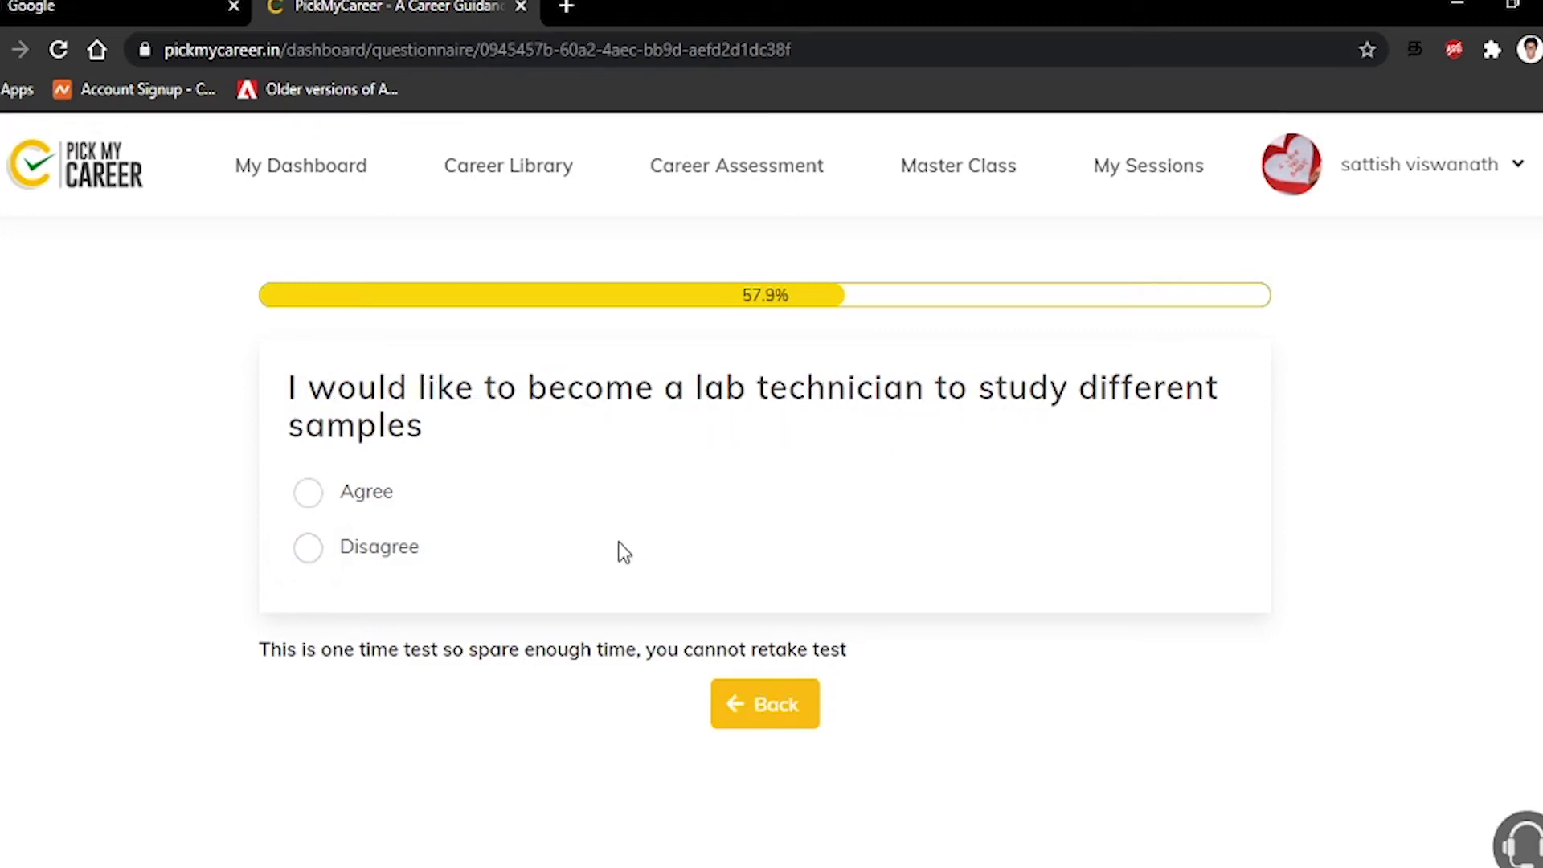
{"action": "left_click", "coordinate": [301, 554]}
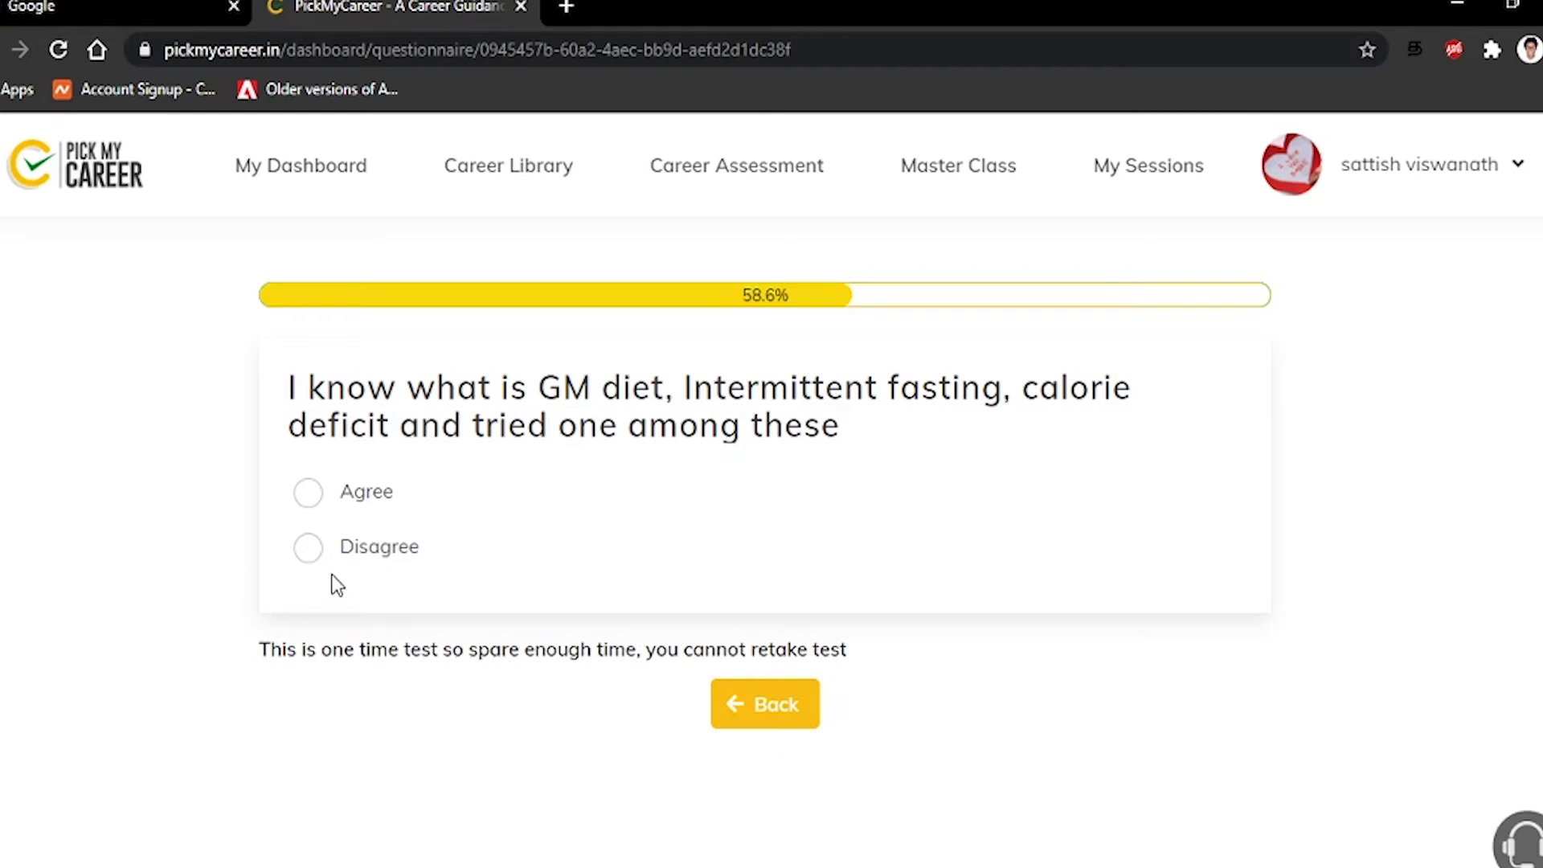
Answer Disagree to diets, essay writing, economic advisor, sports, temples, electronics repair and animator
{"action": "left_click", "coordinate": [305, 553]}
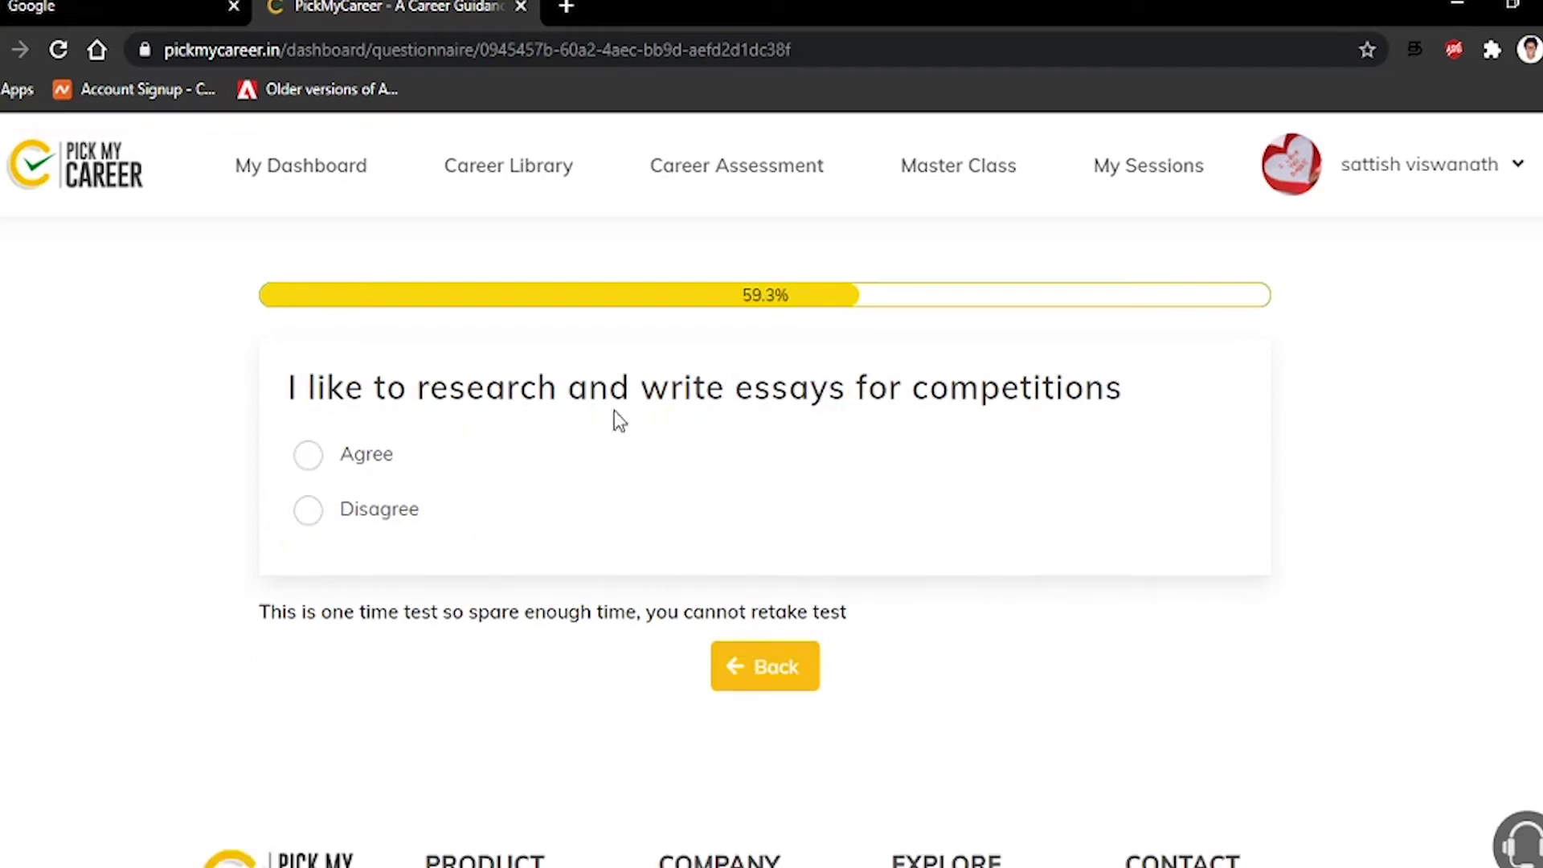
{"action": "left_click", "coordinate": [306, 519]}
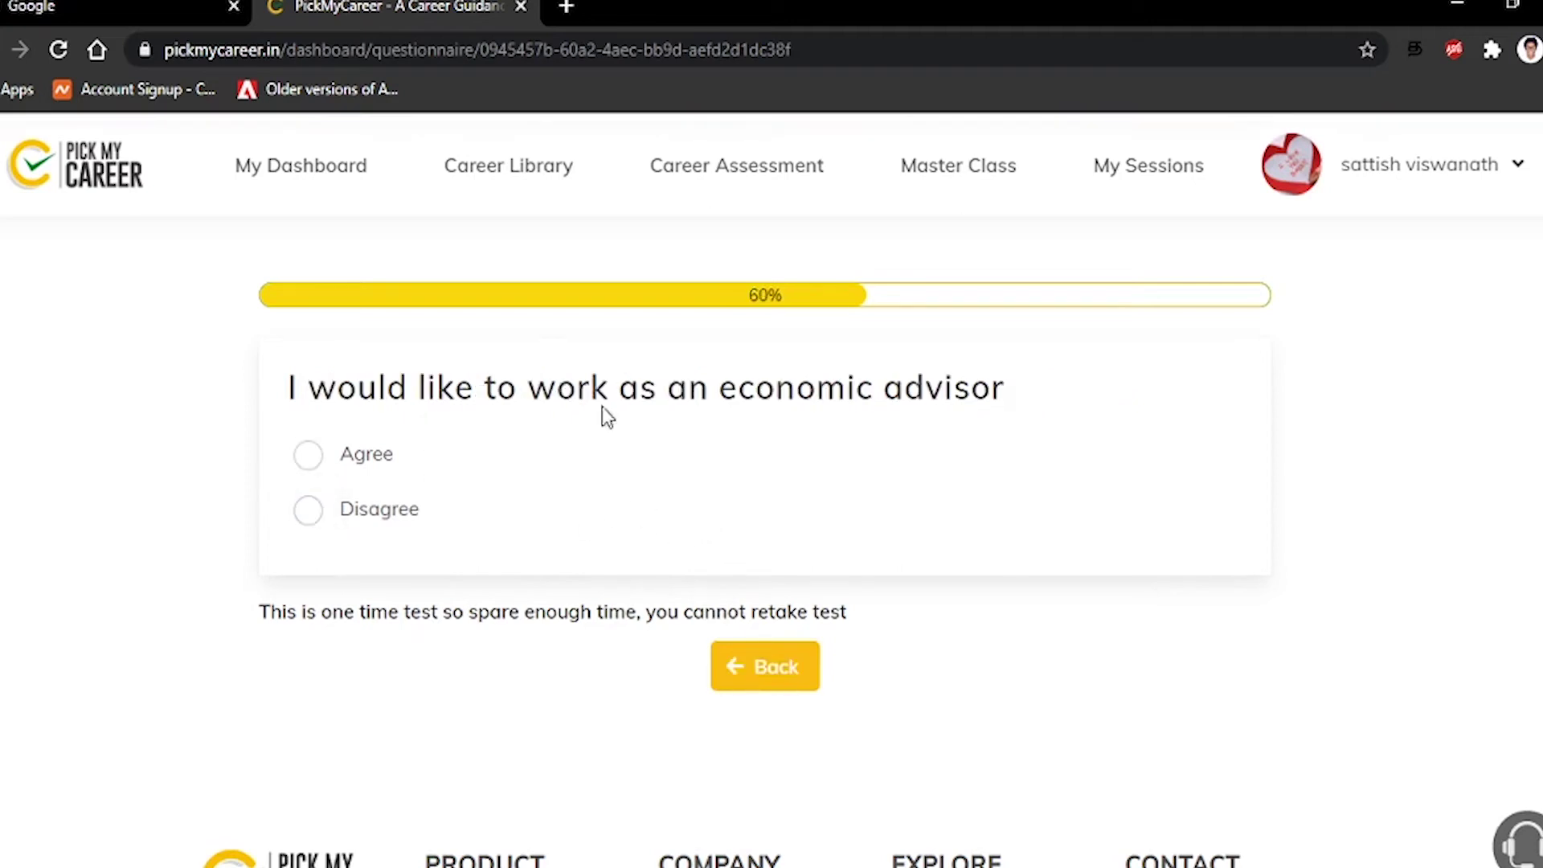
{"action": "left_click", "coordinate": [311, 515]}
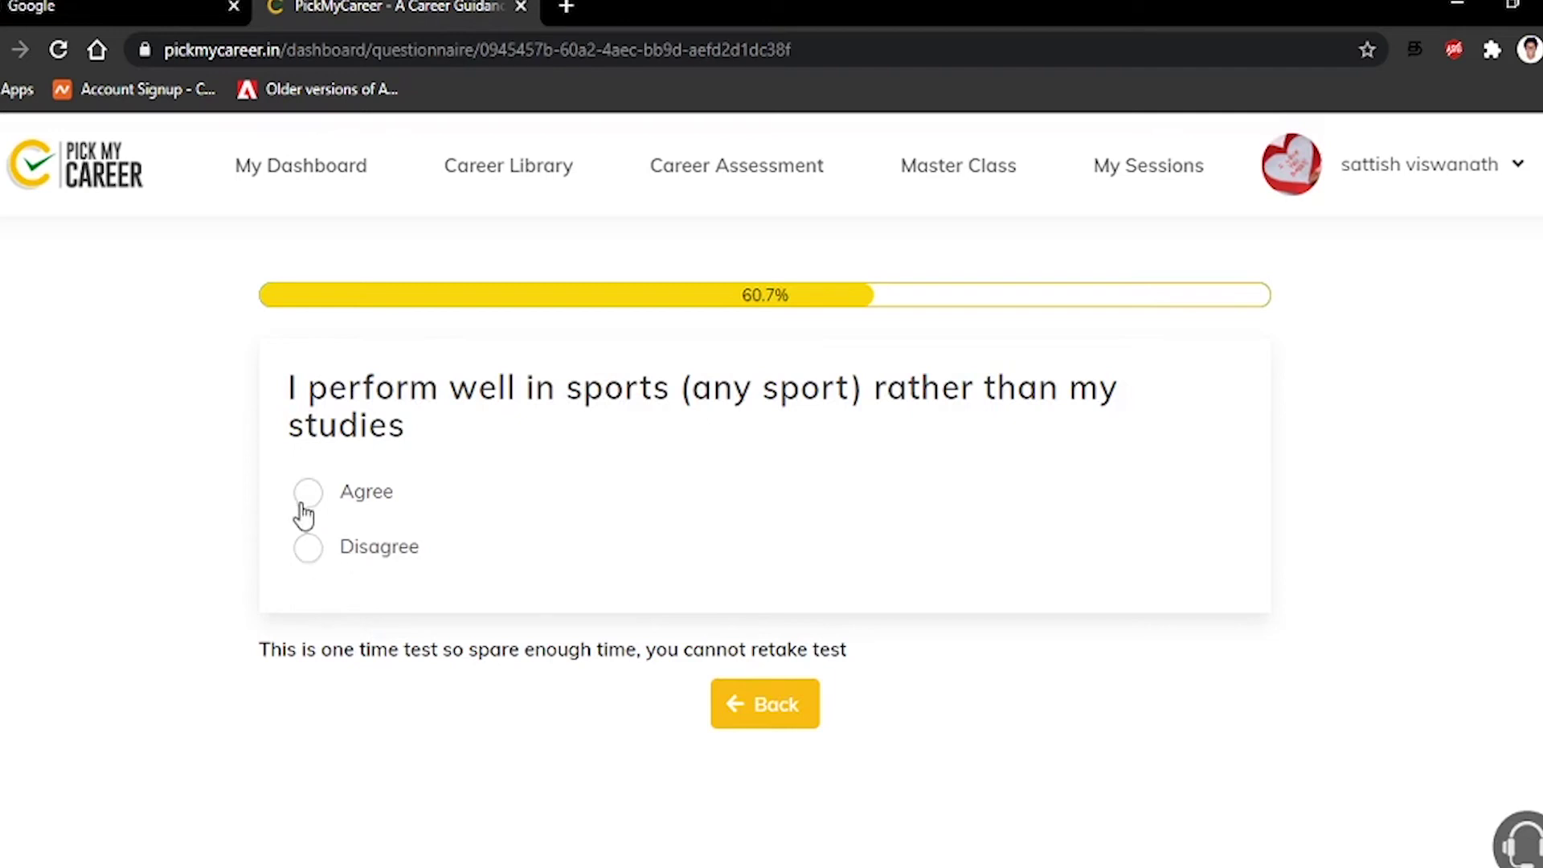
{"action": "left_click", "coordinate": [306, 563]}
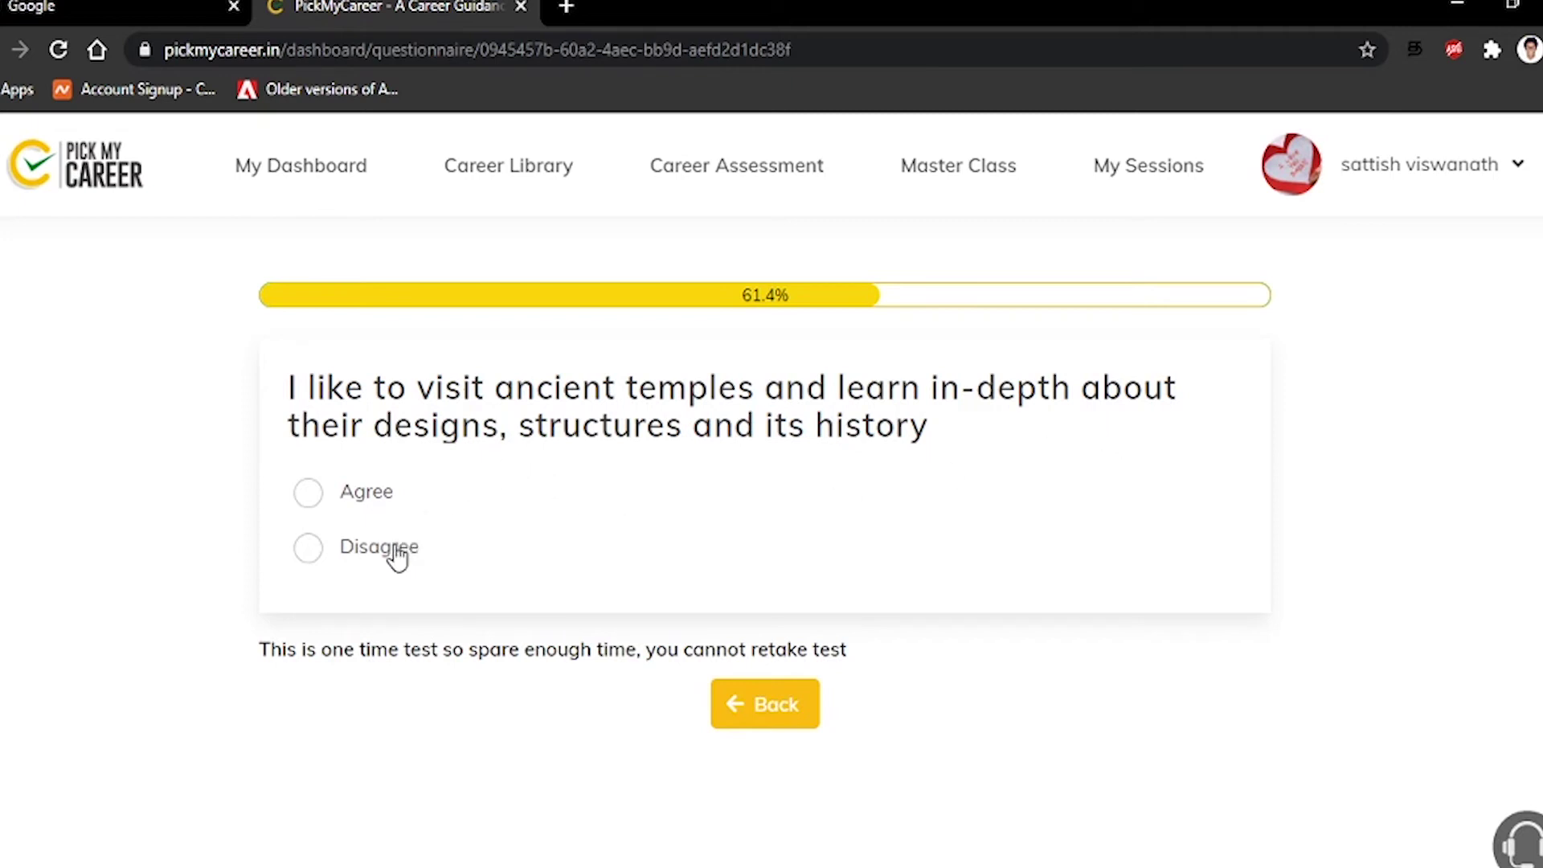
{"action": "left_click", "coordinate": [365, 553]}
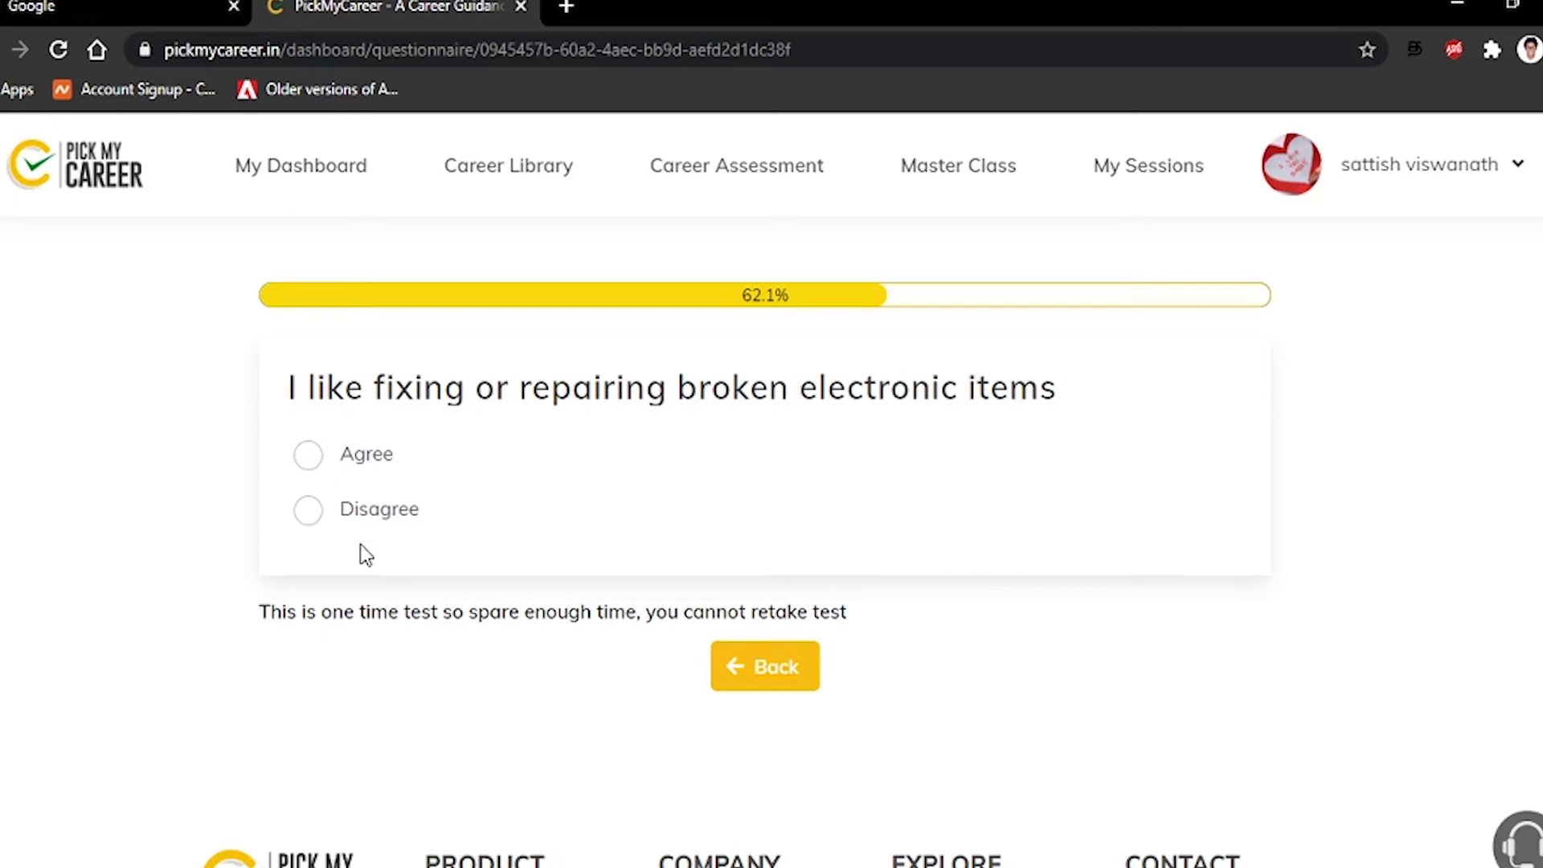
{"action": "left_click", "coordinate": [368, 514]}
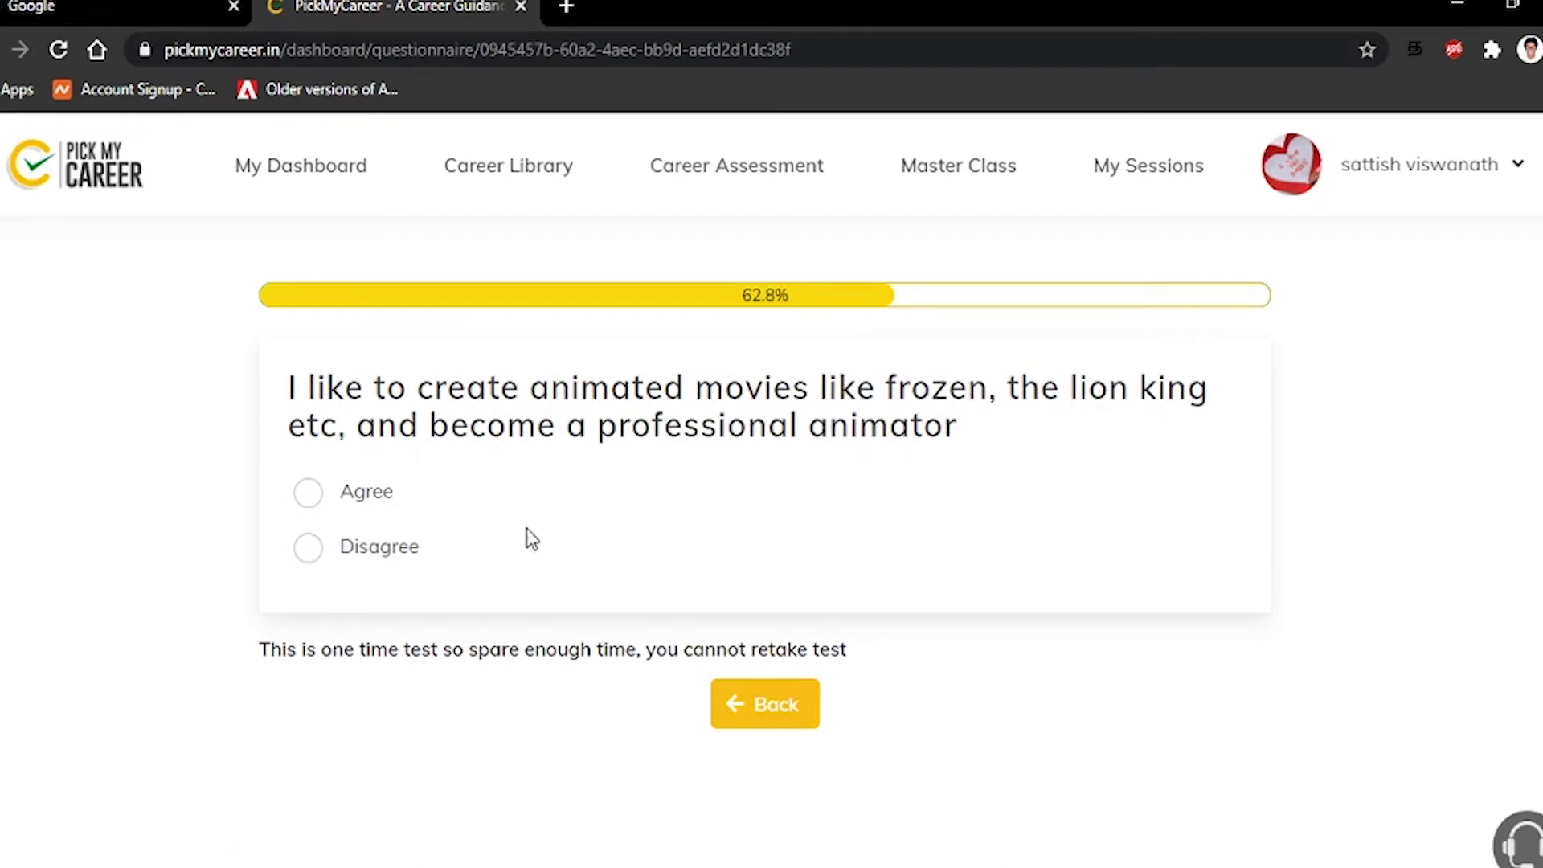
{"action": "left_click", "coordinate": [390, 545]}
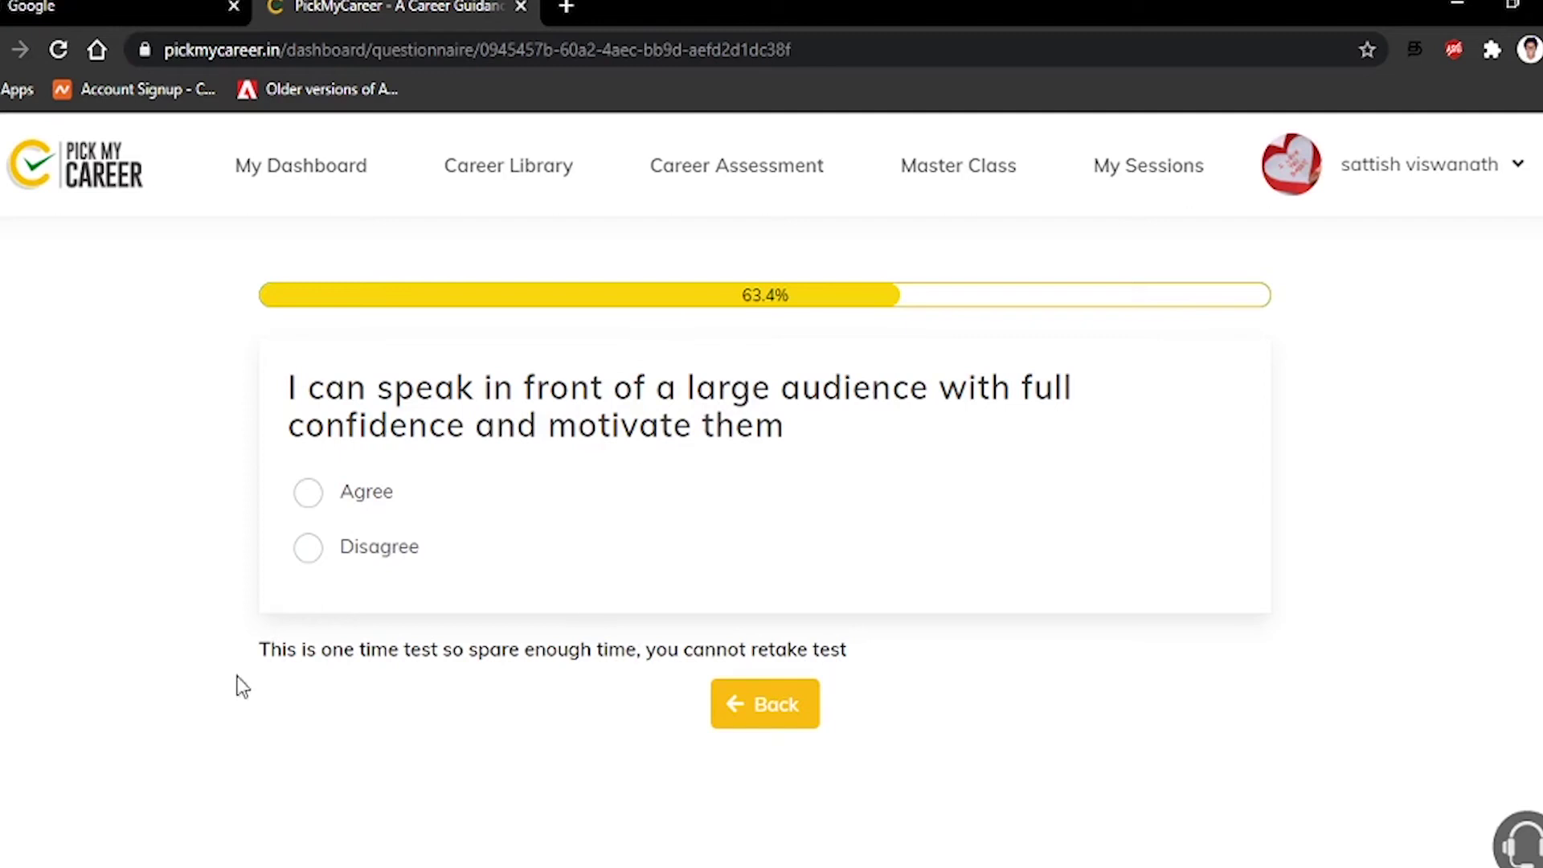
Disagree with public speaking, maths problems, pilot or ship captain, and ayurveda statements
{"action": "left_click", "coordinate": [307, 546]}
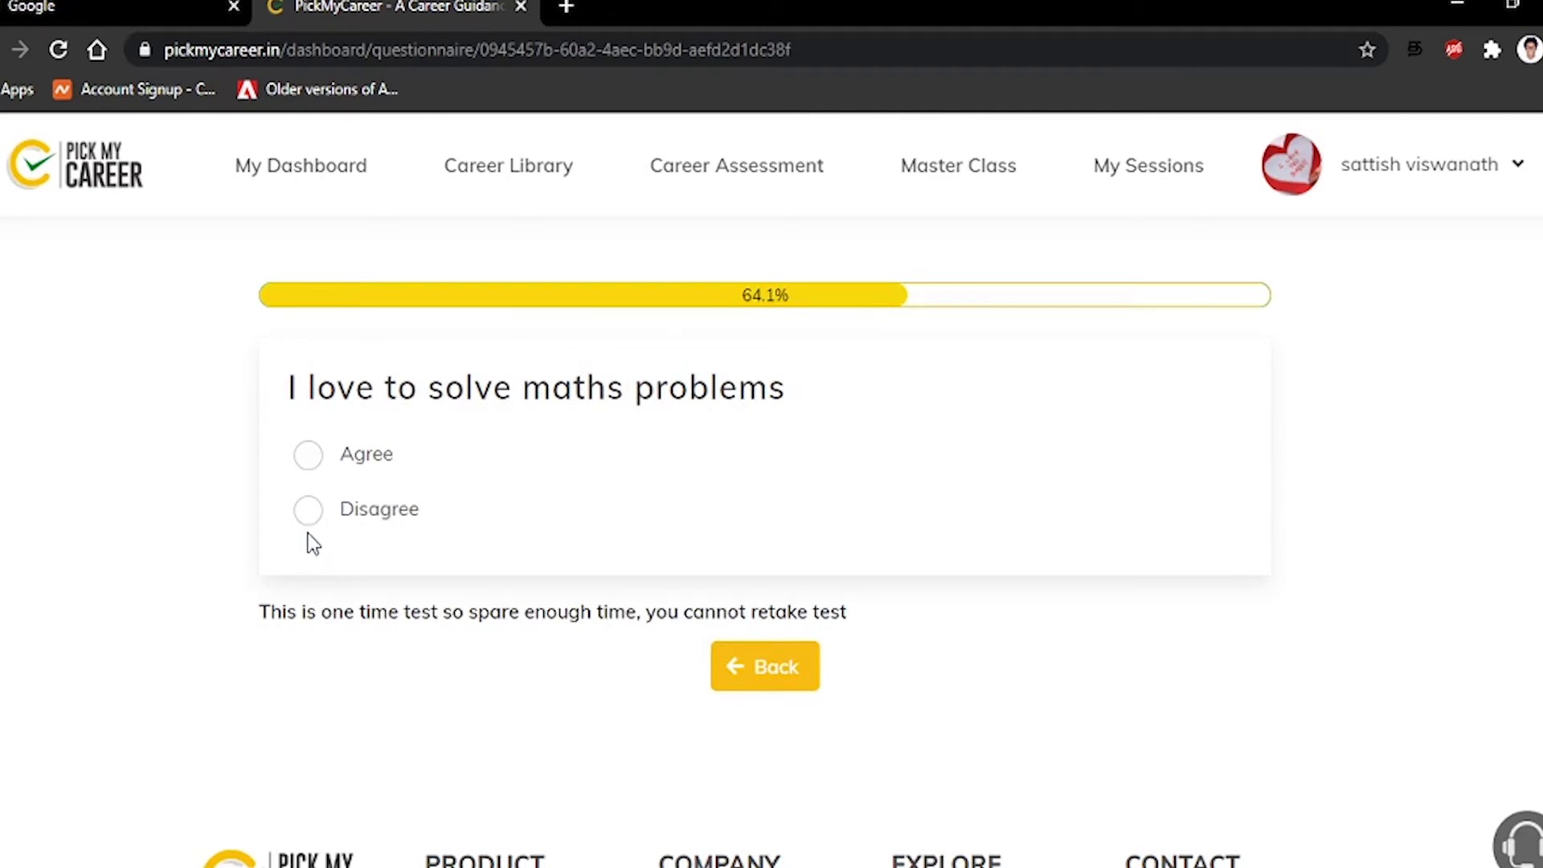
{"action": "left_click", "coordinate": [308, 509]}
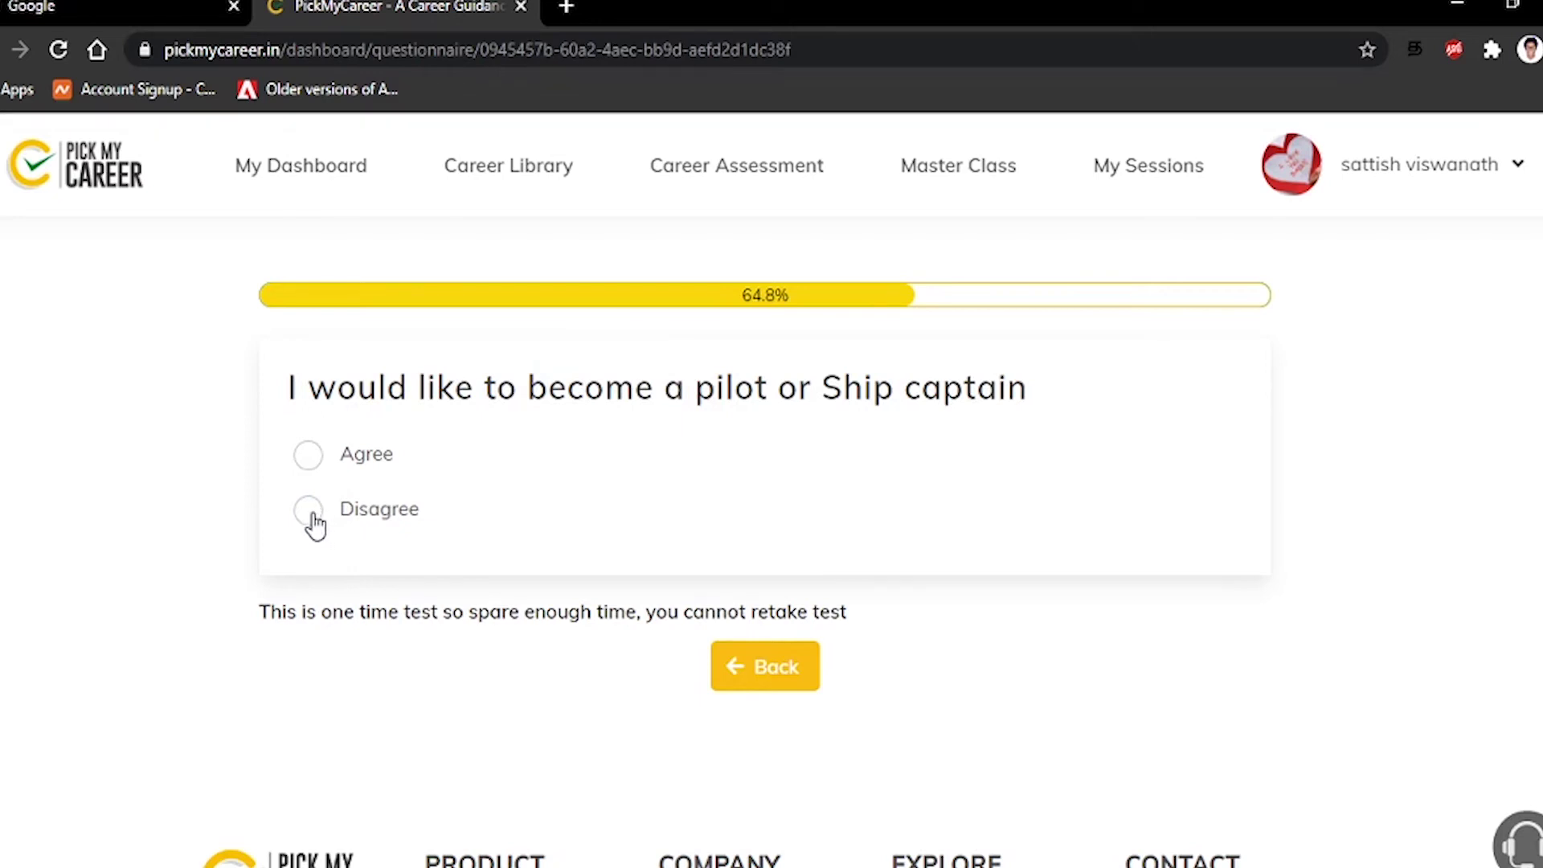
{"action": "left_click", "coordinate": [312, 518]}
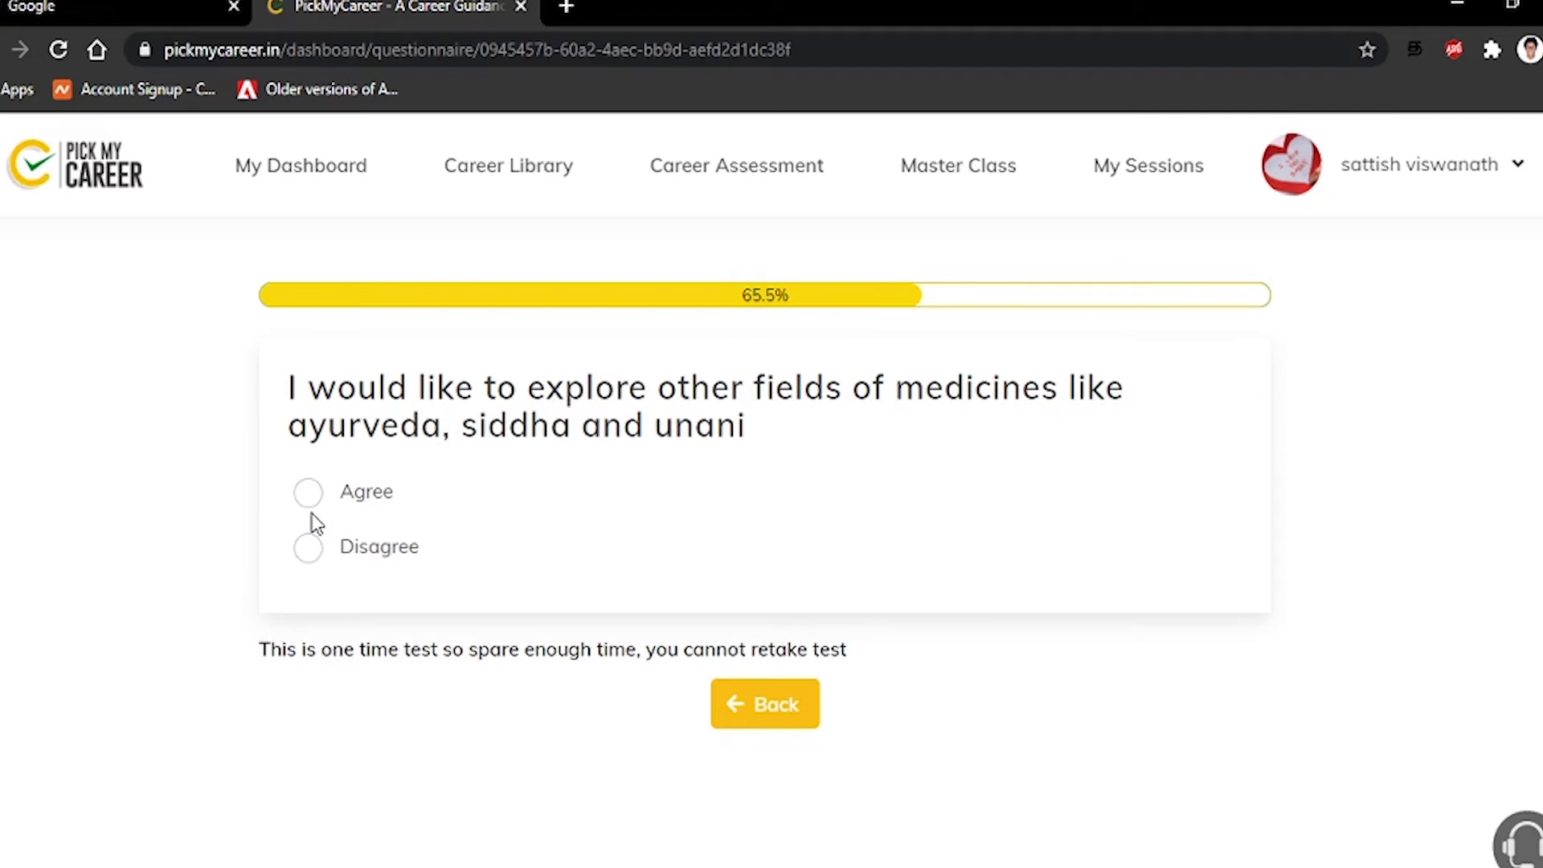
{"action": "left_click", "coordinate": [310, 561]}
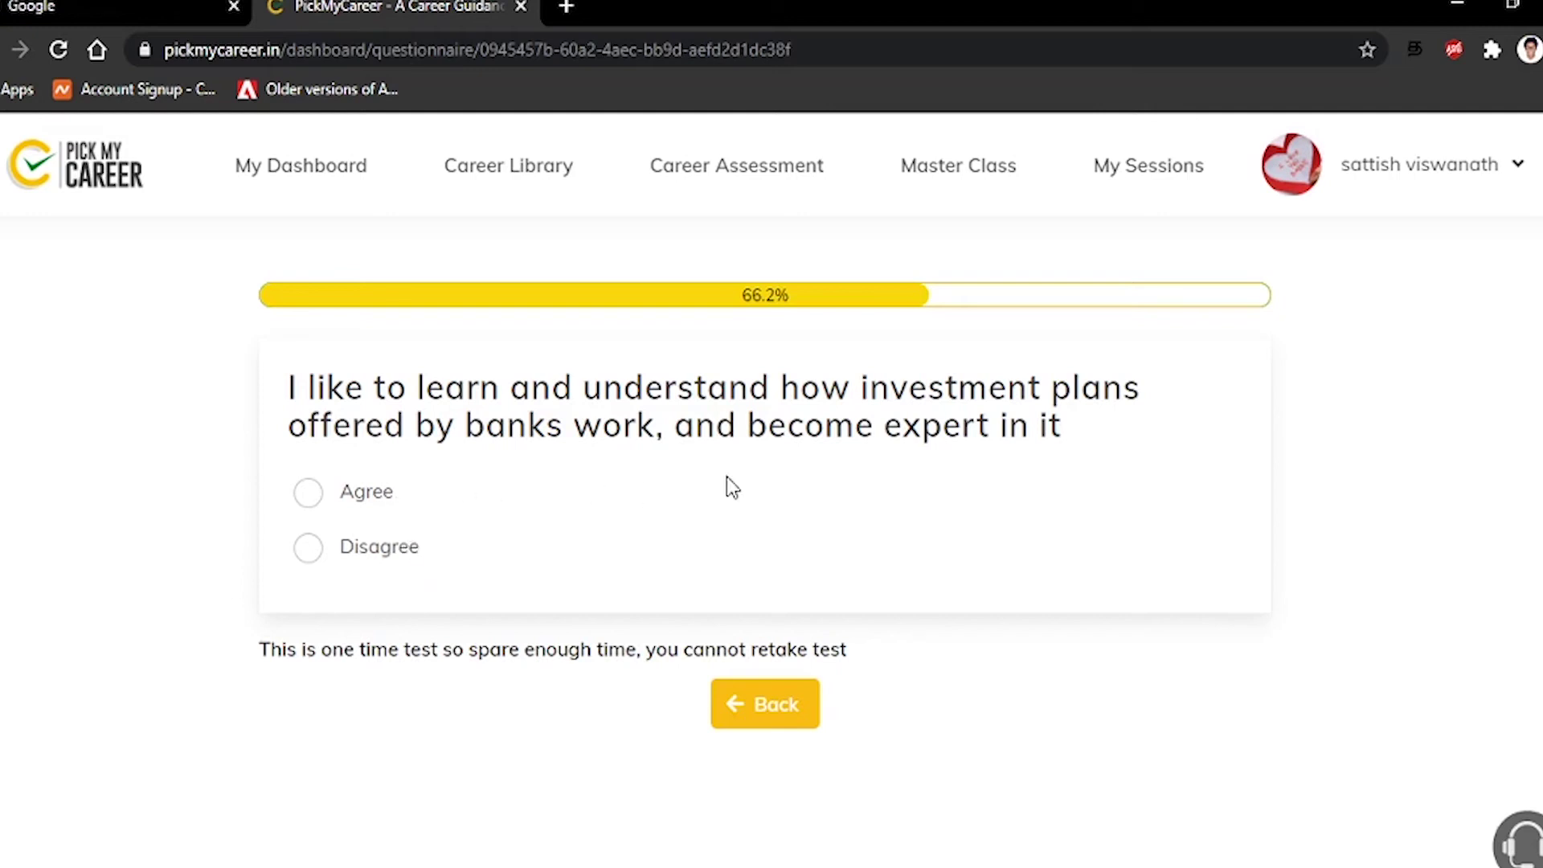
Disagree with bank investments, government structure and share market; agree with learning computer hacking
{"action": "left_click", "coordinate": [309, 553]}
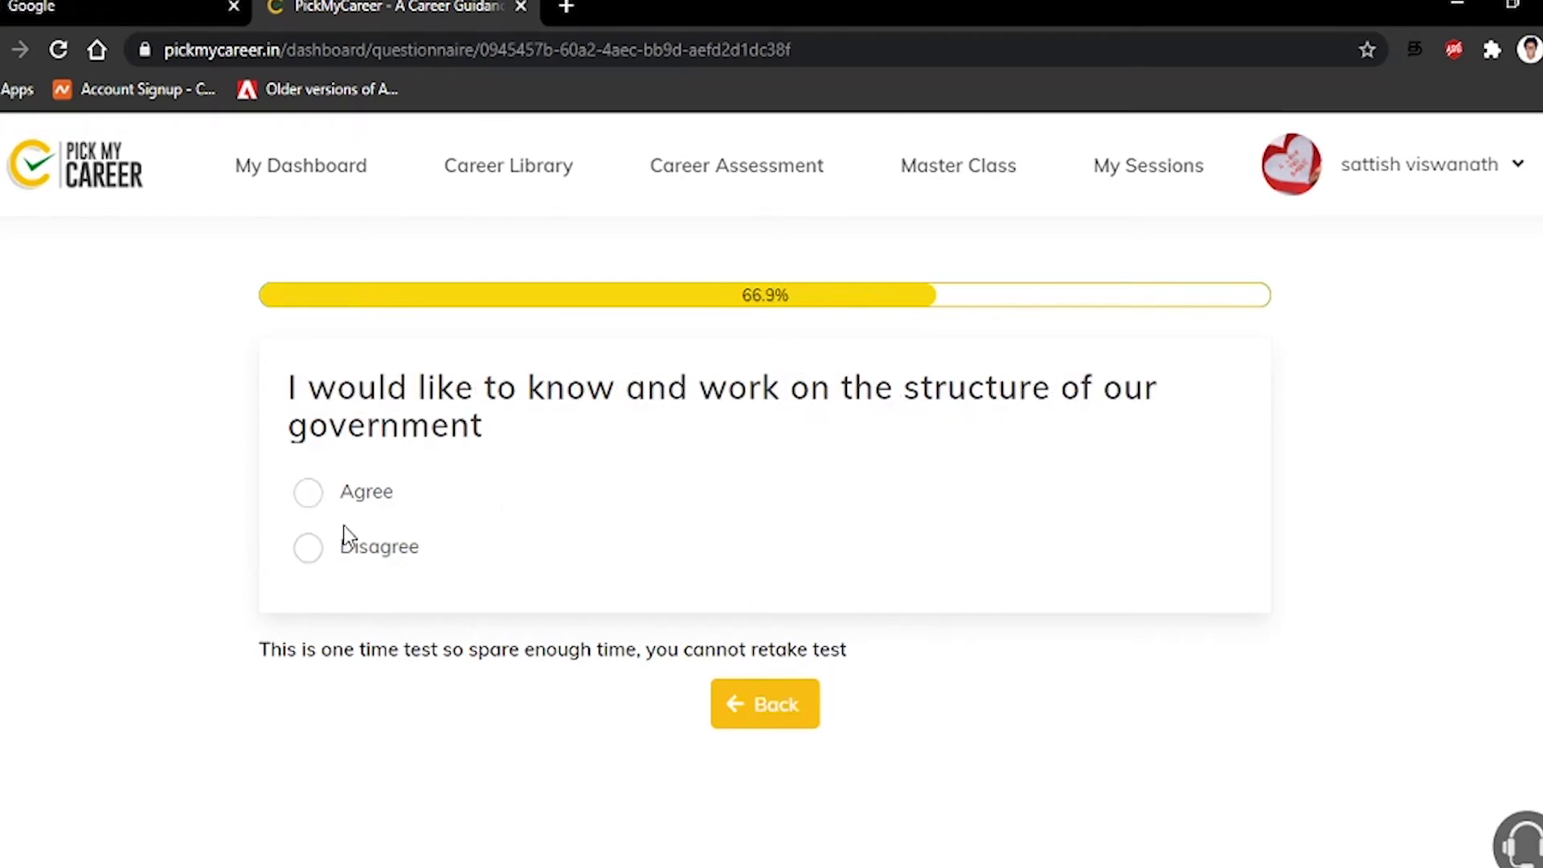
{"action": "left_click", "coordinate": [308, 562]}
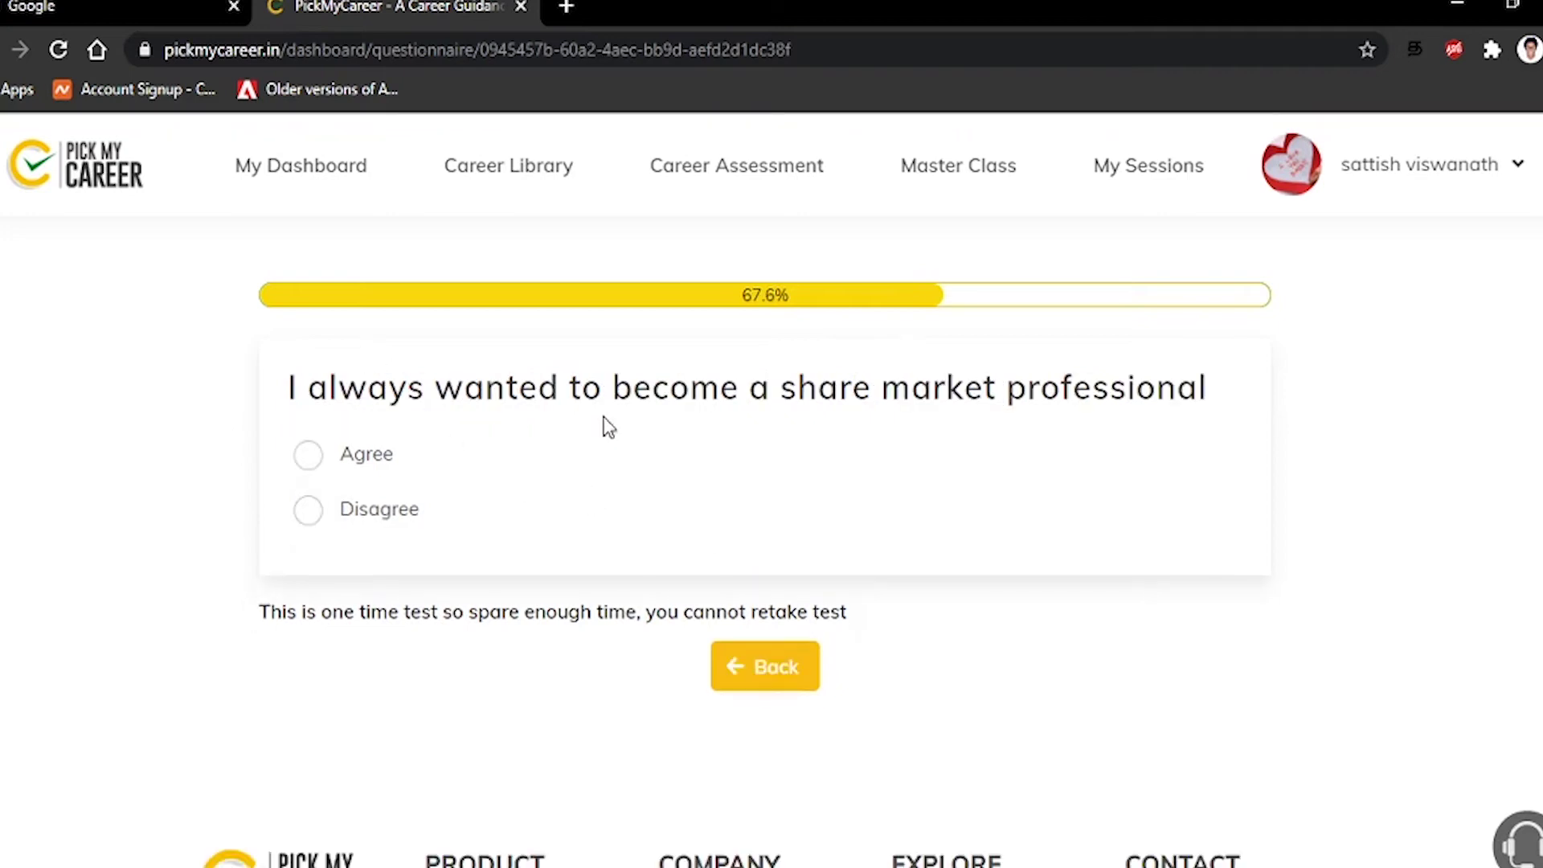
{"action": "left_click", "coordinate": [304, 514]}
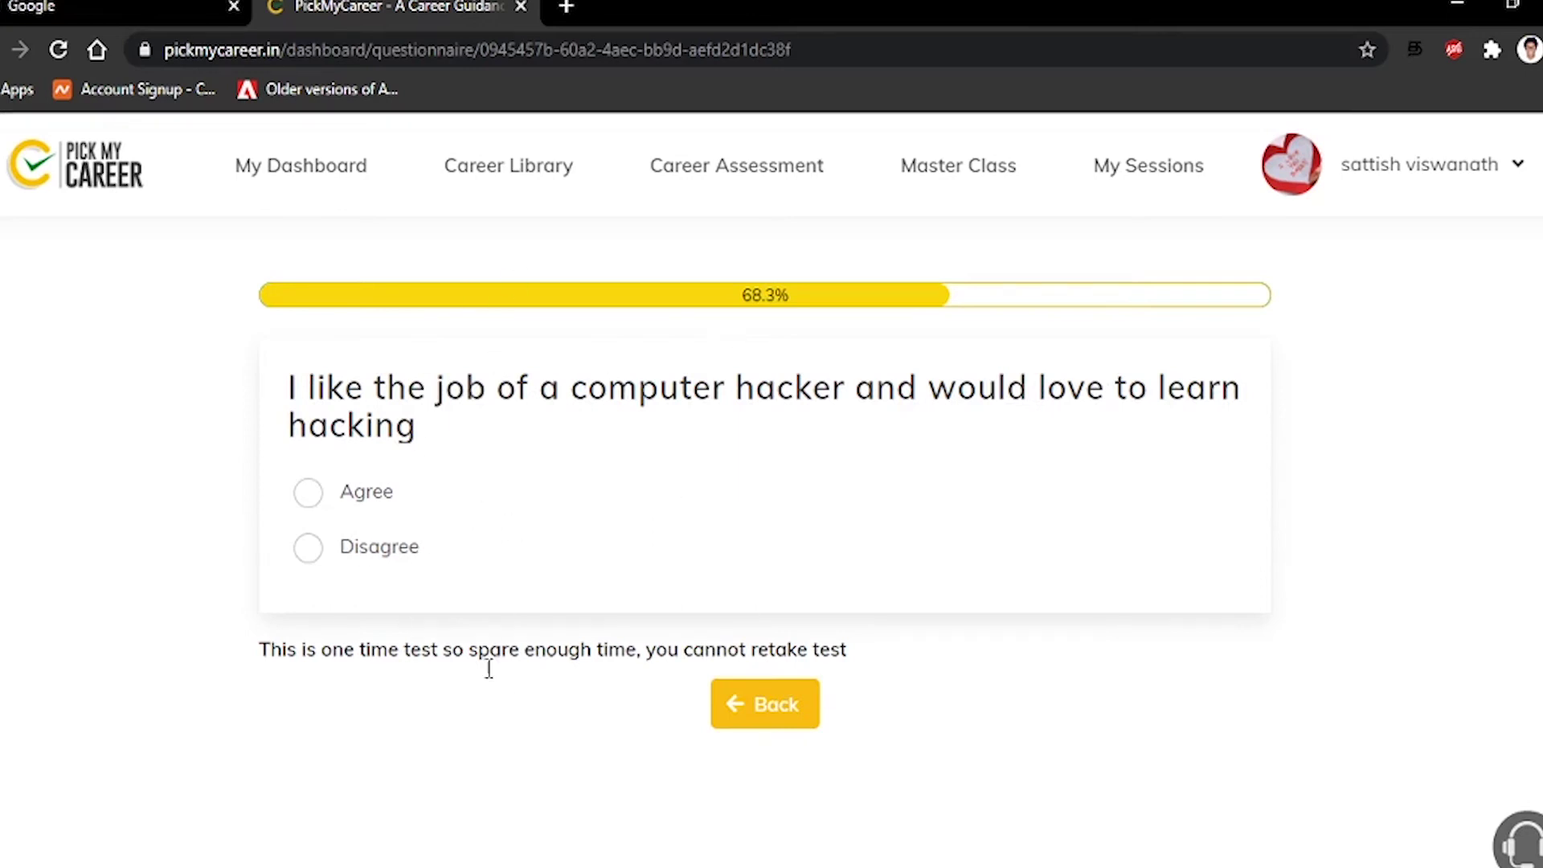
{"action": "left_click", "coordinate": [312, 501]}
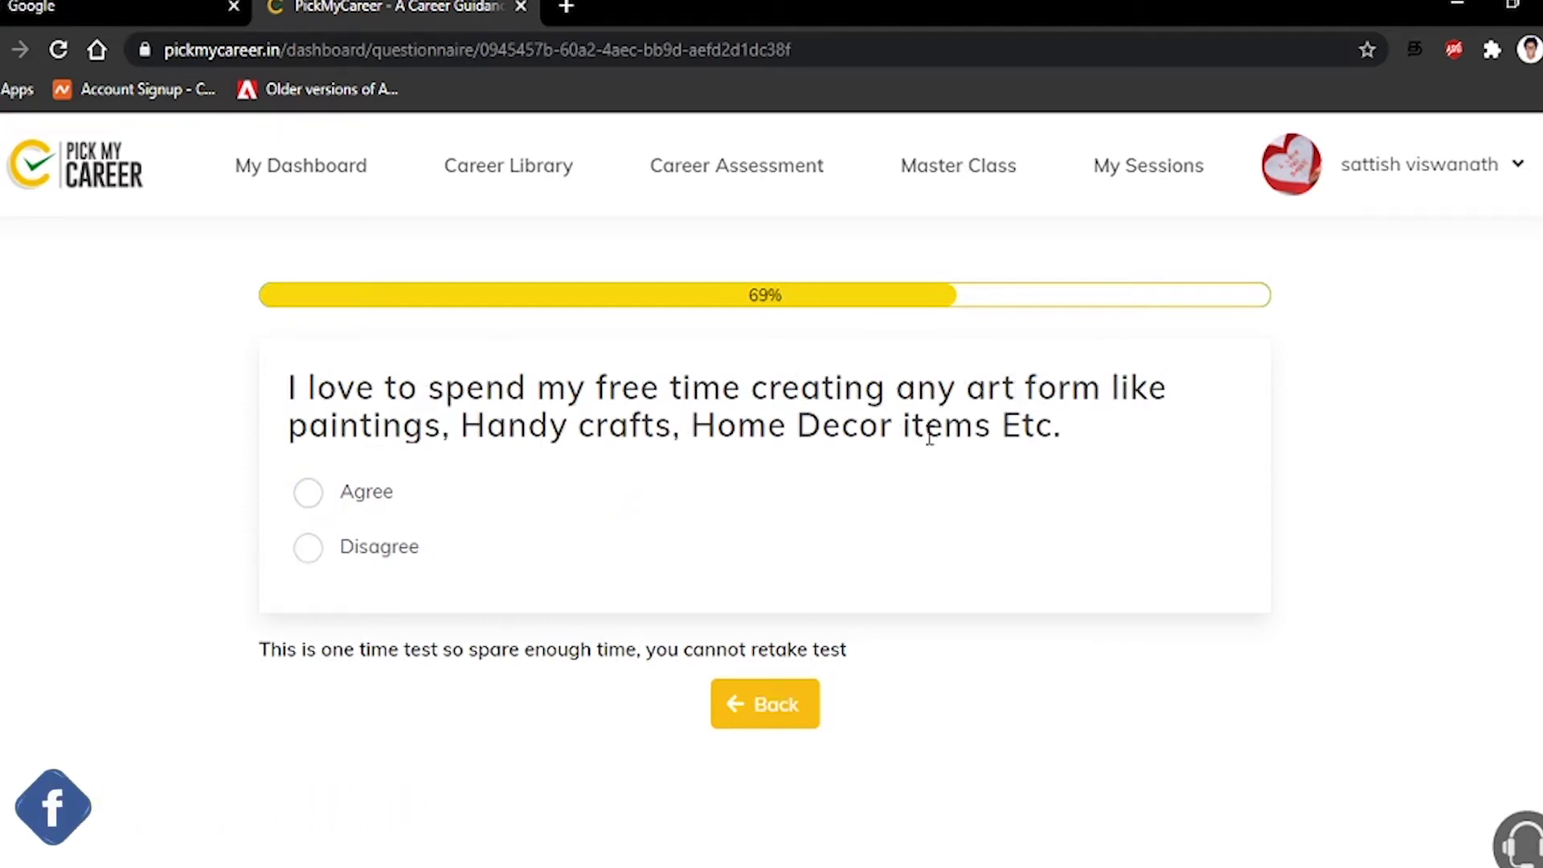
Disagree with creating art, dentistry or physiotherapy, character/fashion design, and convincing people
{"action": "left_click", "coordinate": [311, 551]}
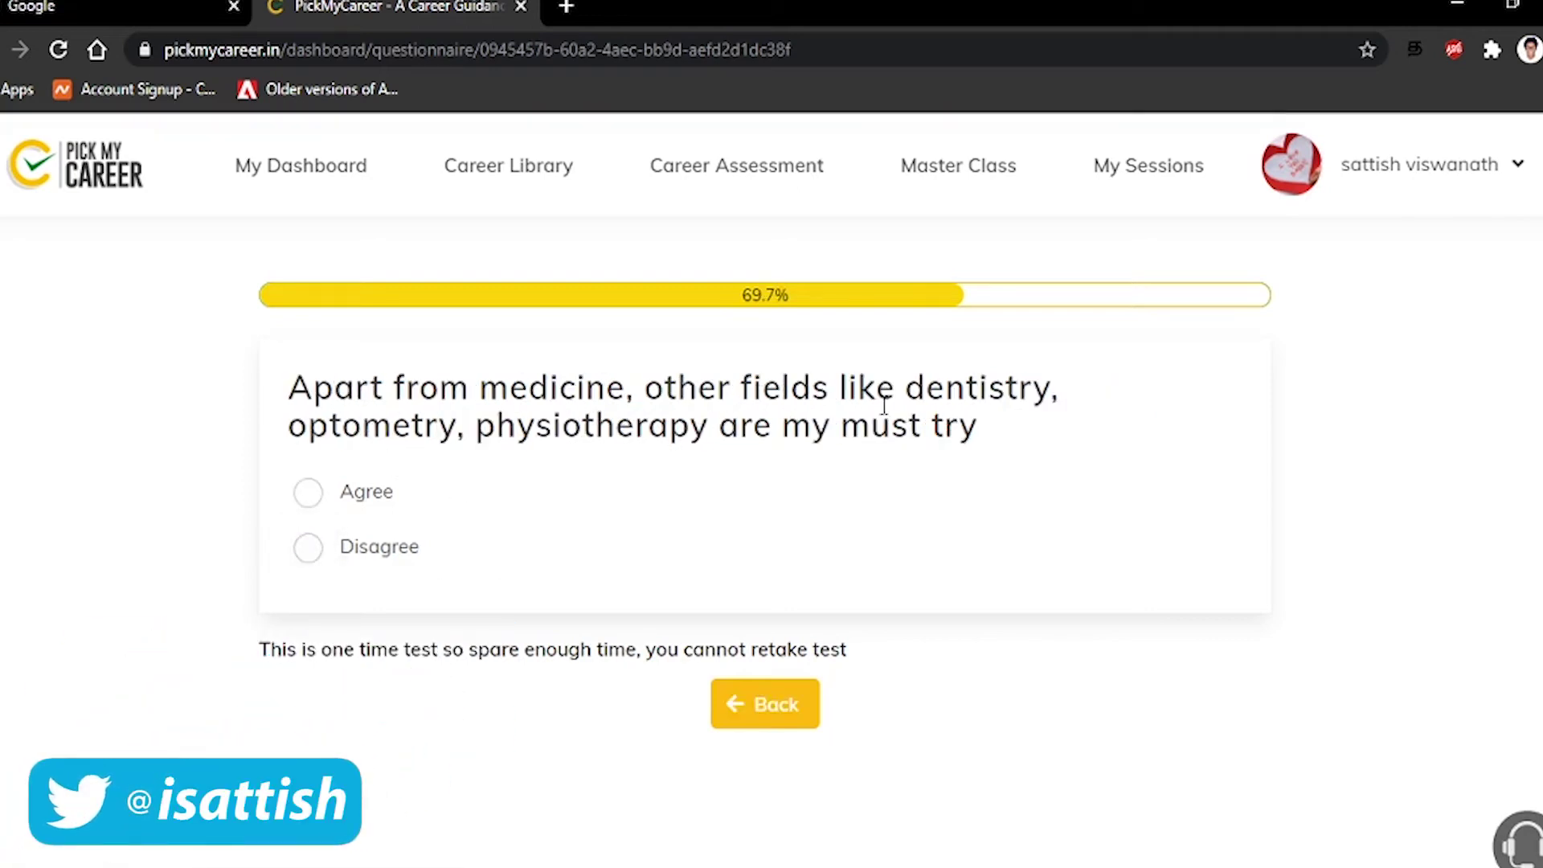
{"action": "left_click", "coordinate": [310, 549]}
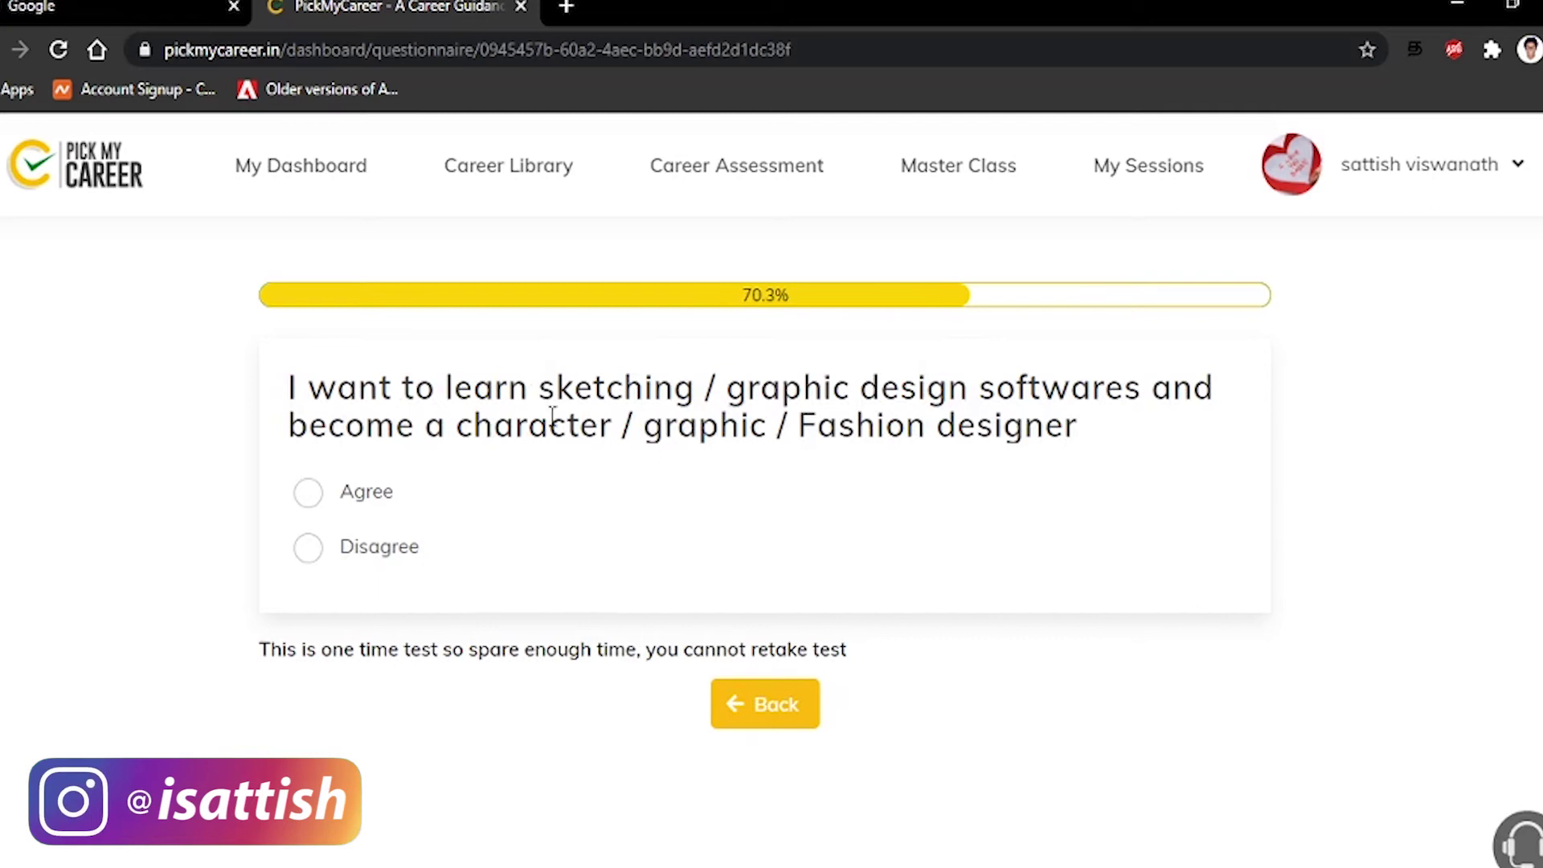
{"action": "left_click", "coordinate": [310, 551]}
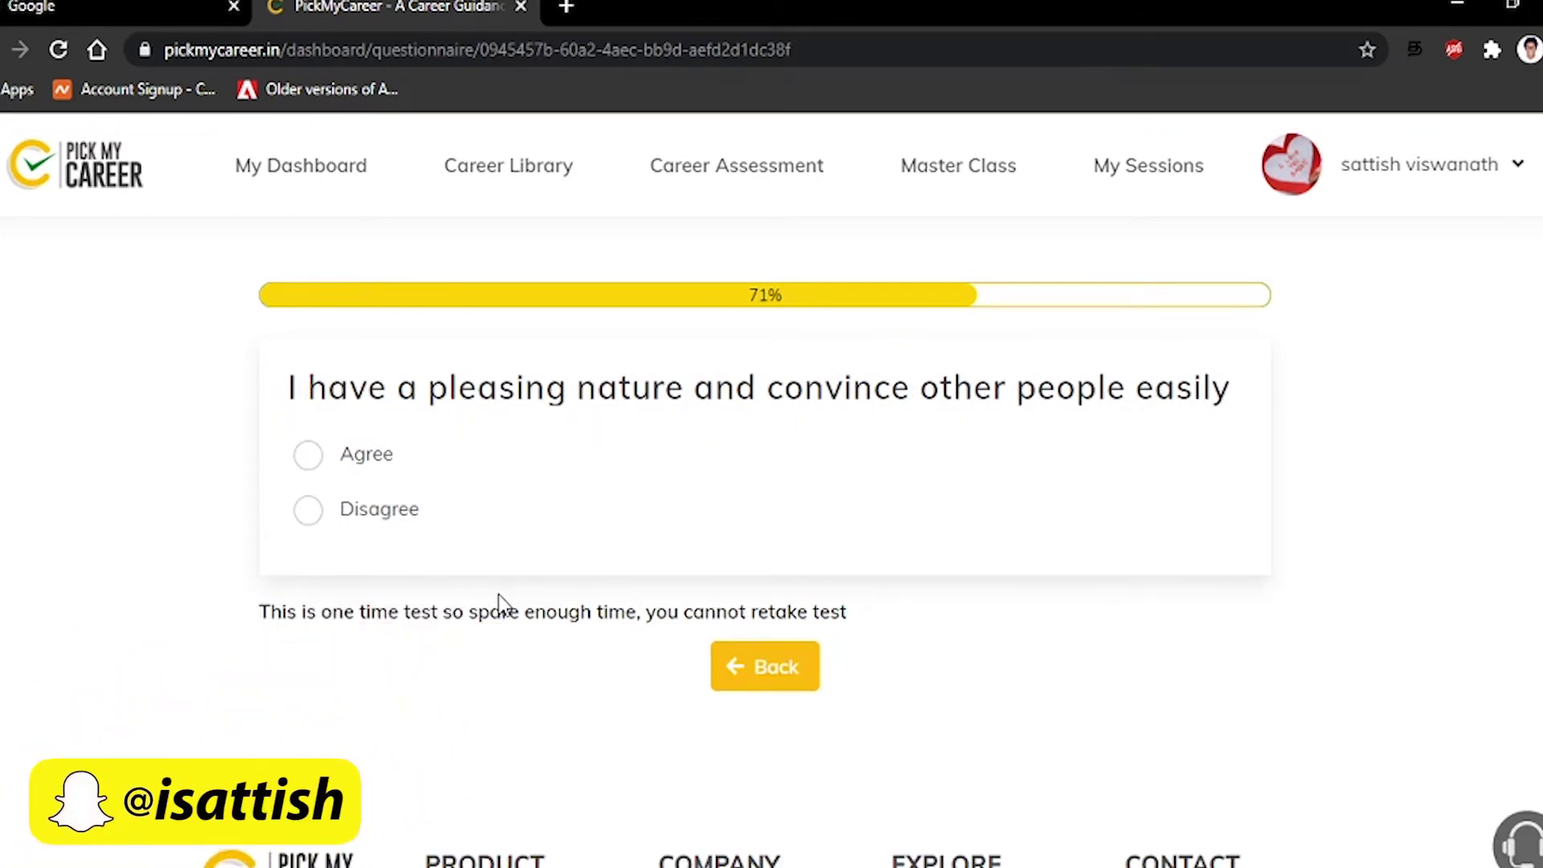
{"action": "left_click", "coordinate": [308, 514]}
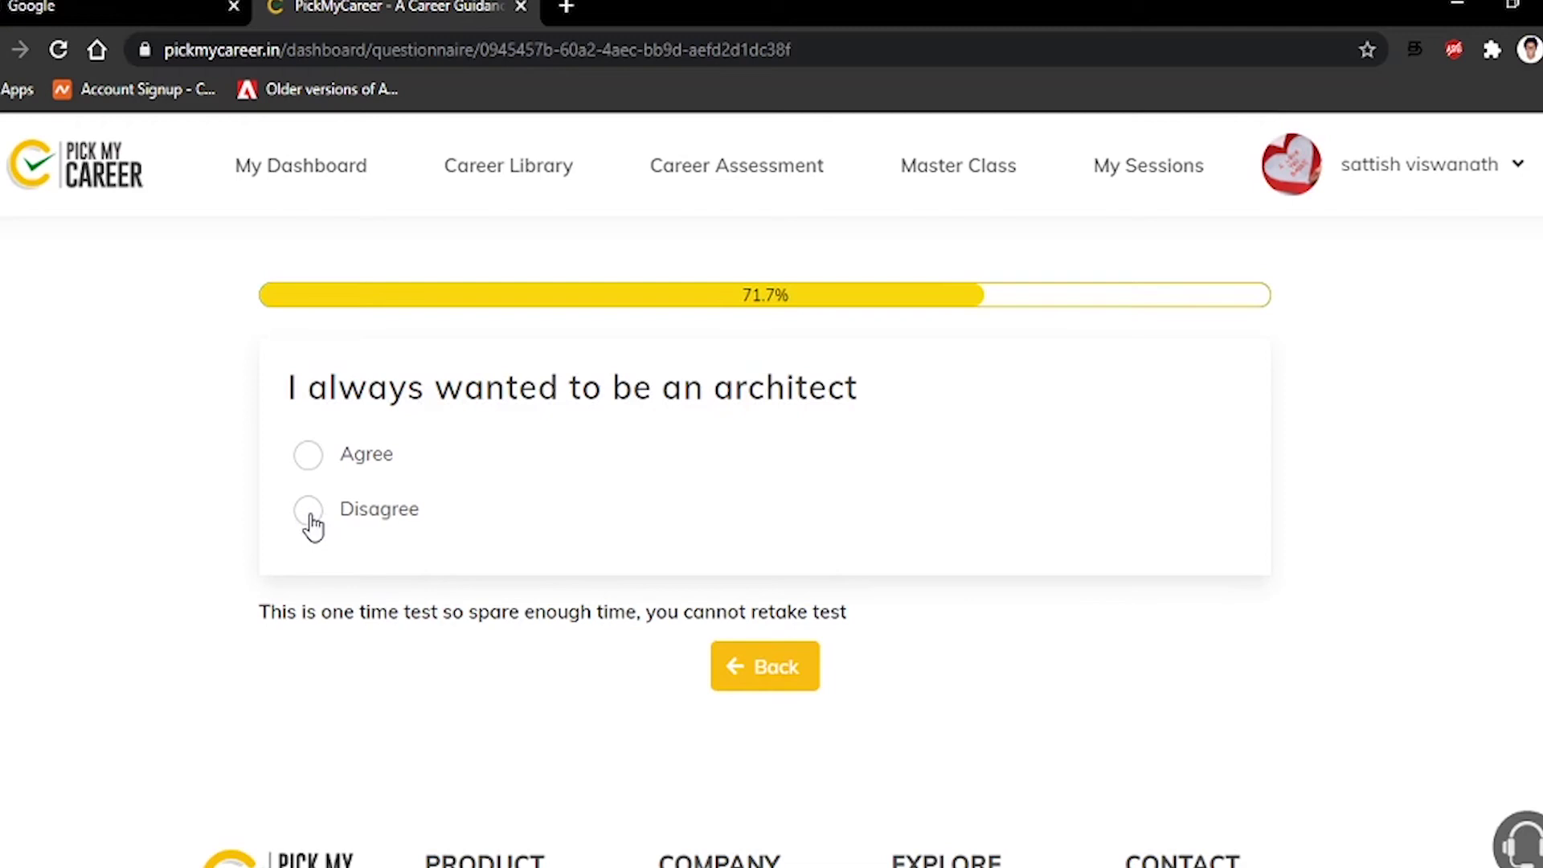
Disagree with architect and doctor; agree with organising events and with gardening
{"action": "left_click", "coordinate": [310, 517]}
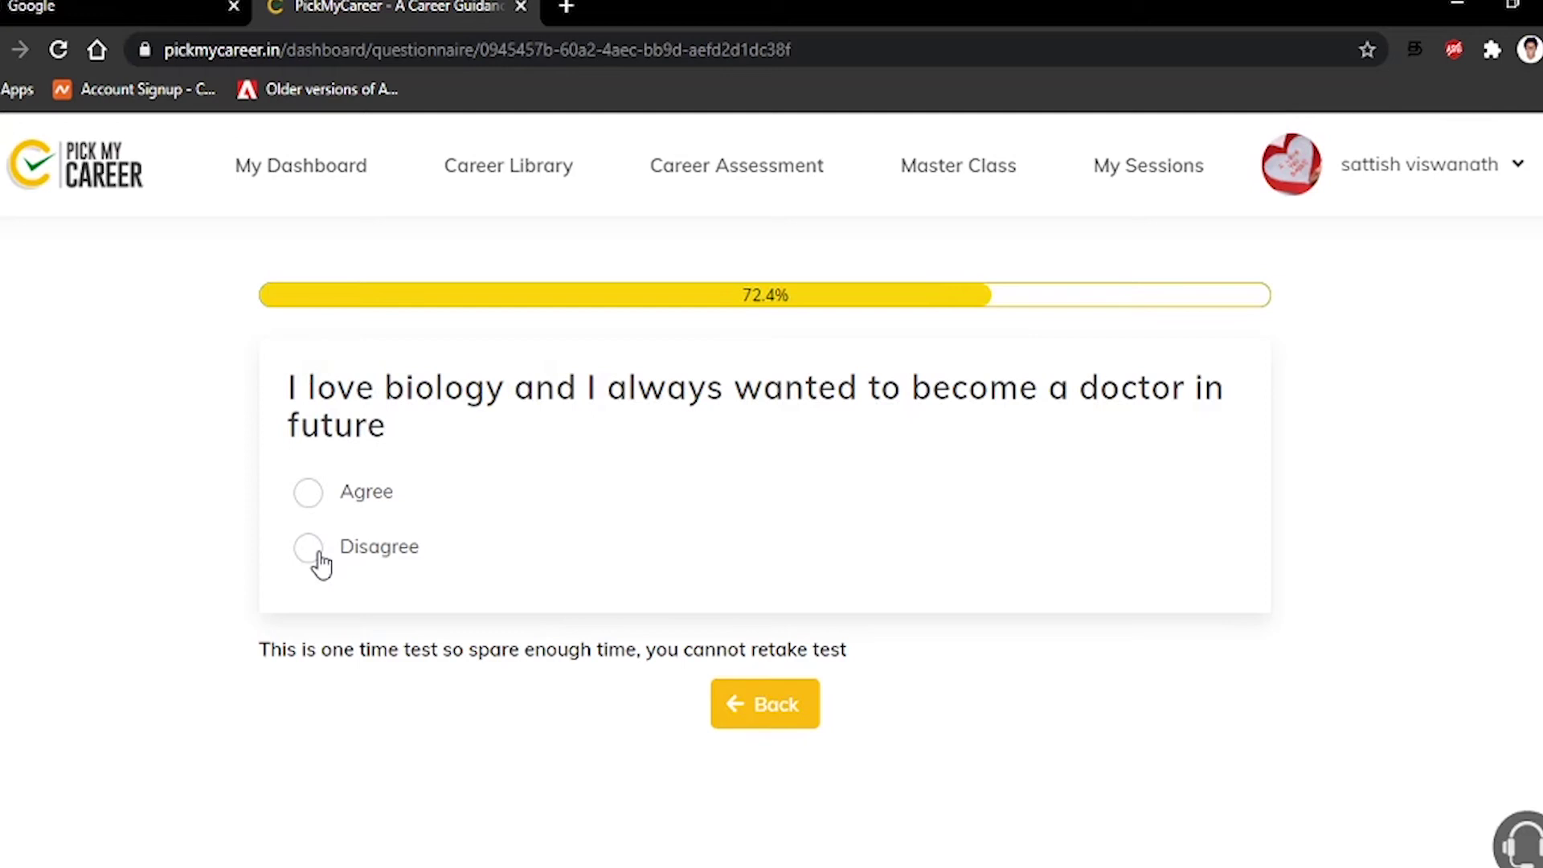
{"action": "left_click", "coordinate": [310, 551]}
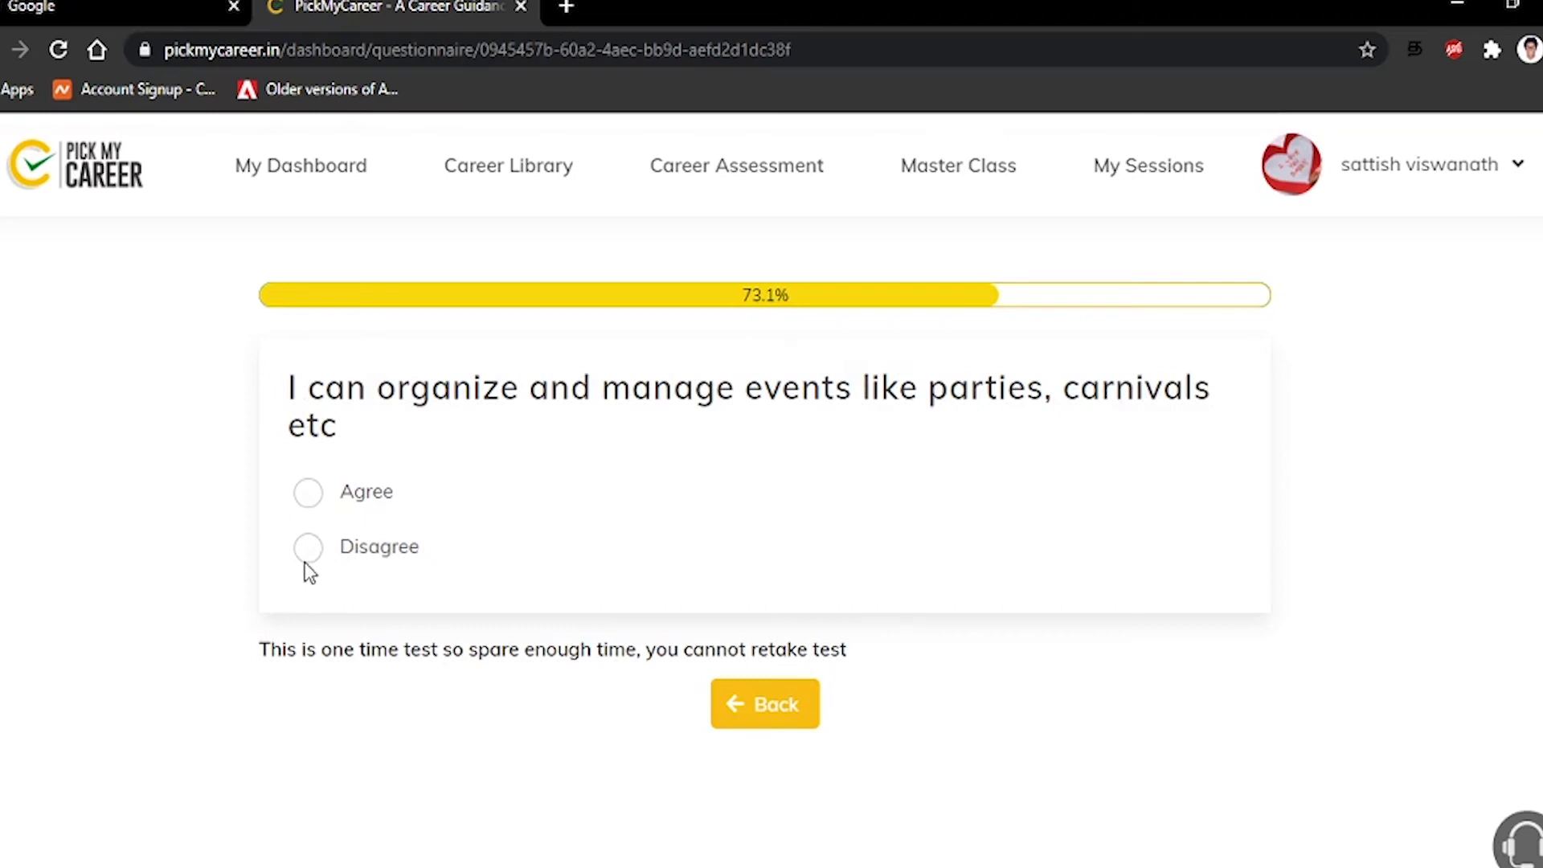
{"action": "left_click", "coordinate": [321, 508]}
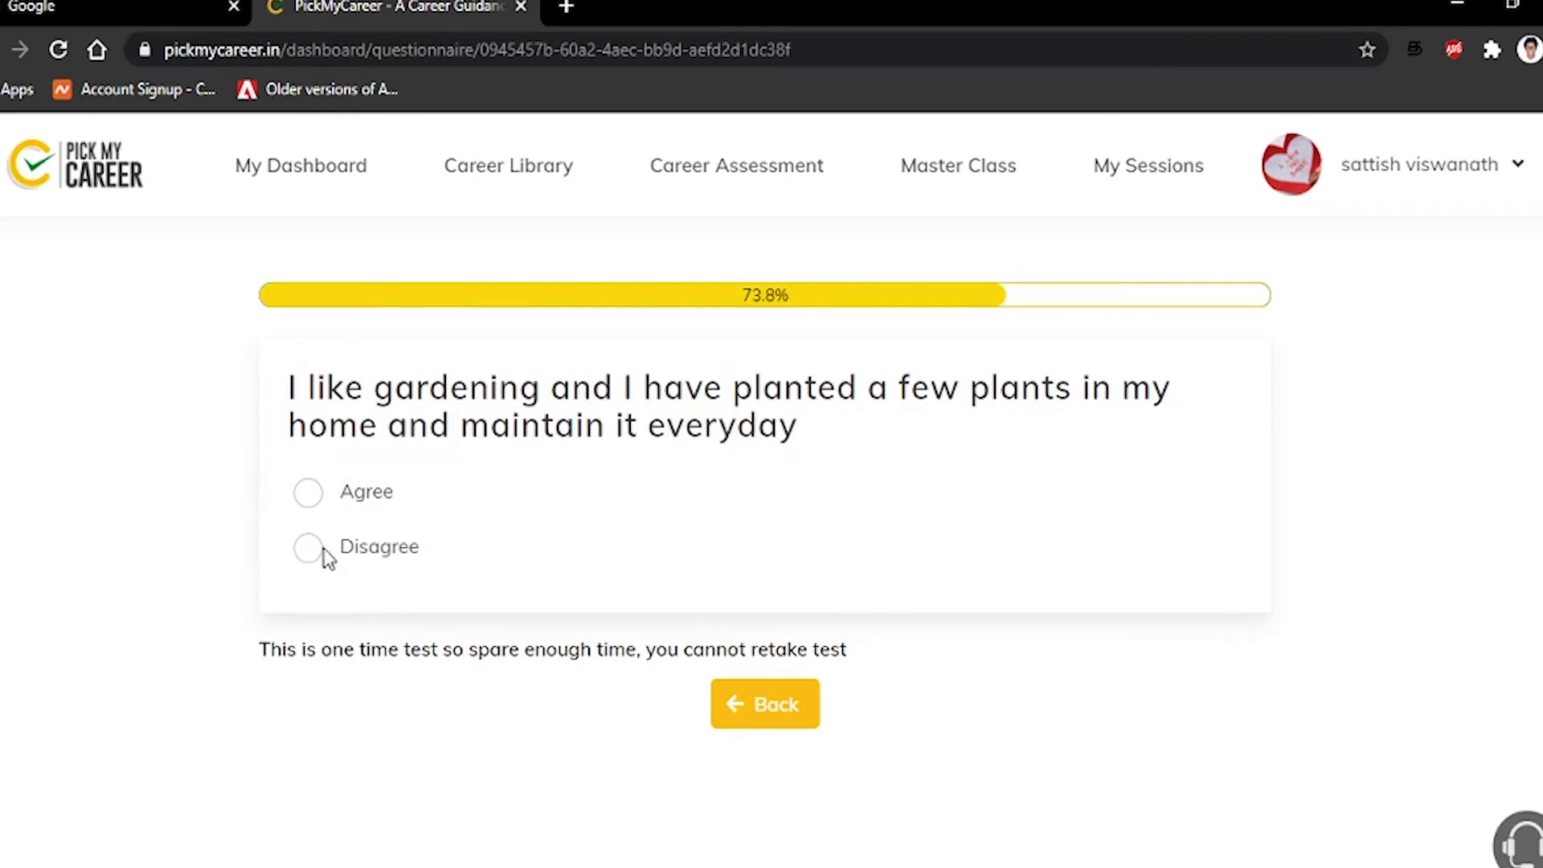
{"action": "left_click", "coordinate": [306, 495]}
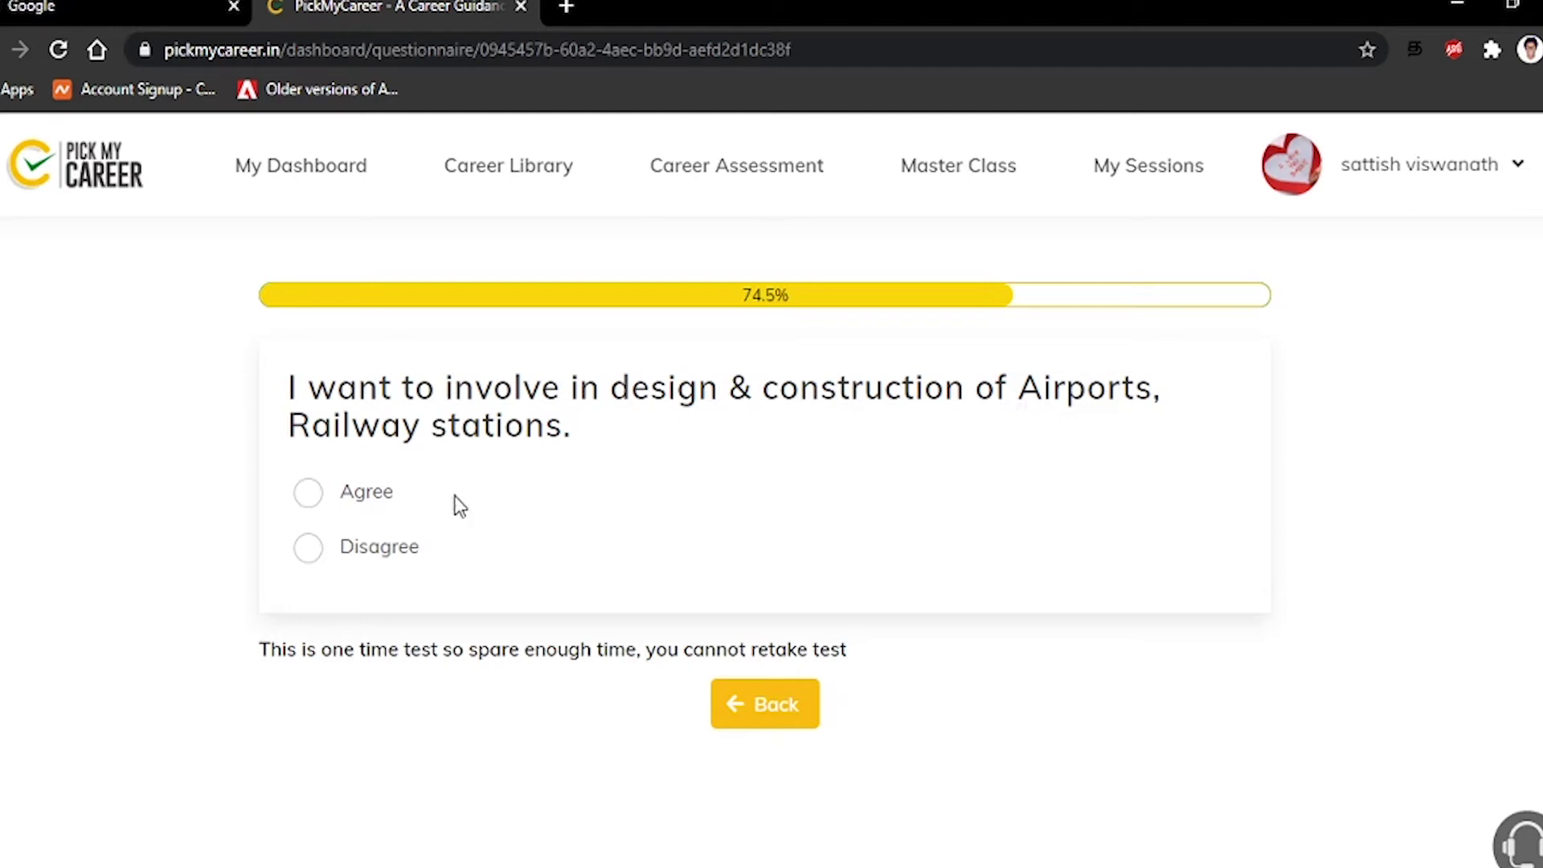
Disagree with building airports, urban planning and political science; agree with meeting new people daily
{"action": "left_click", "coordinate": [310, 549]}
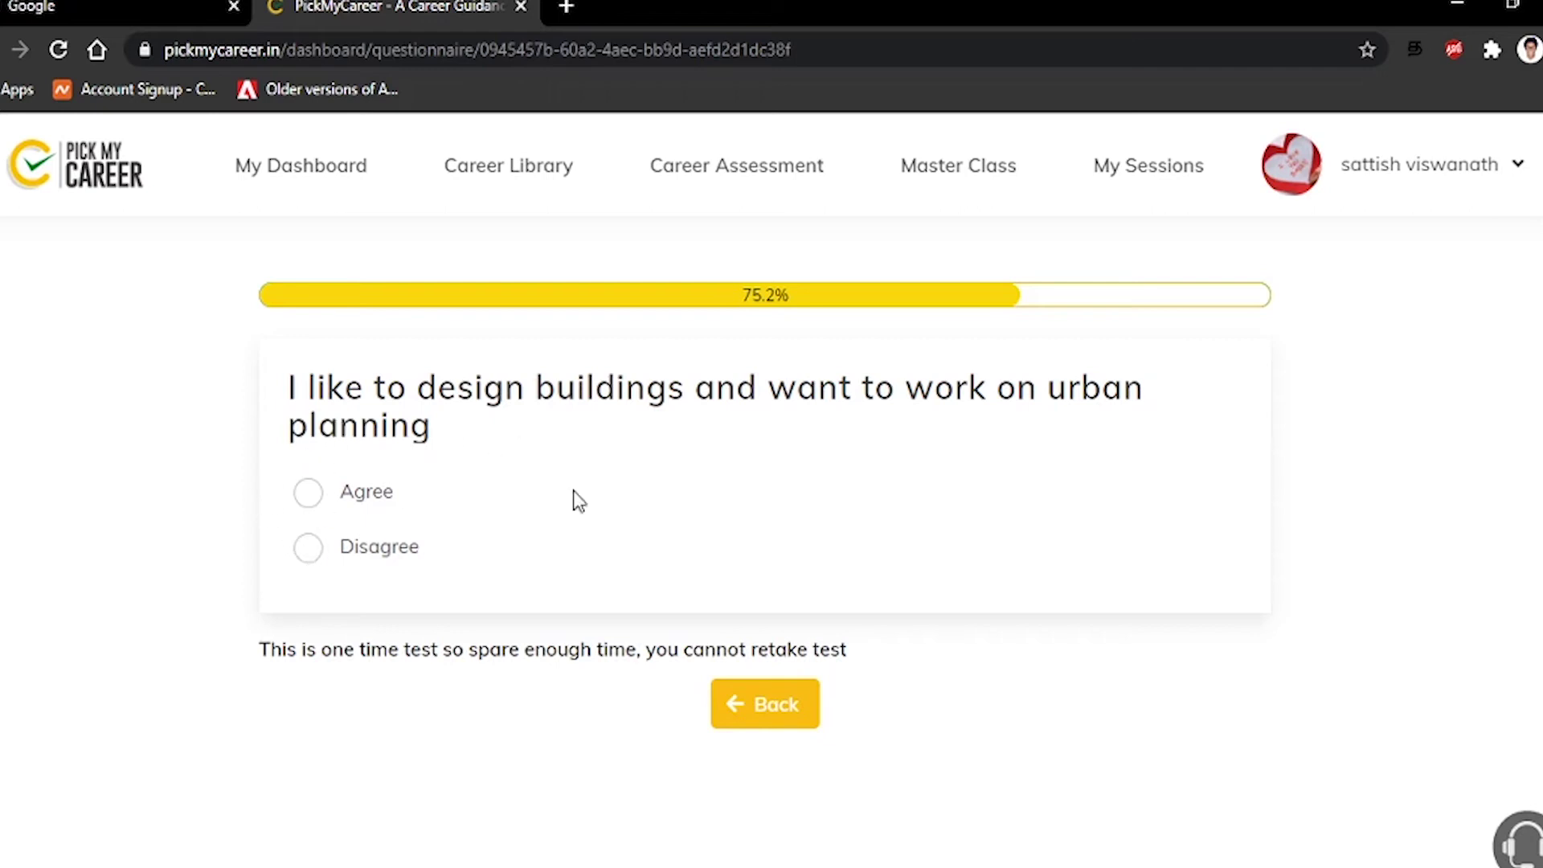
{"action": "left_click", "coordinate": [306, 548]}
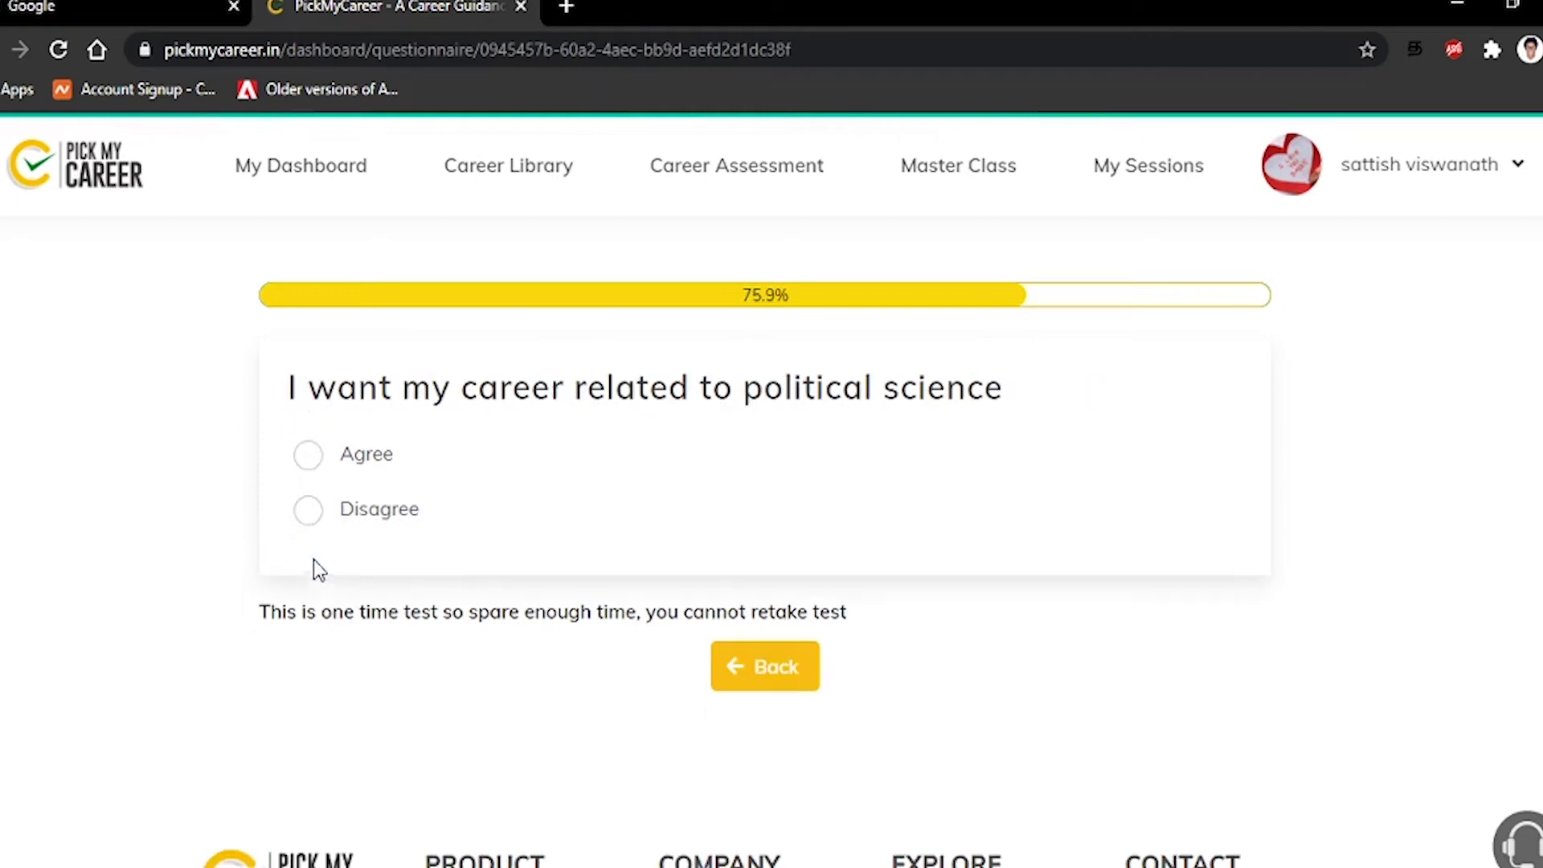
{"action": "left_click", "coordinate": [312, 511]}
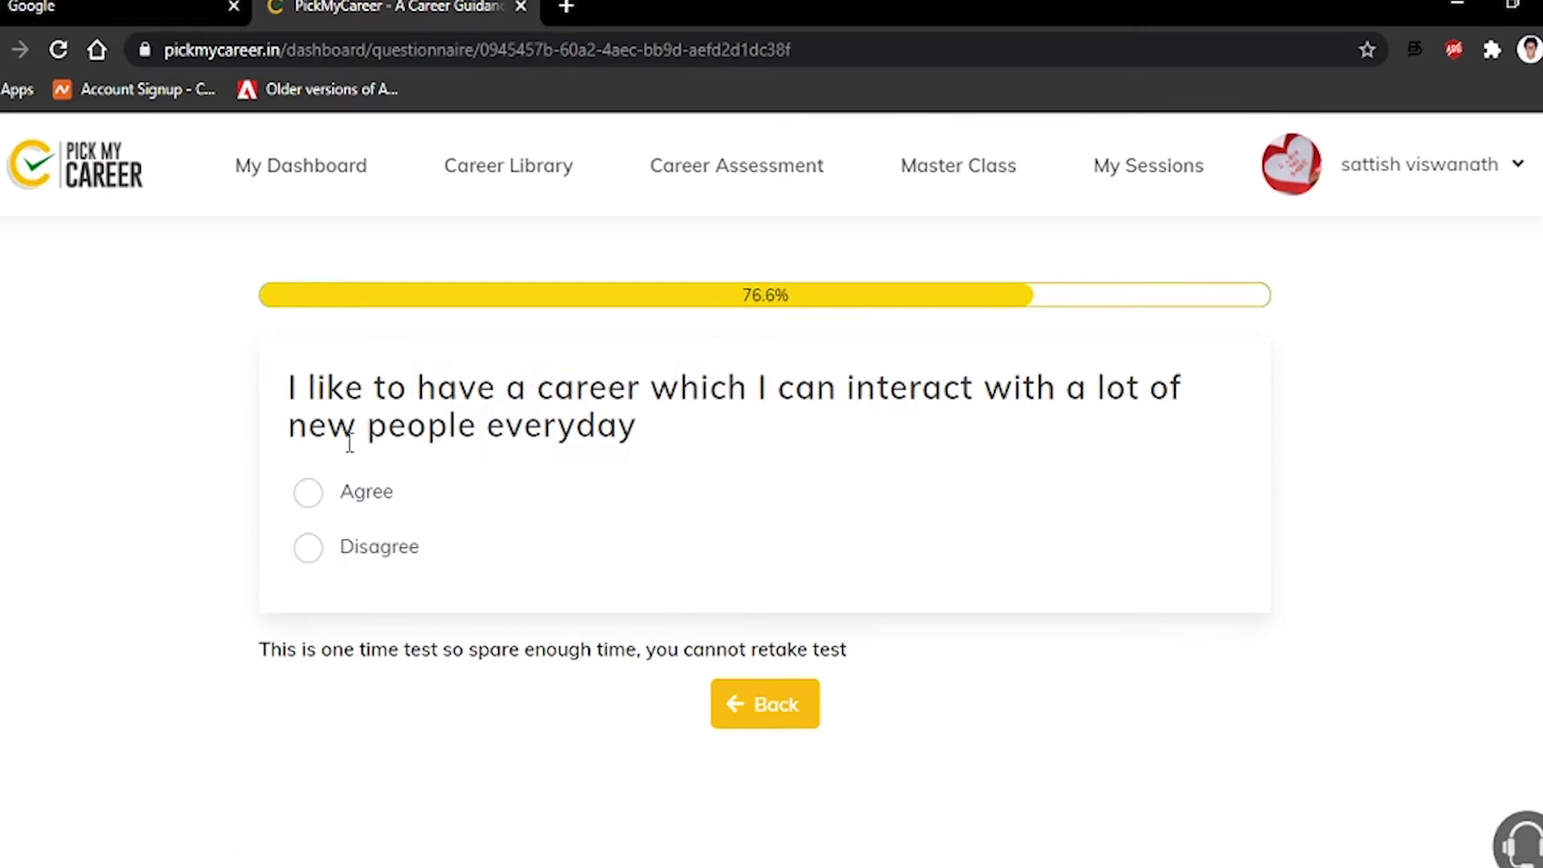
{"action": "left_click", "coordinate": [312, 492]}
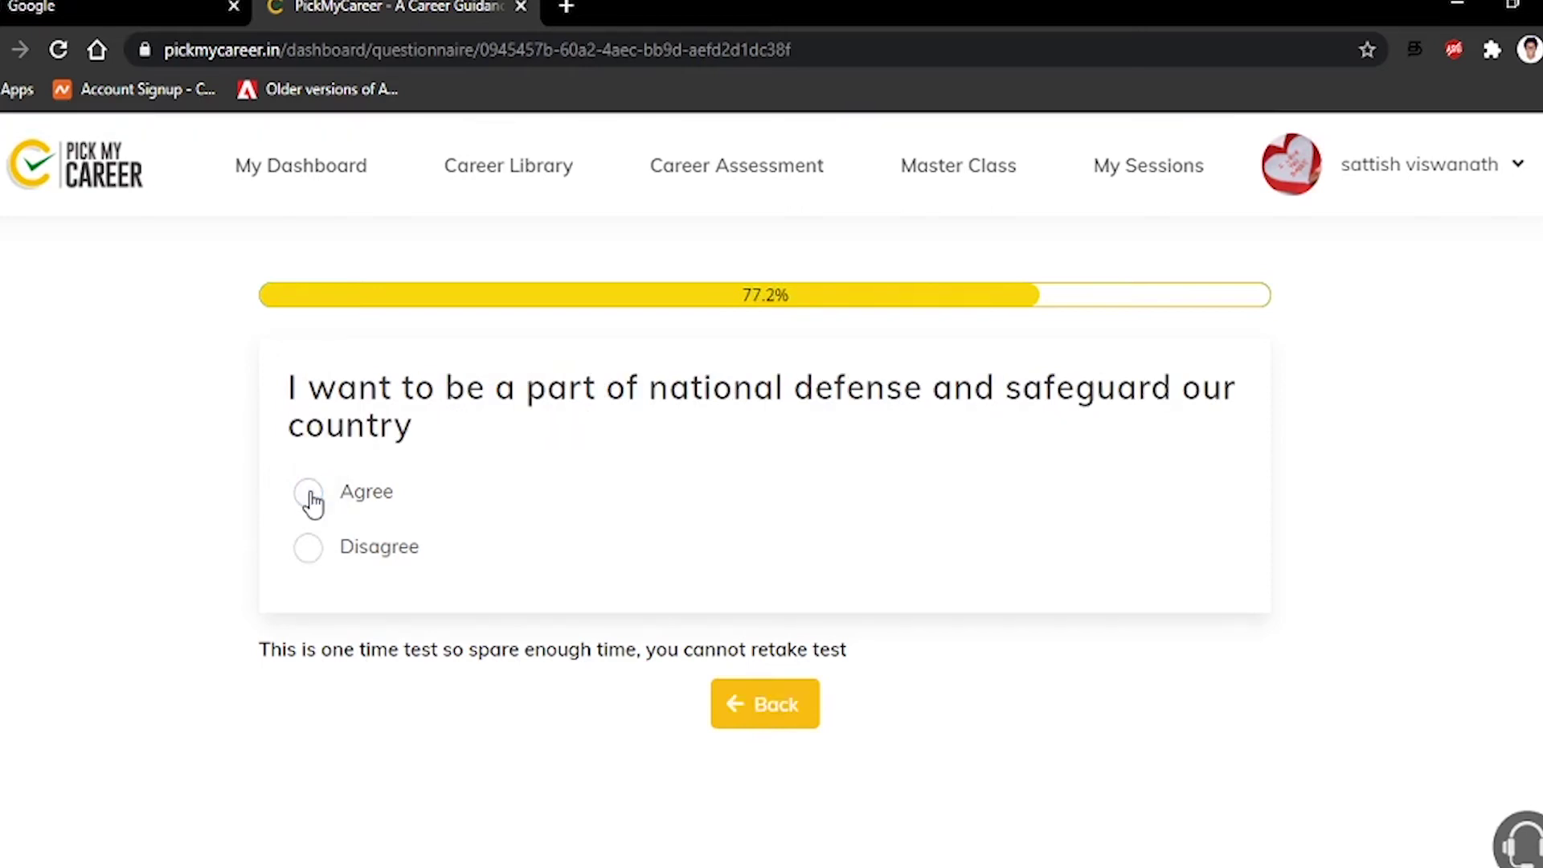
Disagree with national defense, agree with selling products, disagree with sports trainer and programming languages
{"action": "left_click", "coordinate": [315, 558]}
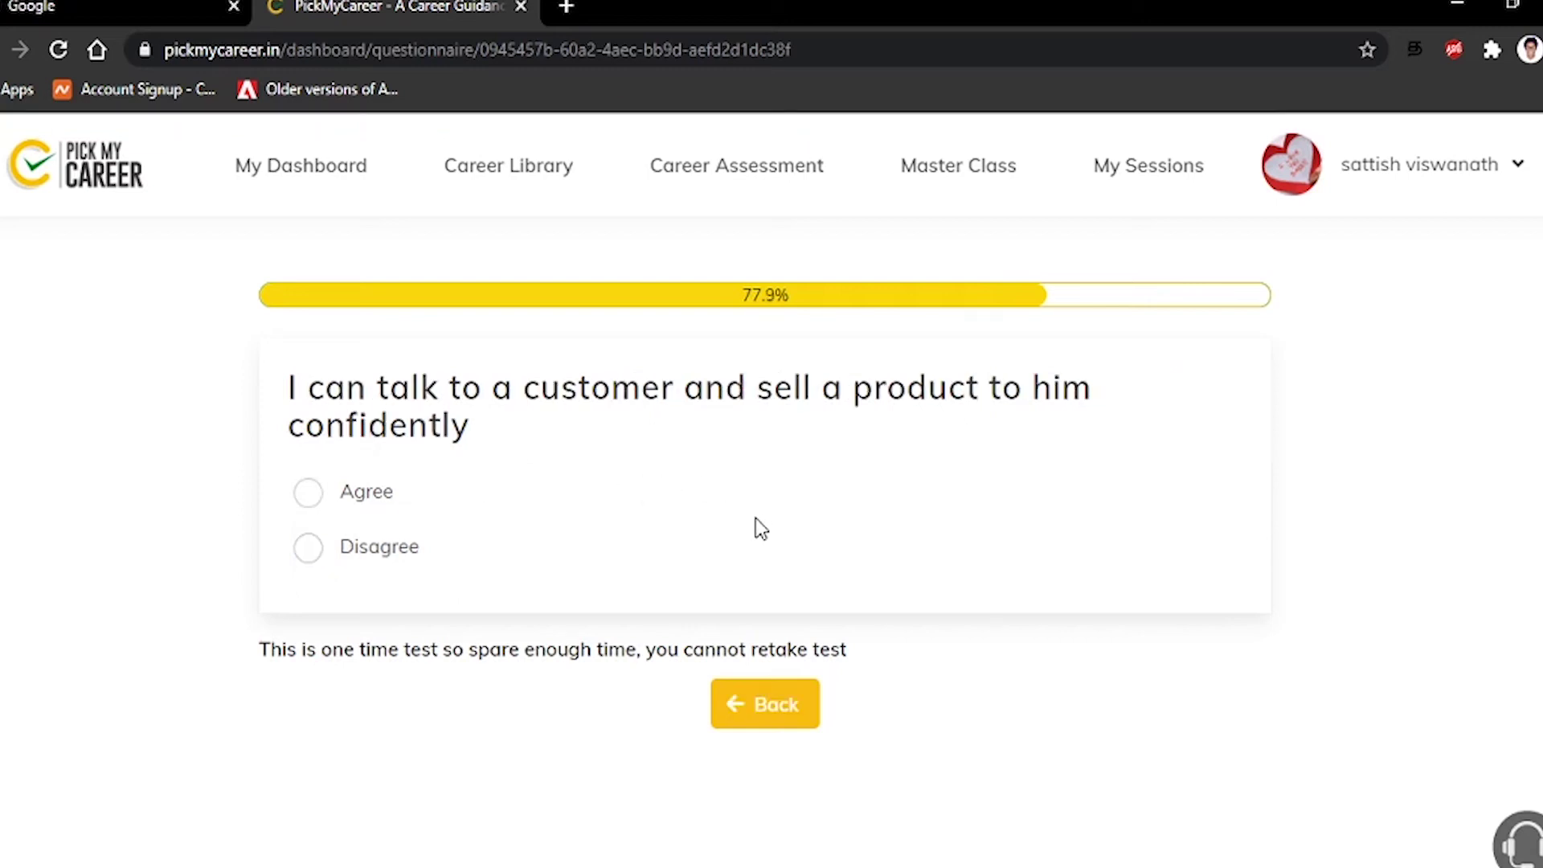
{"action": "left_click", "coordinate": [351, 499]}
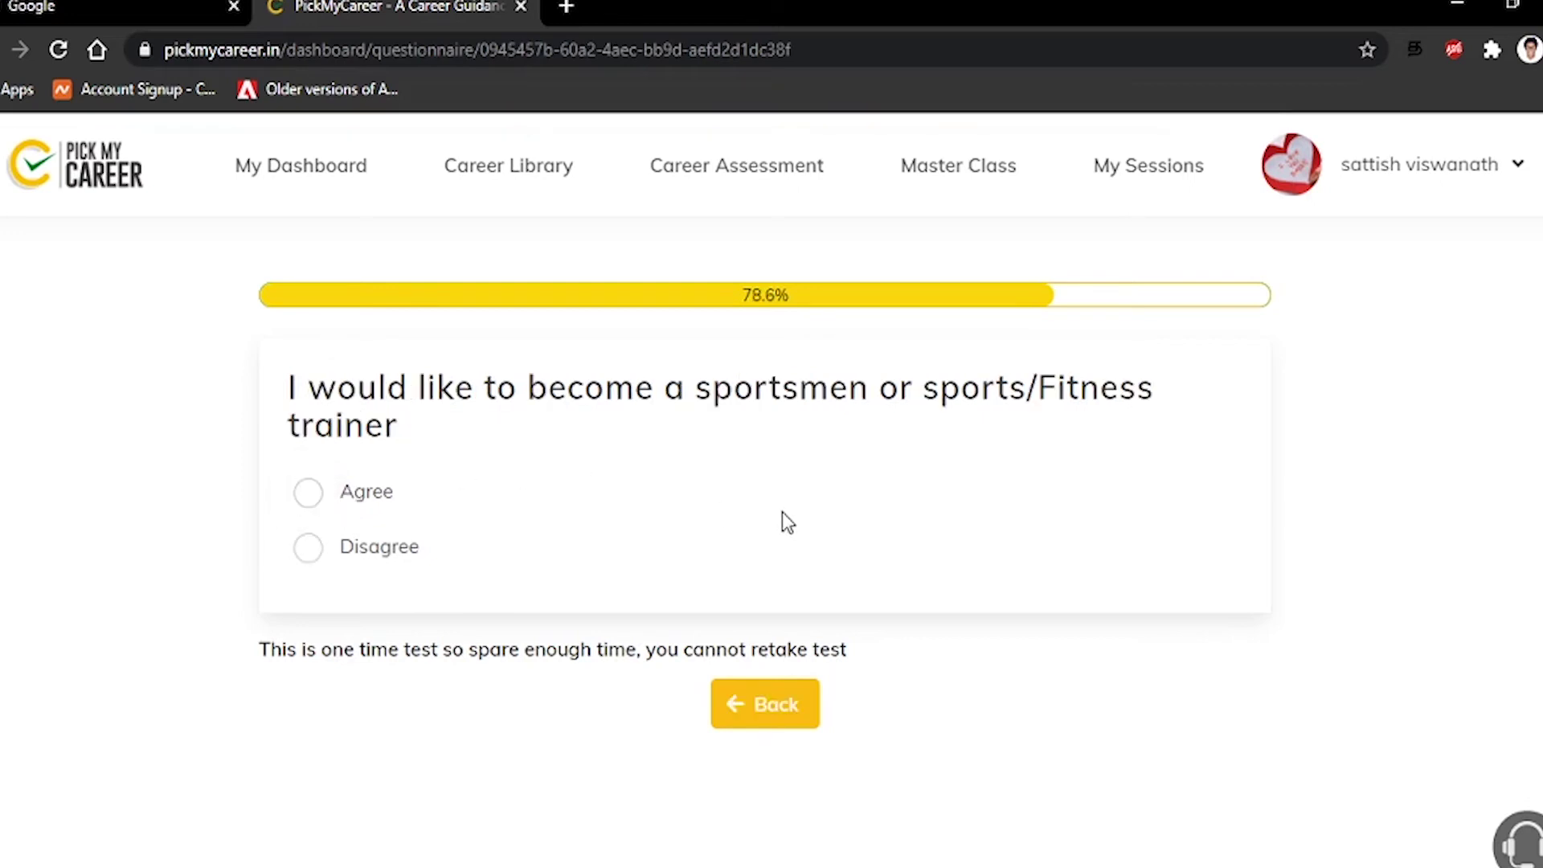
{"action": "left_click", "coordinate": [309, 558]}
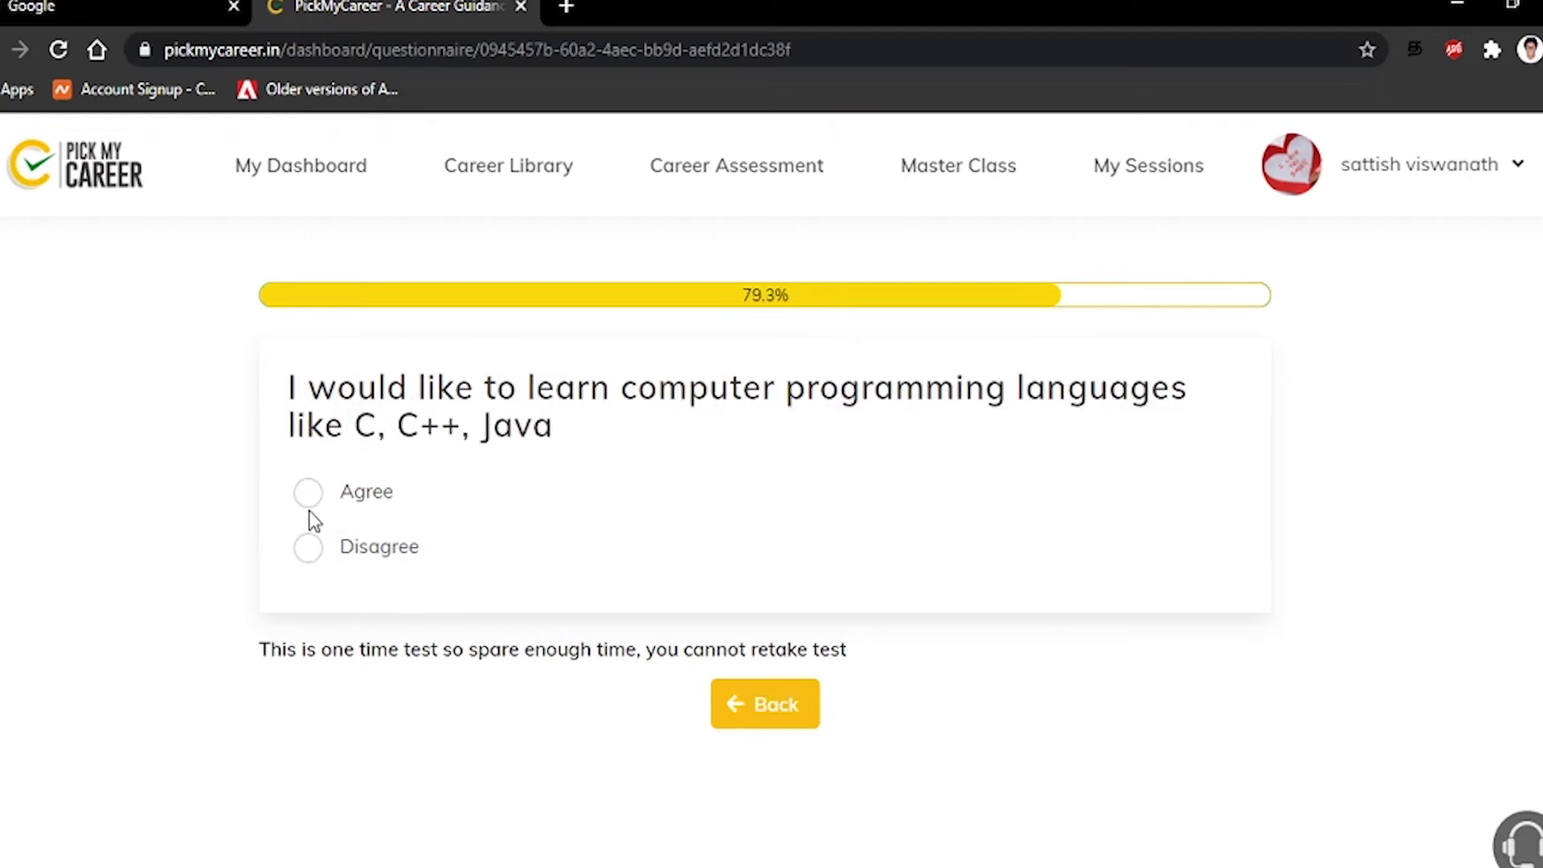
{"action": "left_click", "coordinate": [311, 550]}
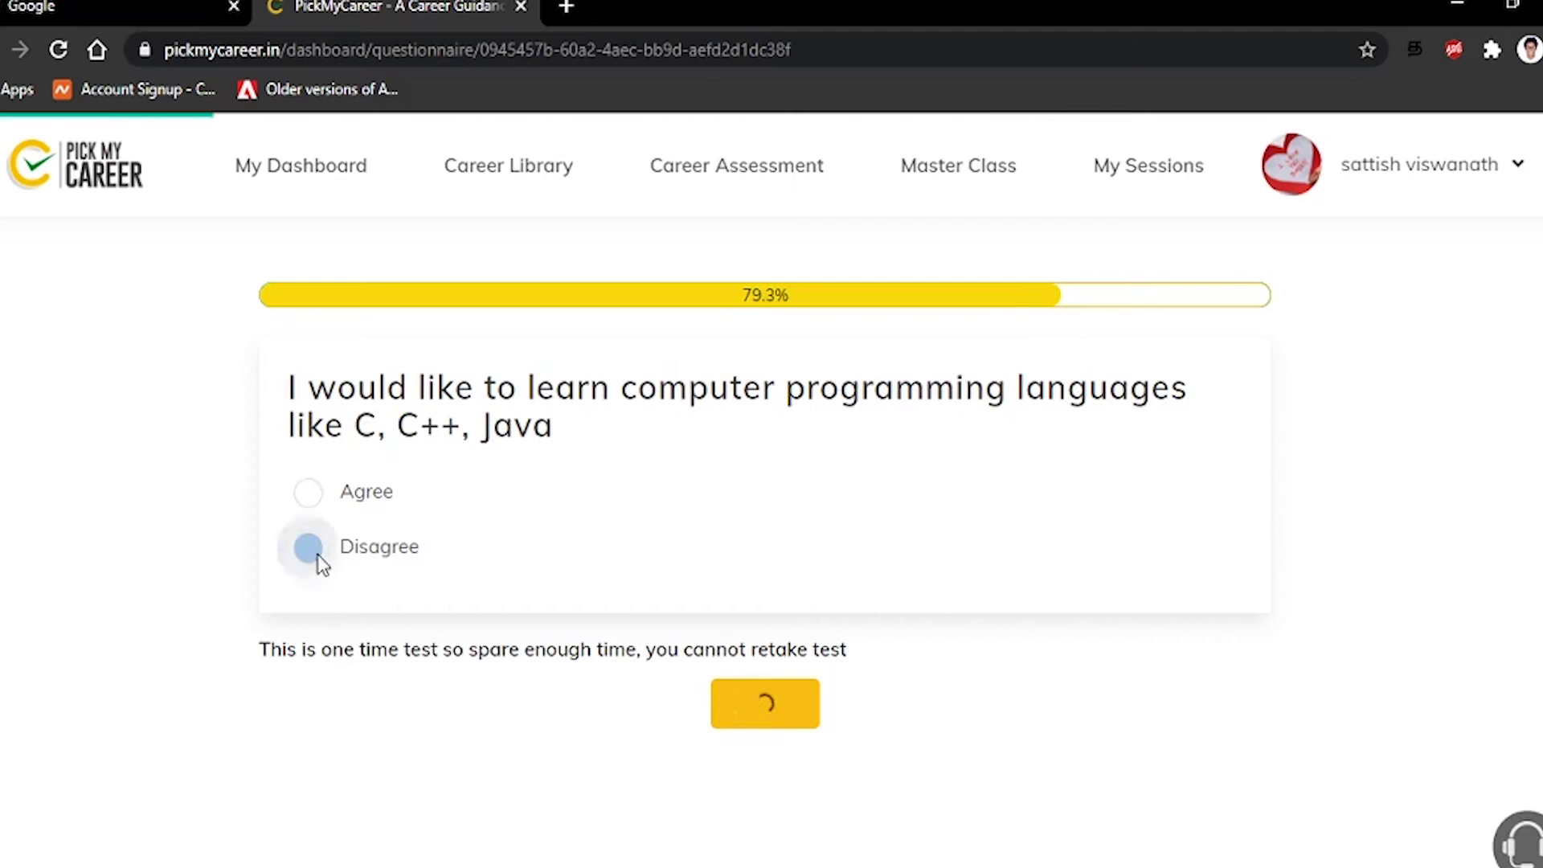
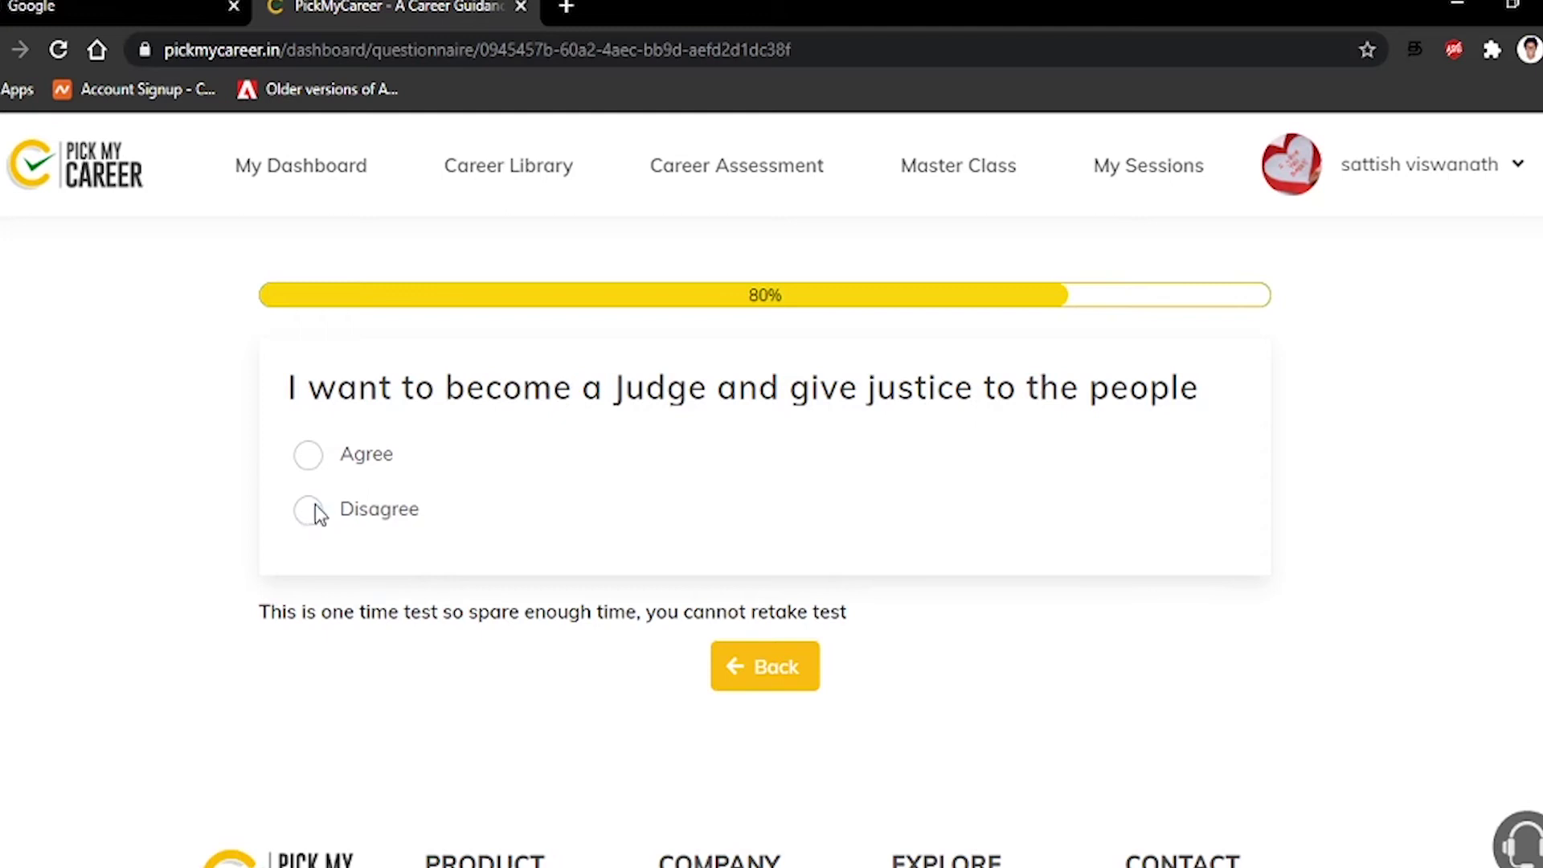
Answer Disagree for Judge, stage performing, numbers, future goals and news anchor; Agree for persuading people and directing a film
{"action": "left_click", "coordinate": [313, 513]}
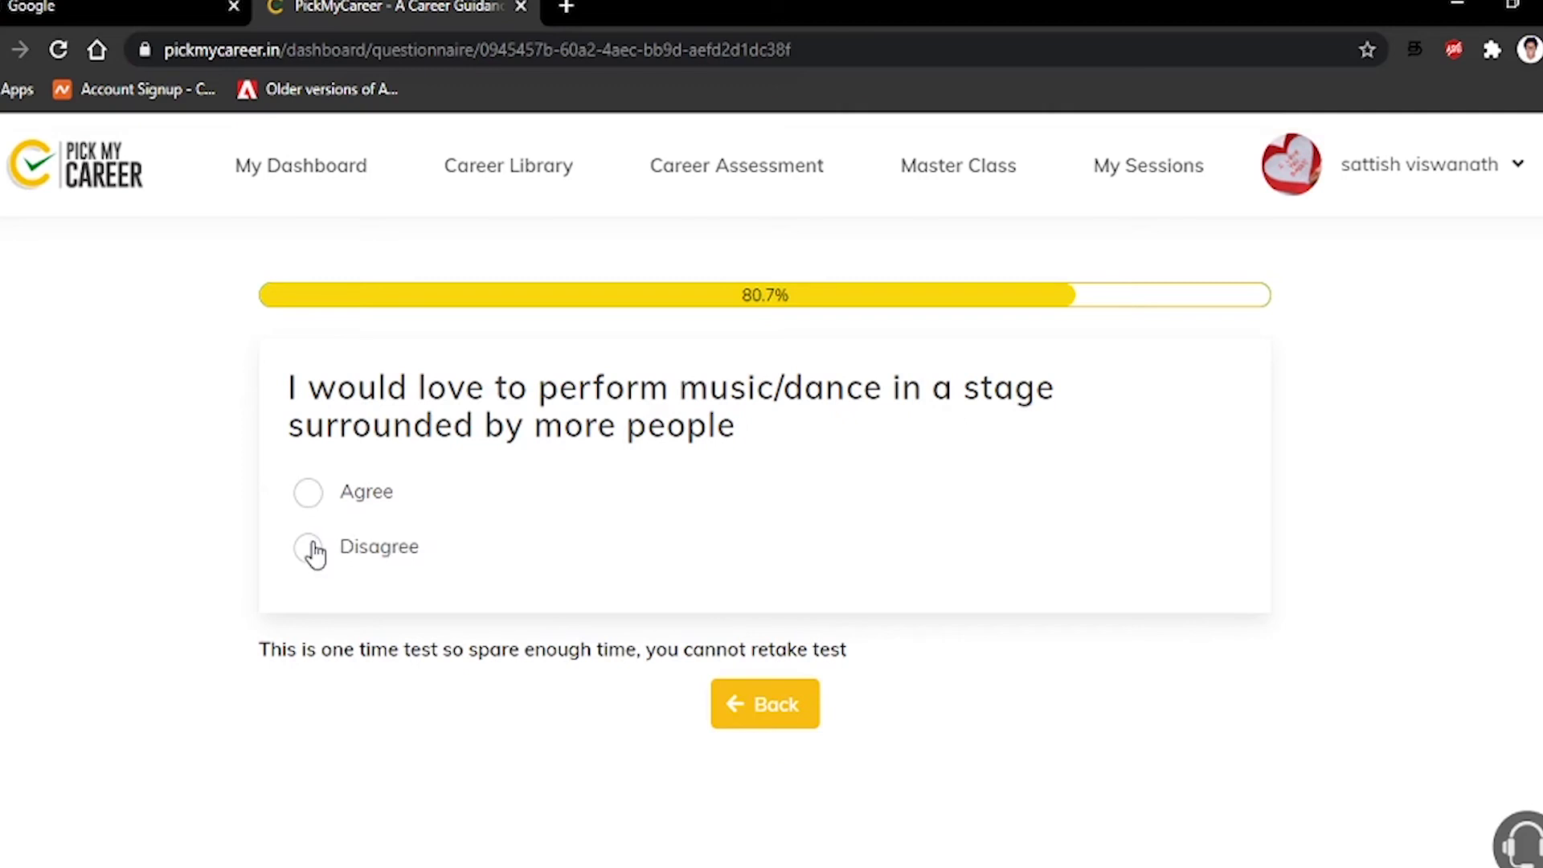
{"action": "left_click", "coordinate": [314, 559]}
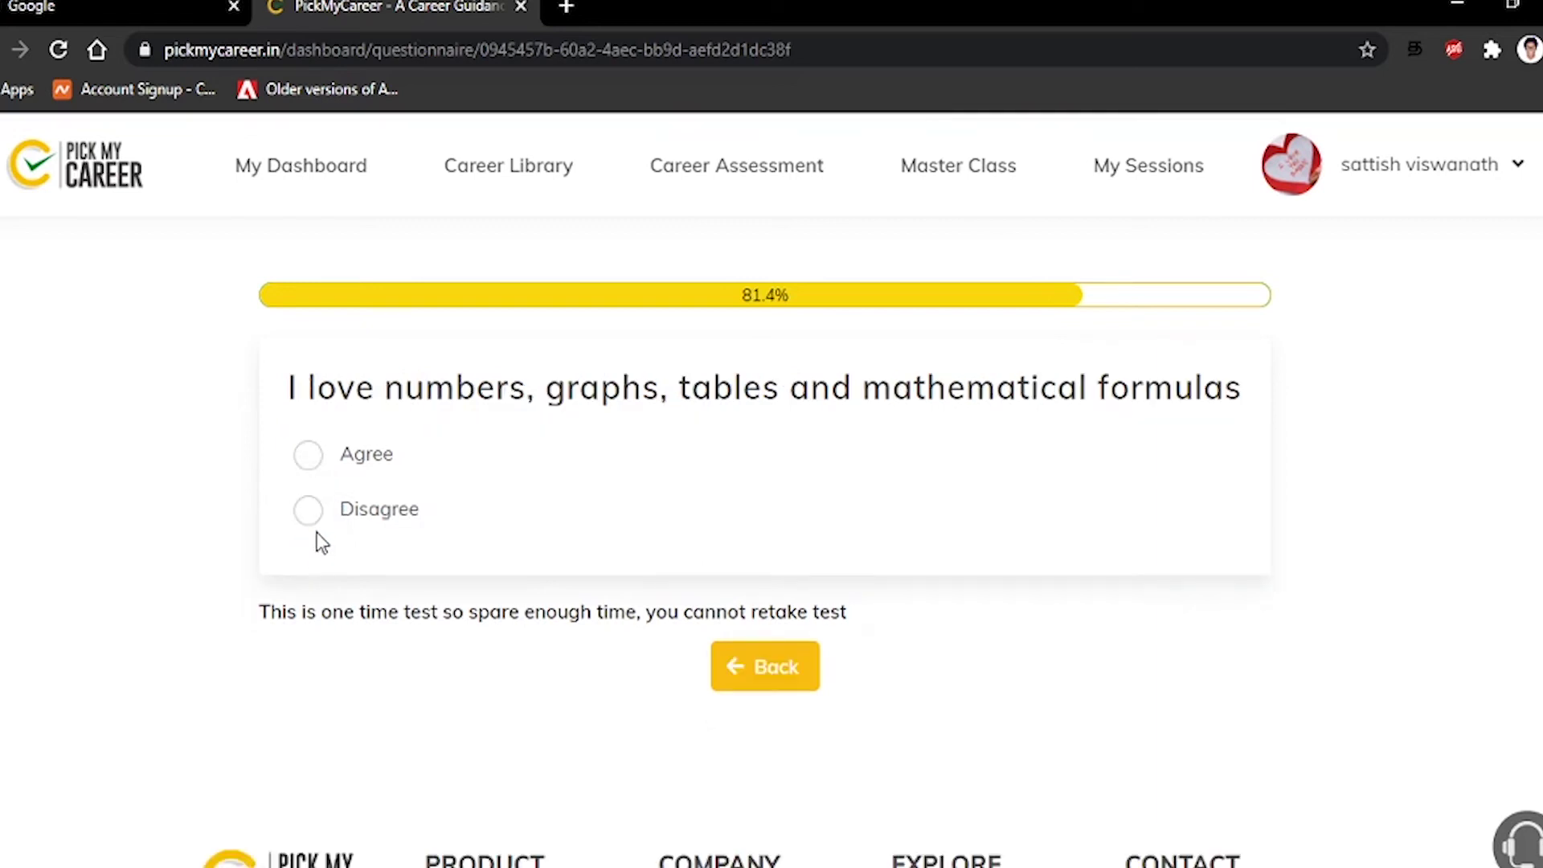
{"action": "left_click", "coordinate": [314, 522]}
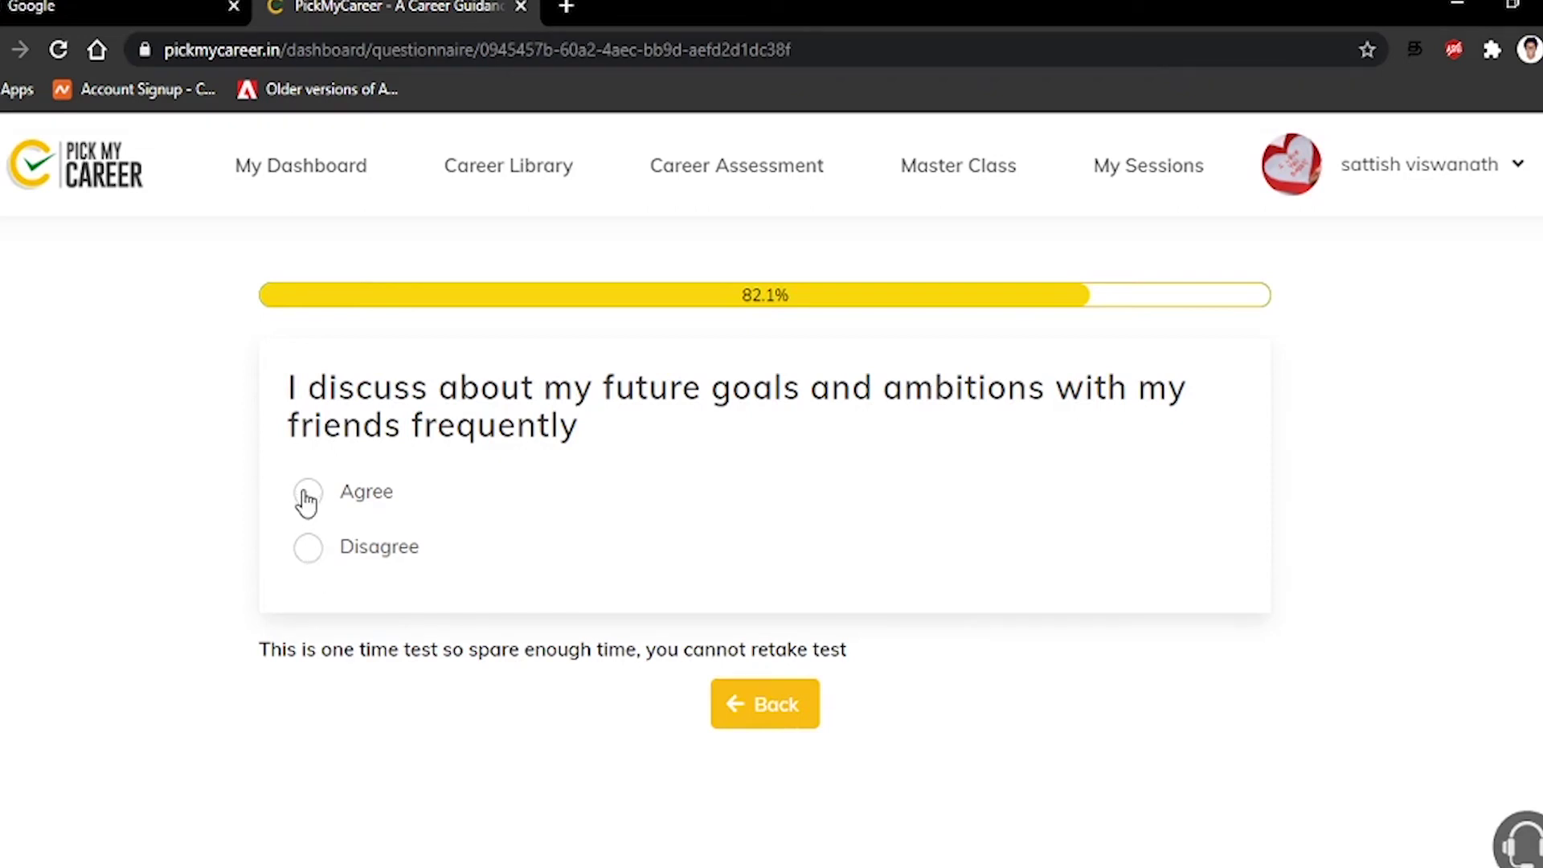
{"action": "left_click", "coordinate": [312, 552]}
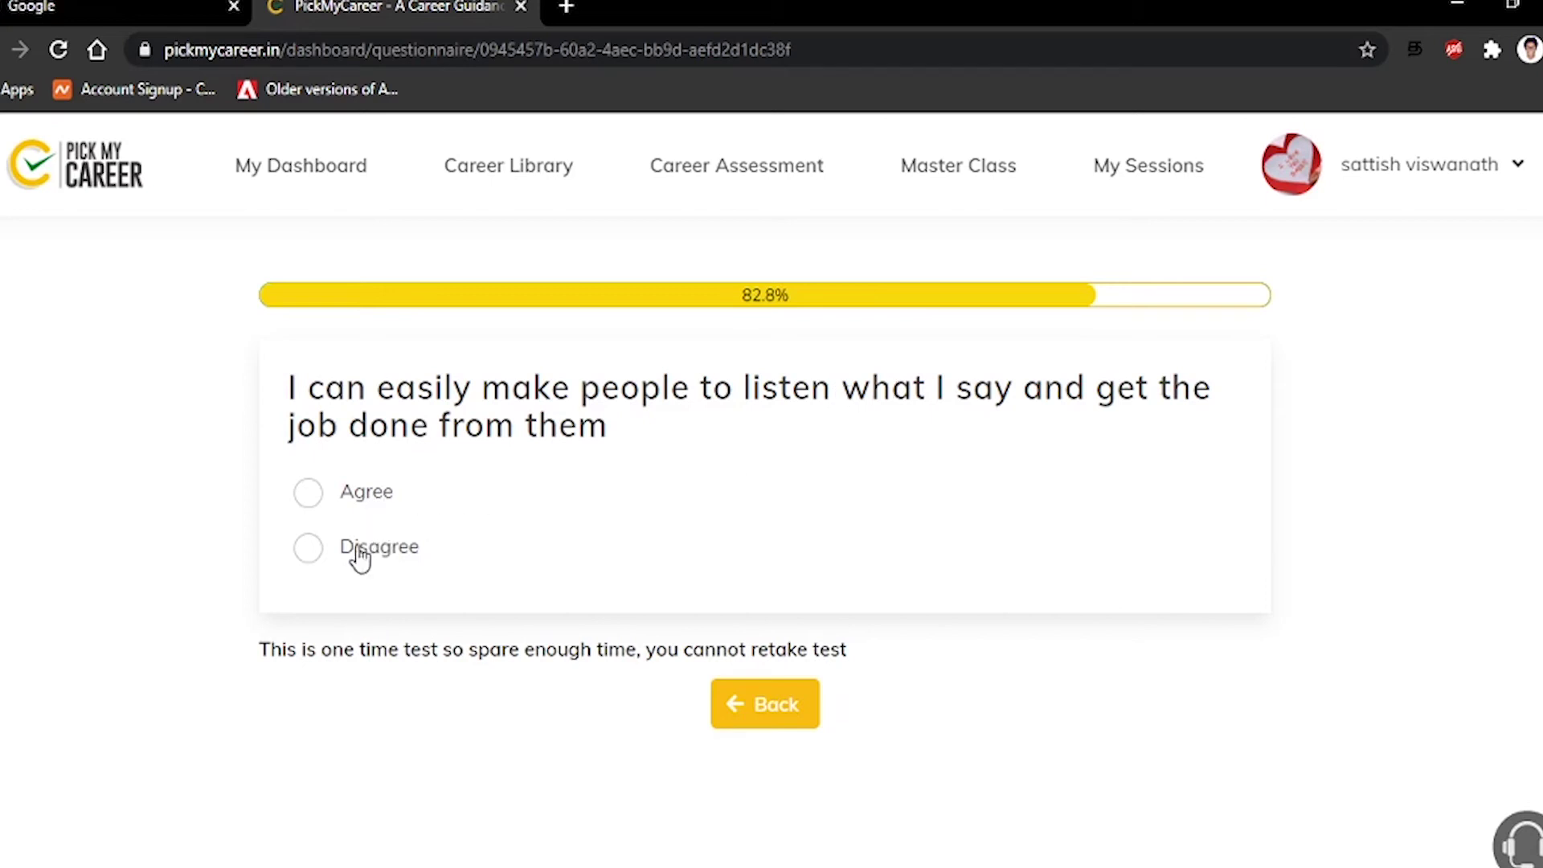
{"action": "left_click", "coordinate": [353, 500]}
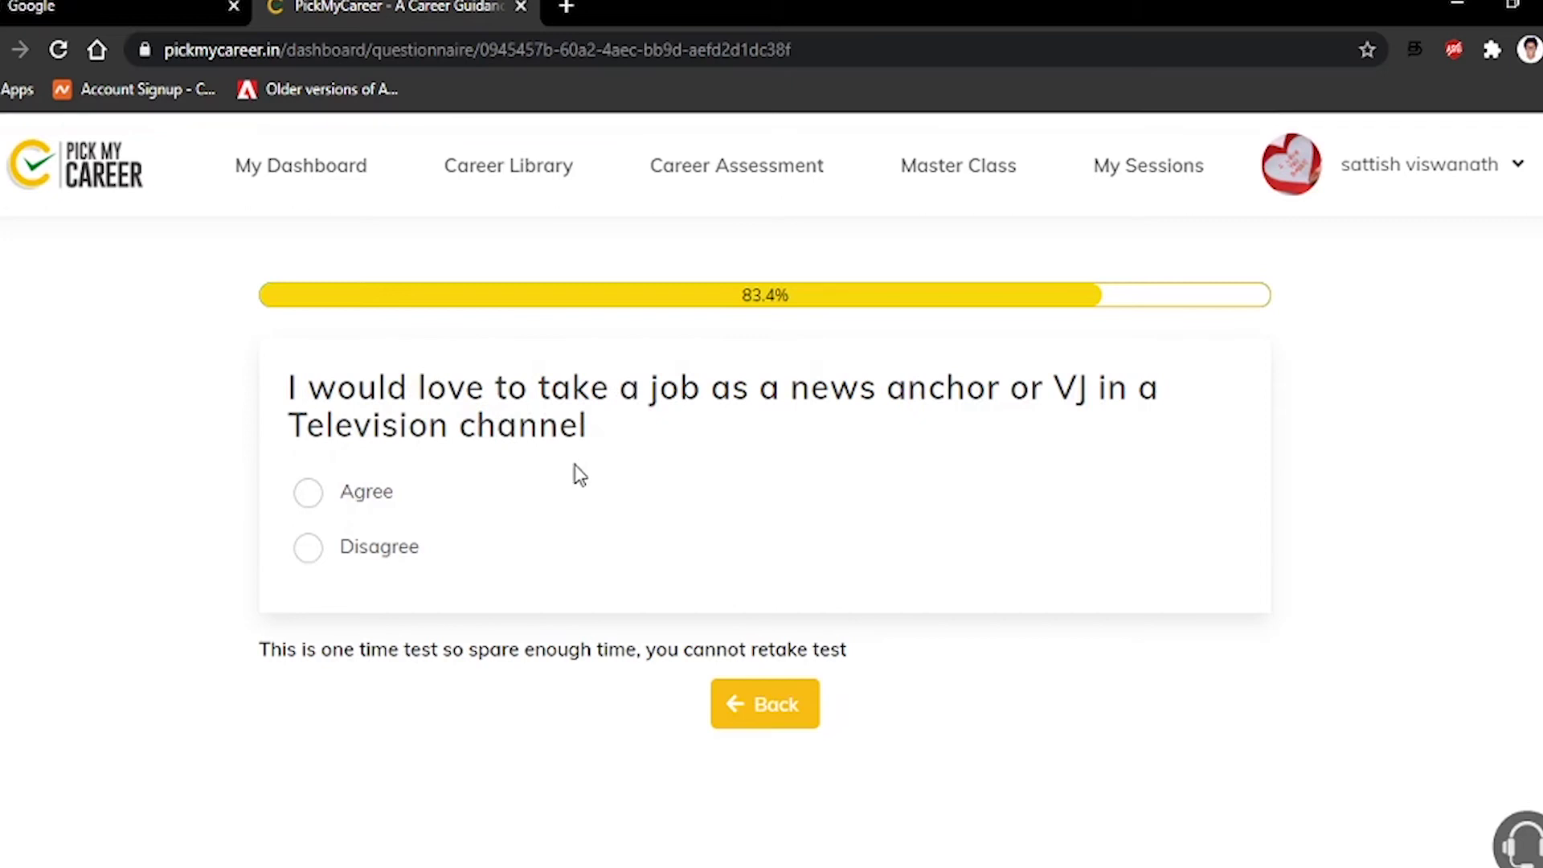
{"action": "left_click", "coordinate": [374, 564]}
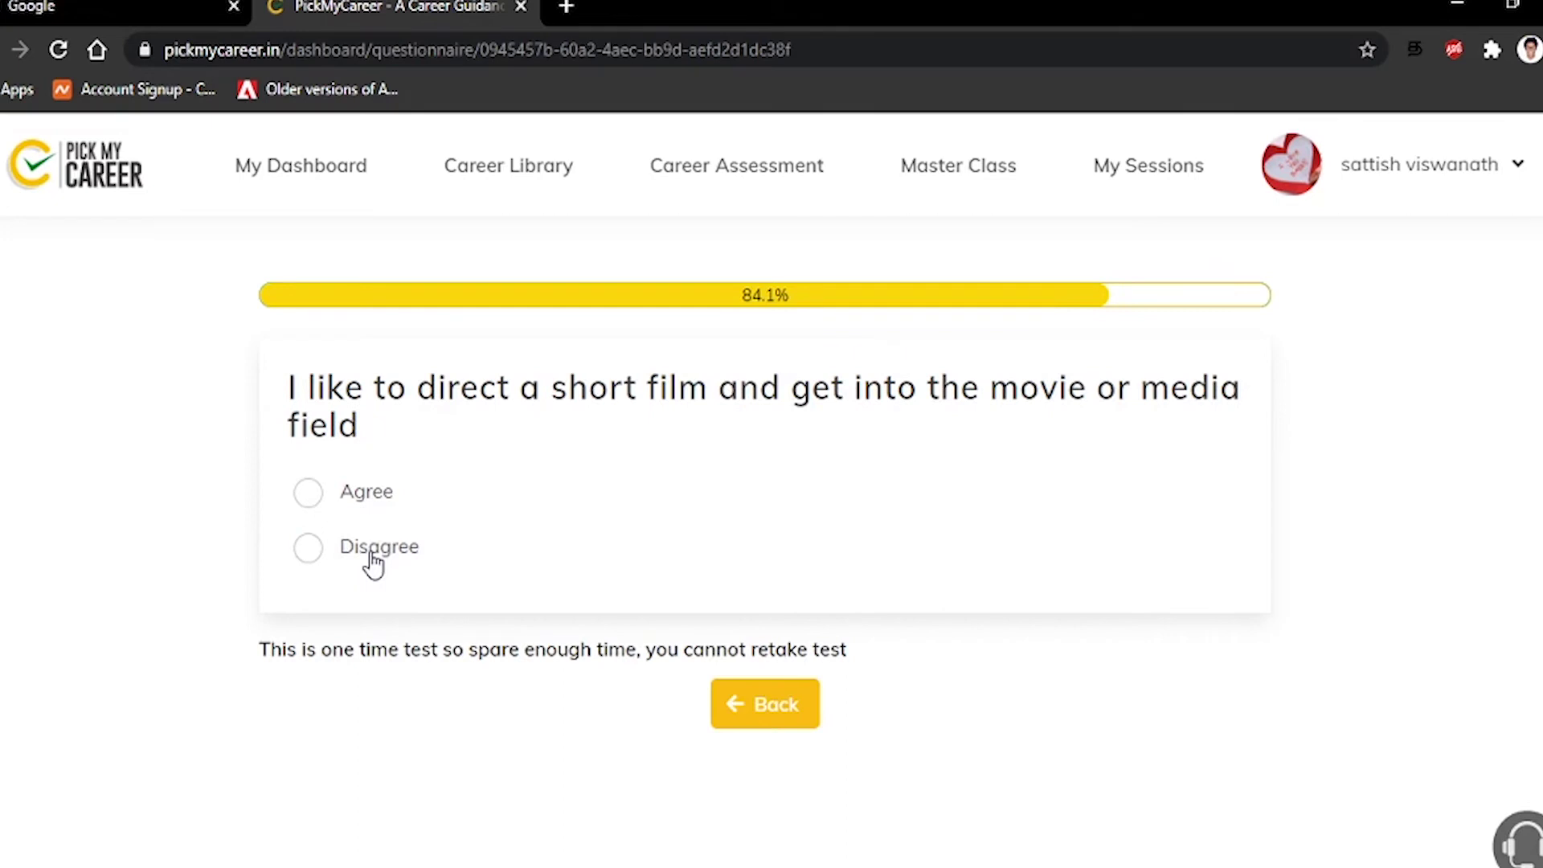
{"action": "left_click", "coordinate": [368, 501]}
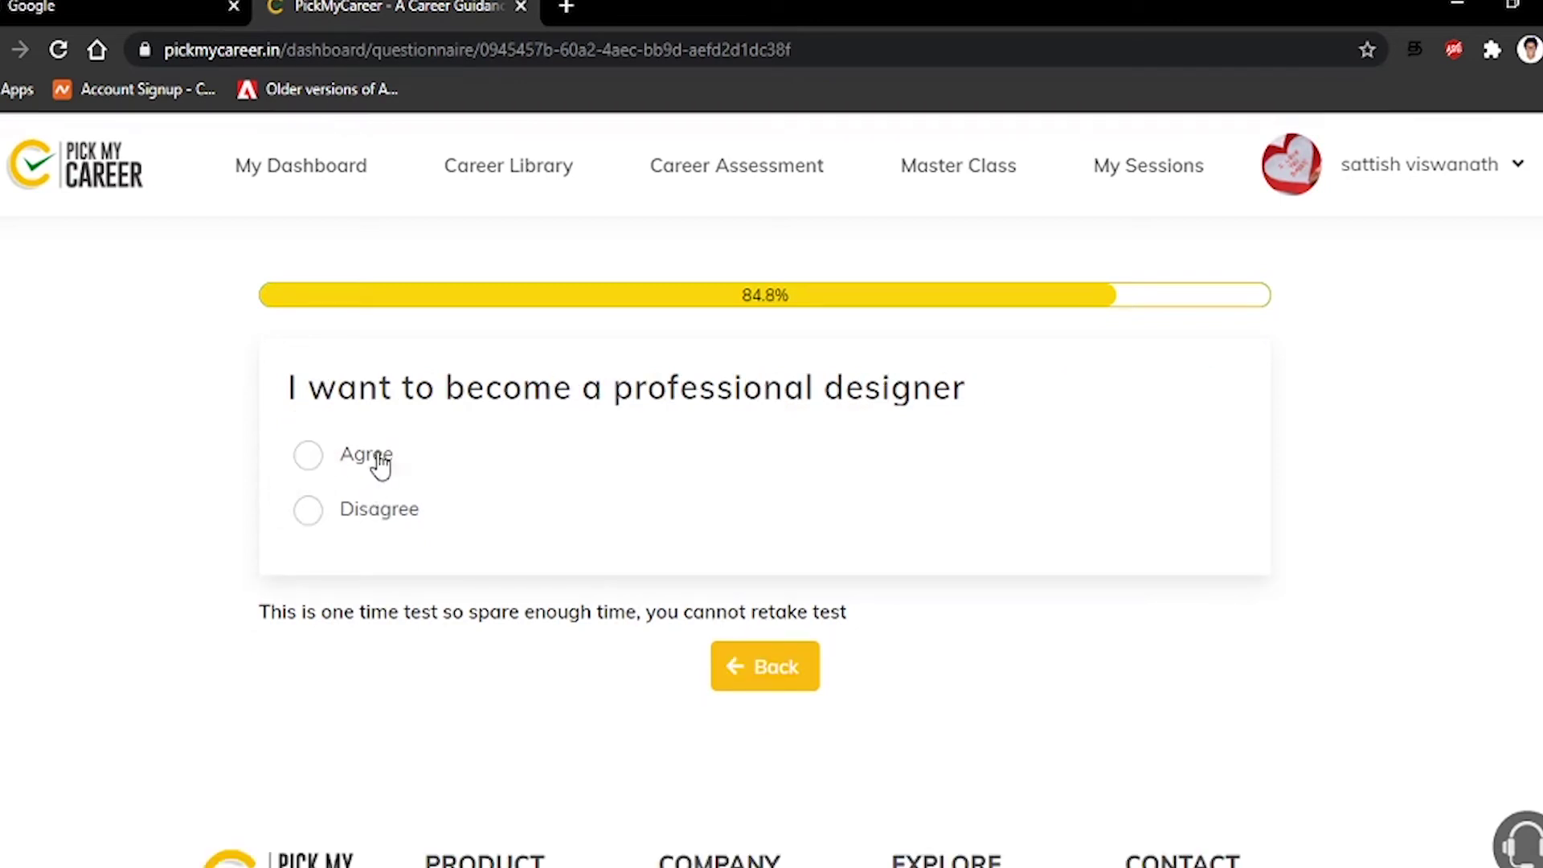
Disagree with designer and hotel careers, agree on reading and languages, disagree on farming and vehicle repair
{"action": "left_click", "coordinate": [368, 518]}
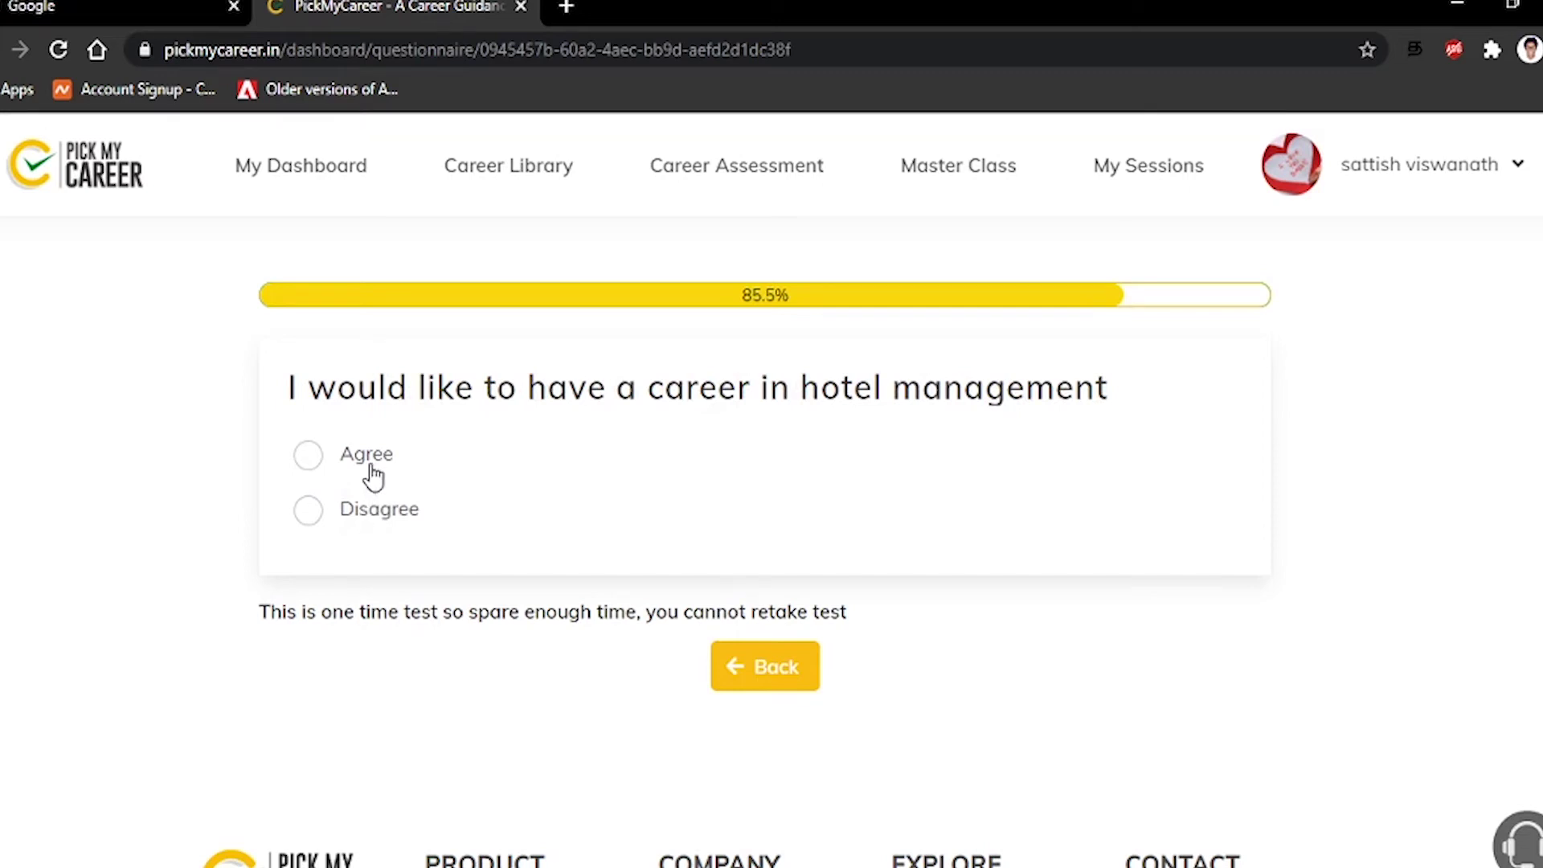
{"action": "left_click", "coordinate": [368, 518]}
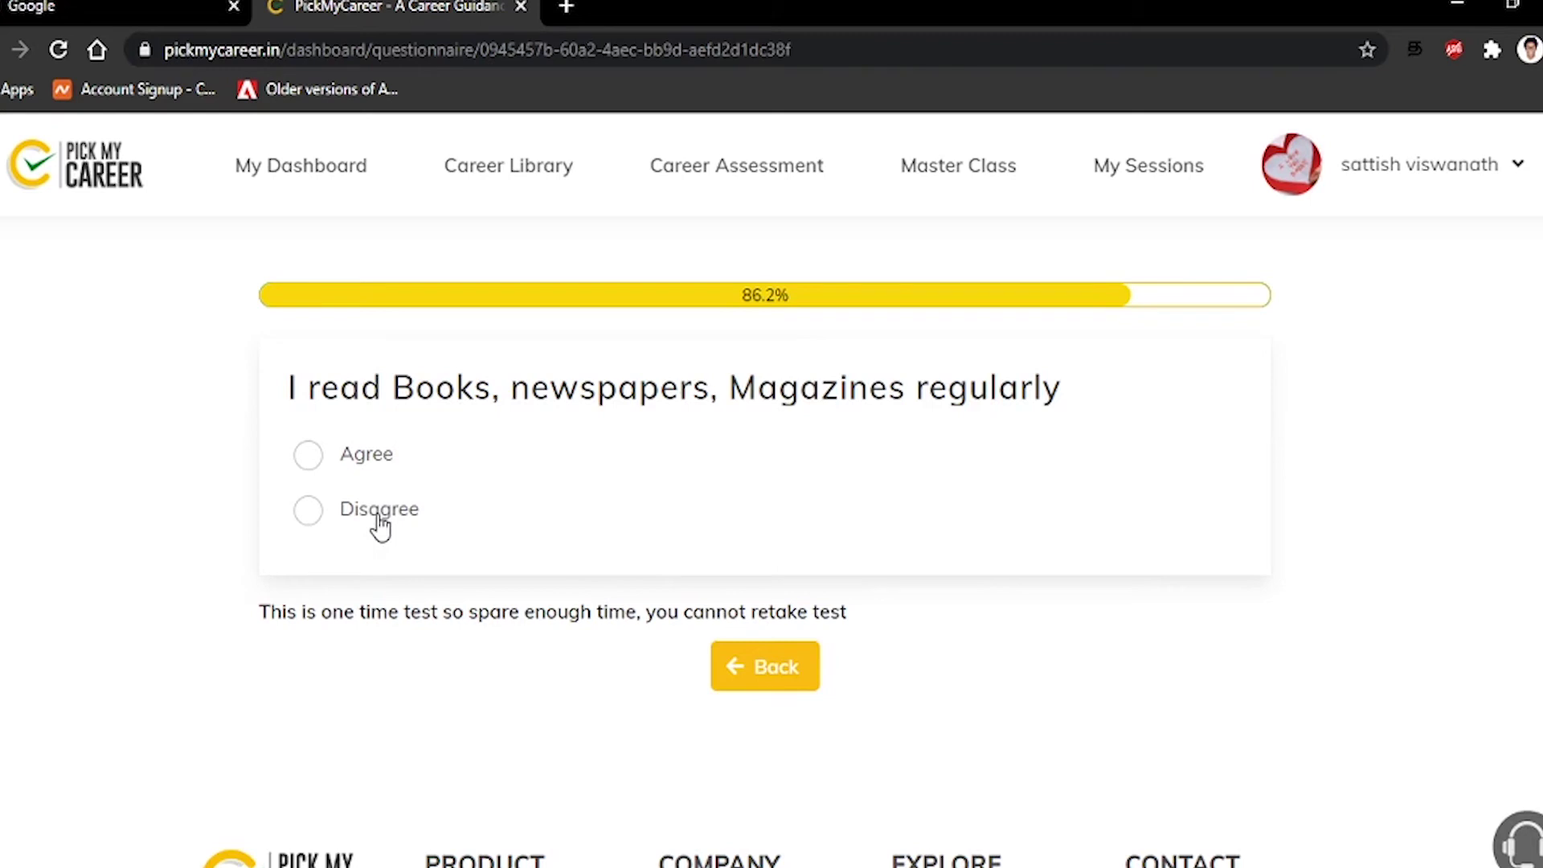
{"action": "left_click", "coordinate": [384, 460]}
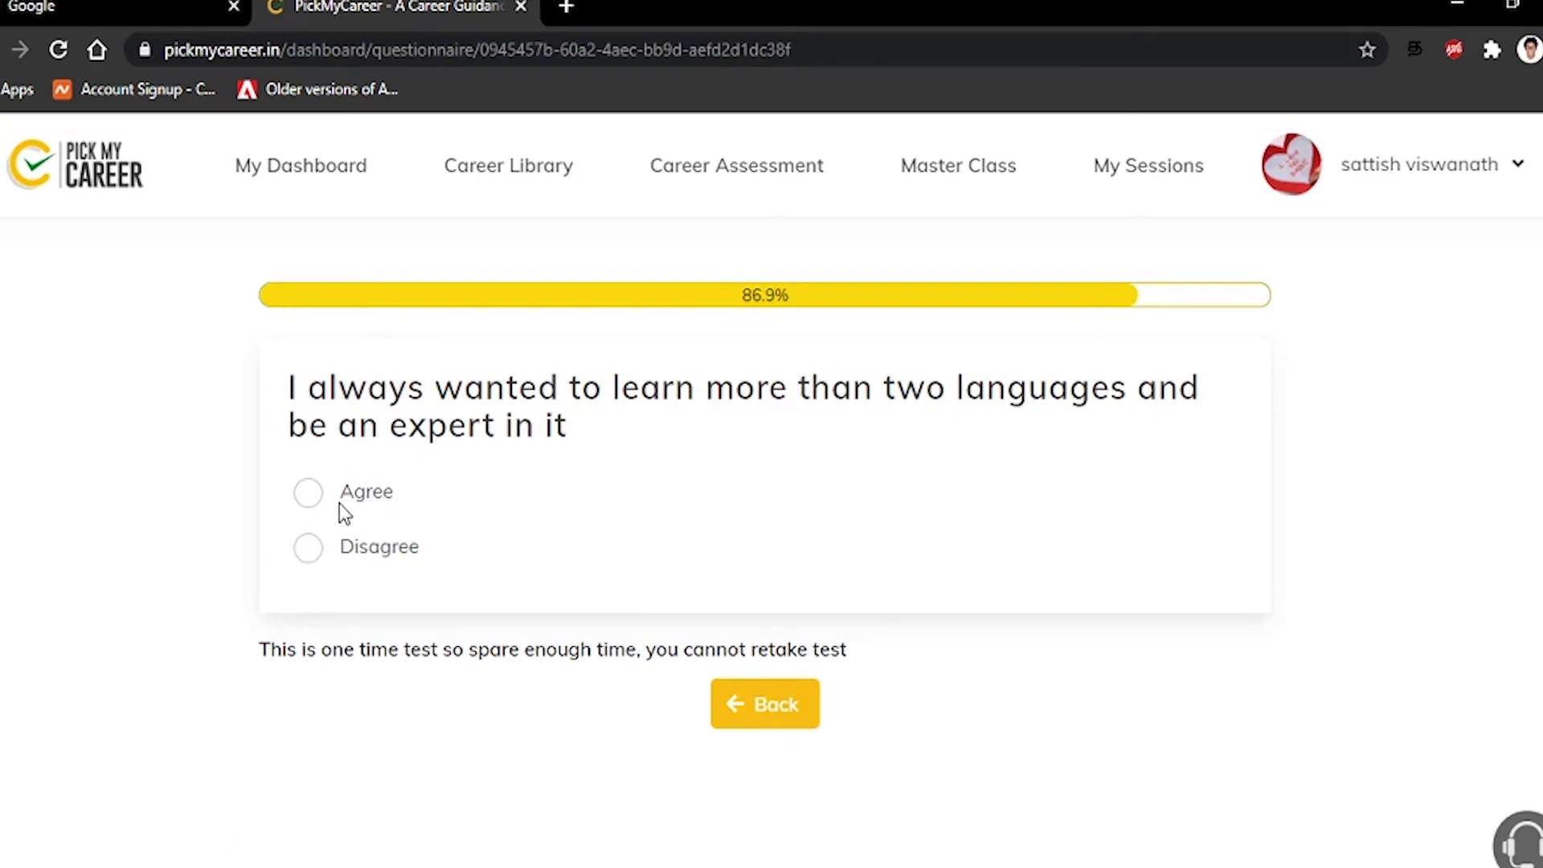
{"action": "left_click", "coordinate": [310, 492]}
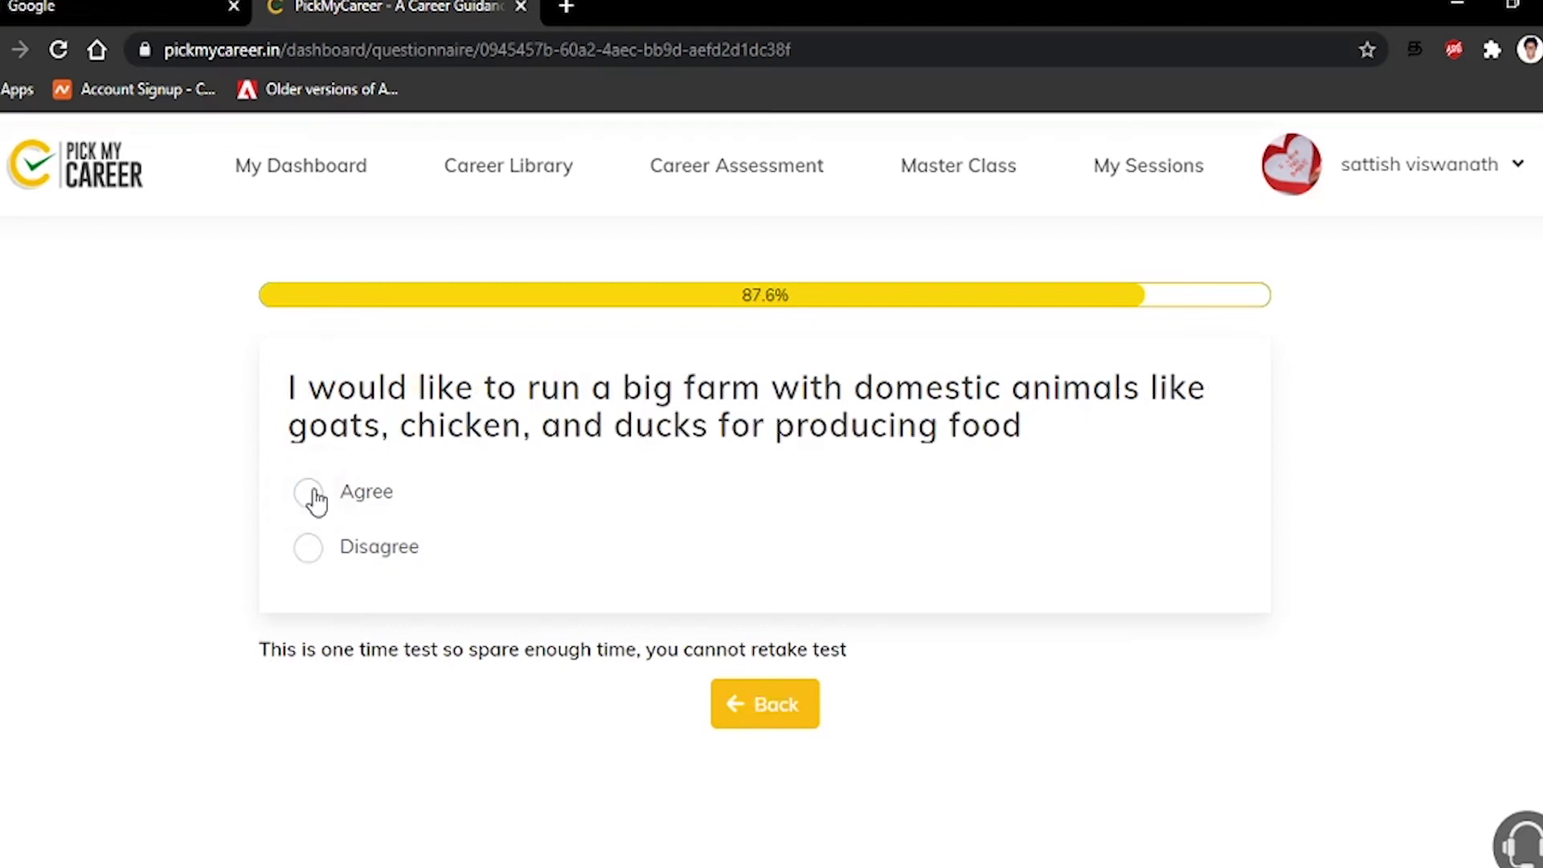
{"action": "left_click", "coordinate": [306, 555]}
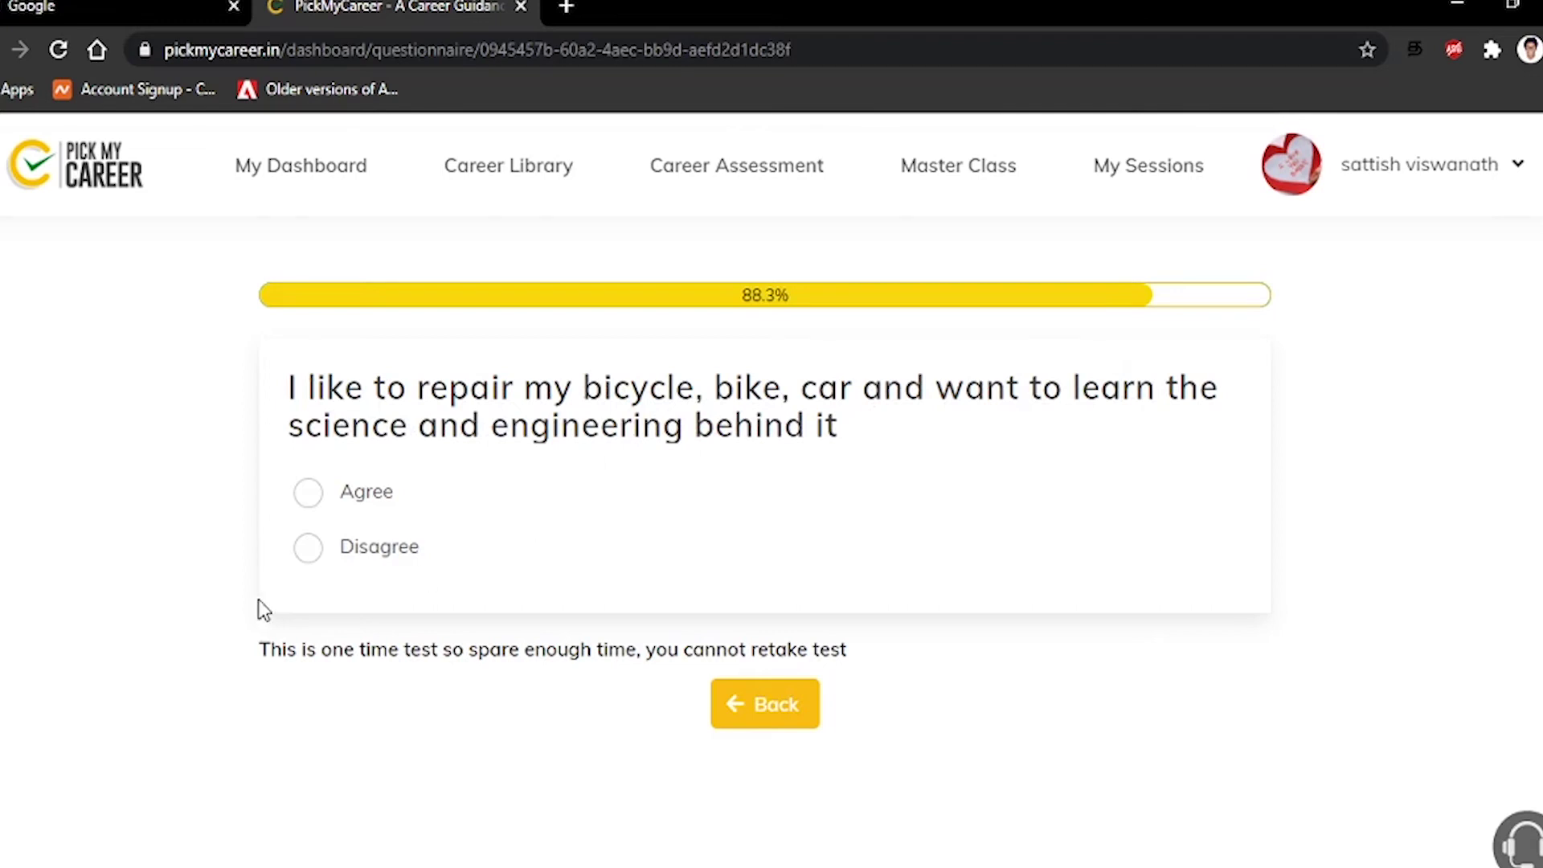
{"action": "left_click", "coordinate": [312, 554]}
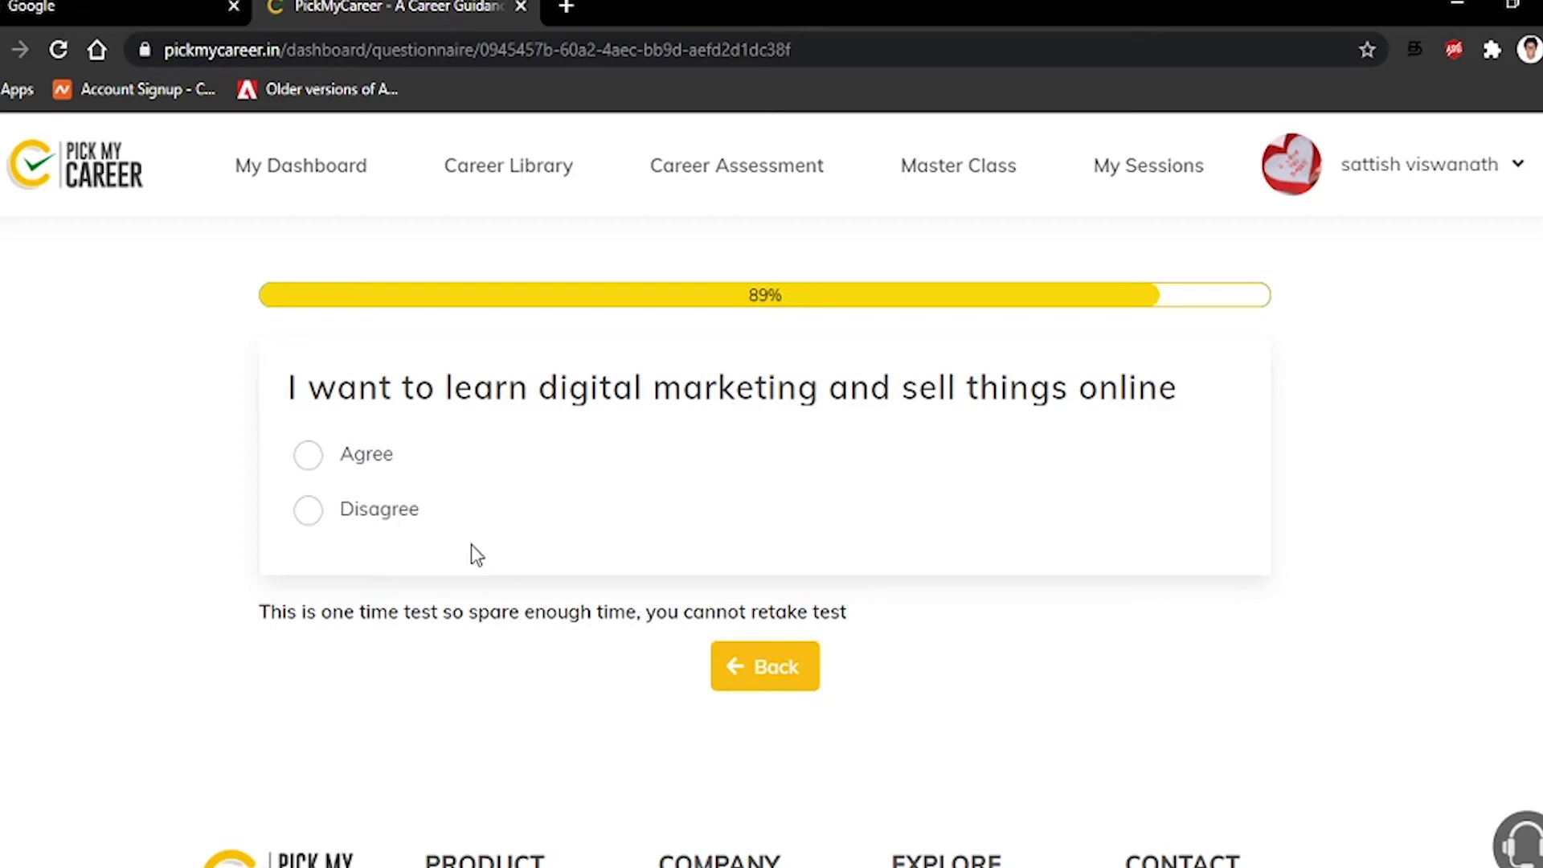
Agree with digital marketing, trusting data, negotiating and both computer-support statements; disagree on economic trends and robots
{"action": "left_click", "coordinate": [310, 466]}
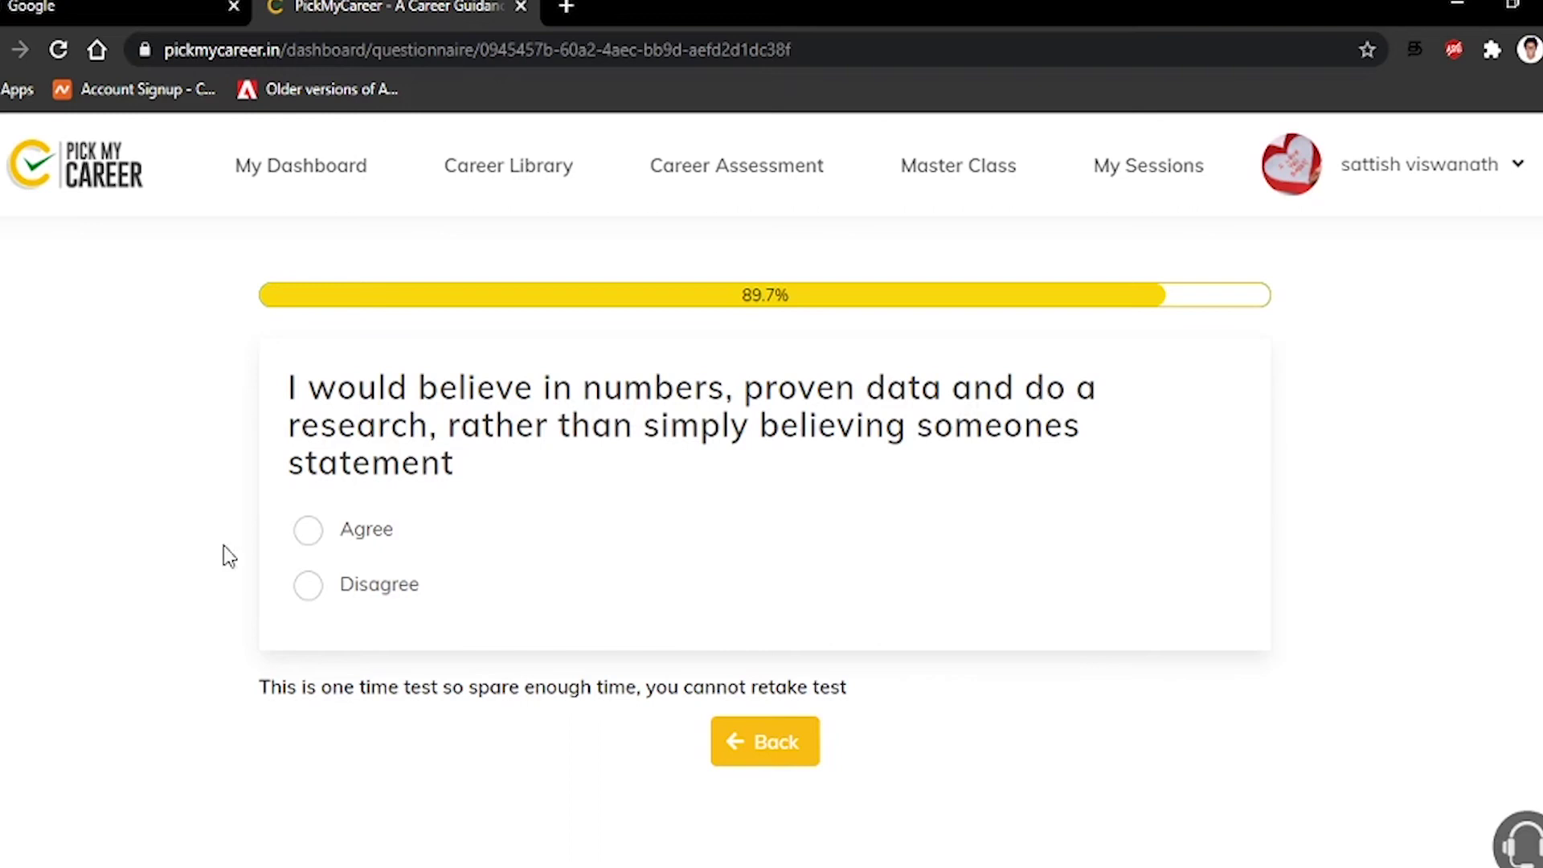
{"action": "left_click", "coordinate": [310, 531]}
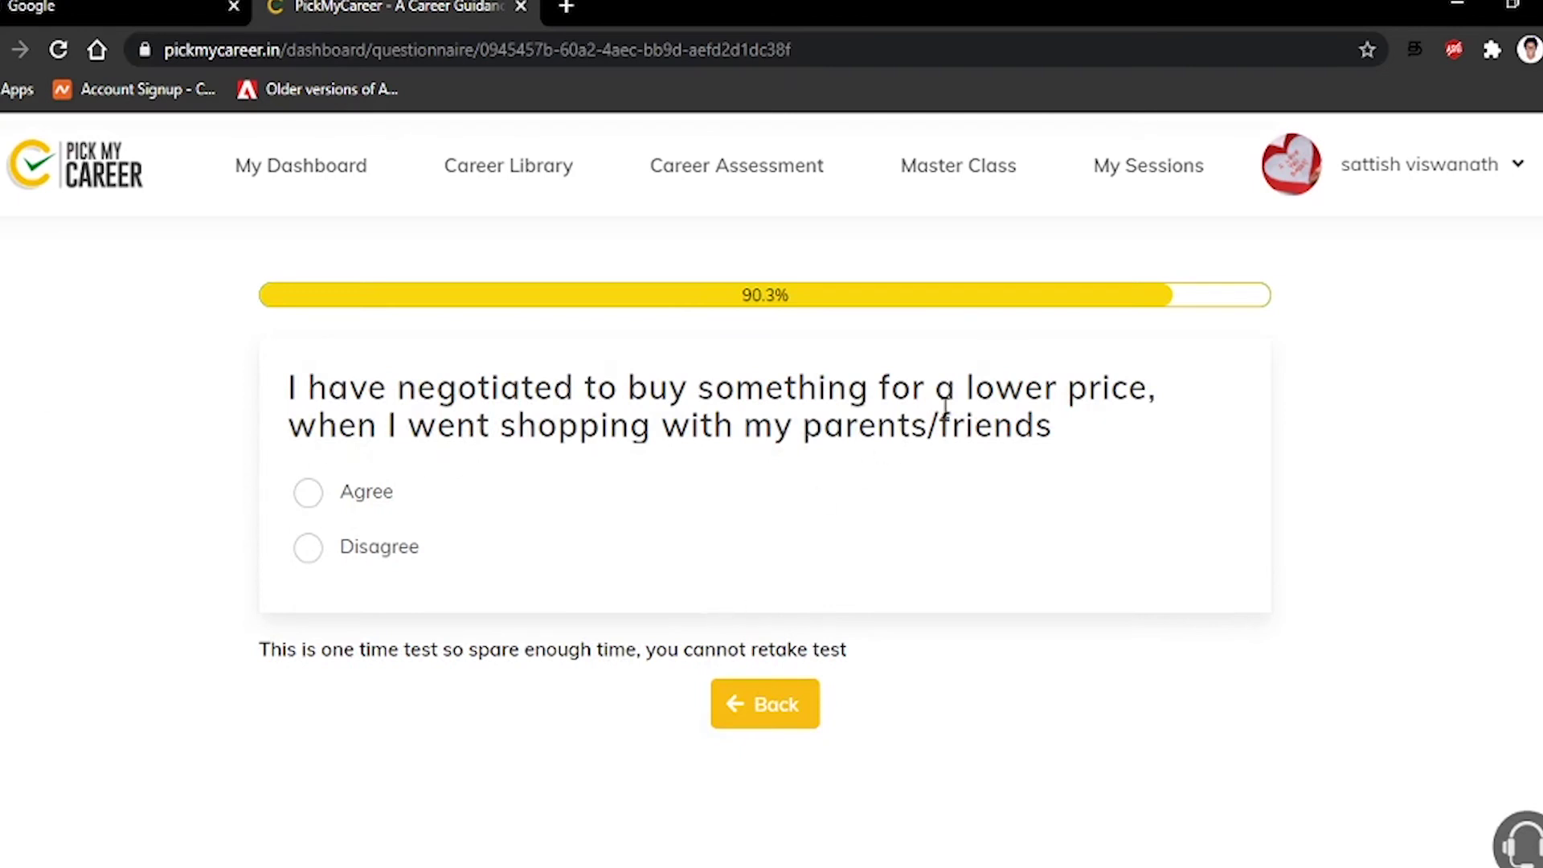
{"action": "left_click", "coordinate": [354, 507]}
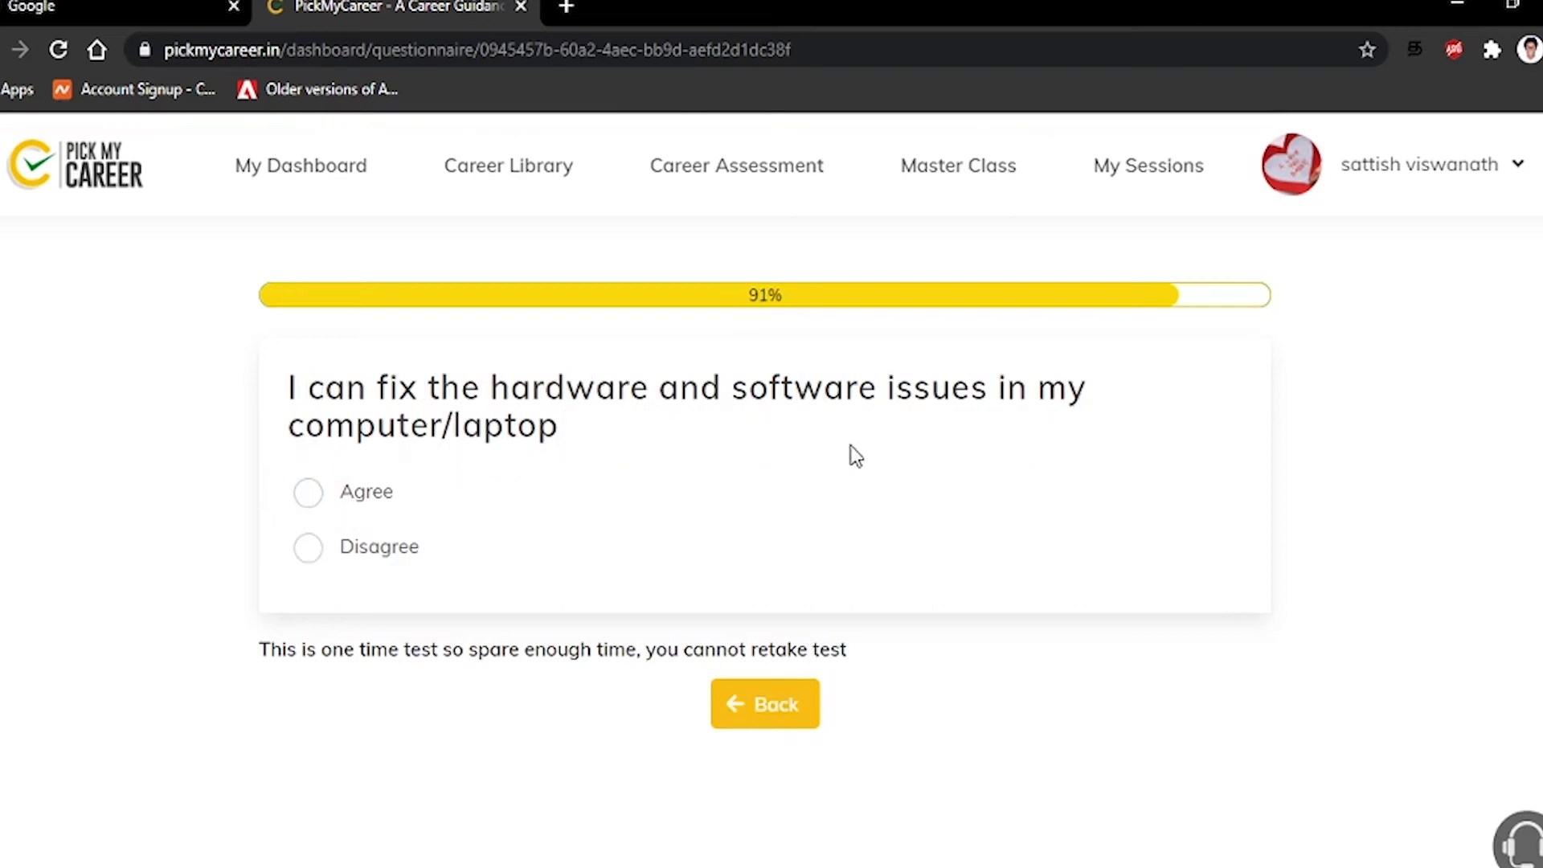
{"action": "left_click", "coordinate": [360, 501]}
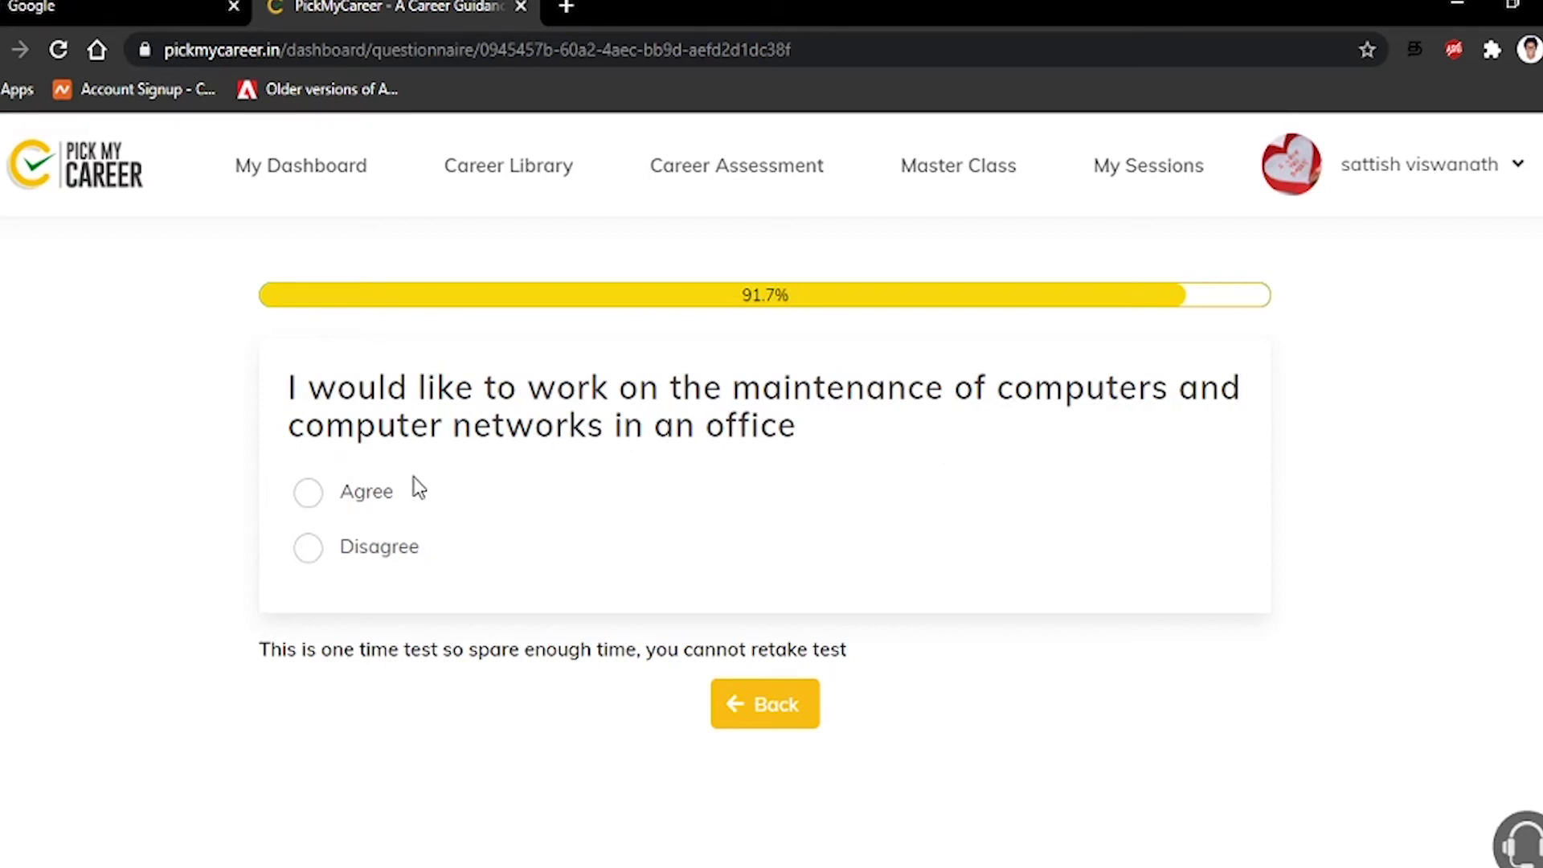
{"action": "left_click", "coordinate": [371, 501]}
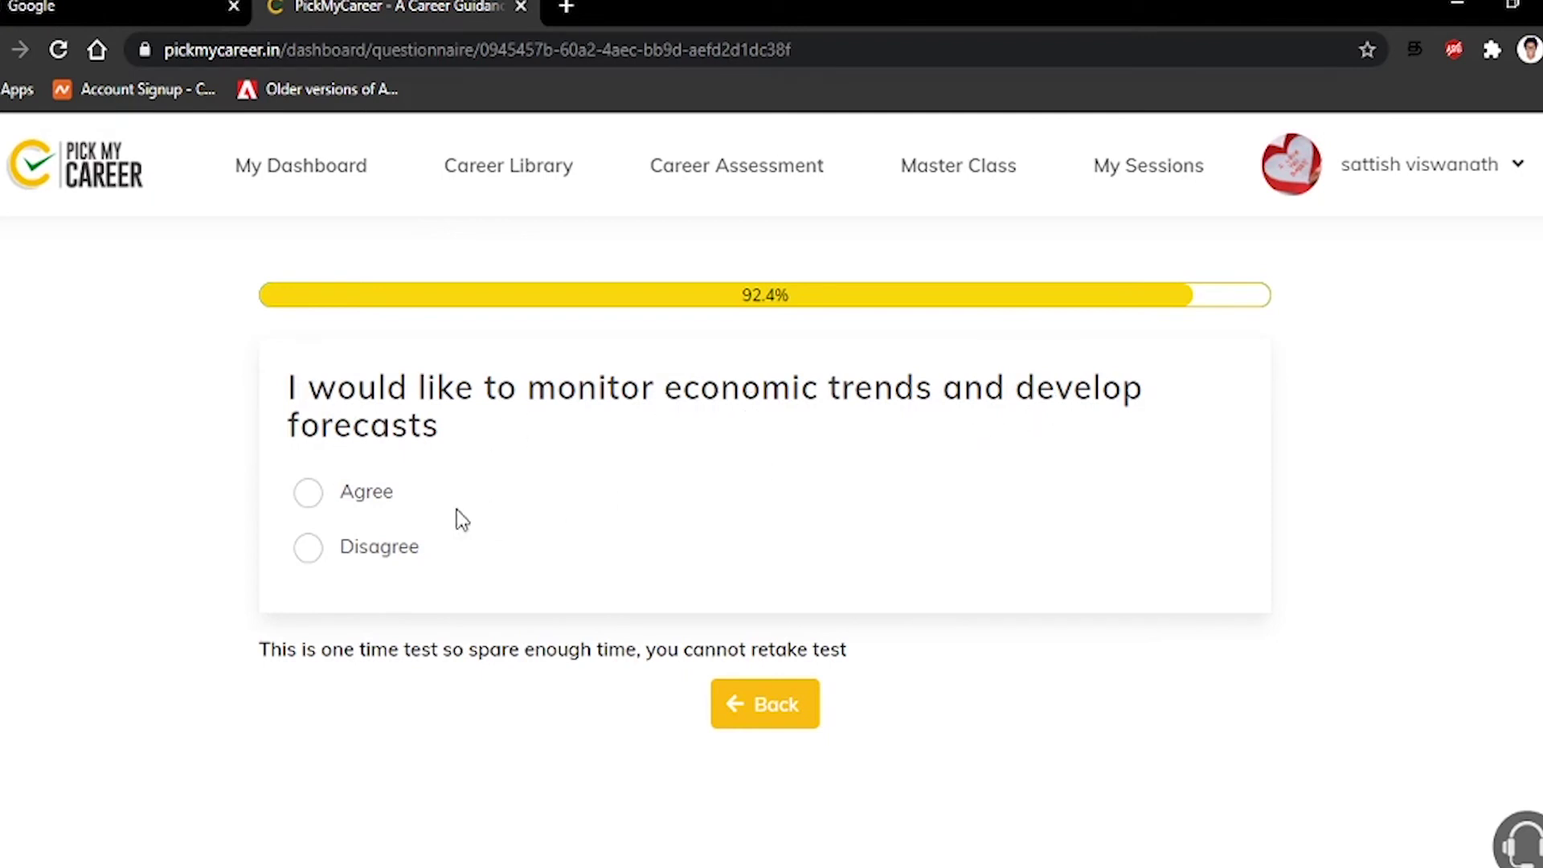
{"action": "left_click", "coordinate": [357, 553]}
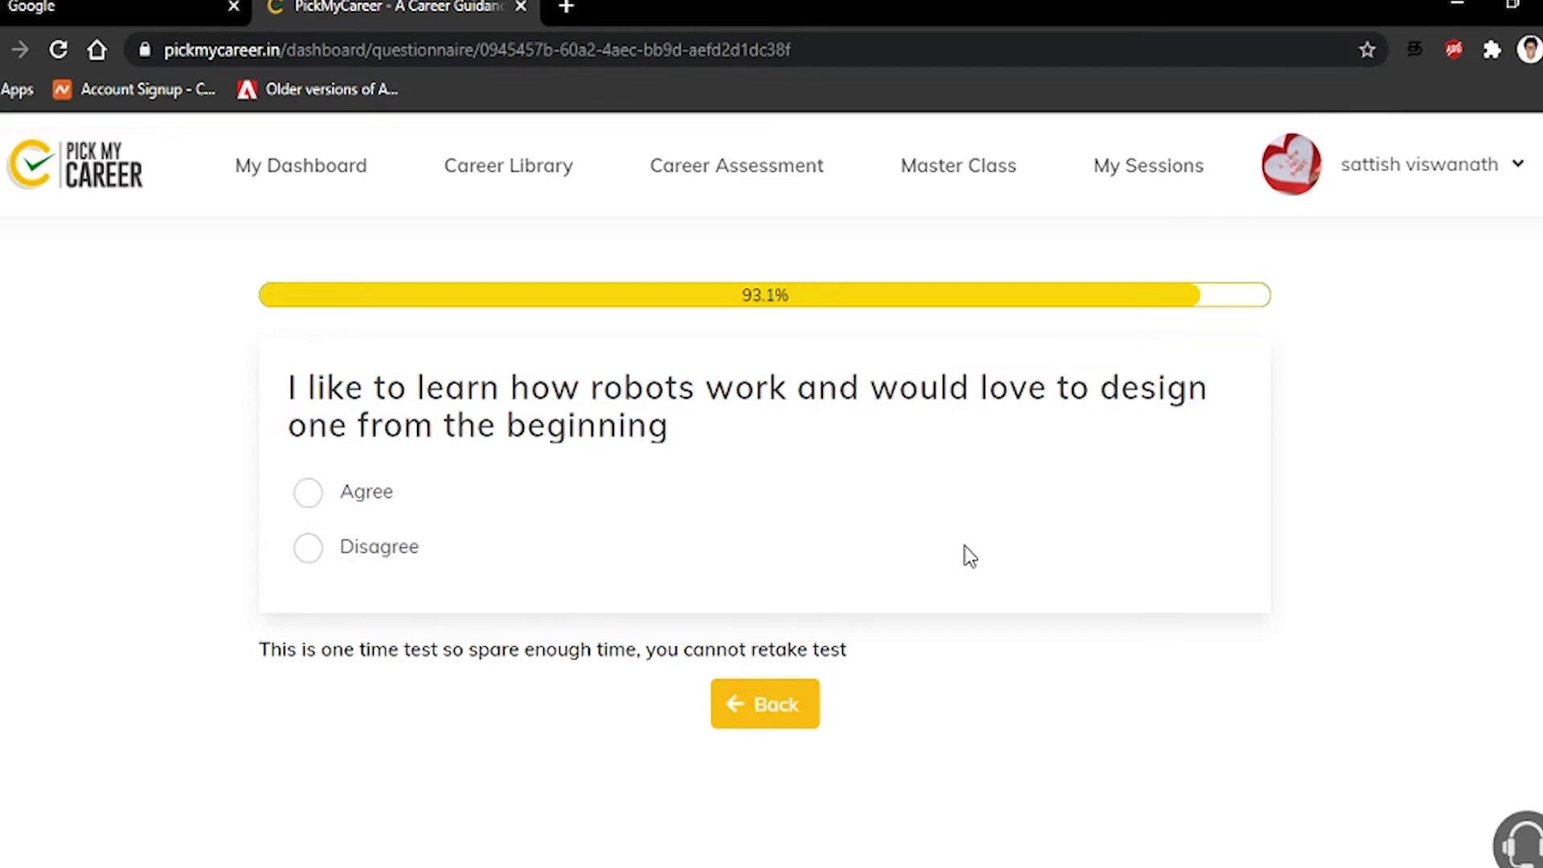
{"action": "left_click", "coordinate": [383, 562]}
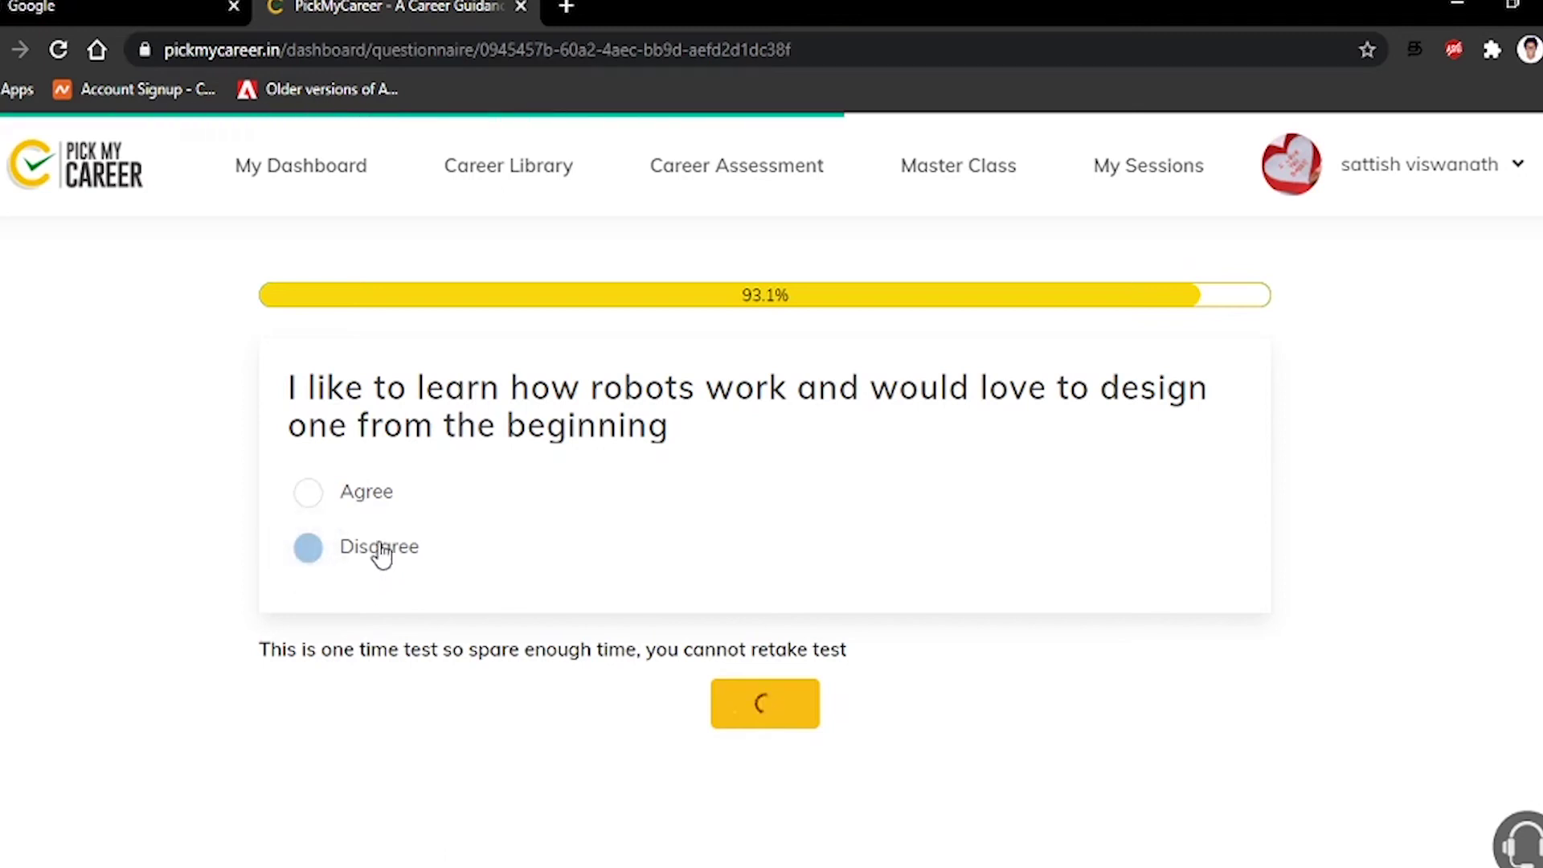